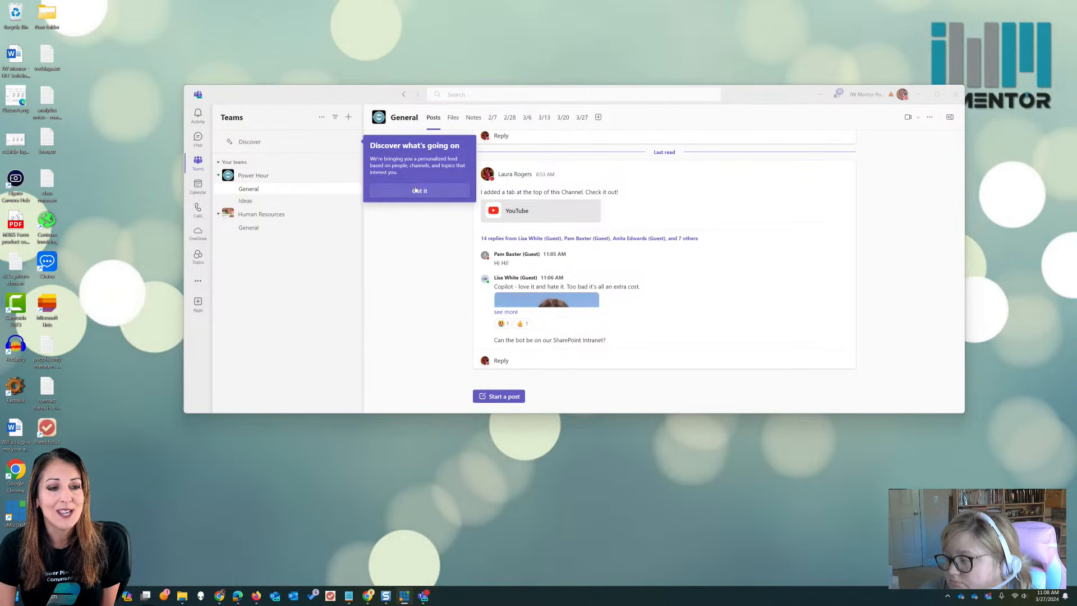
Open the 3/27 tab of the Power Hour General channel and read through its conversation
{"action": "left_click", "coordinate": [265, 192]}
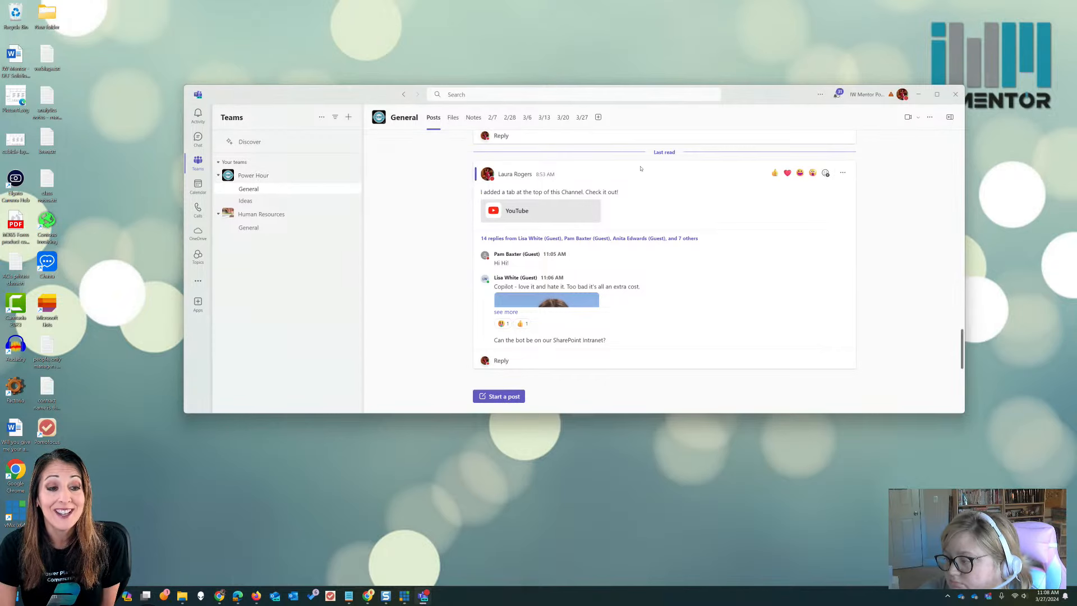
{"action": "left_click", "coordinate": [583, 119]}
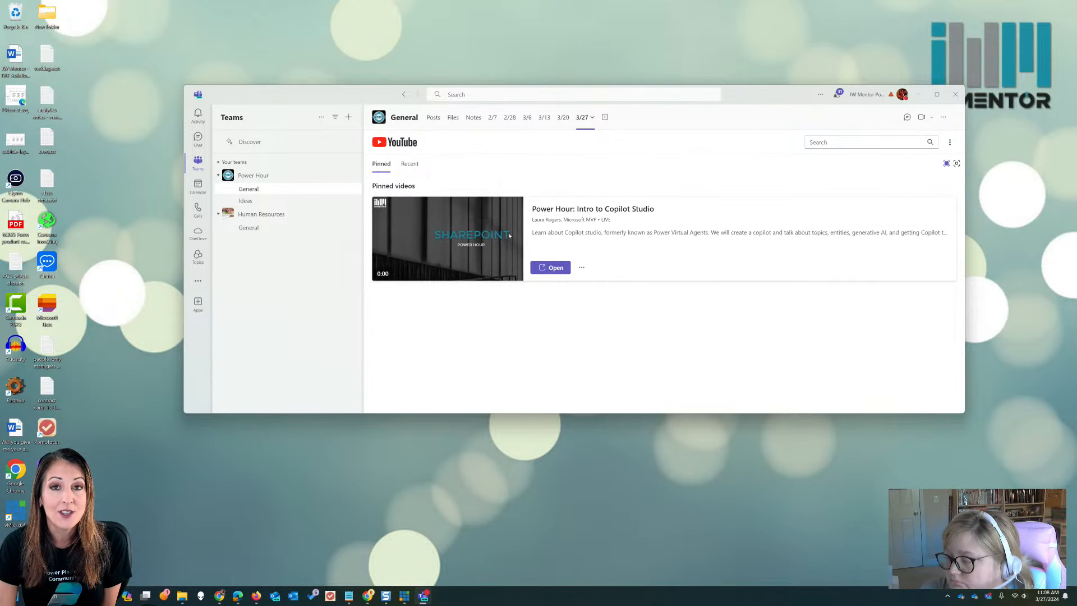
{"action": "left_click", "coordinate": [907, 117]}
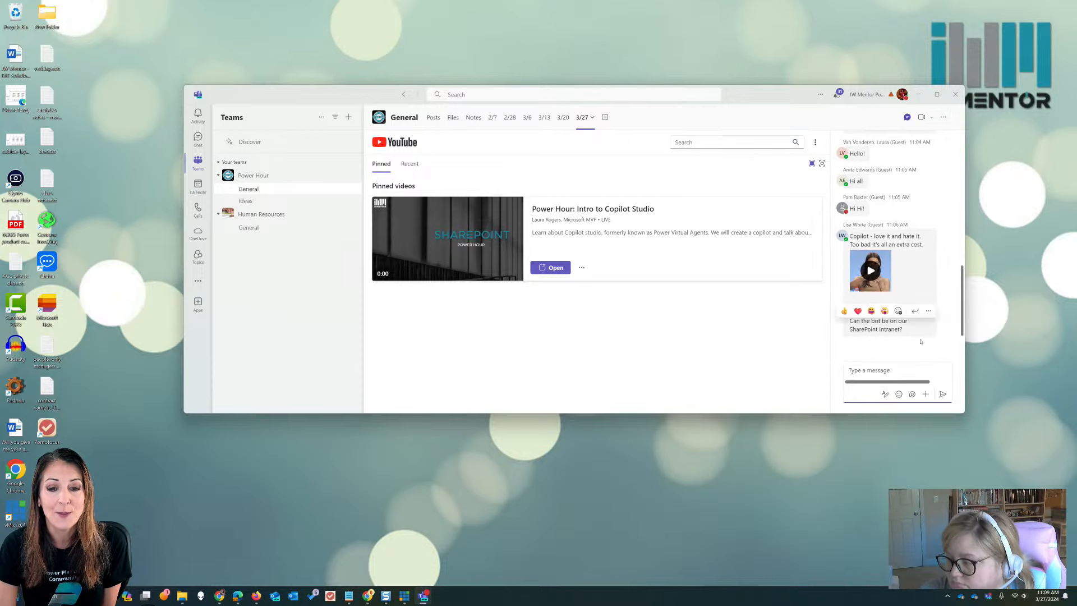
{"action": "scroll", "coordinate": [925, 245], "scroll_direction": "up", "scroll_amount": 3}
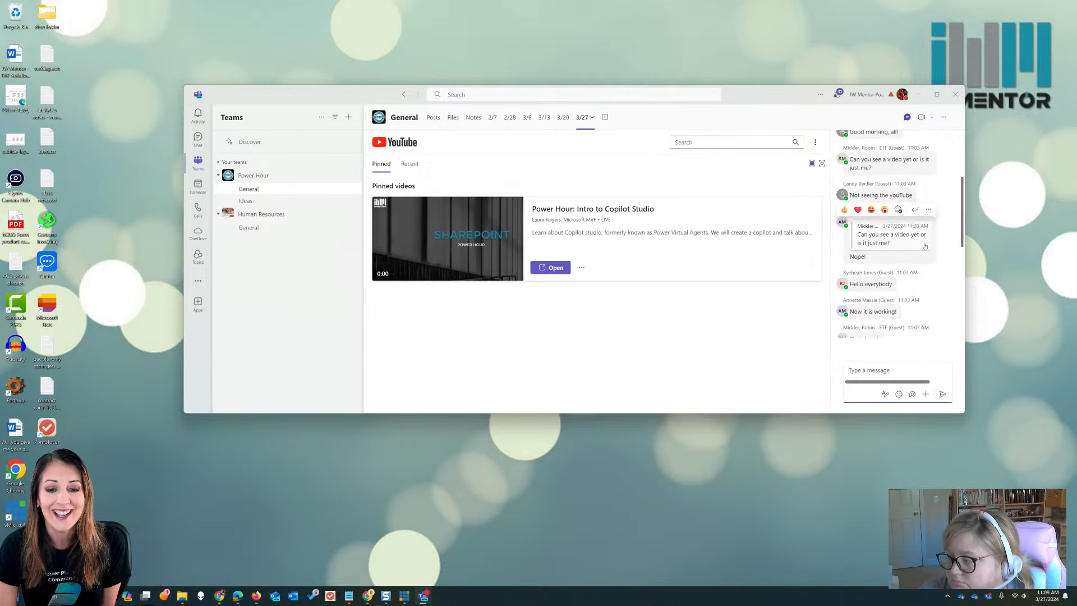
{"action": "scroll", "coordinate": [925, 245], "scroll_direction": "down", "scroll_amount": 2}
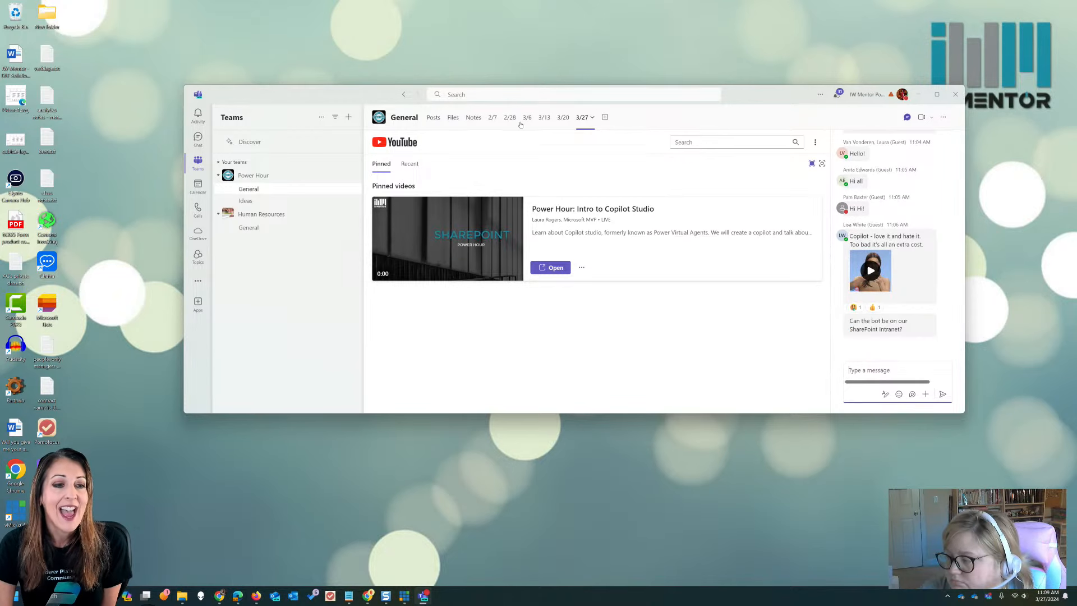
View the channel's notes page "3/27/2024 Copilot Studio" and enlarge the Teams window downward to fit its resource links
{"action": "left_click", "coordinate": [473, 118]}
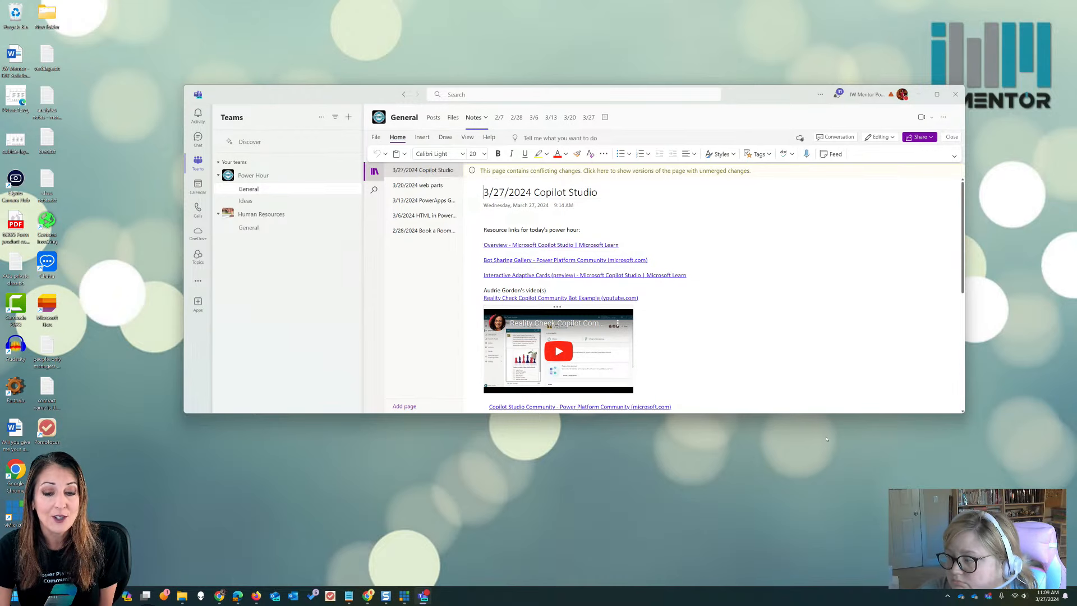
{"action": "left_click_drag", "start_coordinate": [825, 413], "coordinate": [821, 559]}
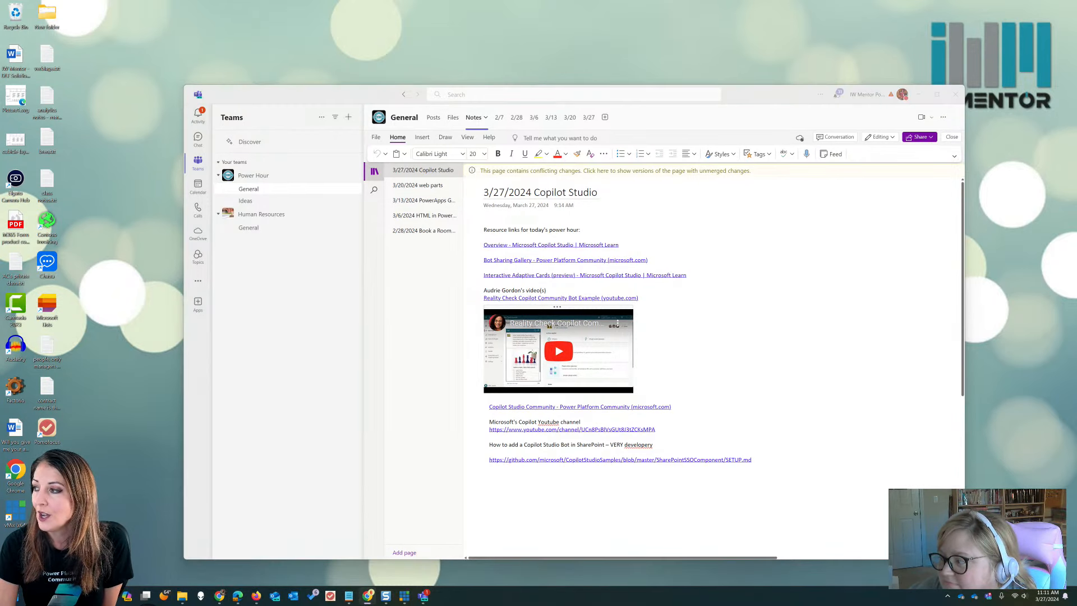
Switch to Copilot Studio in a maximized browser window and publish the Policy chat copilot
{"action": "left_click_drag", "start_coordinate": [1076, 83], "coordinate": [977, 41]}
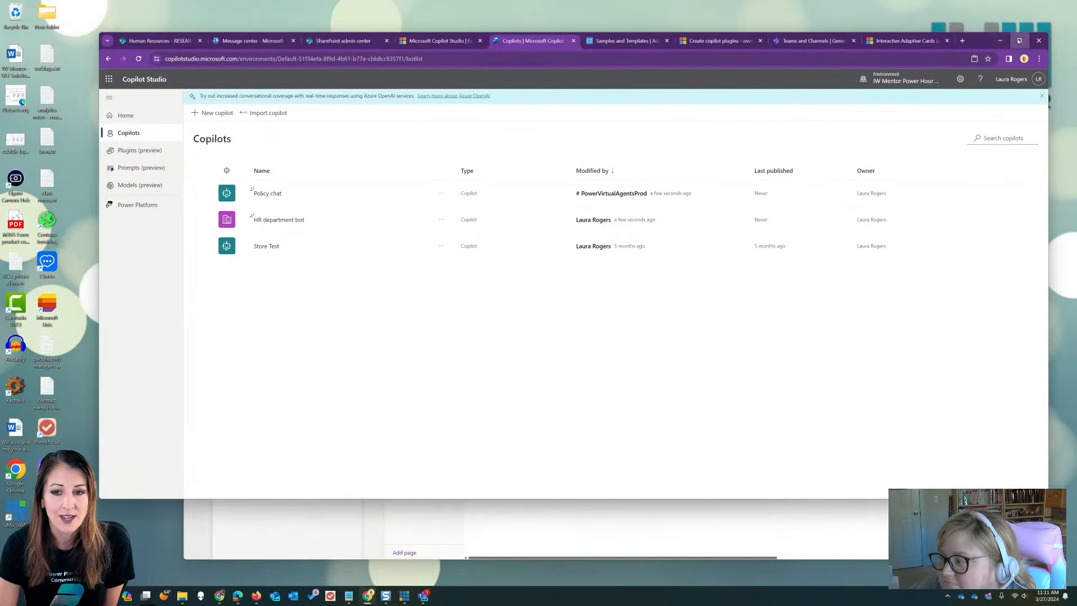
{"action": "left_click", "coordinate": [1019, 41]}
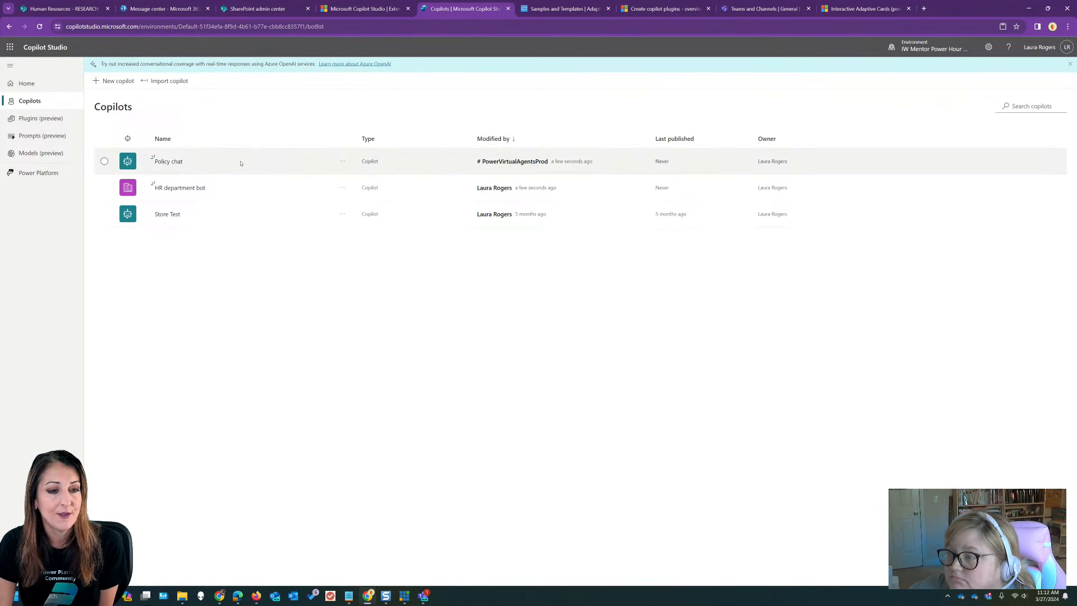
{"action": "left_click", "coordinate": [169, 161]}
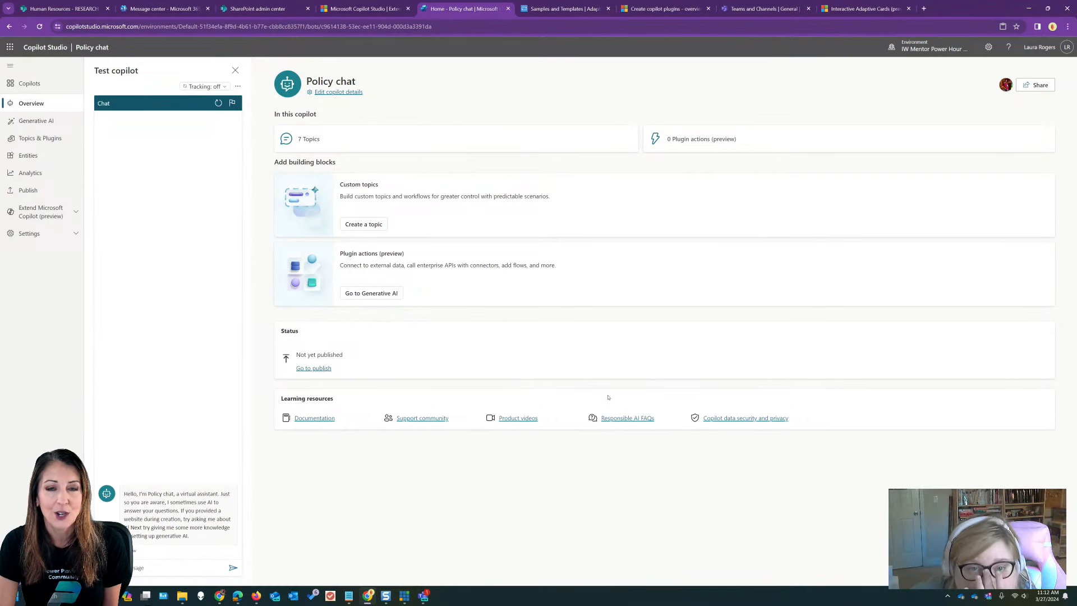
{"action": "left_click", "coordinate": [314, 369]}
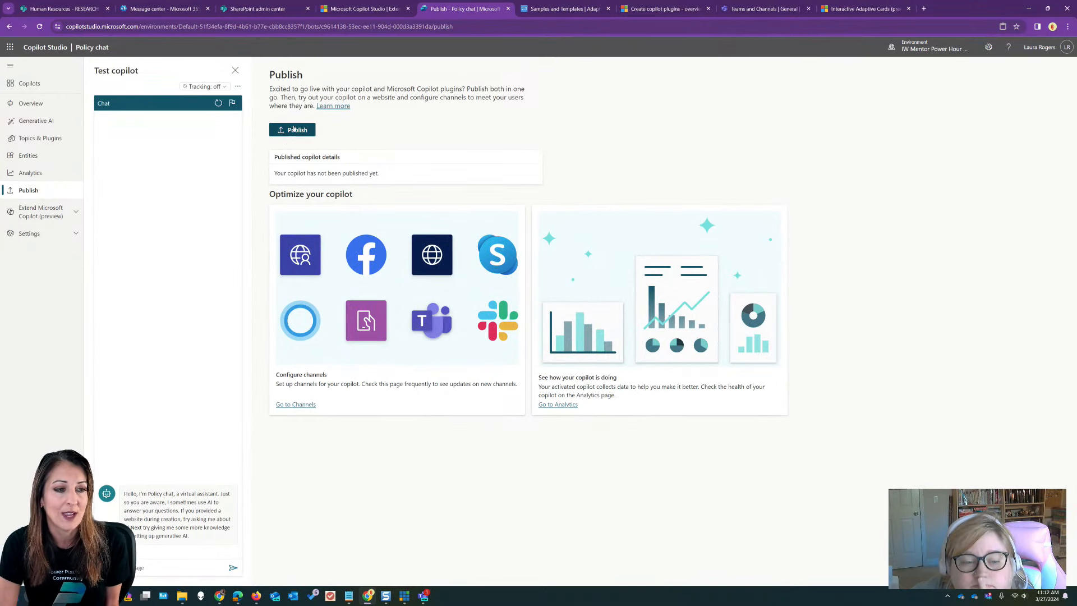
{"action": "left_click", "coordinate": [295, 131]}
{"action": "left_click", "coordinate": [573, 330]}
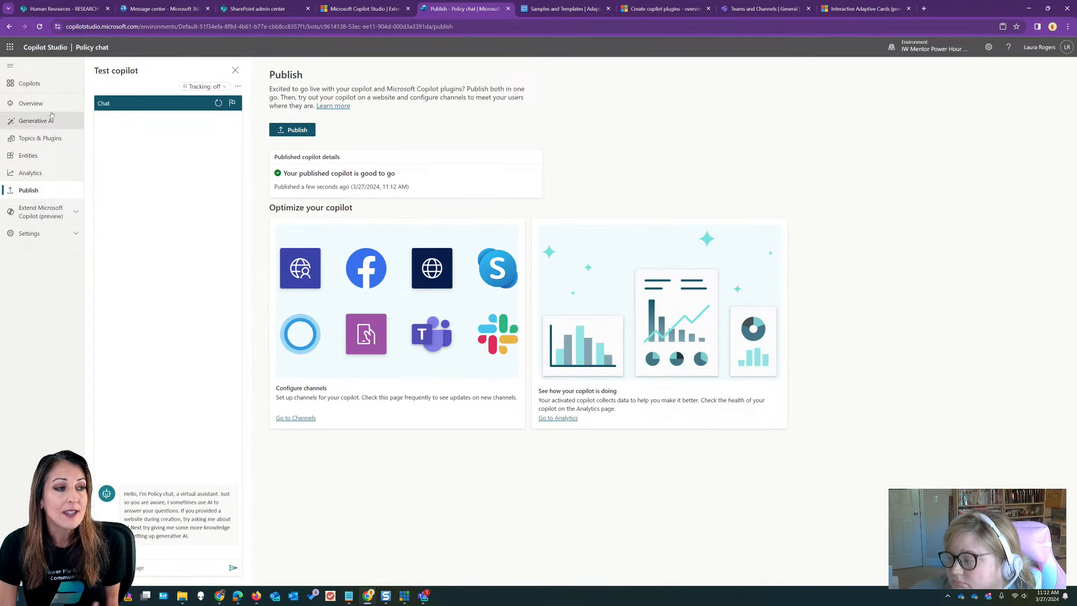
Open the HR department bot copilot and turn on its Check HR ticket status topic
{"action": "left_click", "coordinate": [55, 83]}
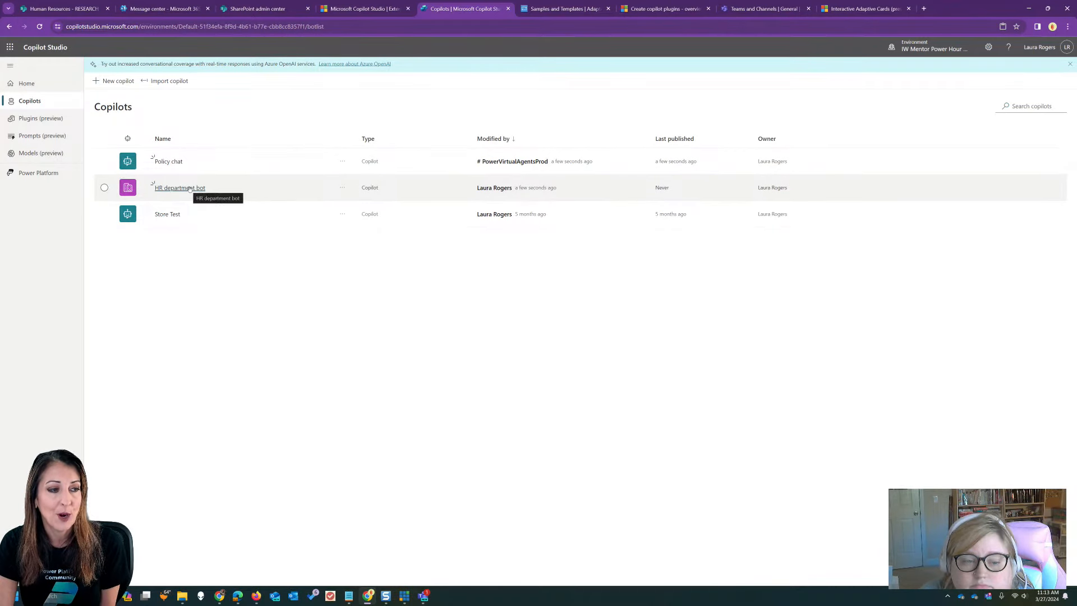
{"action": "left_click", "coordinate": [190, 189]}
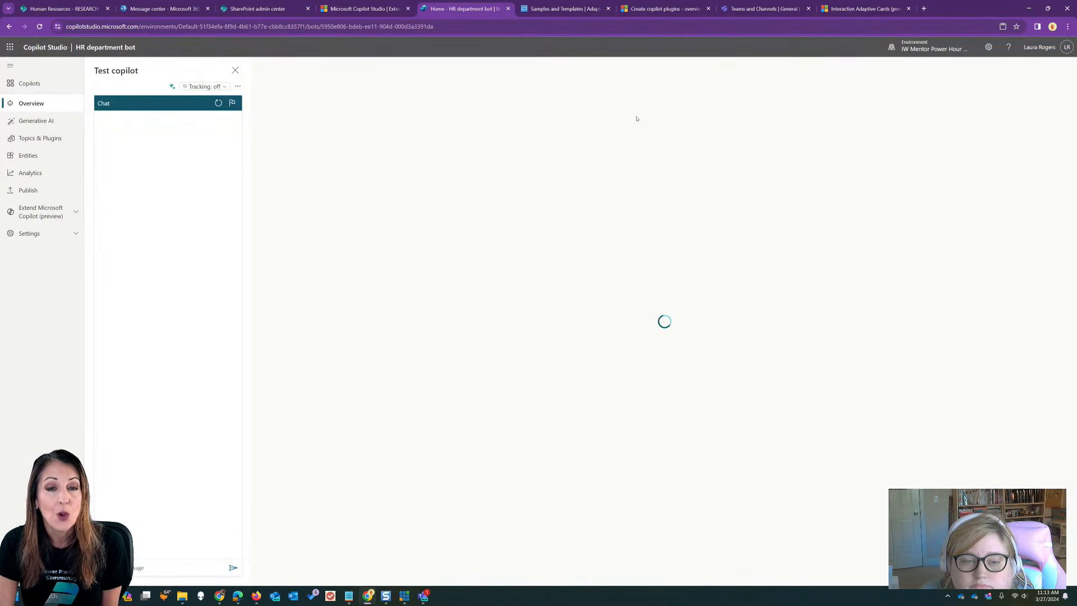
{"action": "left_click", "coordinate": [51, 138]}
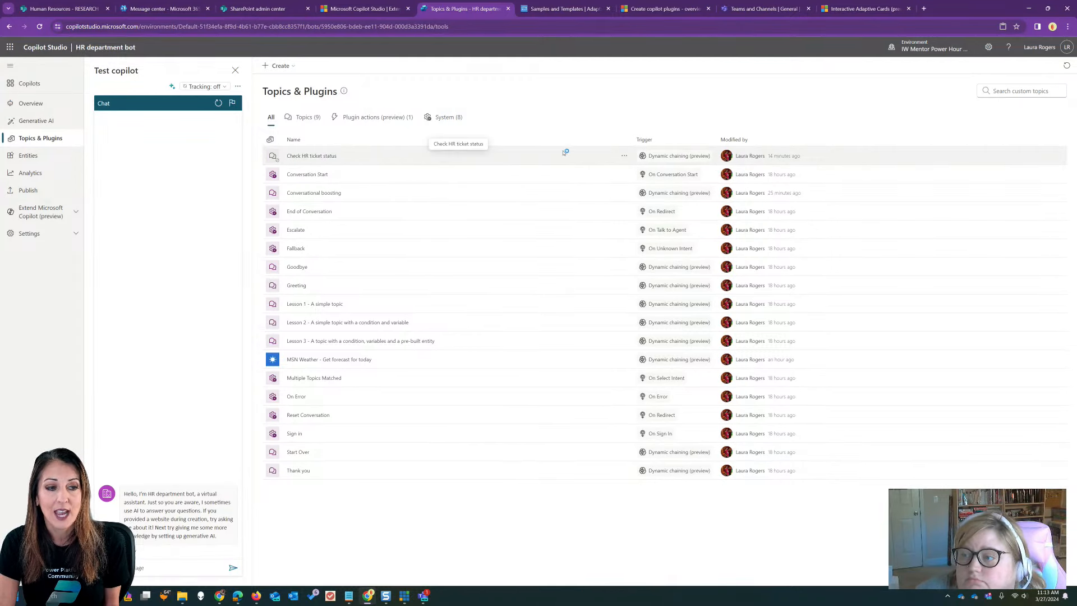
{"action": "left_click", "coordinate": [624, 155]}
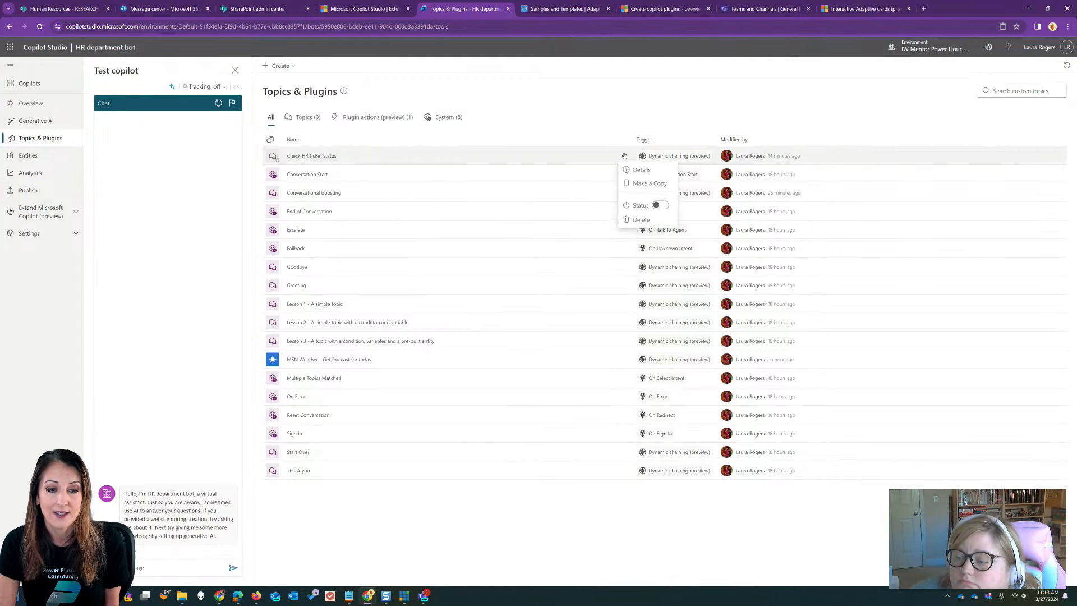
{"action": "left_click", "coordinate": [659, 205]}
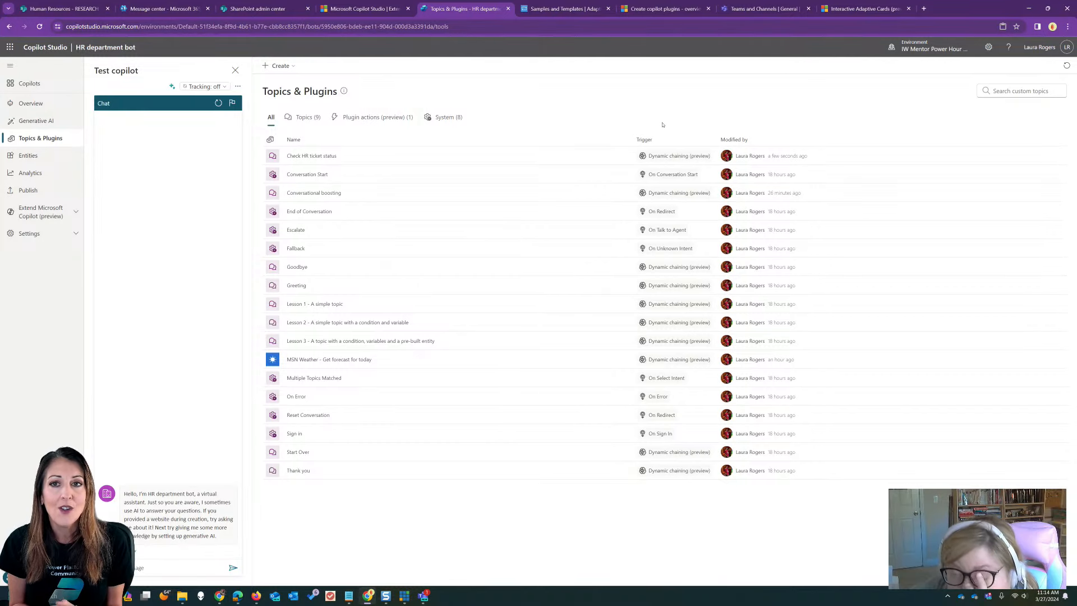
Review the HR department bot's Generative AI sources and its list of prebuilt entities
{"action": "left_click", "coordinate": [39, 120]}
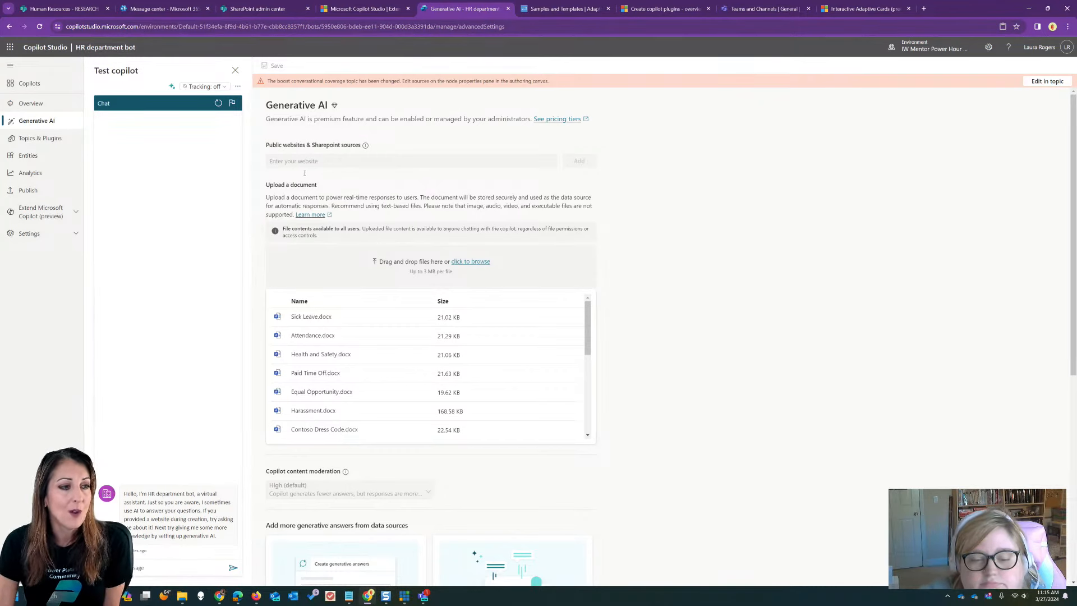
{"action": "left_click", "coordinate": [48, 156]}
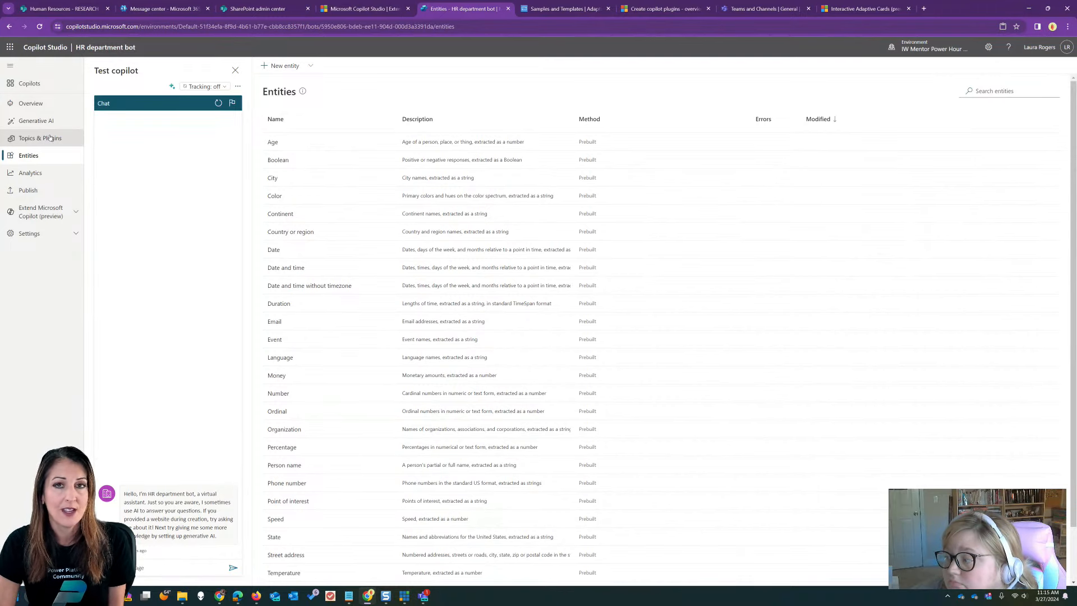
{"action": "left_click", "coordinate": [49, 138]}
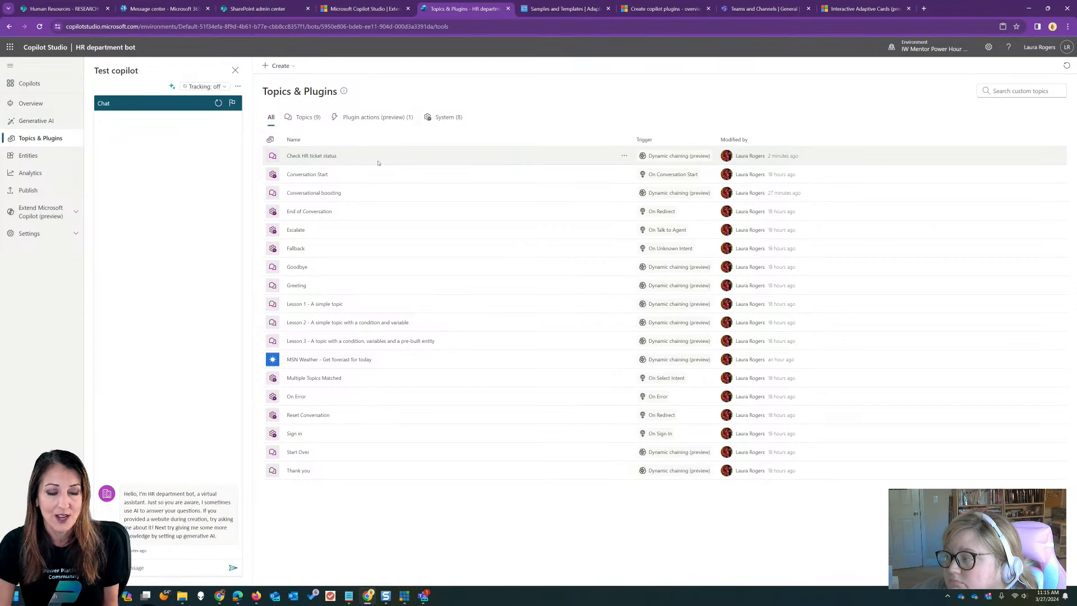
{"action": "left_click", "coordinate": [26, 156]}
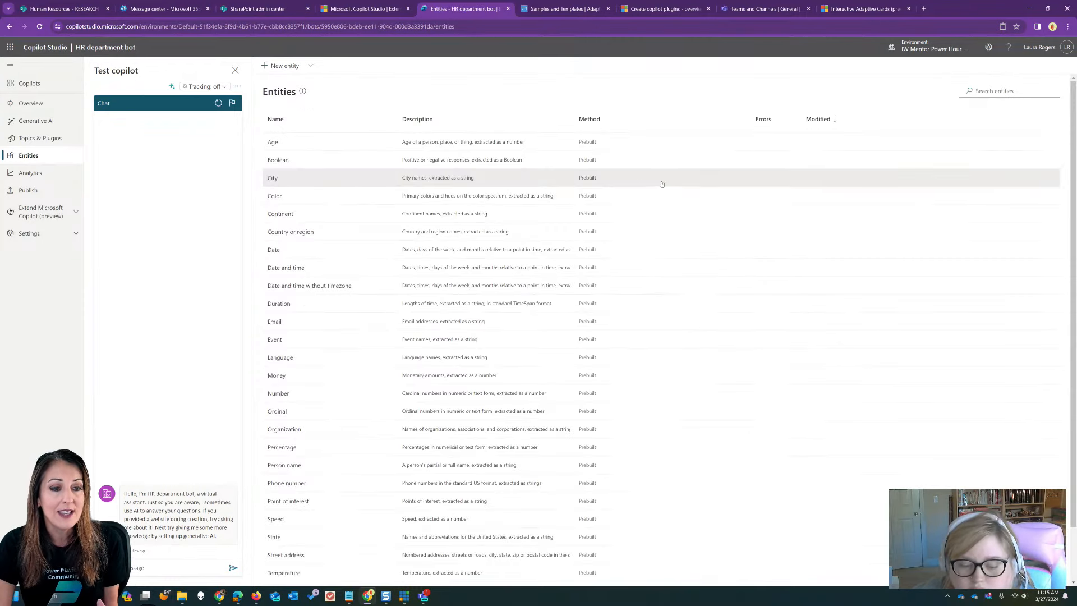
{"action": "scroll", "coordinate": [674, 184], "scroll_direction": "down", "scroll_amount": 1}
{"action": "scroll", "coordinate": [693, 184], "scroll_direction": "up", "scroll_amount": 1}
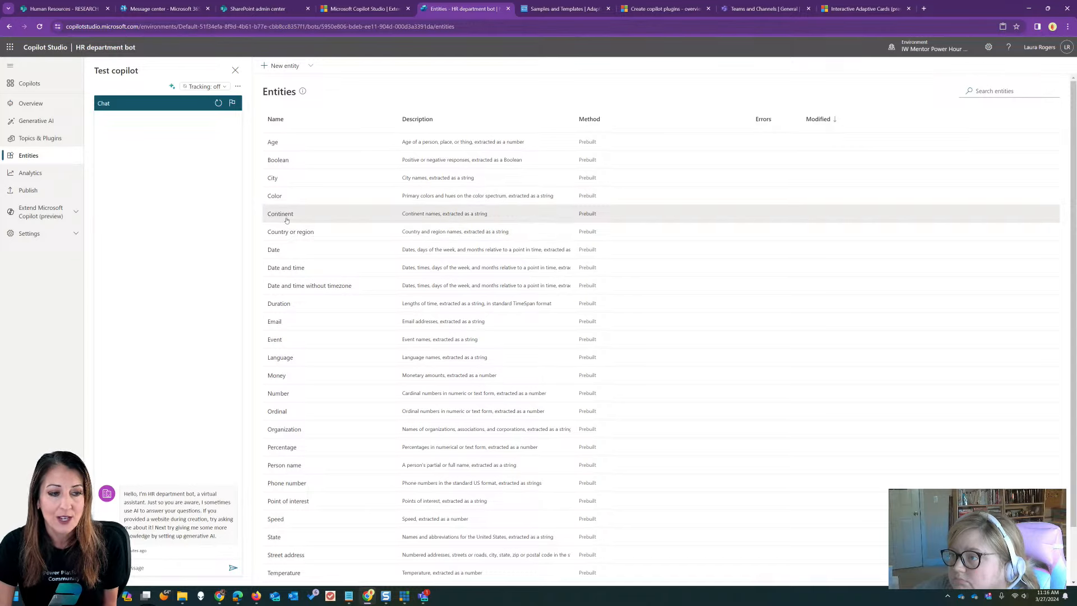
Examine the usage examples of the prebuilt entities Country or region, Money and Speed
{"action": "left_click", "coordinate": [294, 232]}
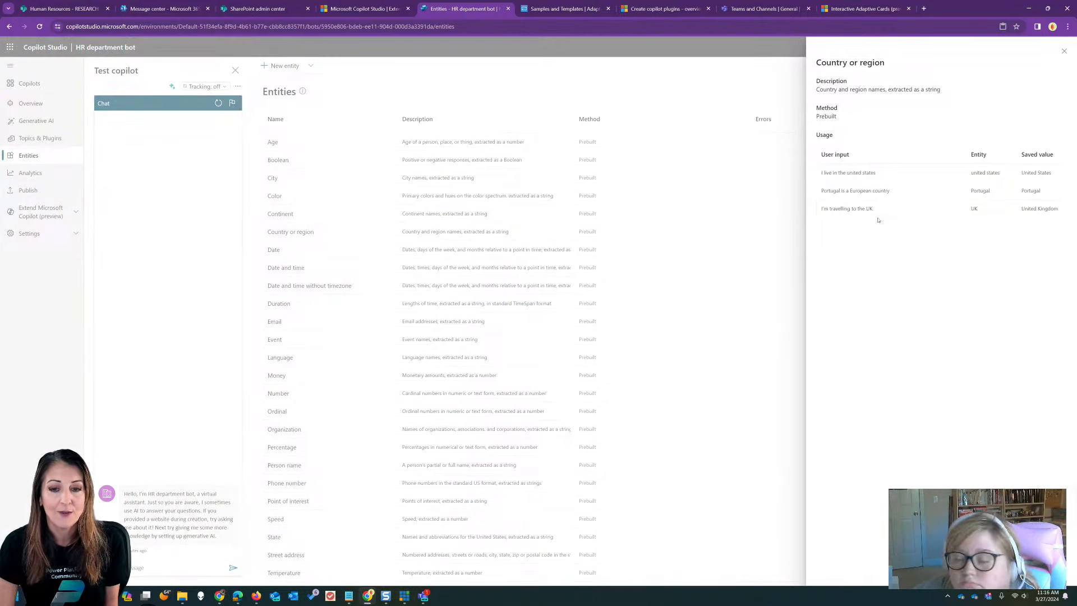
{"action": "left_click", "coordinate": [1064, 51]}
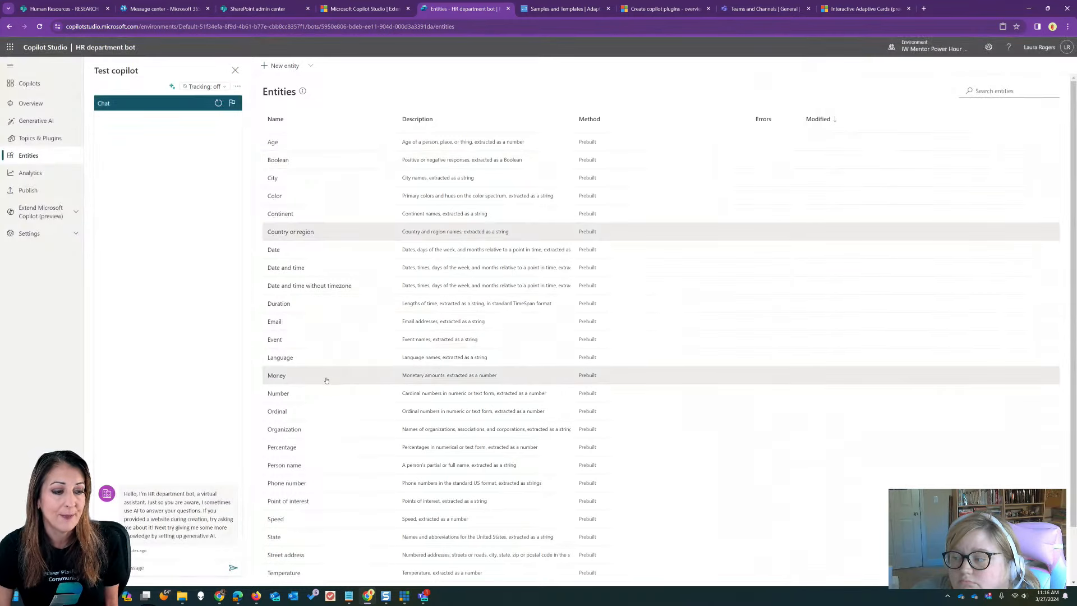
{"action": "left_click", "coordinate": [277, 375]}
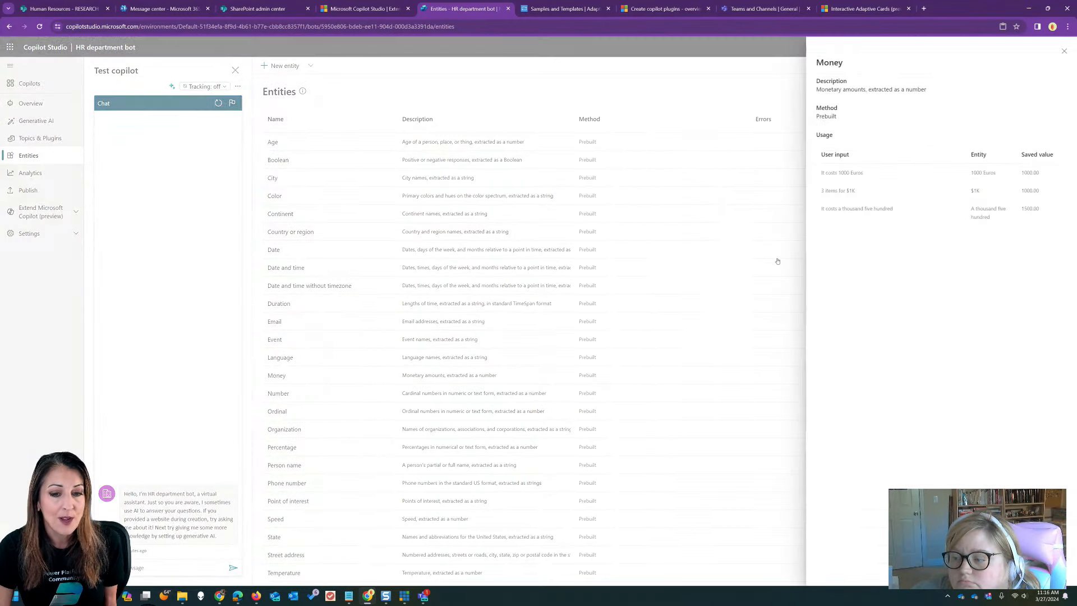
{"action": "left_click", "coordinate": [1065, 51]}
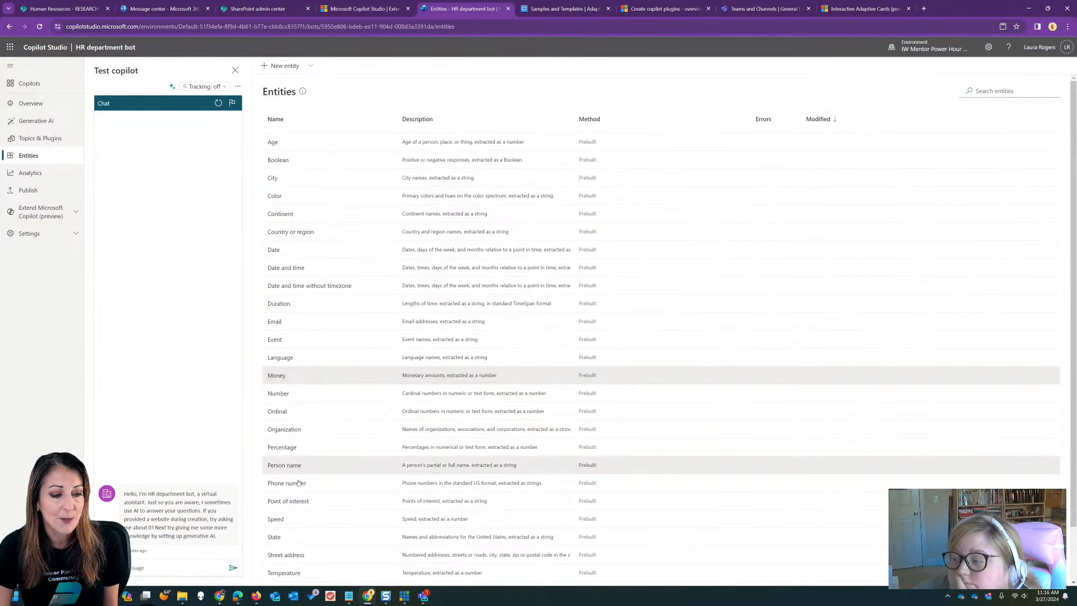
{"action": "left_click", "coordinate": [277, 520]}
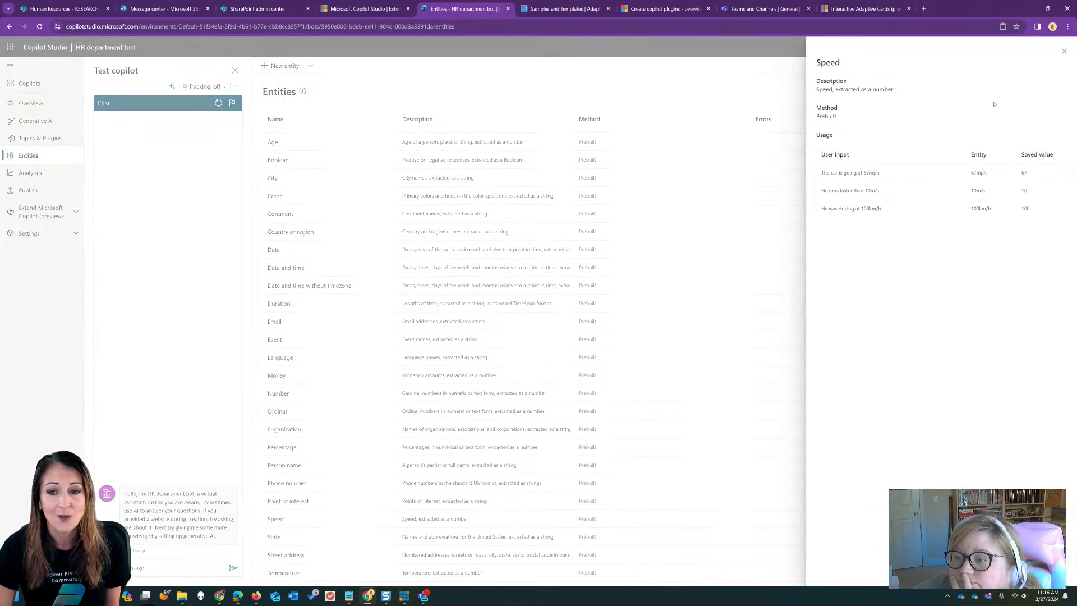
{"action": "left_click", "coordinate": [1064, 51]}
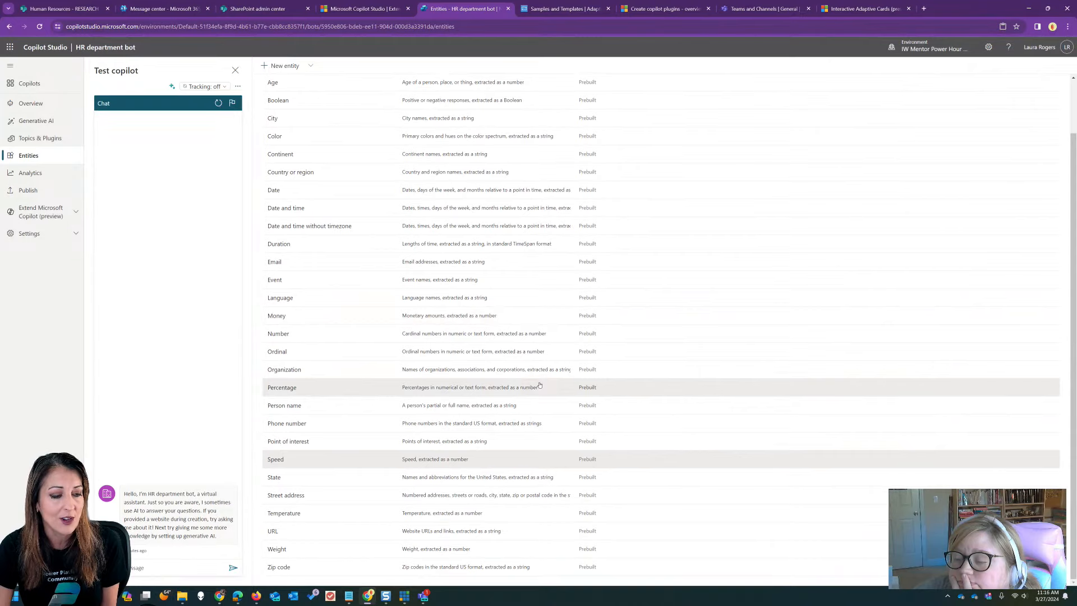
View the methods offered for creating a new entity, without creating one
{"action": "left_click", "coordinate": [311, 66]}
{"action": "left_click", "coordinate": [301, 66]}
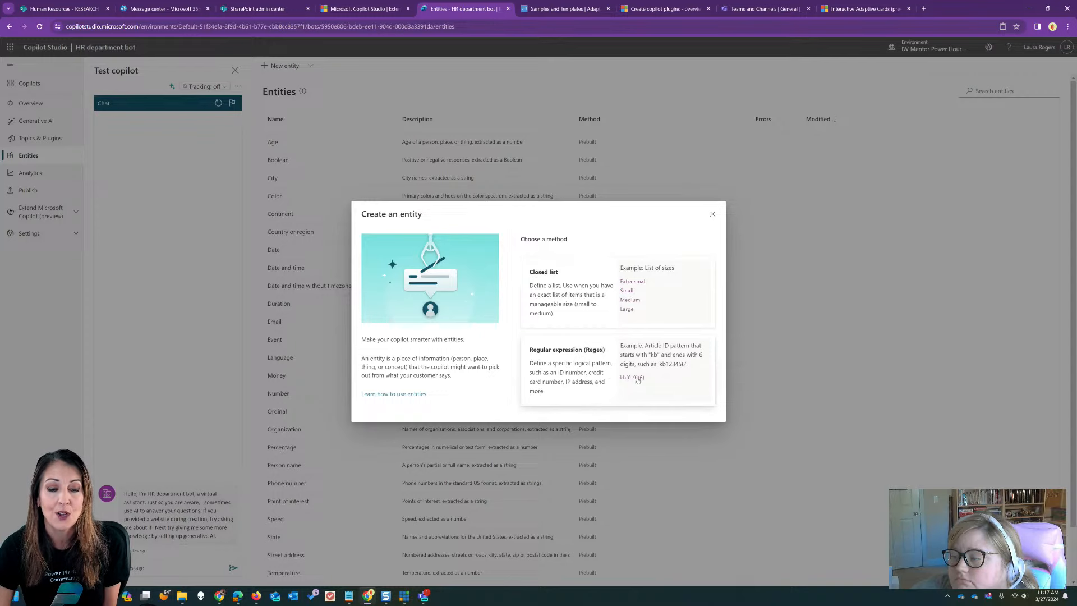
{"action": "left_click", "coordinate": [713, 214]}
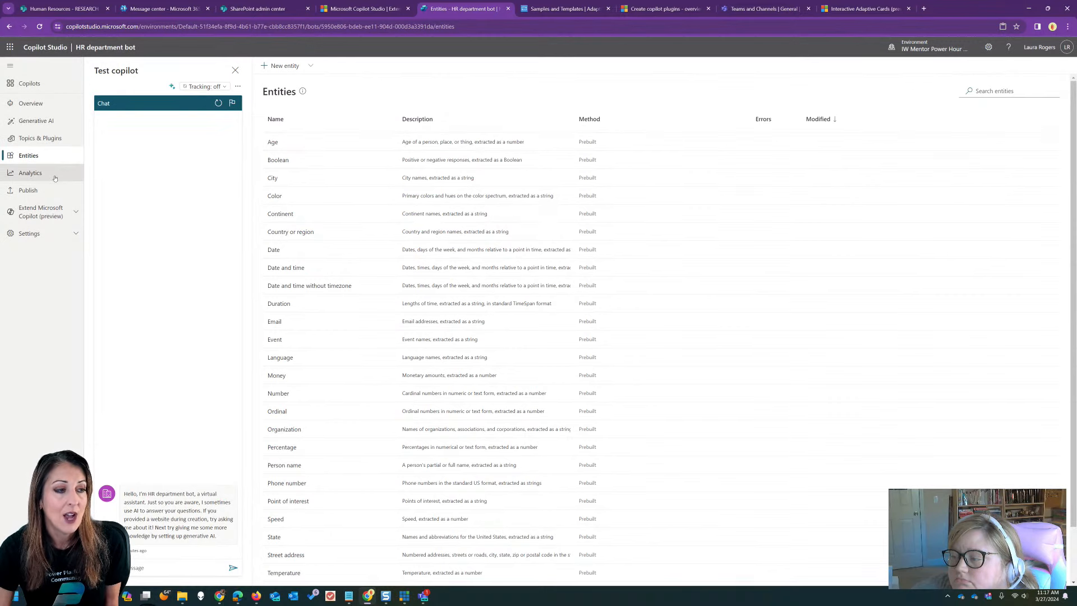
Open the analytics summary of the HR department bot
{"action": "left_click", "coordinate": [55, 178]}
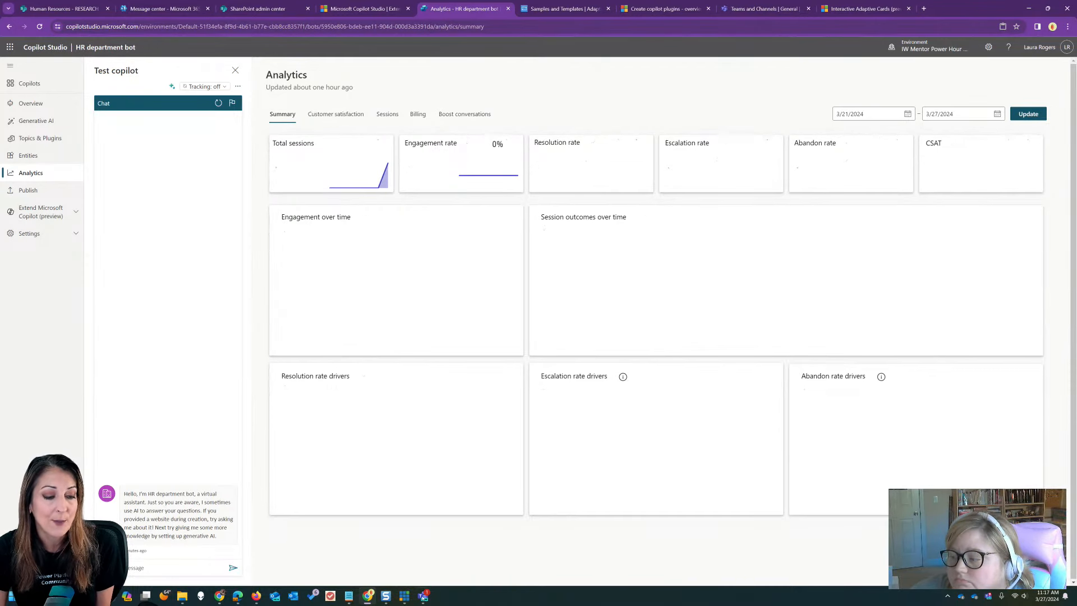
Switch to Teams, check the conversation on the 3/27 tab, and move the Teams window off the Copilot Studio page
{"action": "left_click", "coordinate": [423, 599]}
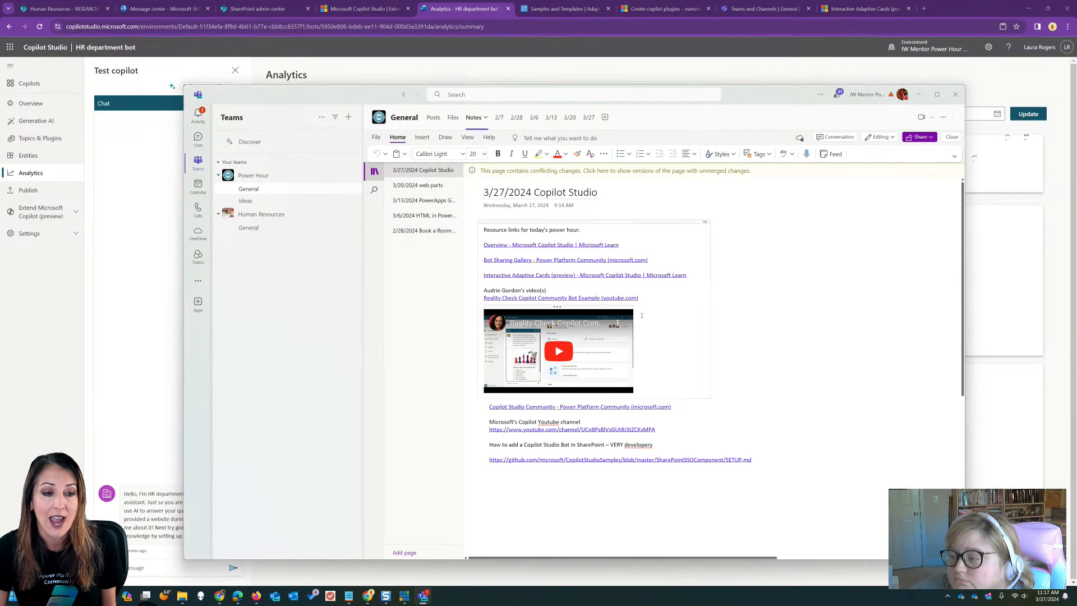
{"action": "left_click", "coordinate": [589, 118]}
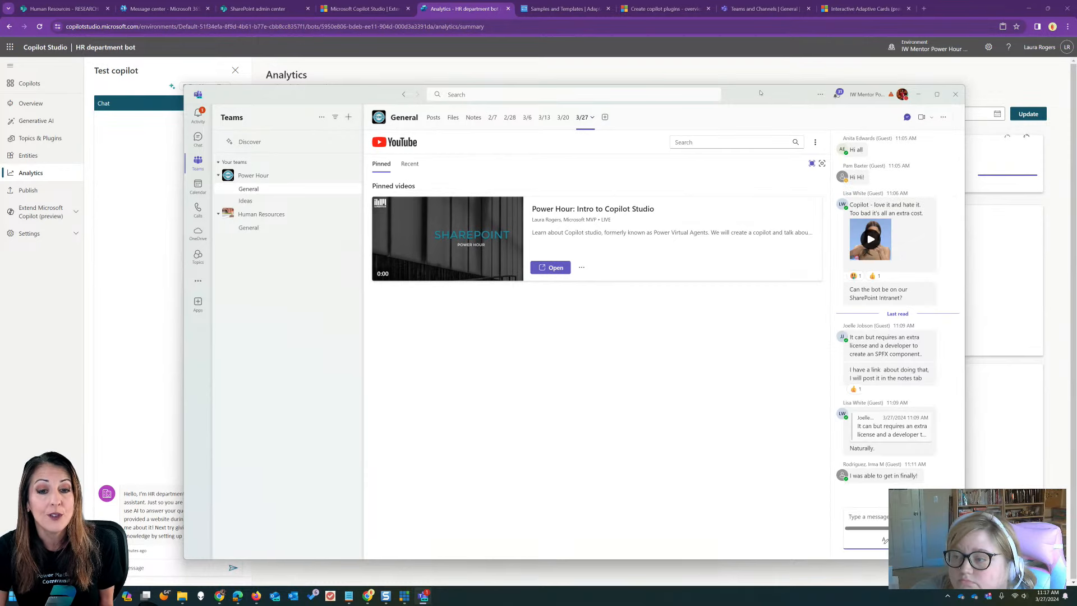
{"action": "left_click_drag", "start_coordinate": [758, 97], "coordinate": [1076, 68]}
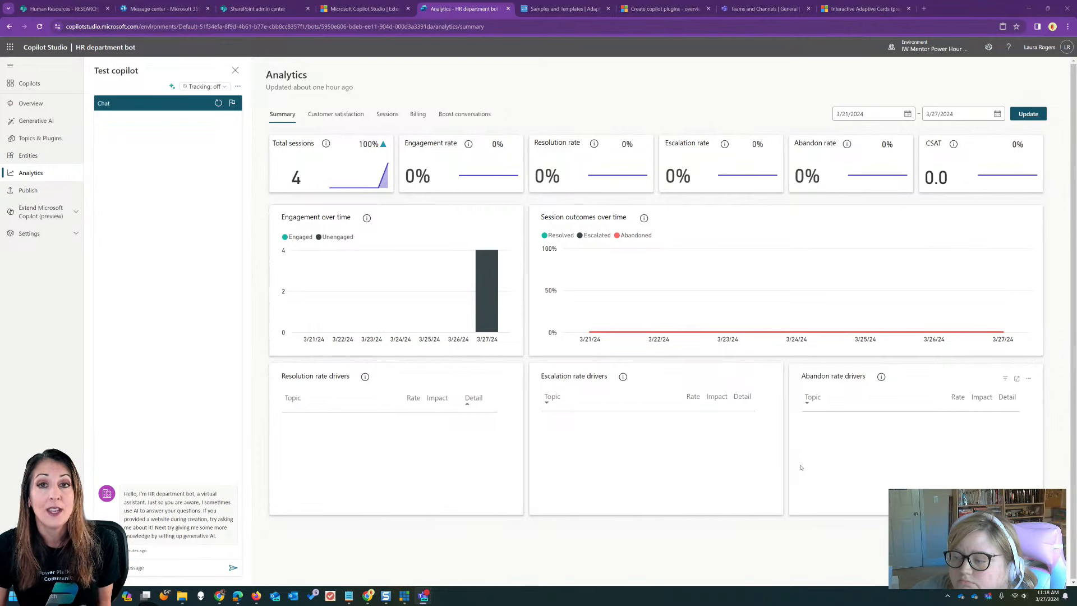
View the HR department bot's customer satisfaction analytics
{"action": "left_click", "coordinate": [316, 115]}
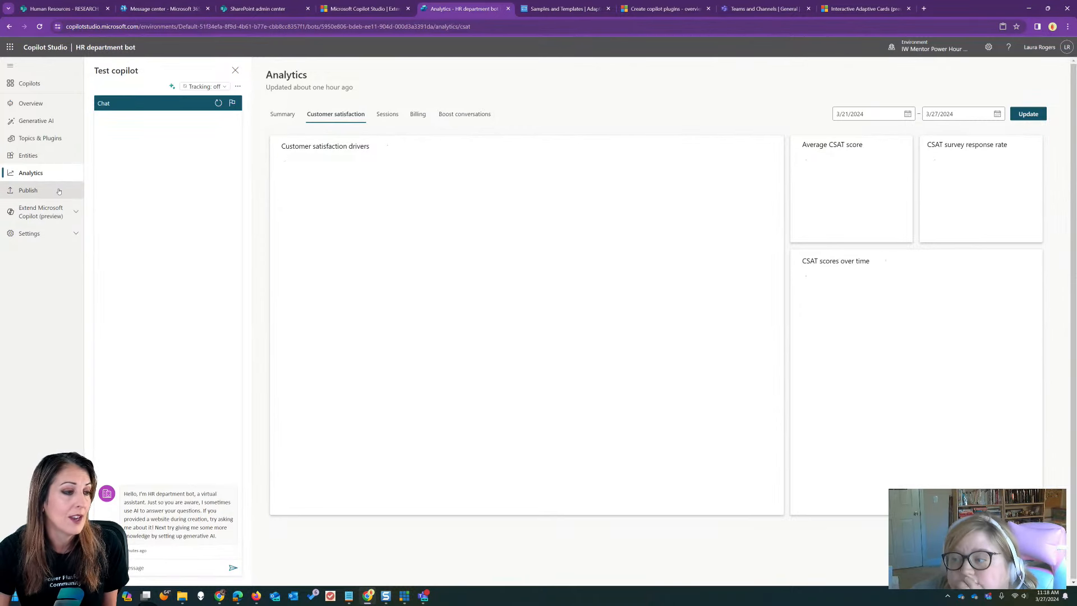
View the conversational plugins and AI plugins available for extending Microsoft Copilot from the HR department bot
{"action": "left_click", "coordinate": [42, 212]}
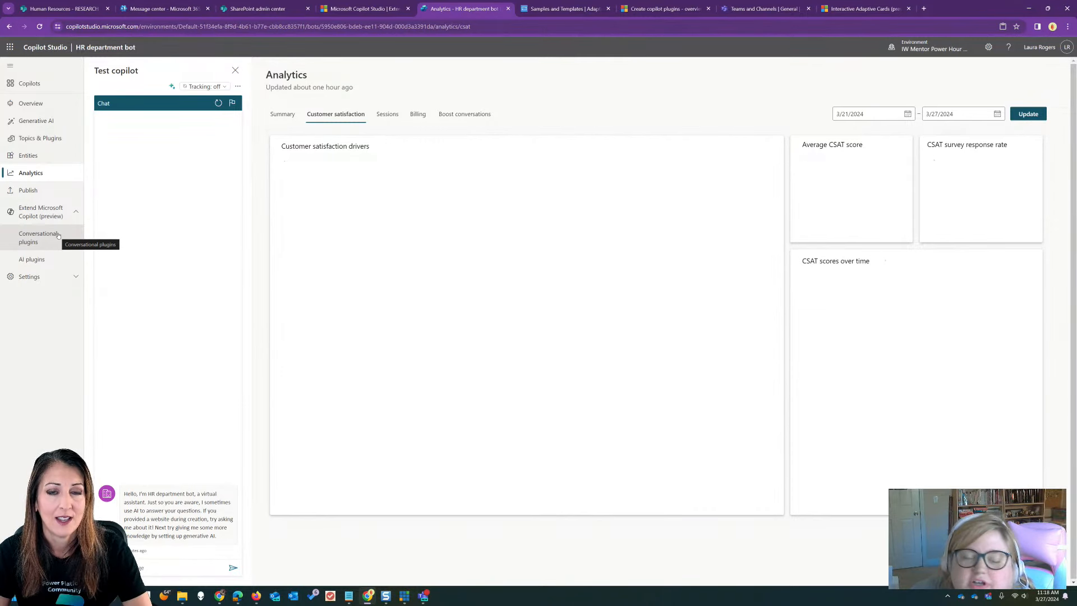
{"action": "left_click", "coordinate": [58, 235]}
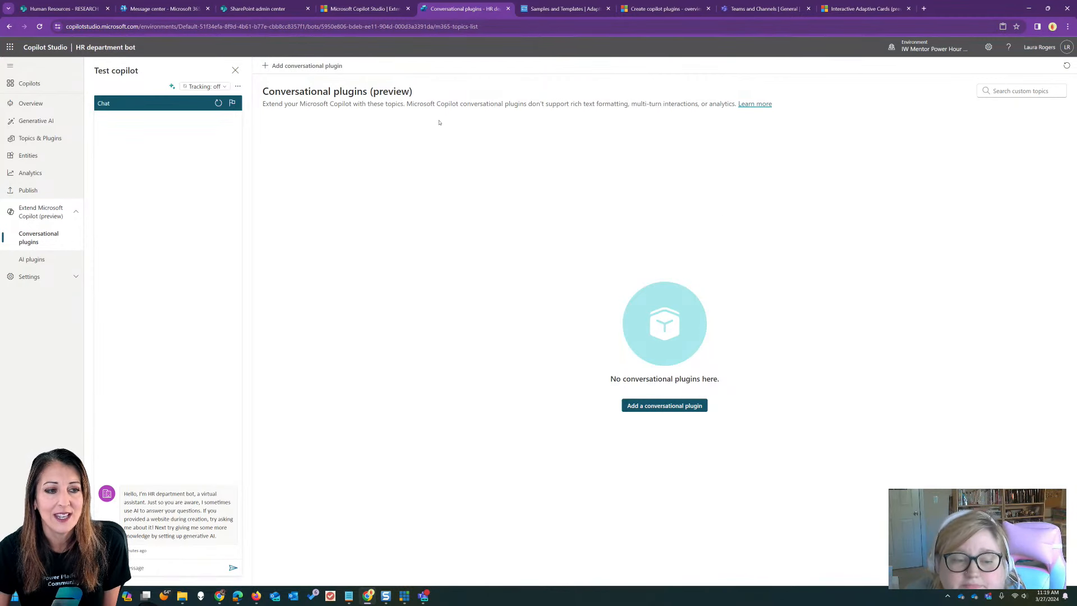
{"action": "left_click", "coordinate": [53, 261]}
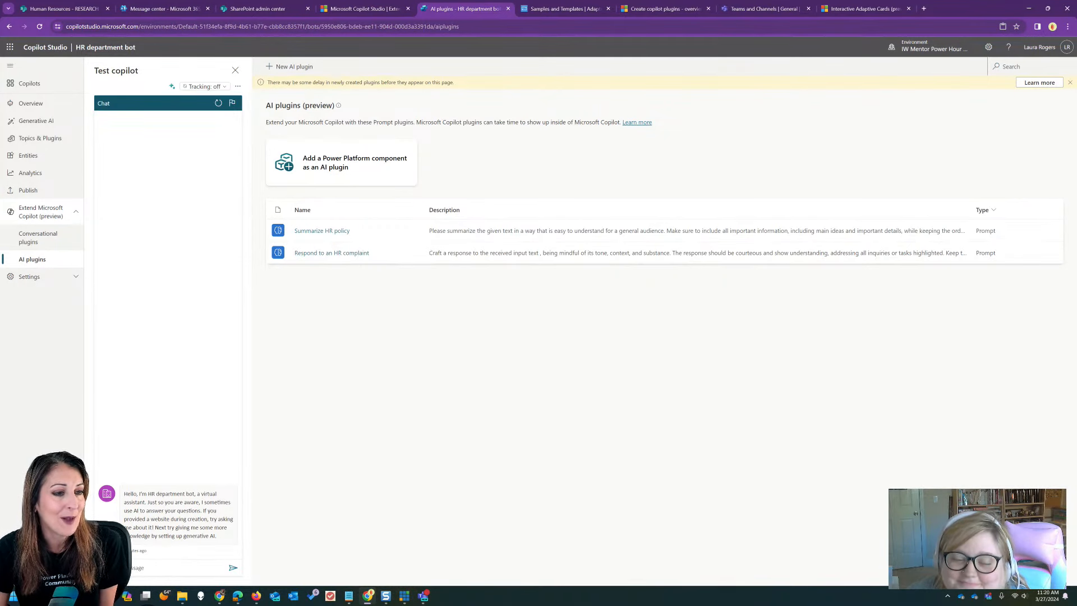
Revisit the HR department bot's topics and plugins, and return to the list of all copilots
{"action": "left_click", "coordinate": [30, 106]}
{"action": "left_click", "coordinate": [40, 138]}
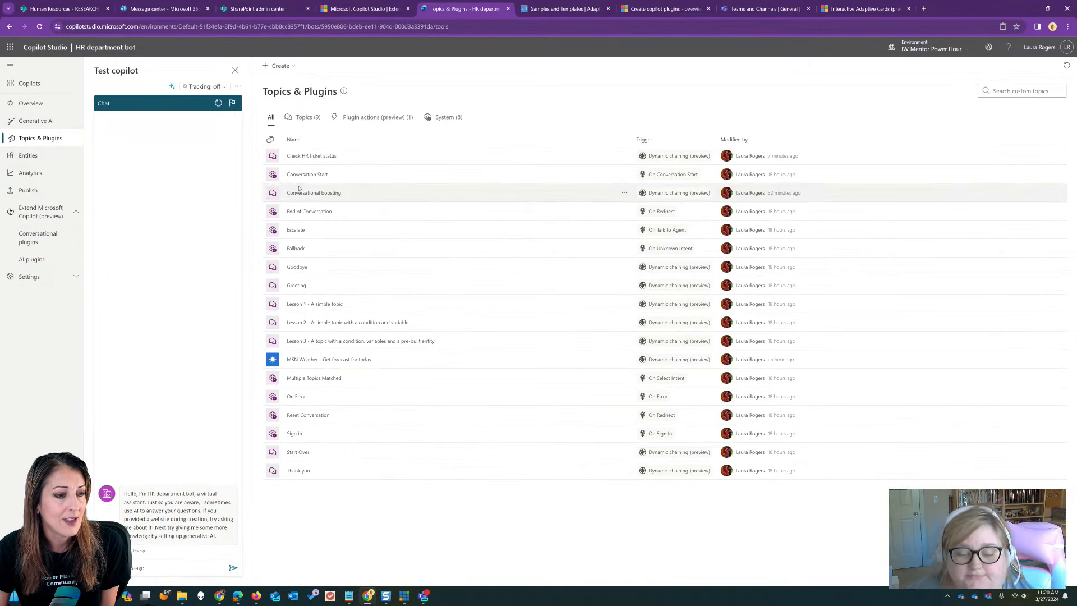
{"action": "left_click", "coordinate": [39, 84]}
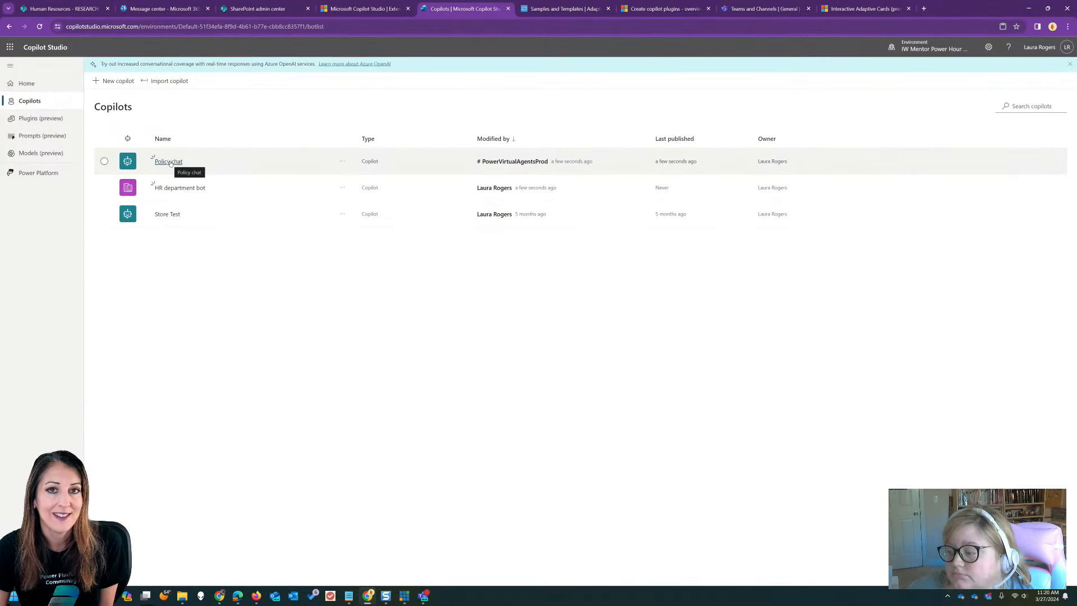
Fill in a new copilot named policy chat 2 with the website iwmentorpowerhour.sharepoint.com/sites/humanresources, and cancel without creating it
{"action": "left_click", "coordinate": [119, 83]}
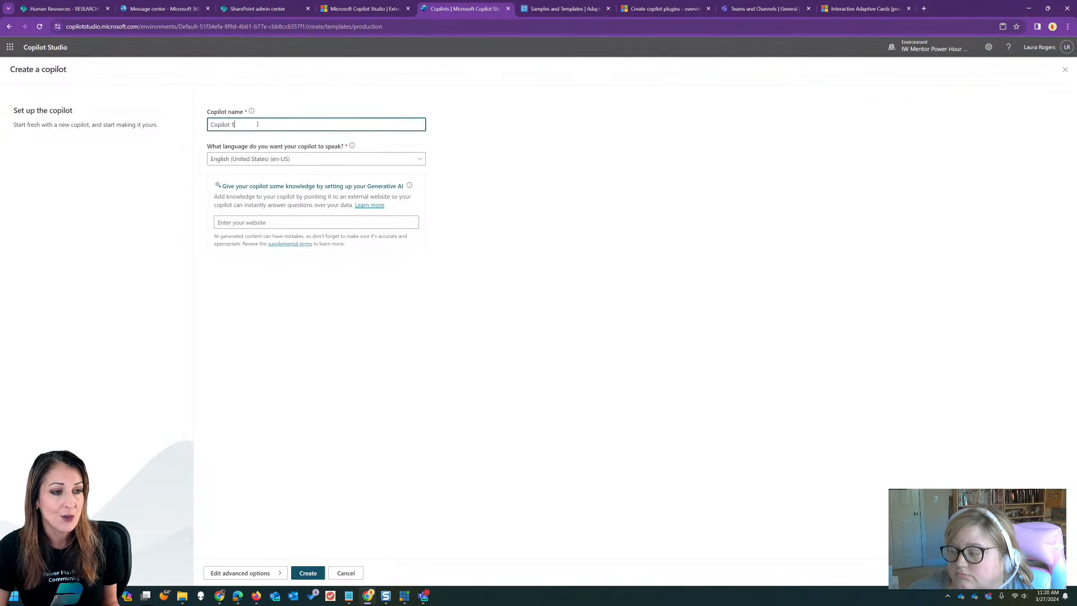
{"action": "type", "text": "policy "}
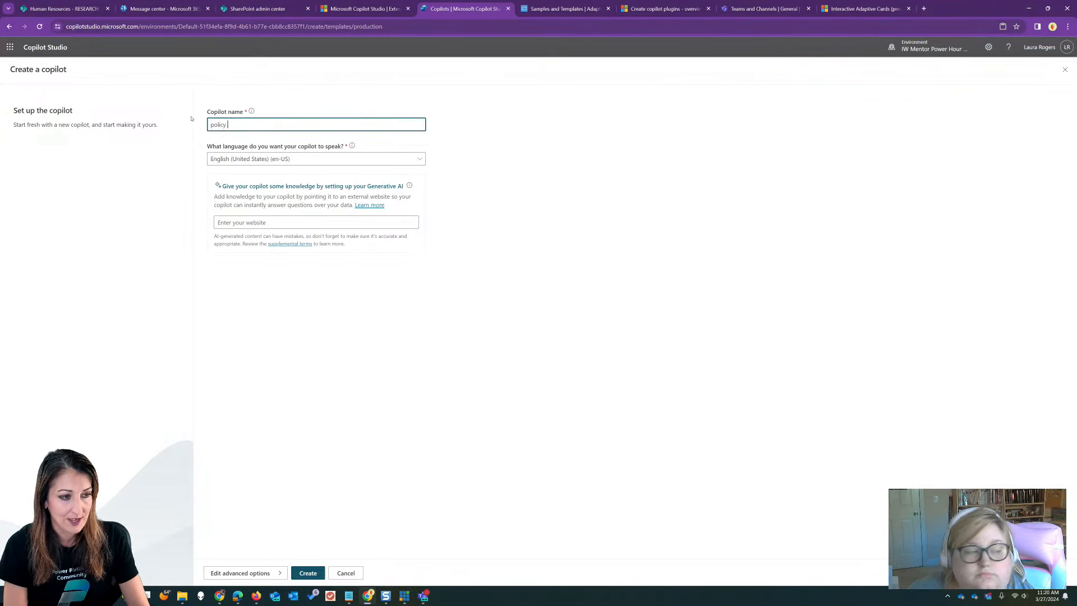
{"action": "type", "text": "chat 2"}
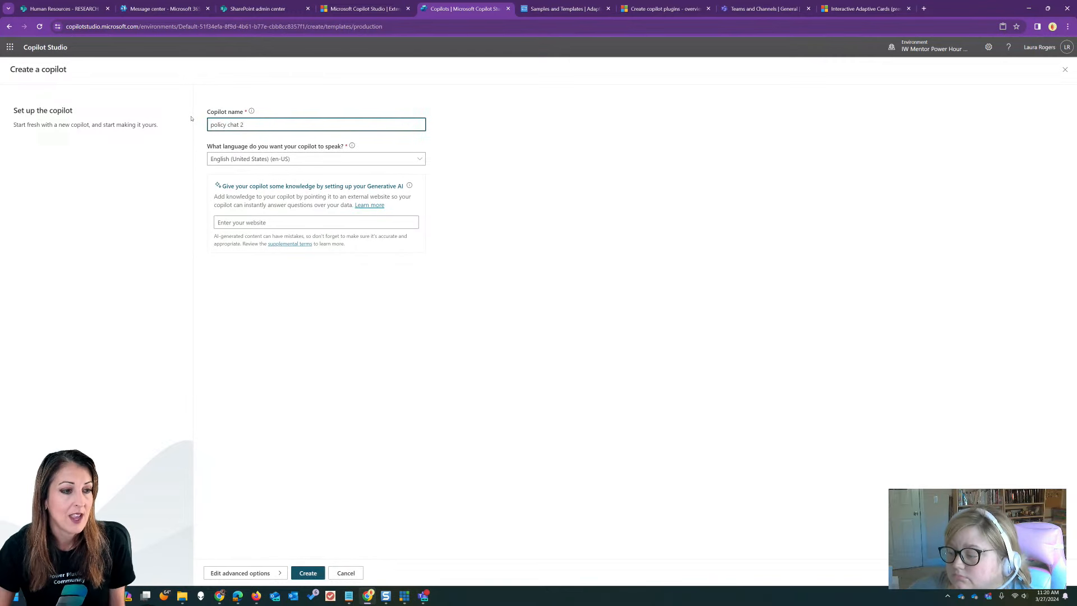
{"action": "left_click", "coordinate": [290, 221]}
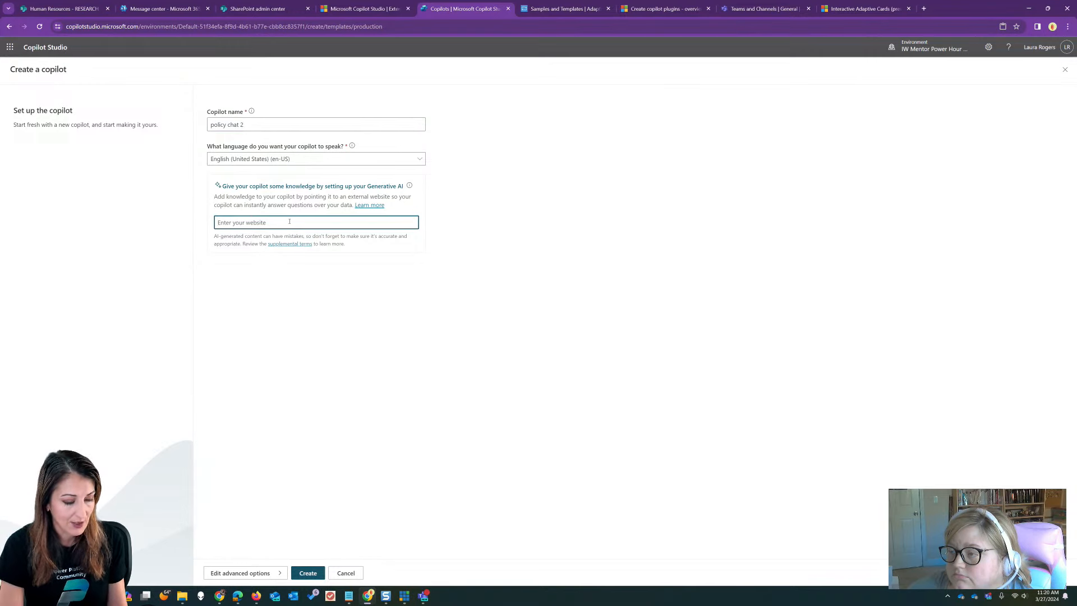
{"action": "key", "text": "super+v"}
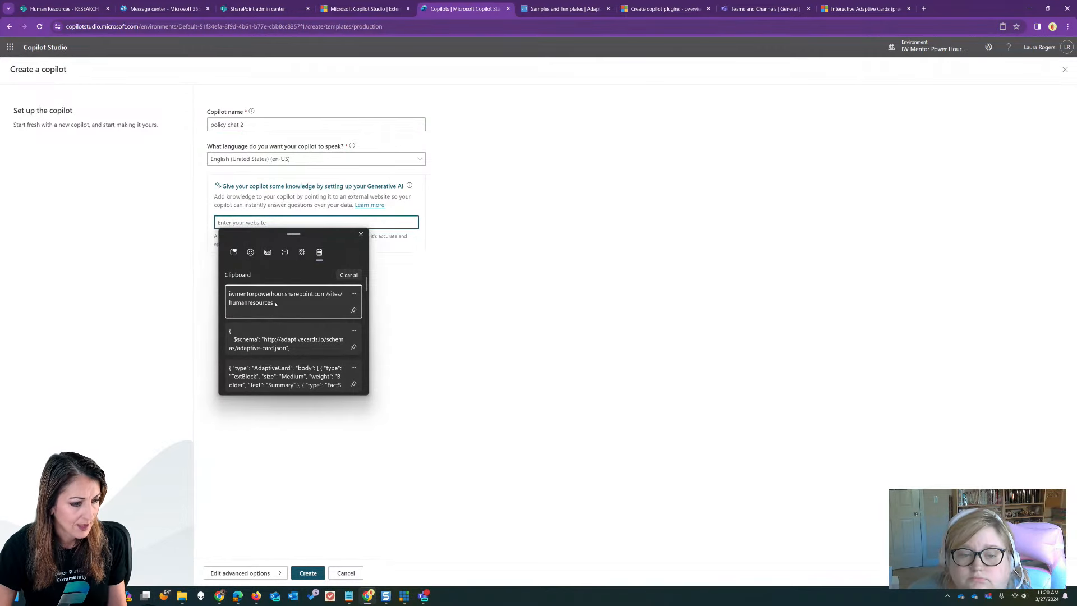
{"action": "left_click", "coordinate": [276, 304]}
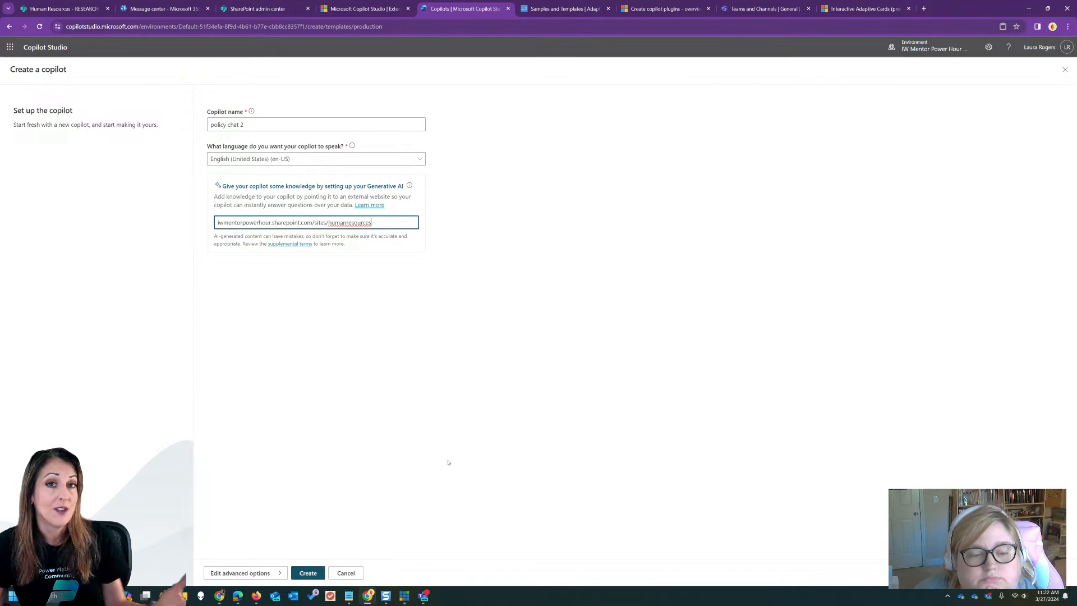
{"action": "left_click", "coordinate": [353, 571]}
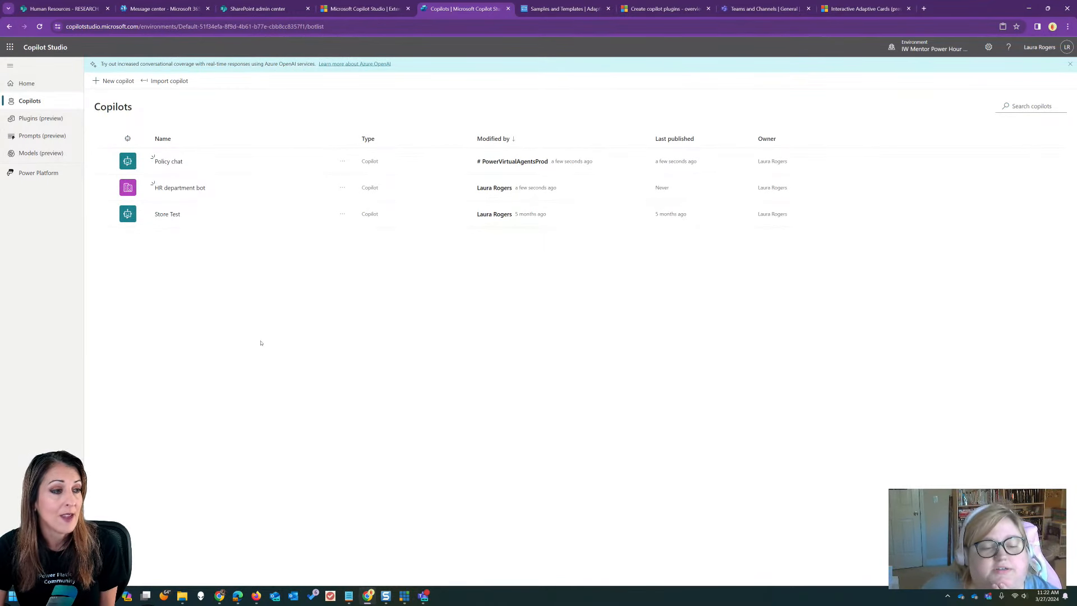
Open the Policy chat copilot from the list of copilots
{"action": "left_click", "coordinate": [169, 161]}
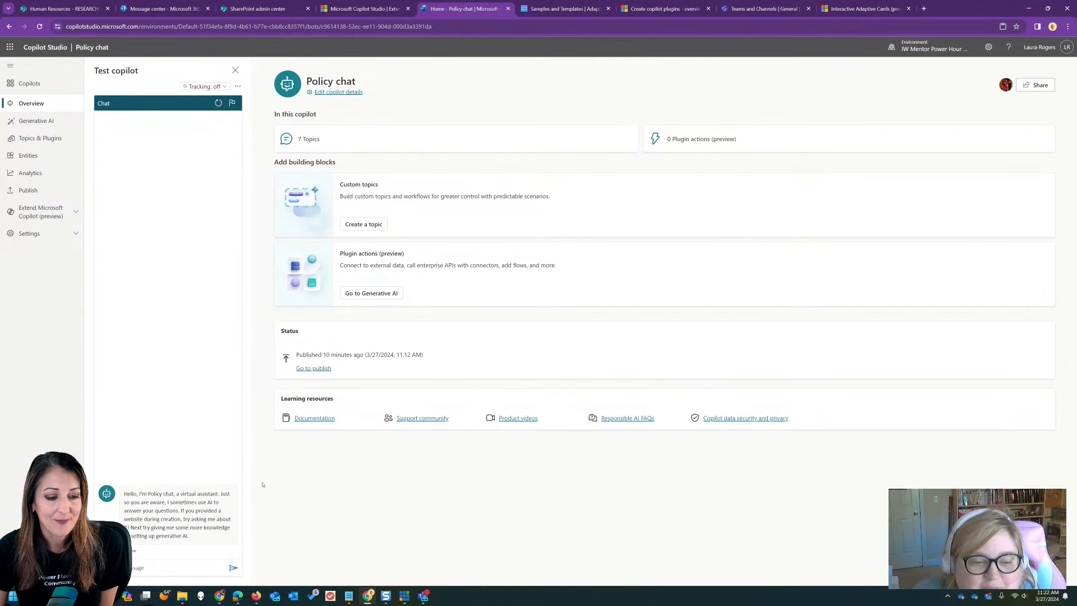
Bring the Teams window into view to check the 3/27 conversation, and return to Policy chat's test conversation
{"action": "mouse_move", "coordinate": [424, 597]}
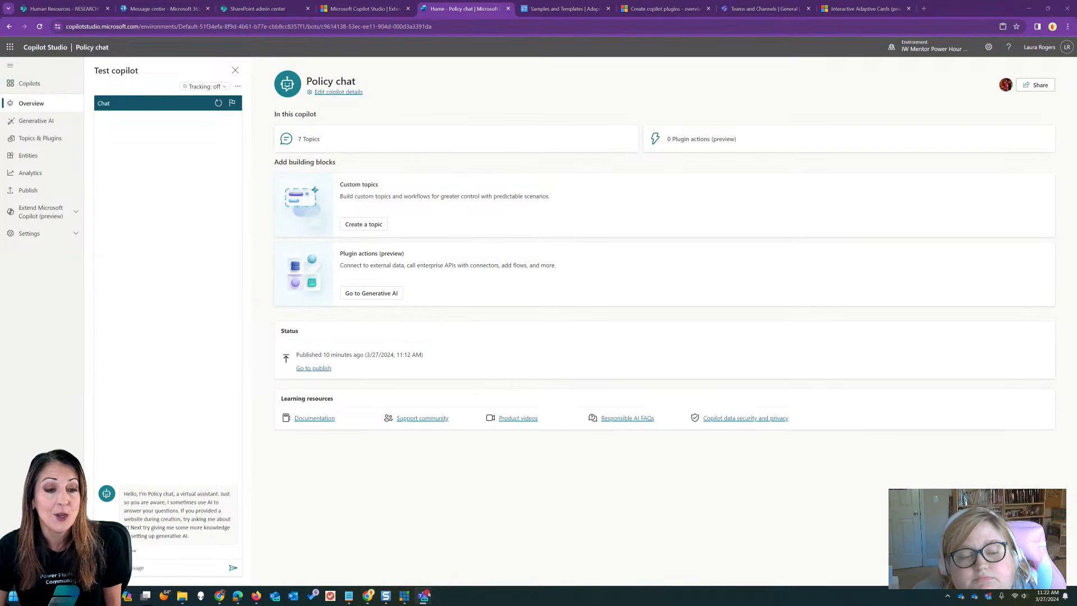
{"action": "left_click_drag", "start_coordinate": [1076, 107], "coordinate": [336, 72]}
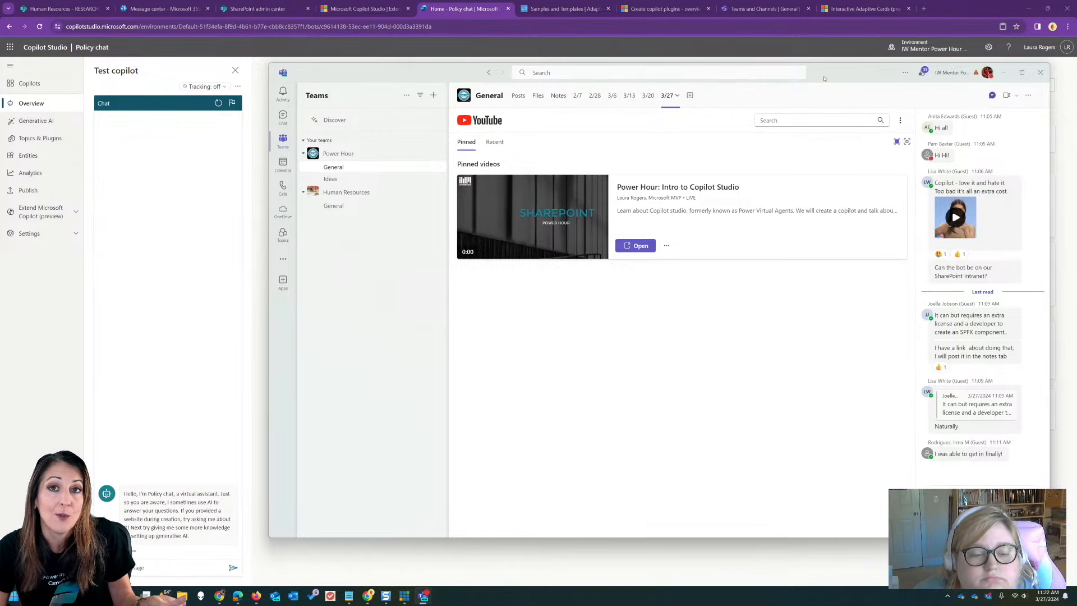
{"action": "left_click_drag", "start_coordinate": [826, 77], "coordinate": [1076, 78]}
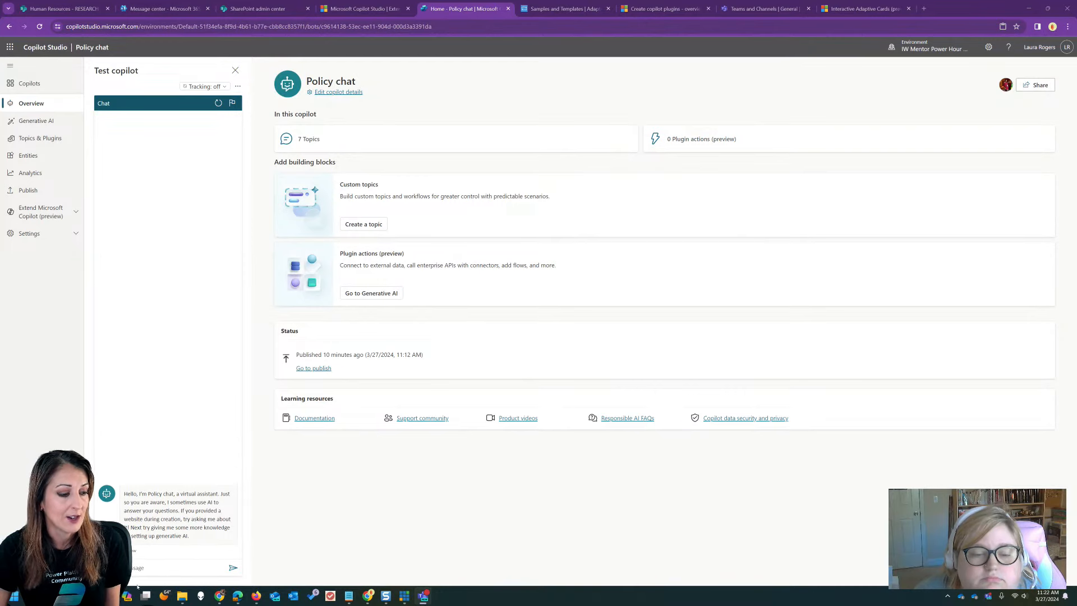
{"action": "left_click", "coordinate": [156, 570]}
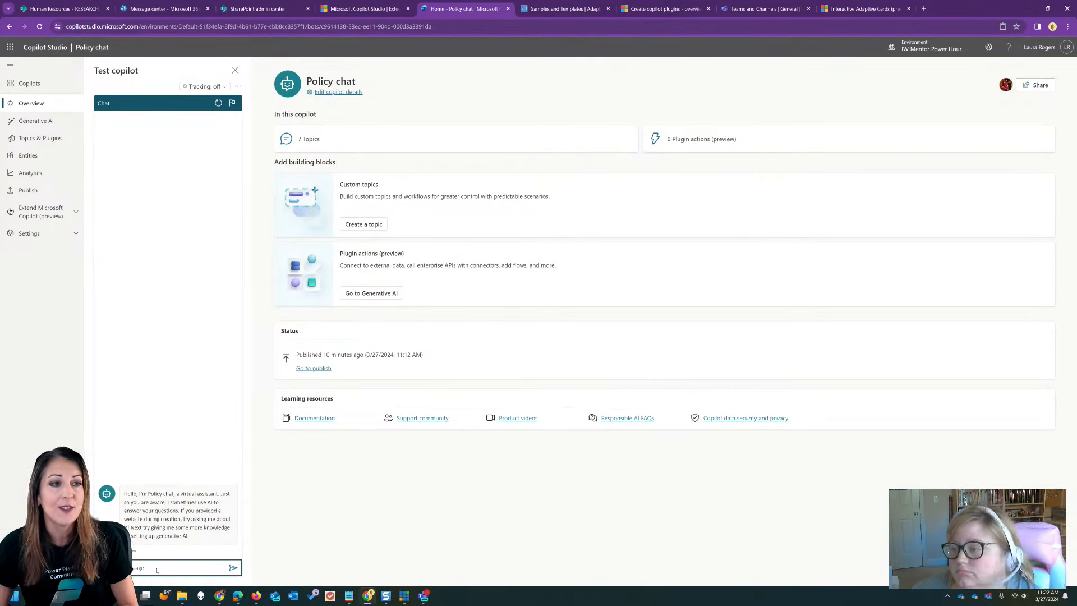
Switch to the Human Resources SharePoint site, open its Policies library, and view Code of Conduct.docx
{"action": "left_click", "coordinate": [76, 8]}
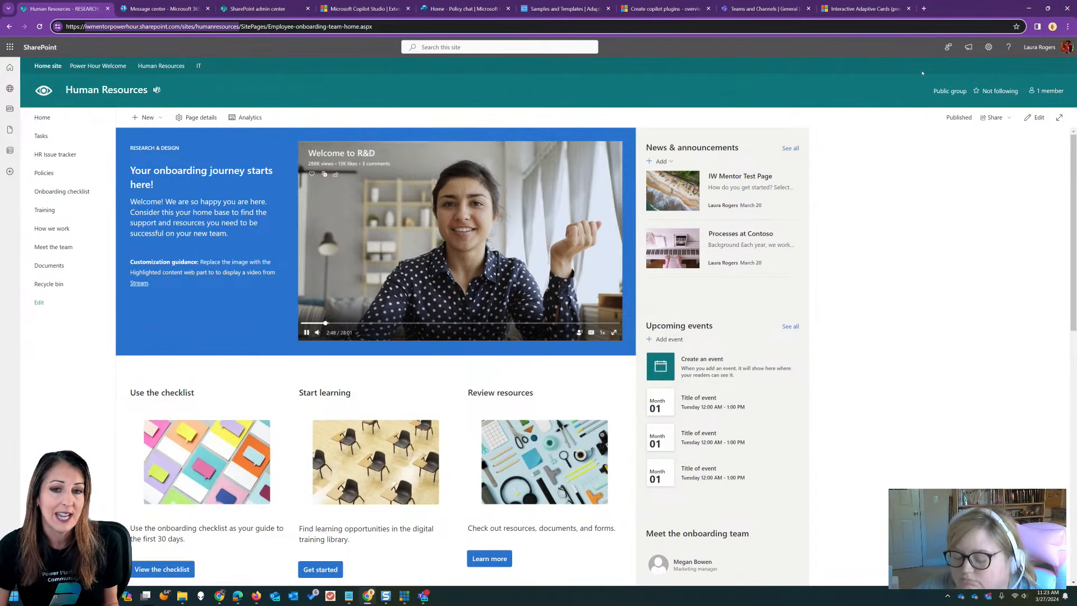
{"action": "left_click", "coordinate": [989, 49]}
{"action": "left_click", "coordinate": [977, 126]}
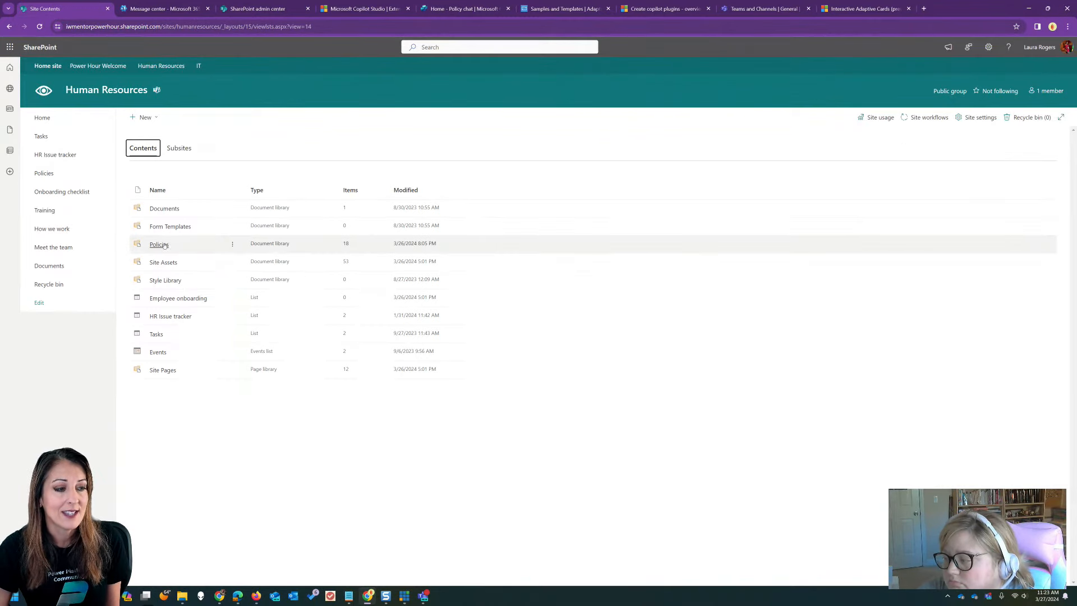
{"action": "left_click", "coordinate": [159, 245]}
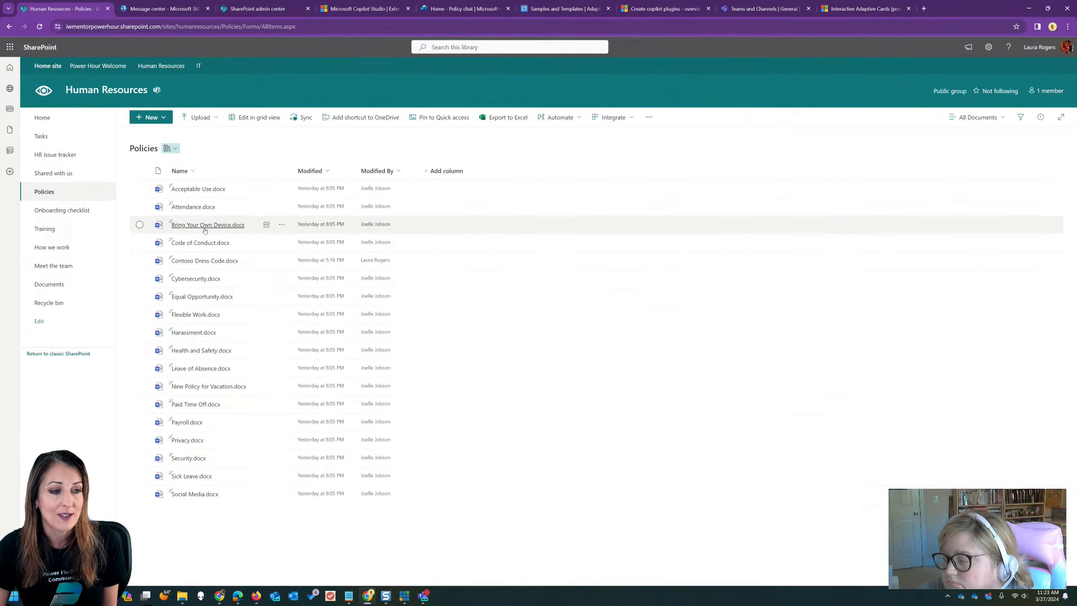
{"action": "left_click", "coordinate": [214, 242]}
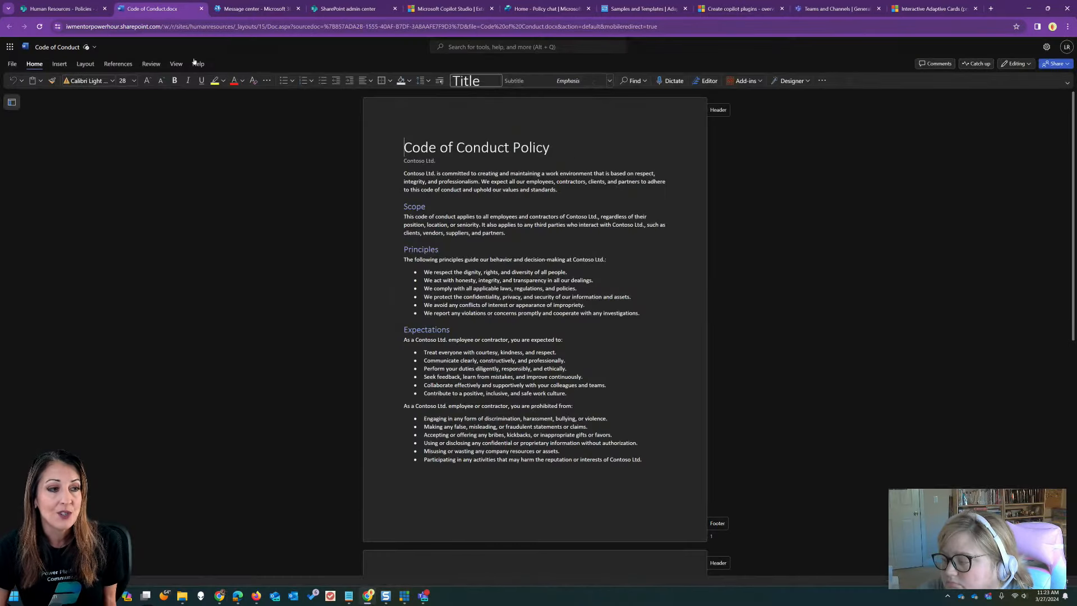
{"action": "left_click", "coordinate": [201, 8]}
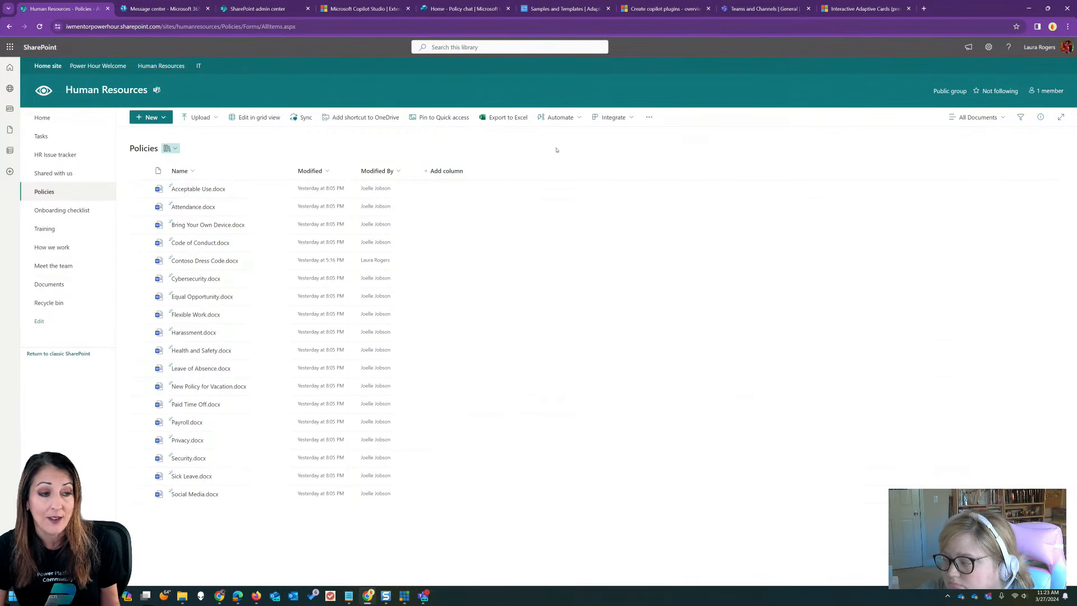
Return to Policy chat in Copilot Studio and ask the test copilot "what is the dress code?"
{"action": "left_click", "coordinate": [476, 11]}
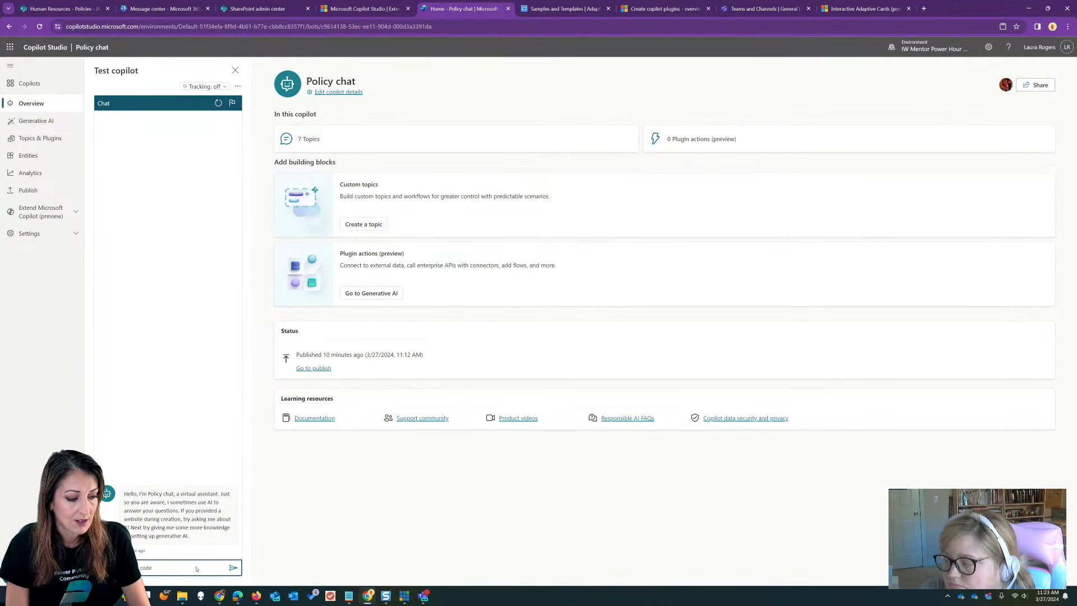
{"action": "key", "text": "Return"}
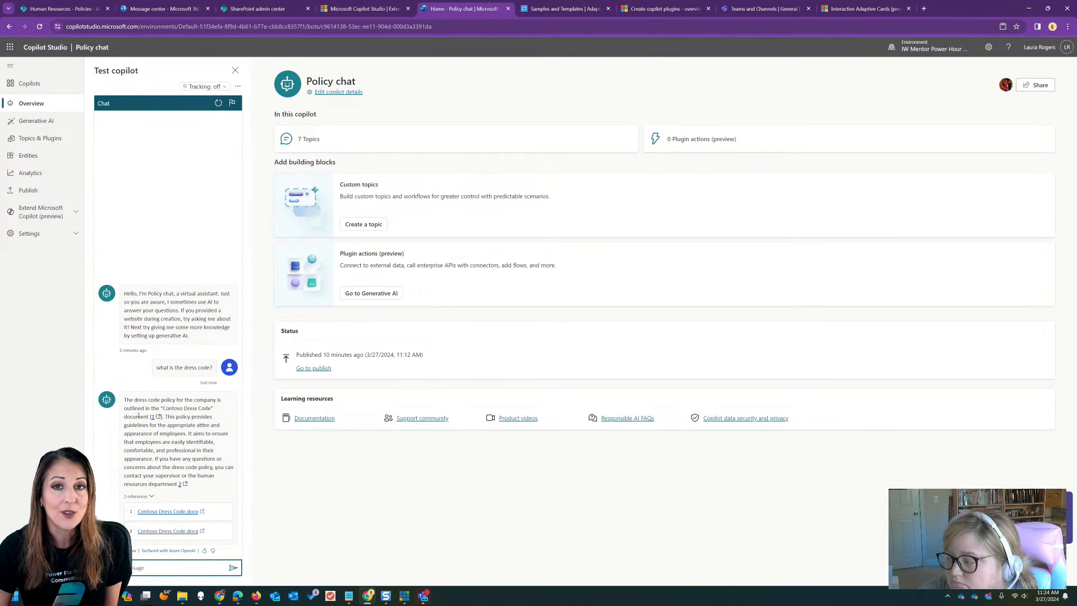
Enlarge the page to 125% and open the Conversational boosting topic behind the dress code answer
{"action": "left_click", "coordinate": [1068, 26]}
{"action": "left_click", "coordinate": [1044, 190]}
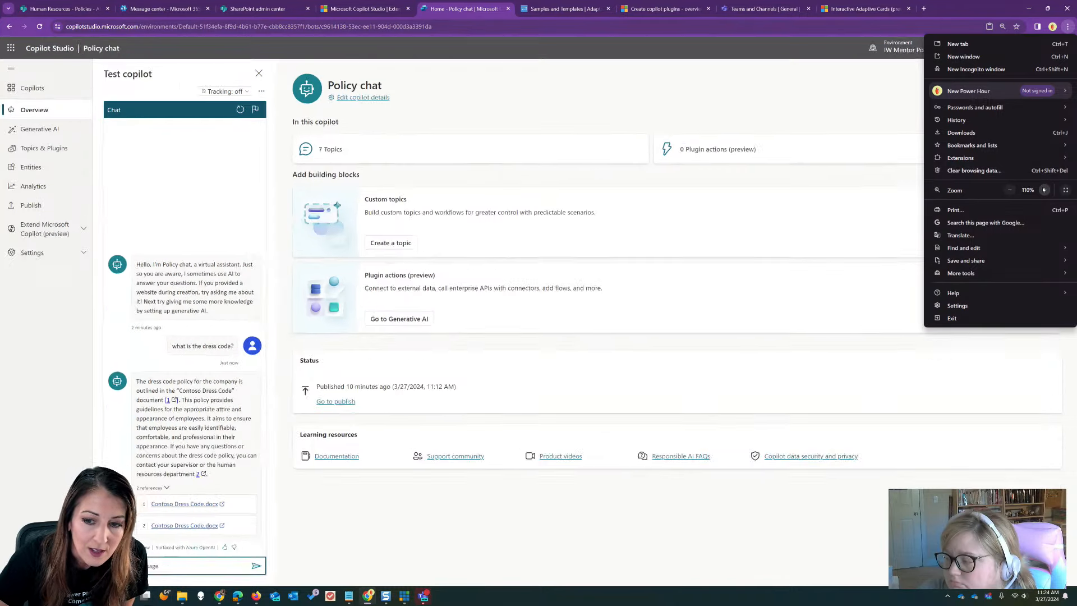
{"action": "left_click", "coordinate": [1045, 190]}
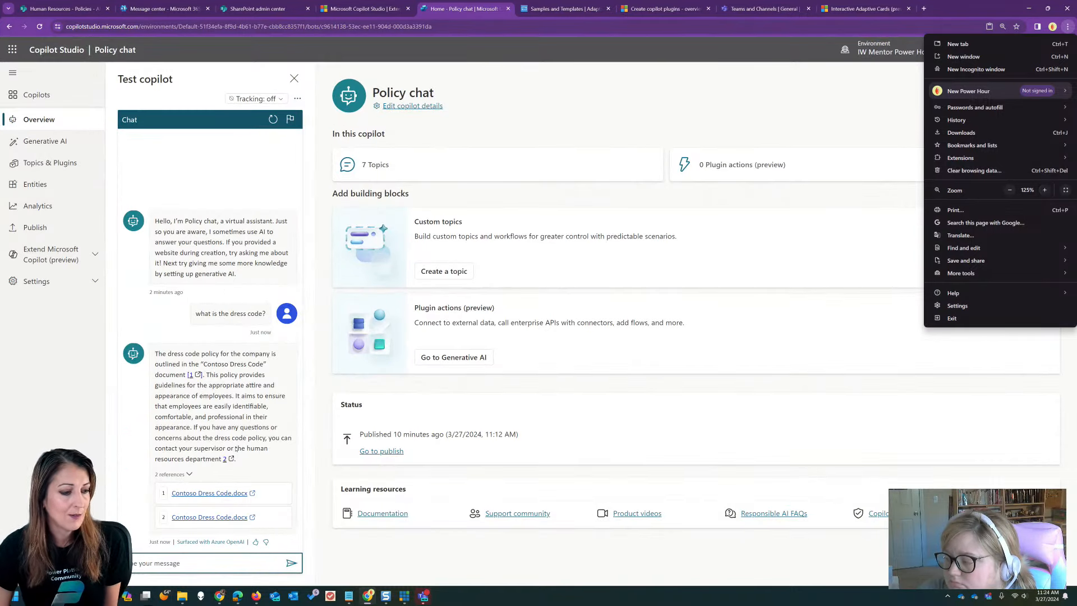
{"action": "left_click", "coordinate": [210, 429]}
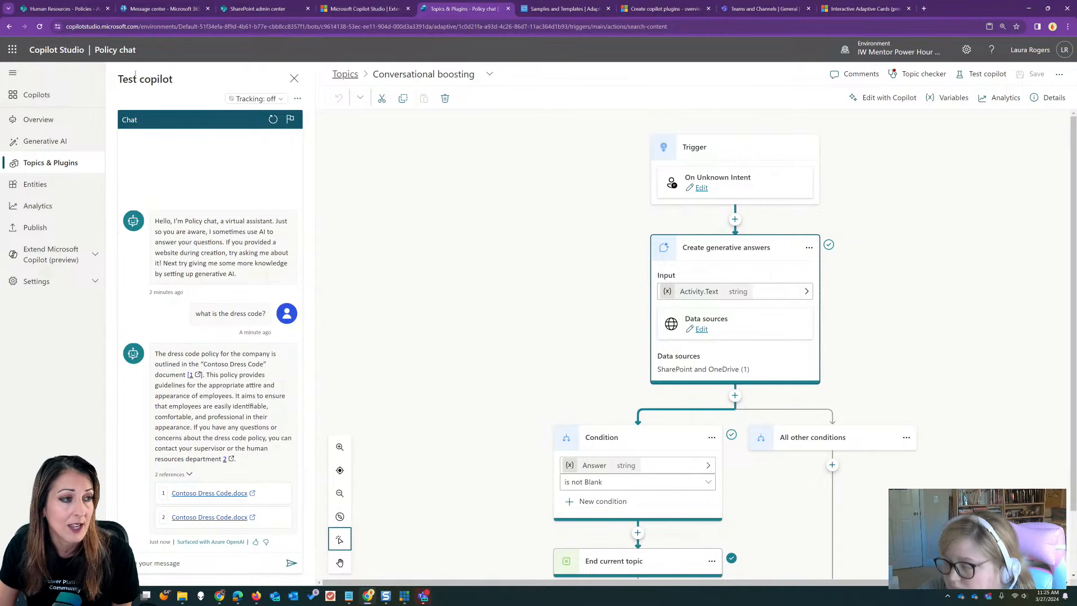
Switch to the SharePoint Policies library and read through Health and Safety.docx
{"action": "left_click", "coordinate": [78, 11]}
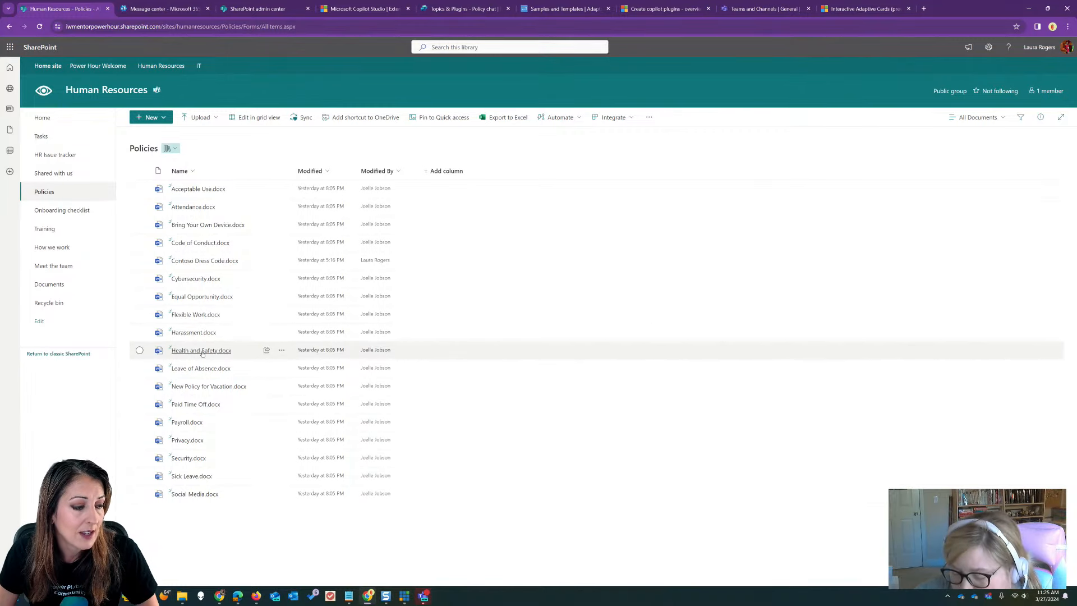
{"action": "left_click", "coordinate": [203, 352]}
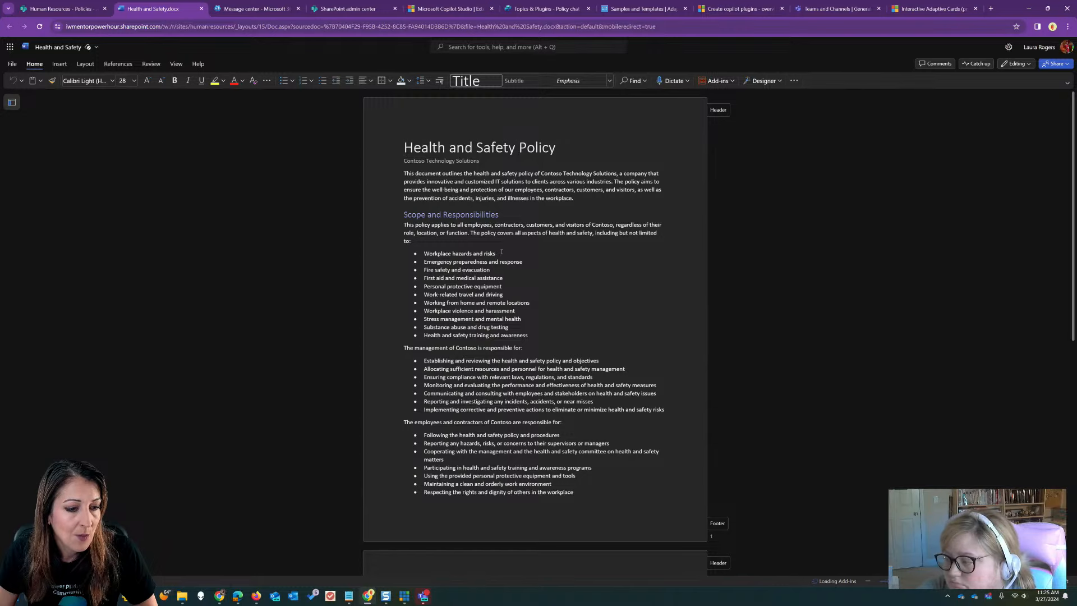
{"action": "scroll", "coordinate": [503, 395], "scroll_direction": "down", "scroll_amount": 5}
{"action": "scroll", "coordinate": [503, 398], "scroll_direction": "up", "scroll_amount": 2}
{"action": "scroll", "coordinate": [503, 398], "scroll_direction": "up", "scroll_amount": 1}
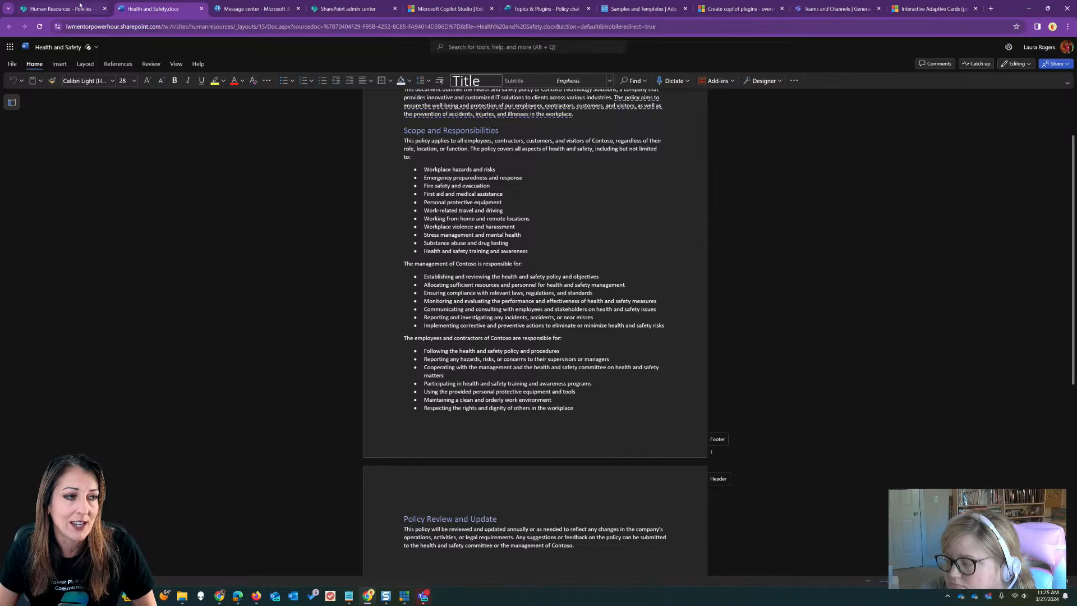
Return to Policy chat in Copilot Studio and ask the test copilot "do we have health and safety training?"
{"action": "left_click", "coordinate": [541, 8]}
{"action": "left_click", "coordinate": [187, 566]}
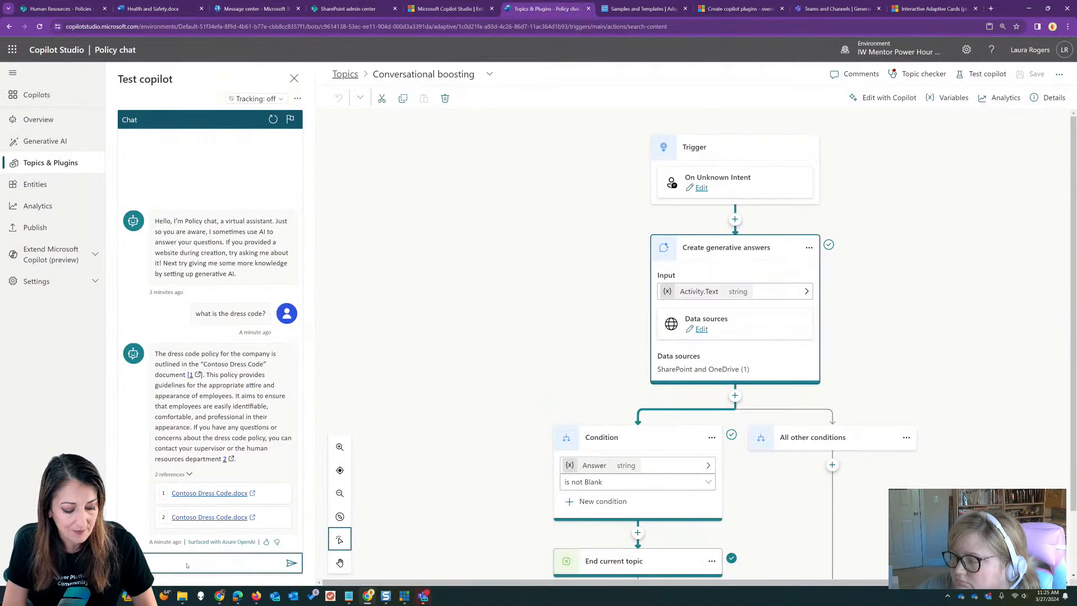
{"action": "type", "text": "ave health and sae"}
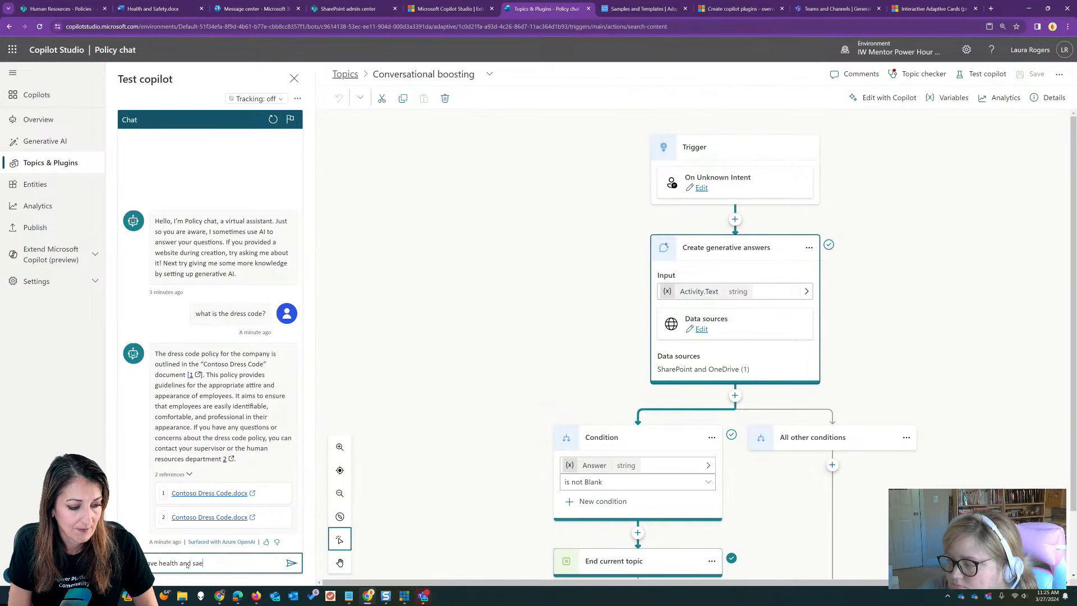
{"action": "key", "text": "BackSpace"}
{"action": "type", "text": "fety training?"}
{"action": "key", "text": "Return"}
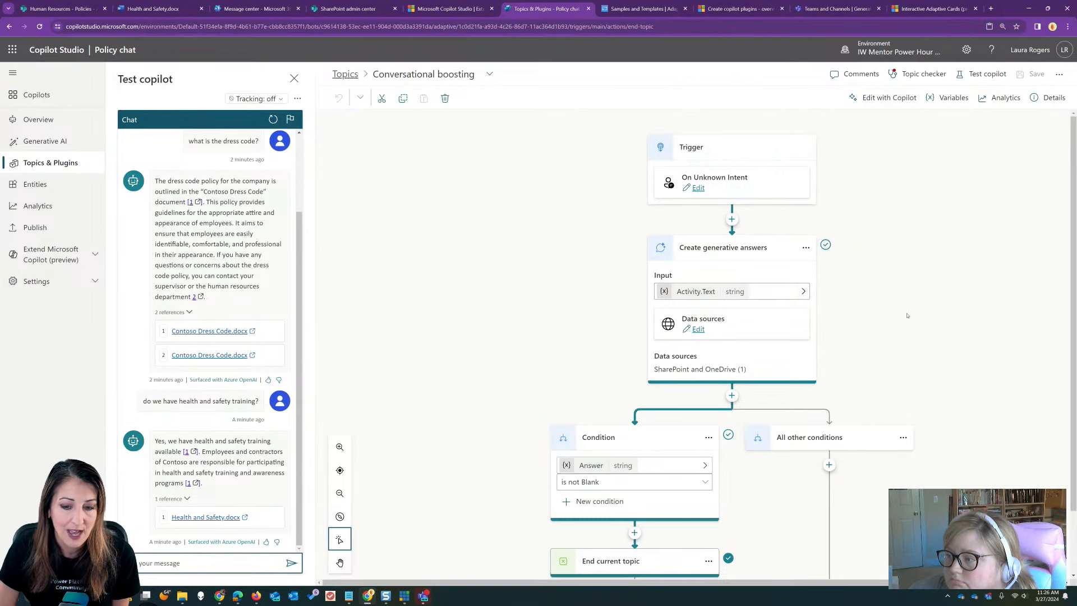
Examine the Conversational boosting topic's trigger, generative answers data sources, Answer condition and End current topic properties
{"action": "left_click", "coordinate": [747, 156]}
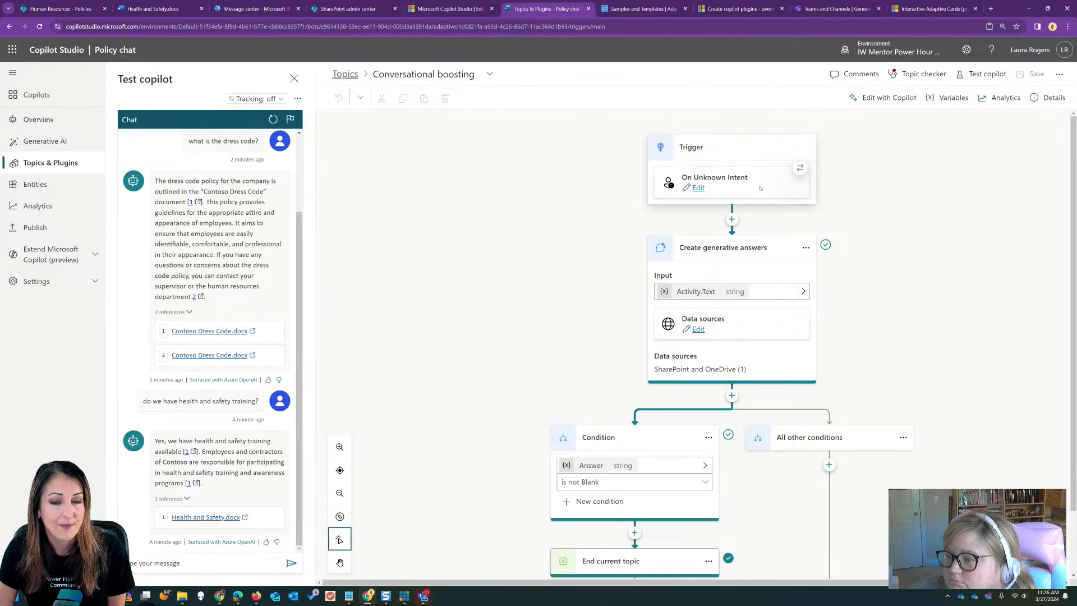
{"action": "left_click", "coordinate": [751, 251]}
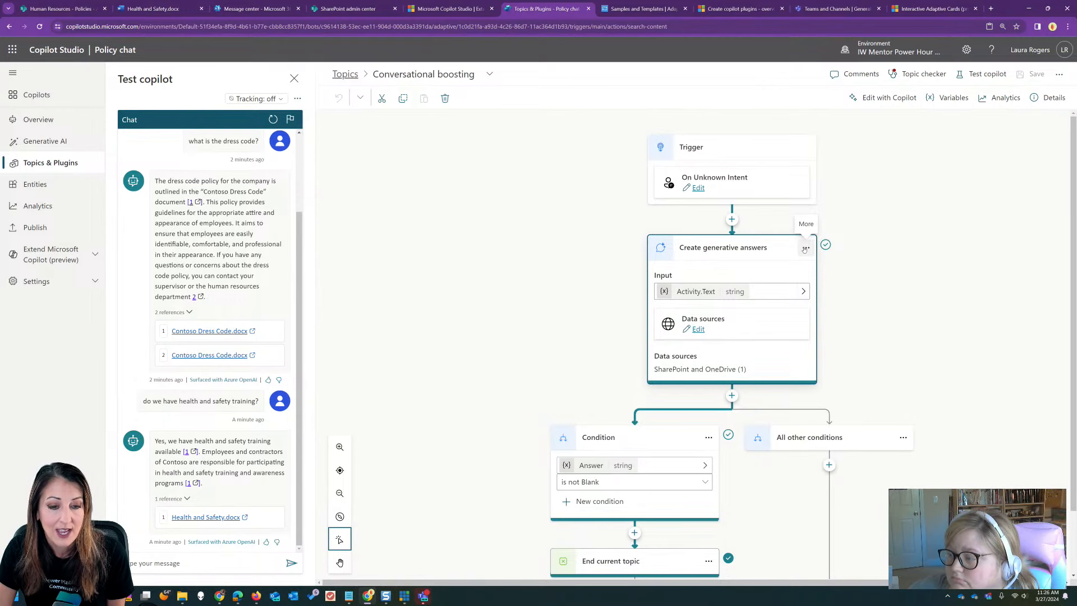
{"action": "left_click", "coordinate": [698, 329]}
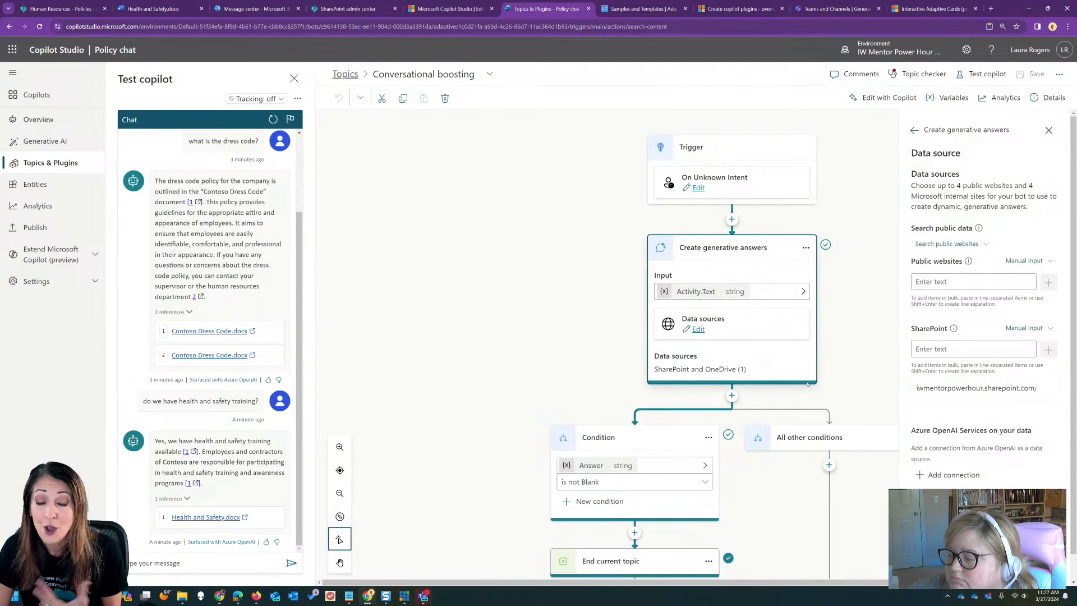
{"action": "left_click", "coordinate": [652, 440]}
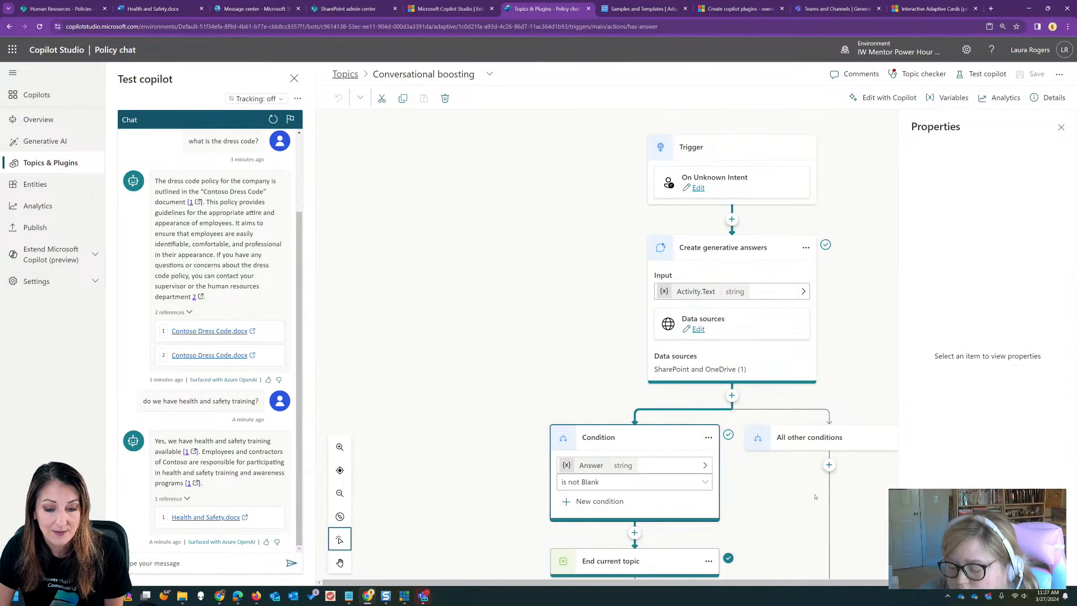
{"action": "left_click", "coordinate": [651, 559]}
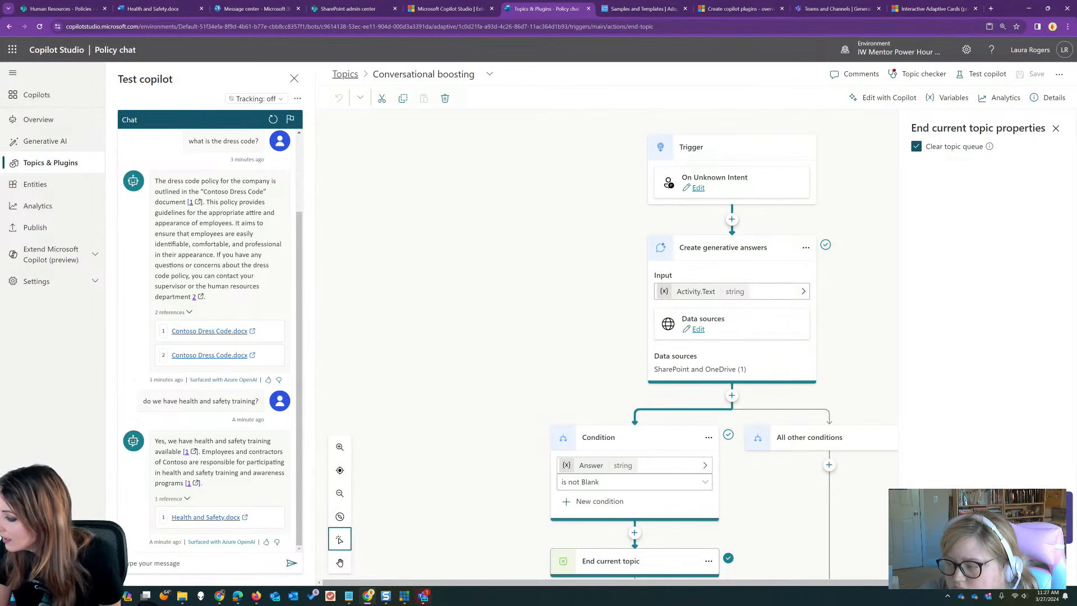
Switch to Teams to read the chat beside the General channel's 3/27 tab, and put the window away
{"action": "left_click_drag", "start_coordinate": [1076, 74], "coordinate": [672, 38]}
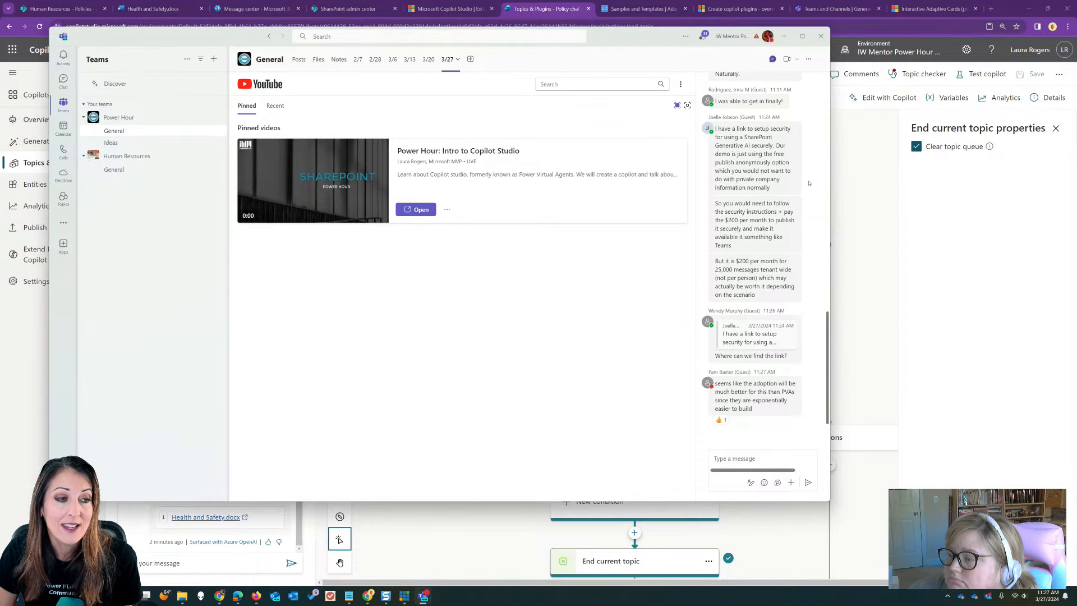
{"action": "left_click", "coordinate": [784, 36]}
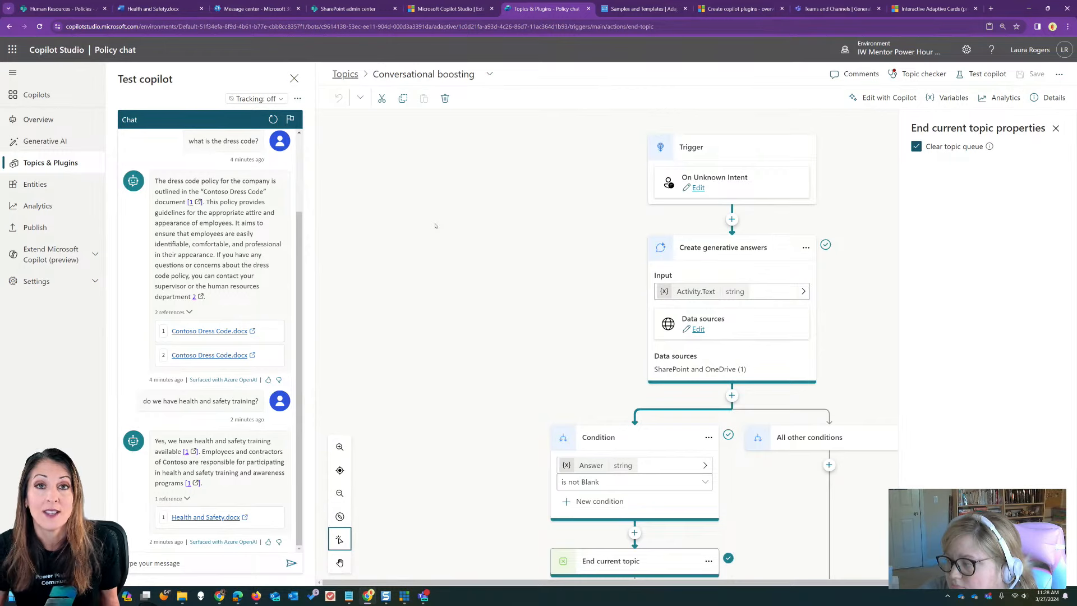
Close the Health and Safety document and show the Human Resources site's Policies library
{"action": "left_click", "coordinate": [196, 12]}
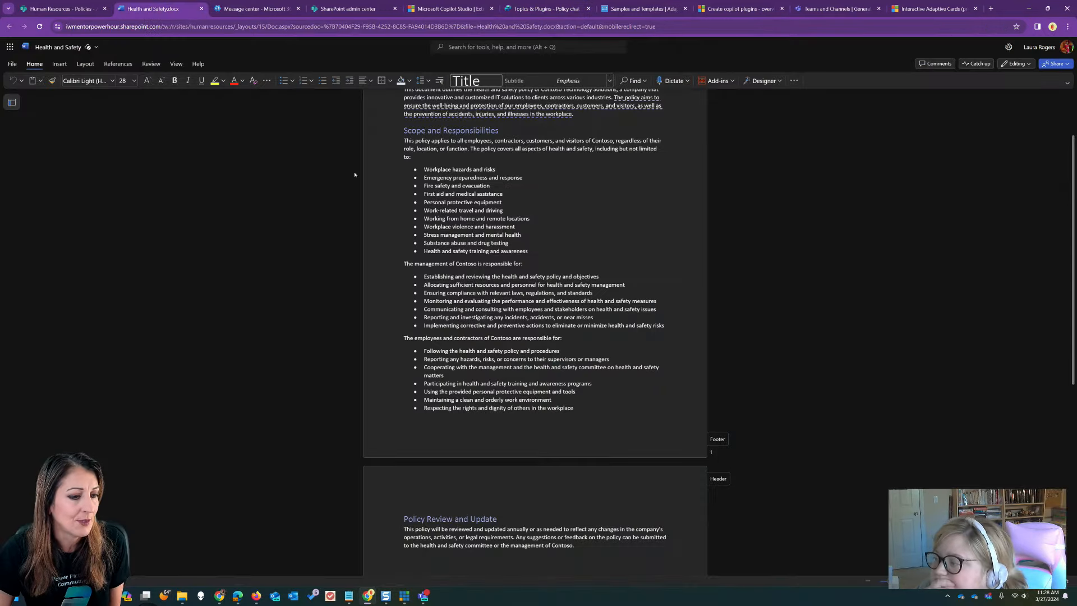
{"action": "left_click", "coordinate": [201, 9]}
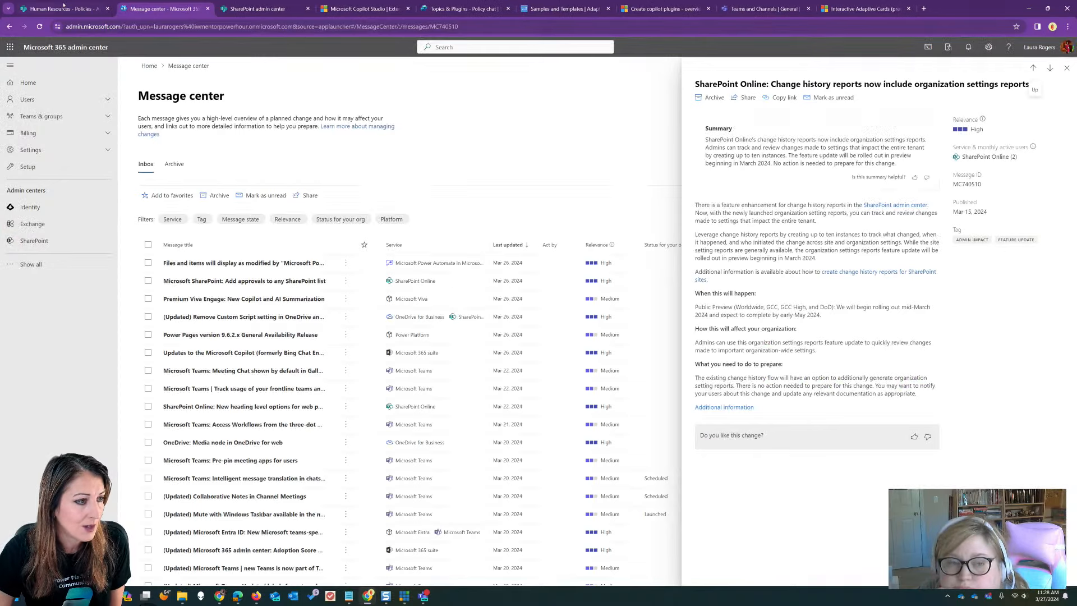
{"action": "left_click", "coordinate": [63, 6]}
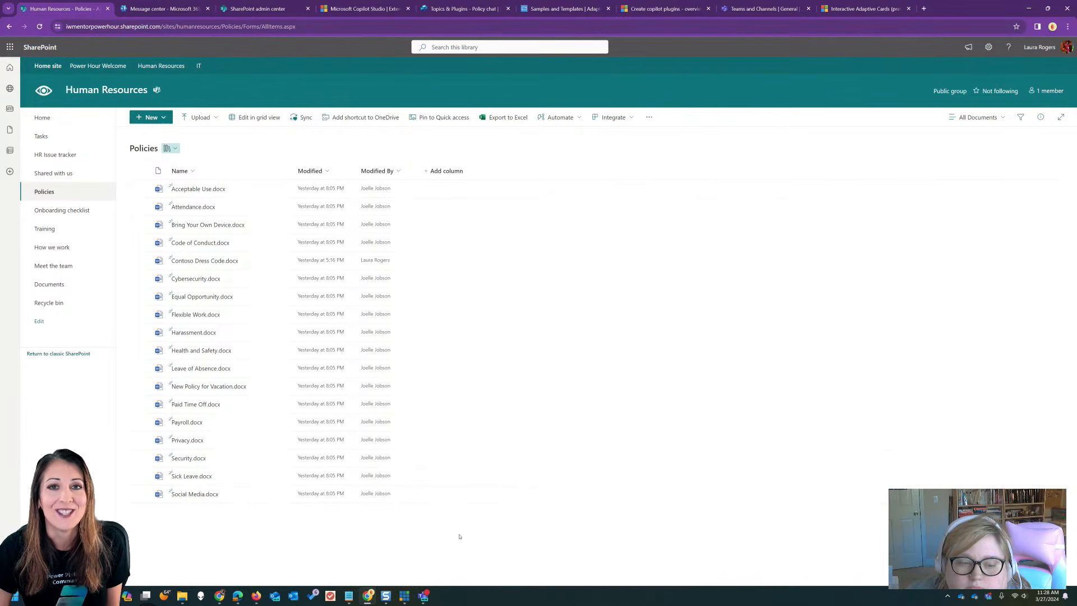
Return to Policy chat in Copilot Studio, view its Topics & Plugins, and go back to the list of all copilots
{"action": "left_click", "coordinate": [443, 9]}
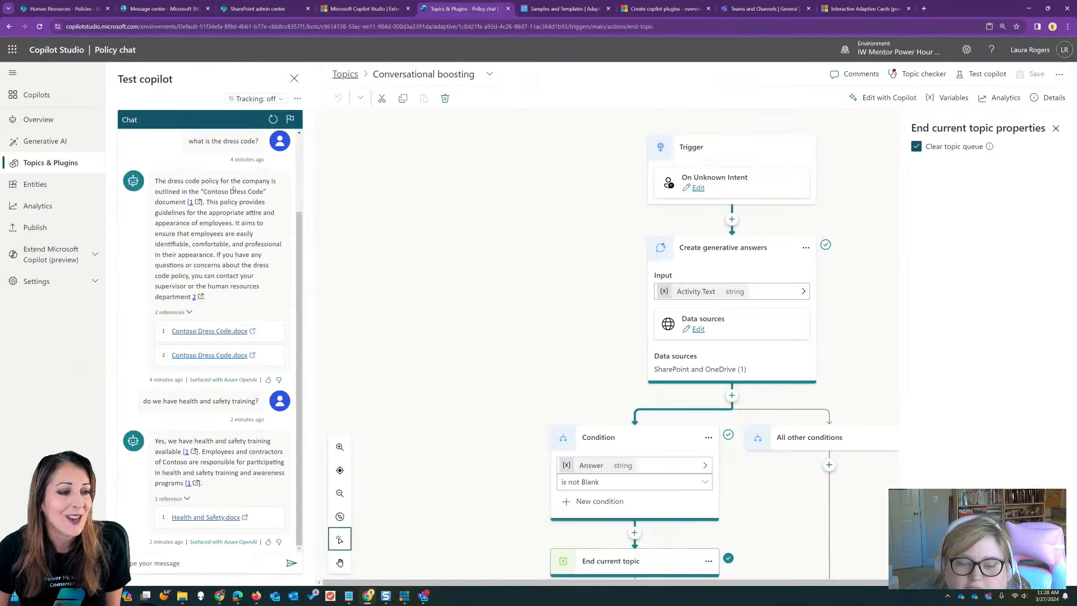
{"action": "left_click", "coordinate": [58, 163]}
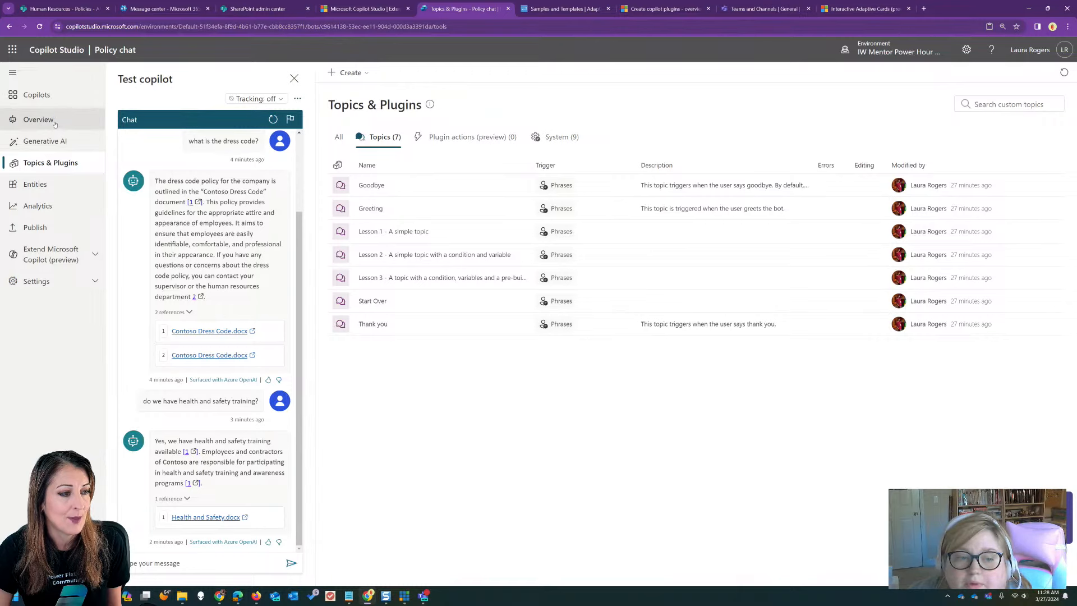
{"action": "left_click", "coordinate": [57, 101]}
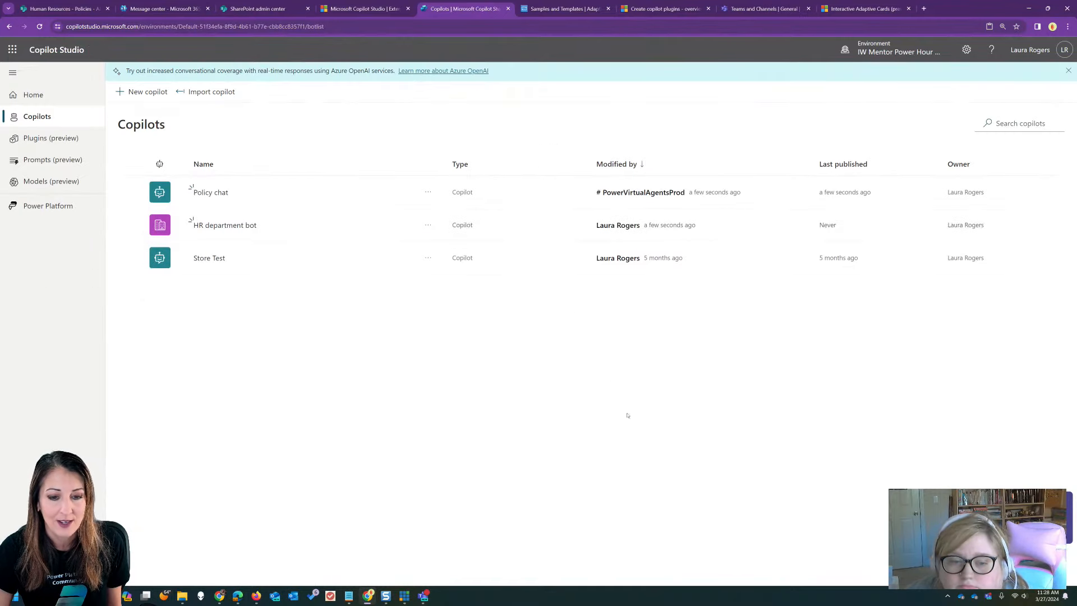
Switch to Teams and show the Notes of the Power Hour team's General channel, then clear the window away
{"action": "left_click", "coordinate": [983, 517]}
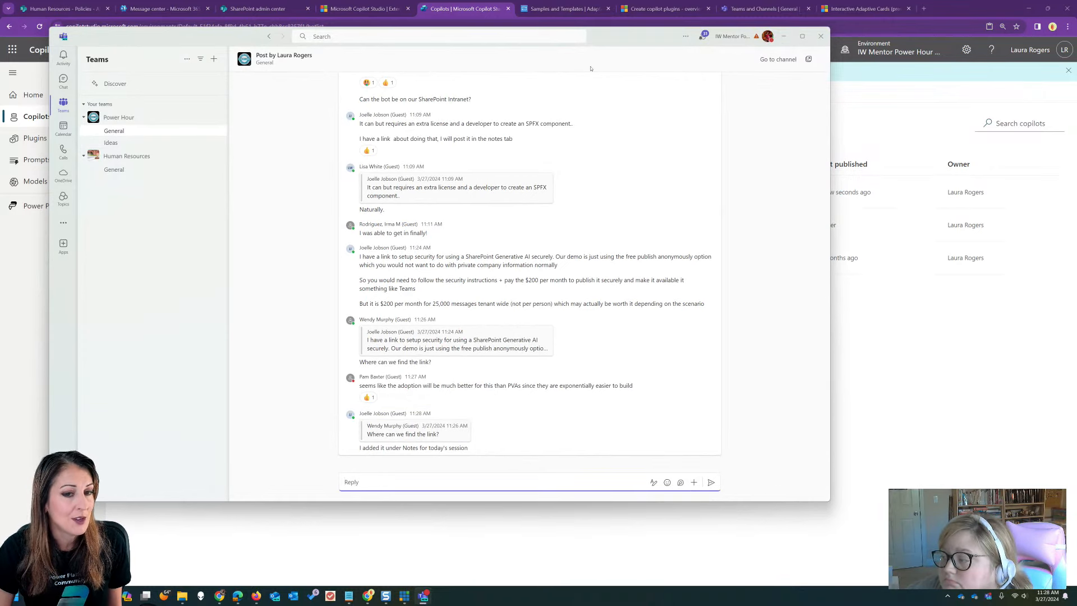
{"action": "left_click", "coordinate": [114, 131]}
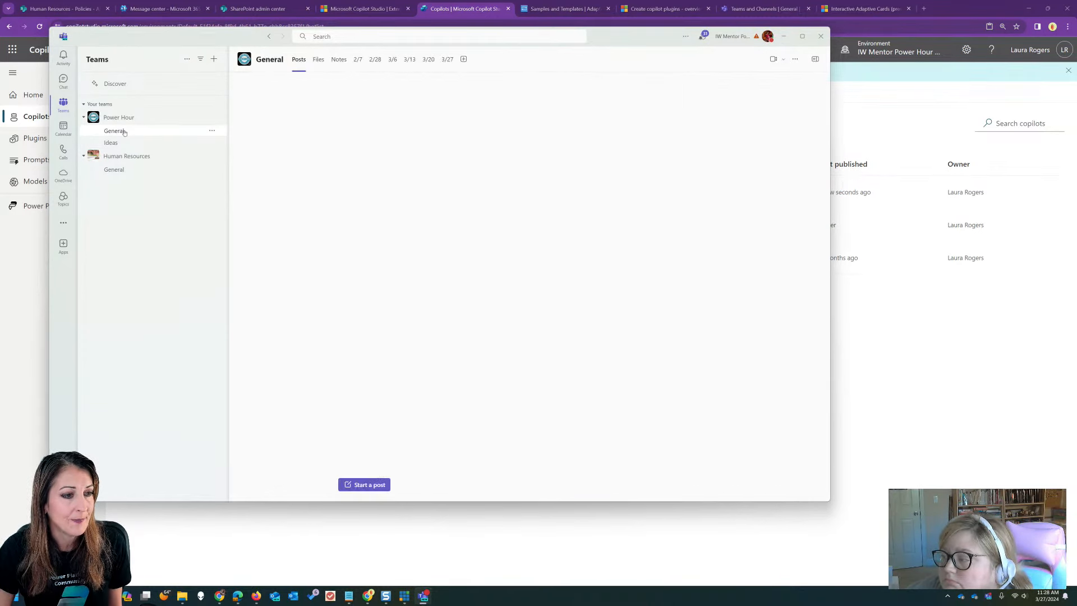
{"action": "left_click", "coordinate": [339, 61]}
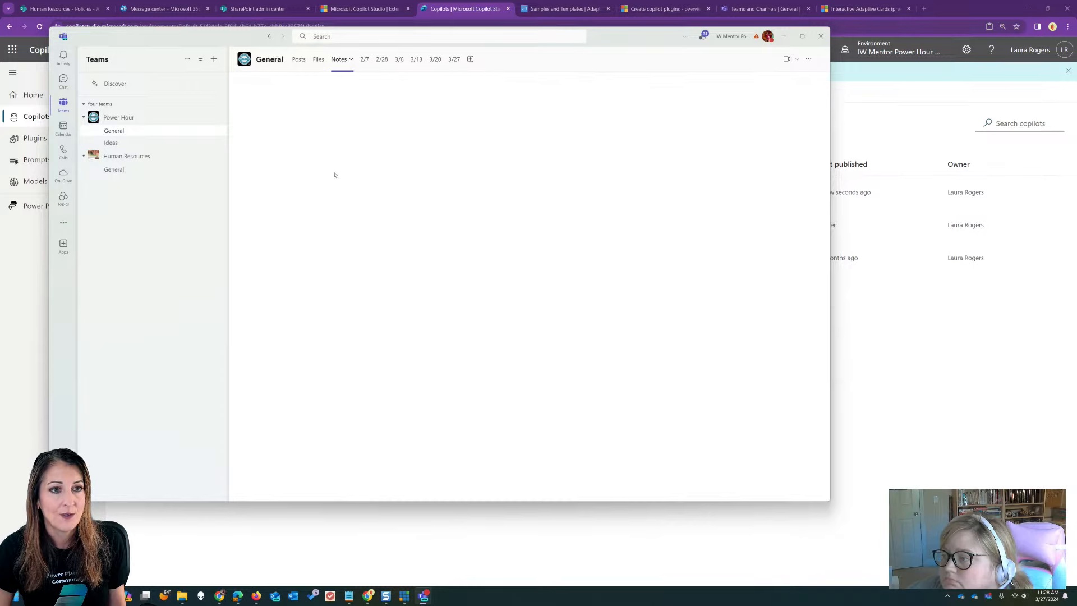
{"action": "left_click_drag", "start_coordinate": [613, 38], "coordinate": [1076, 124]}
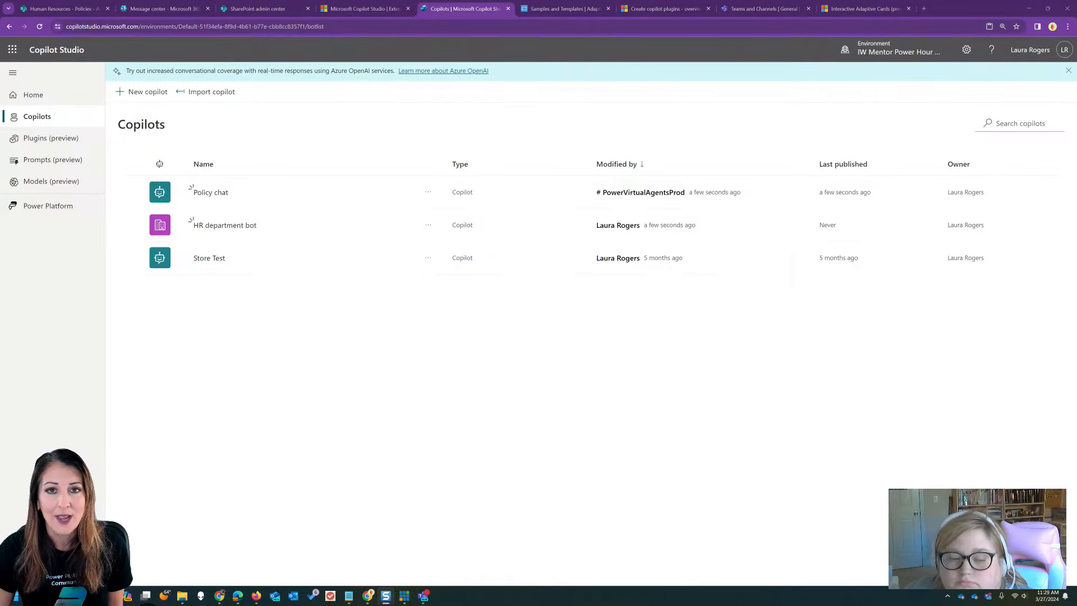
Switch to Snagit Editor and review the captures on what's in Copilot Studio and its new features, then minimize it
{"action": "left_click_drag", "start_coordinate": [1076, 53], "coordinate": [698, 35]}
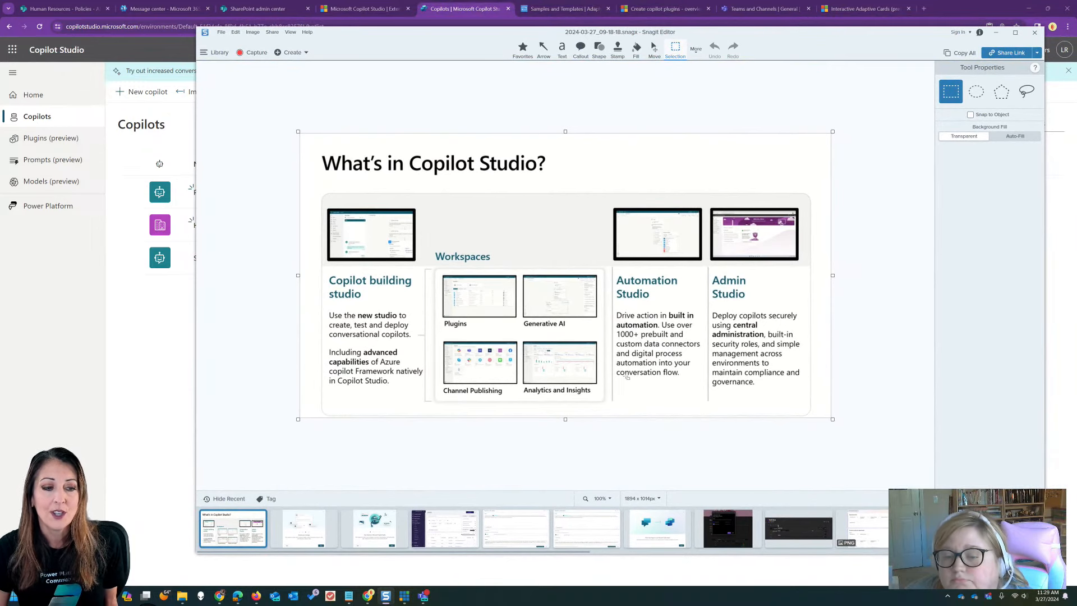
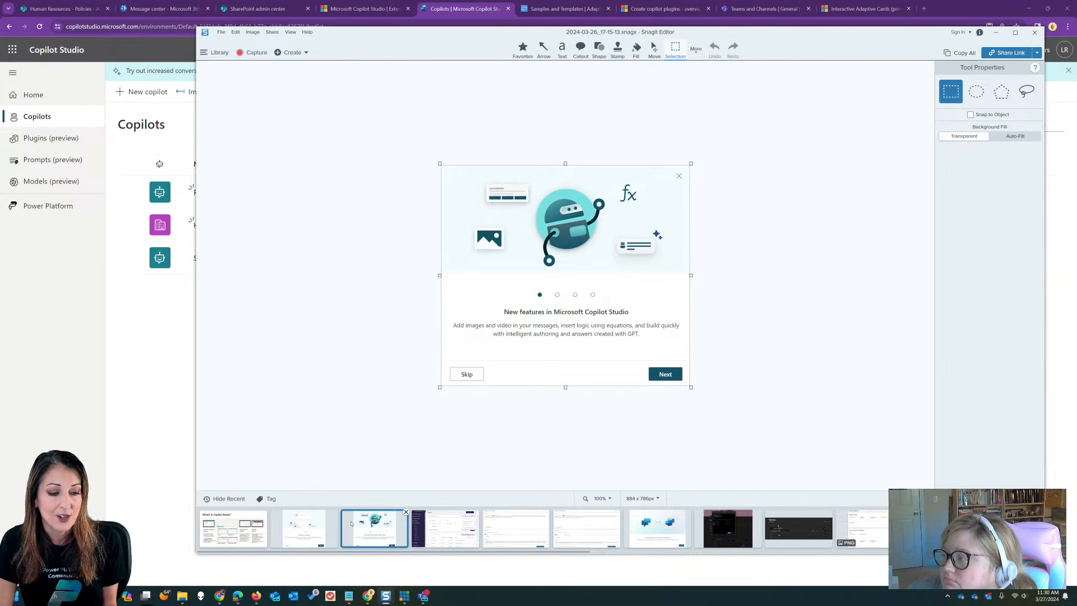
{"action": "left_click", "coordinate": [322, 528]}
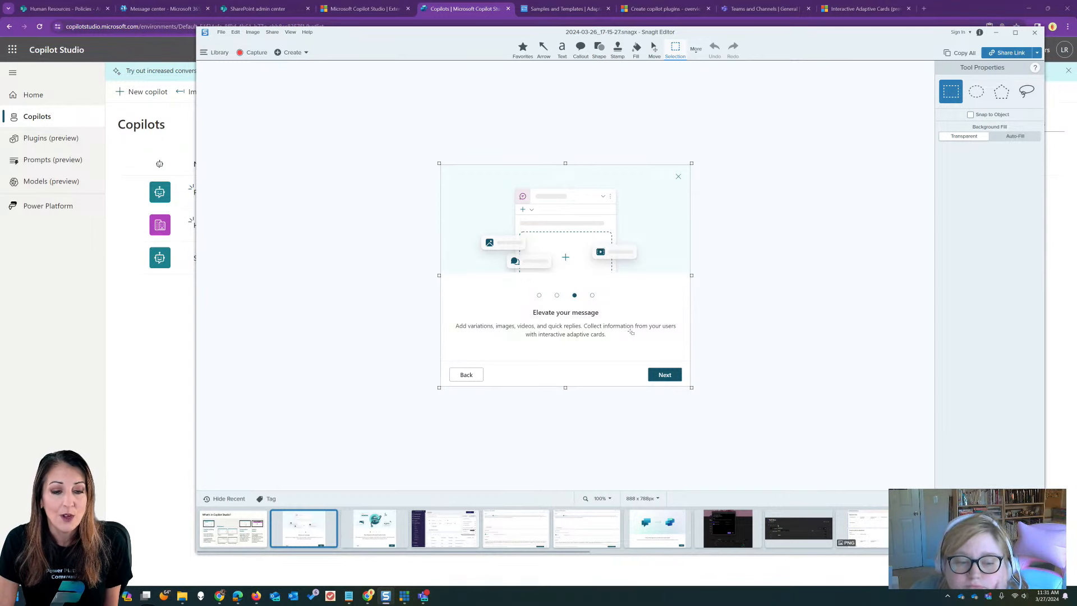
{"action": "left_click", "coordinate": [996, 33]}
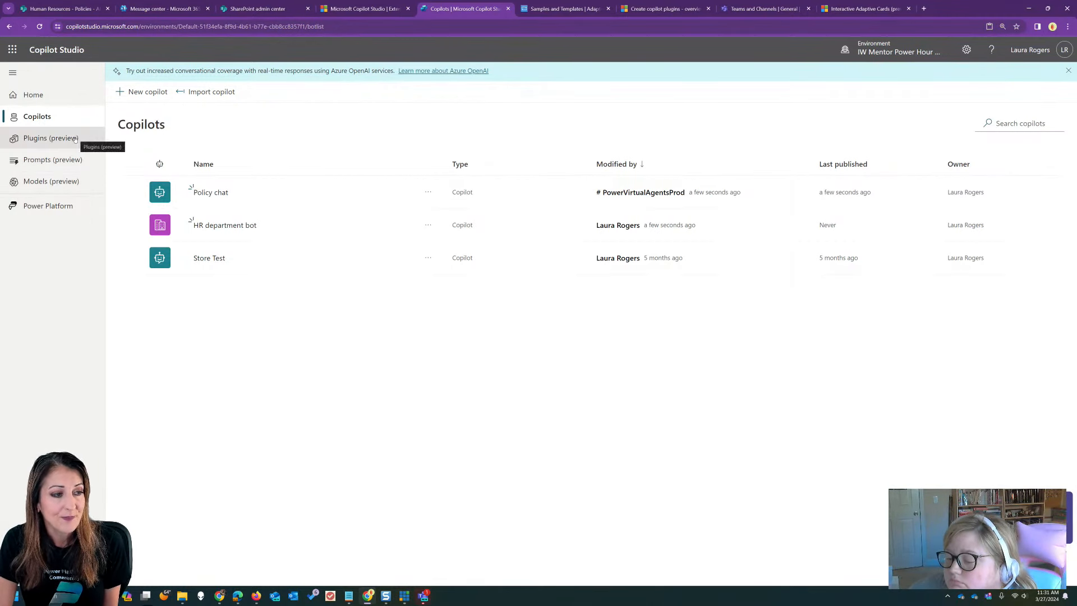
Create a new copilot named "HR general" in English (United States), without entering a website
{"action": "left_click", "coordinate": [150, 92]}
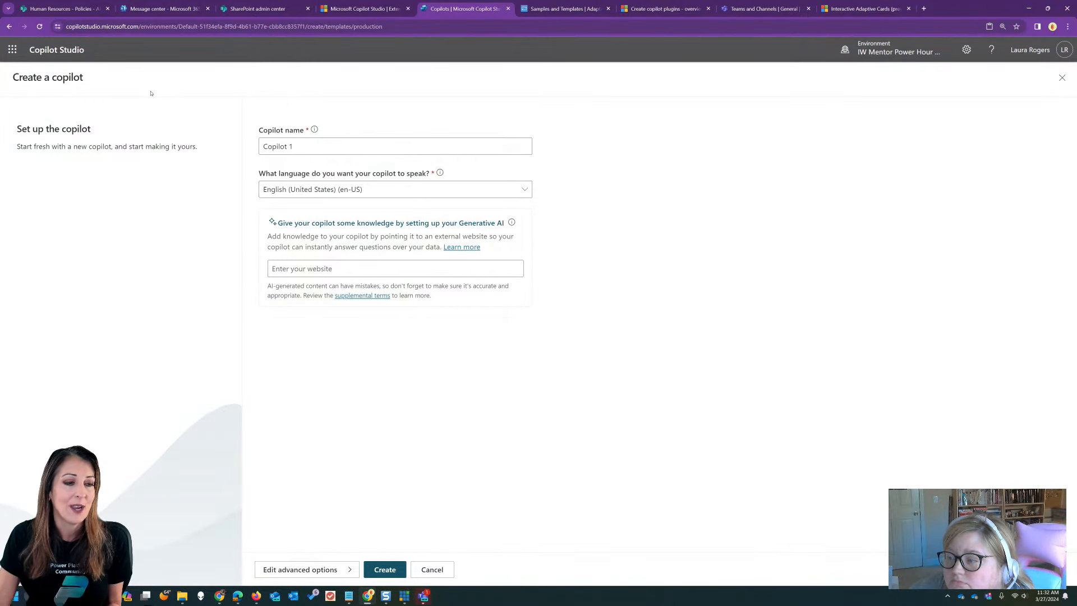
{"action": "left_click", "coordinate": [331, 145]}
{"action": "key", "text": "ctrl+a"}
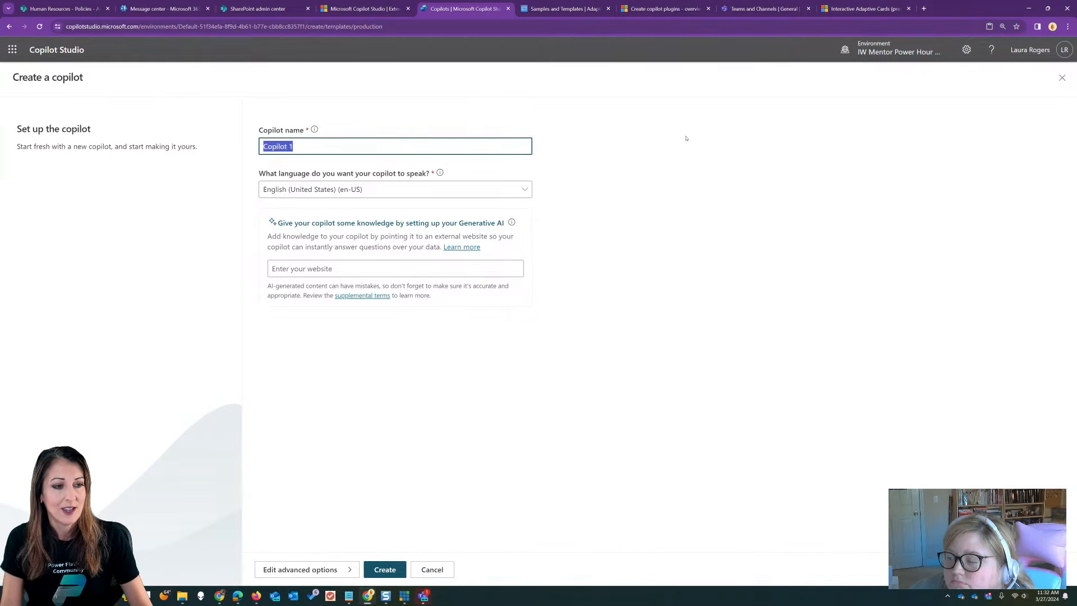
{"action": "type", "text": "New"}
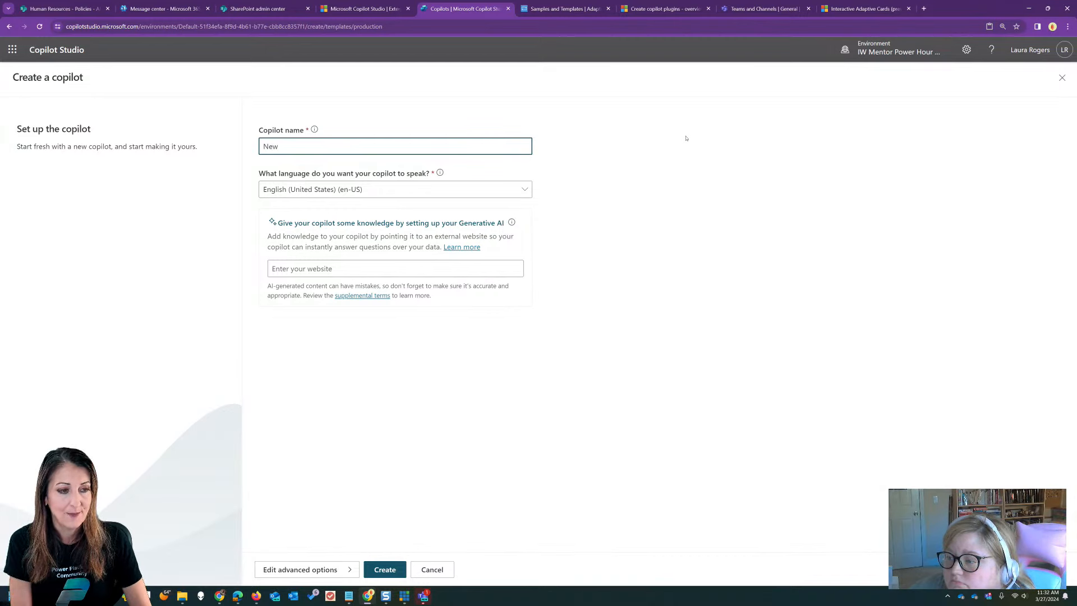
{"action": "key", "text": "BackSpace"}
{"action": "key", "text": "BackSpace"}
{"action": "key", "text": "BackSpace"}
{"action": "key", "text": "BackSpace"}
{"action": "type", "text": "HR"}
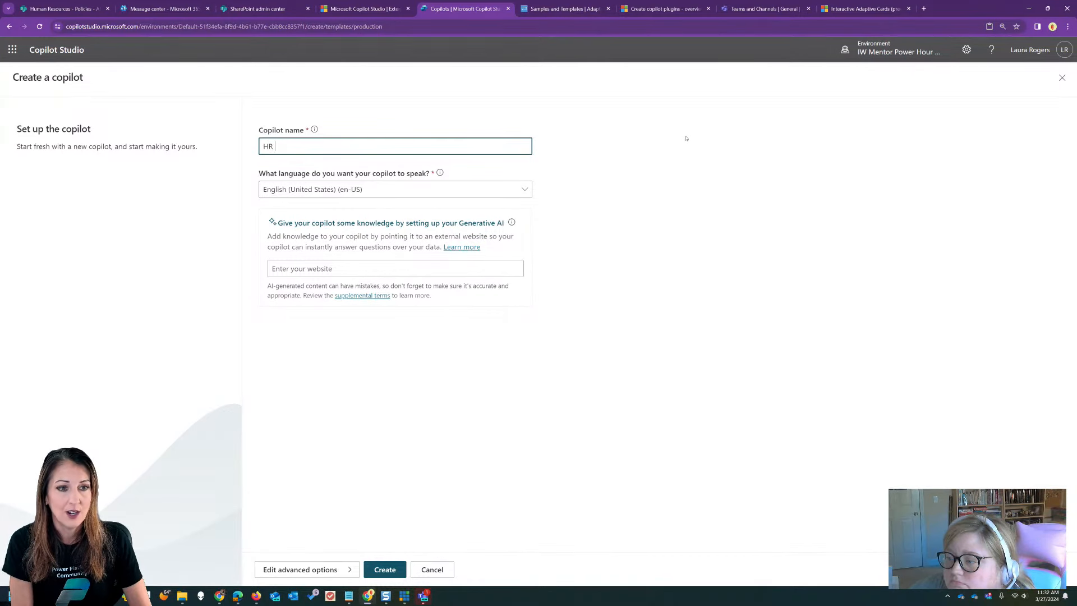
{"action": "type", "text": " general"}
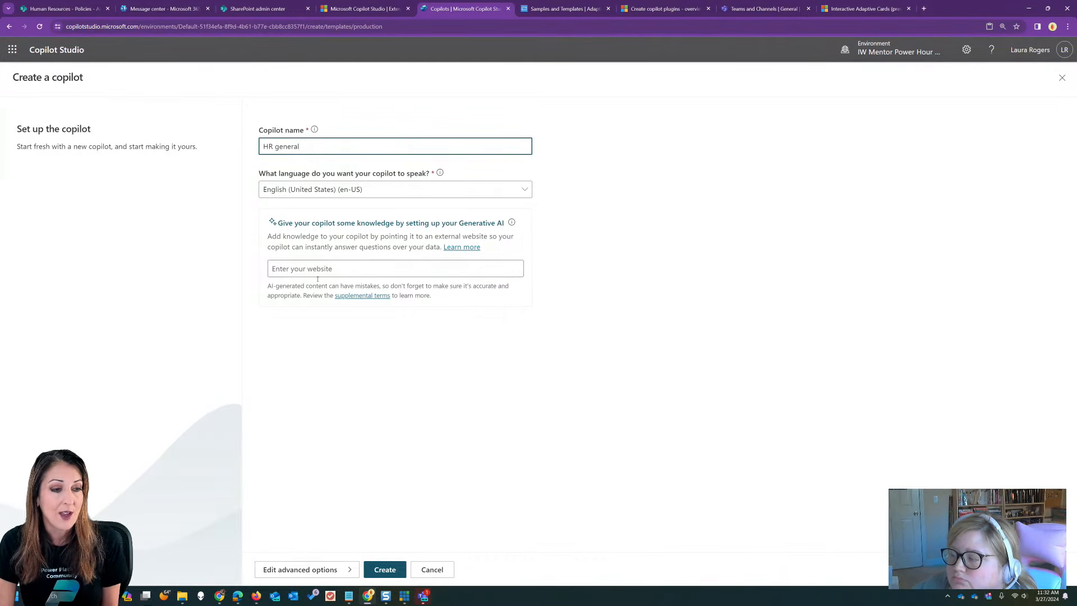
{"action": "left_click", "coordinate": [385, 570]}
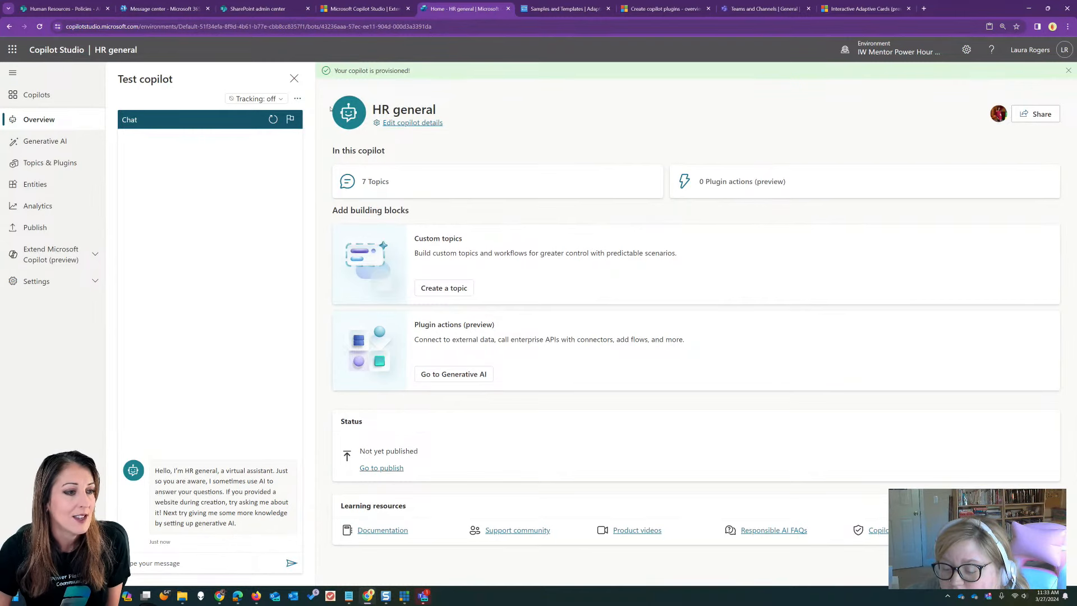
Go back to the list of copilots, open Policy chat and show its Publish page
{"action": "left_click", "coordinate": [60, 99]}
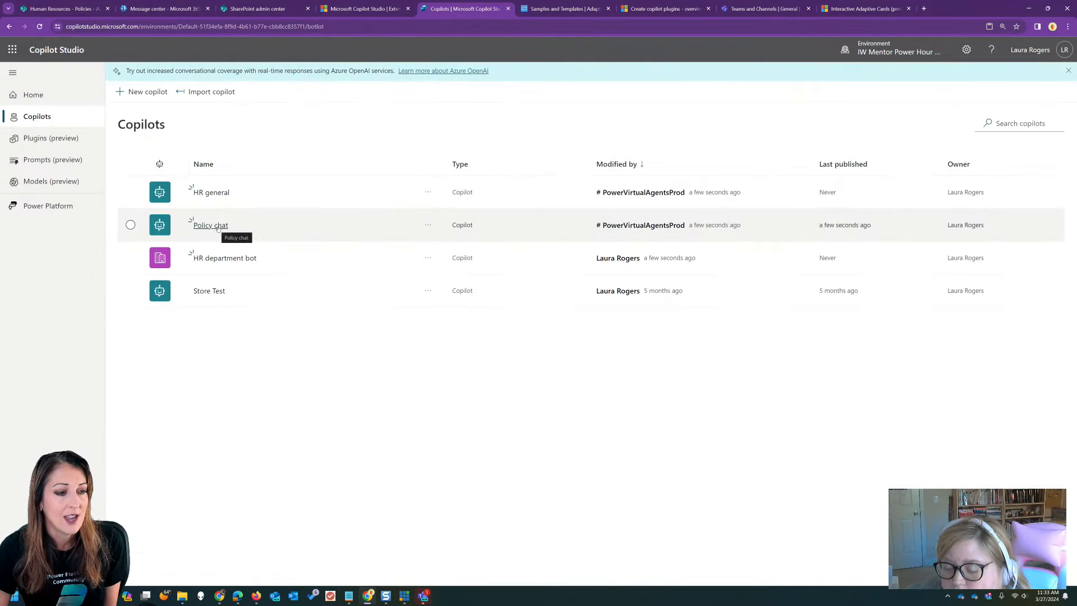
{"action": "left_click", "coordinate": [218, 227]}
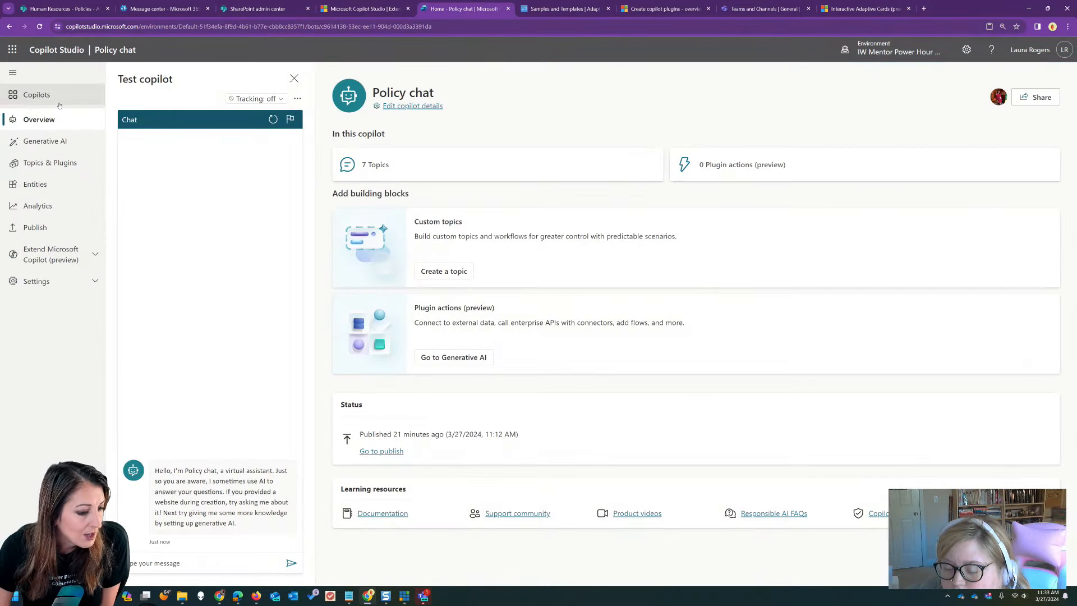
{"action": "left_click", "coordinate": [413, 452]}
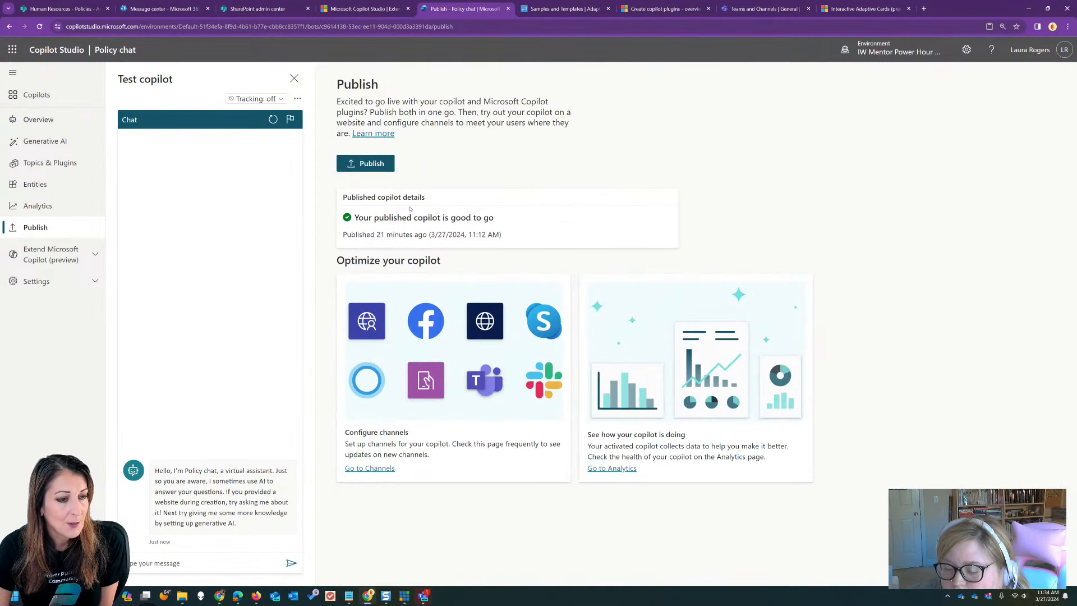
Review Policy chat's published copilot details and open its Channels page
{"action": "left_click", "coordinate": [370, 135]}
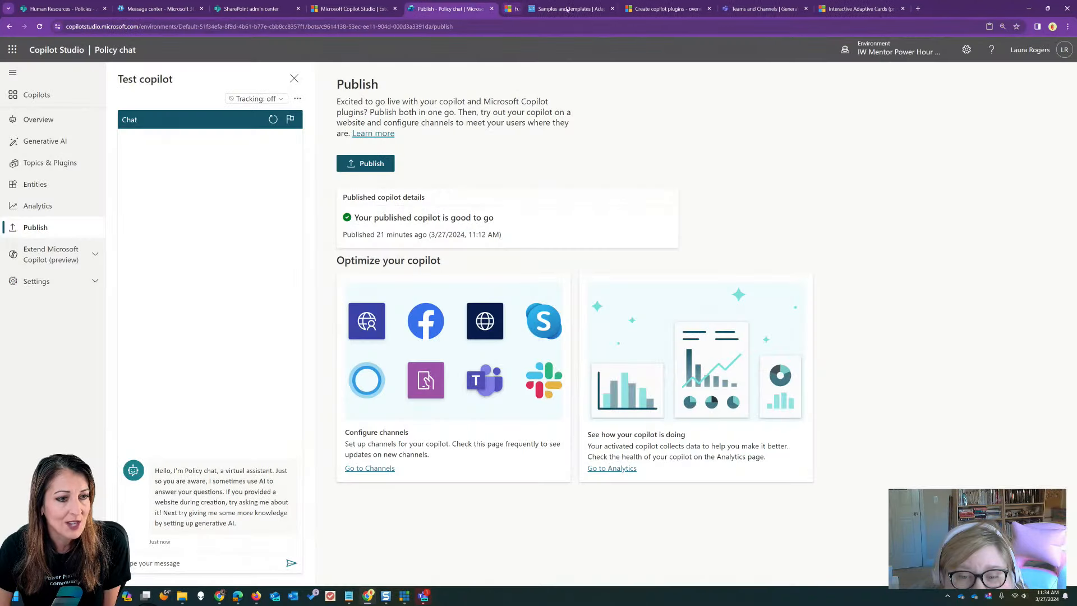
{"action": "left_click", "coordinate": [588, 8]}
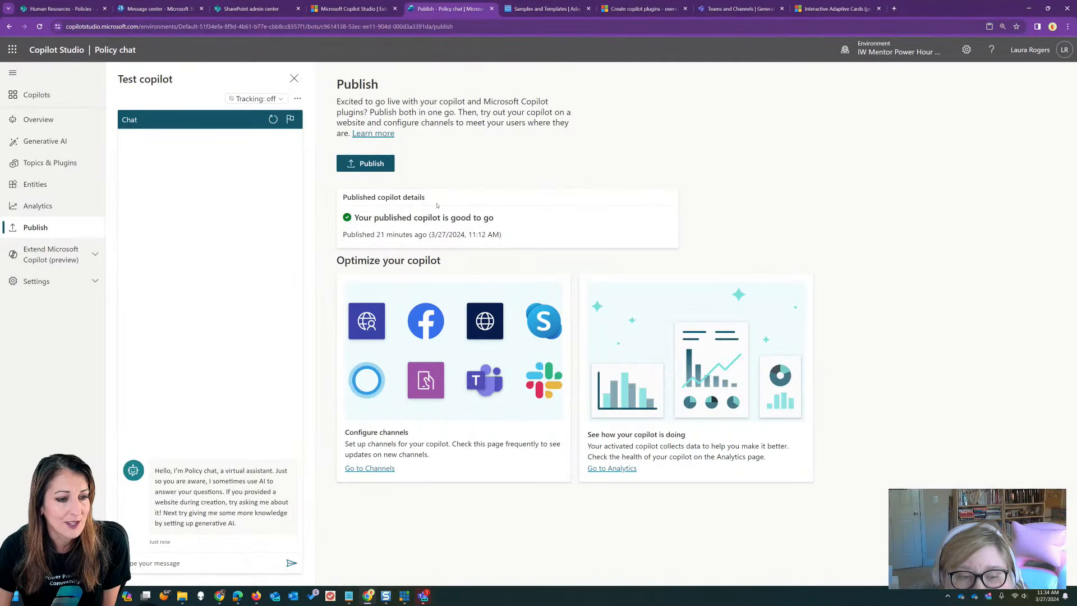
{"action": "triple_click", "coordinate": [400, 235]}
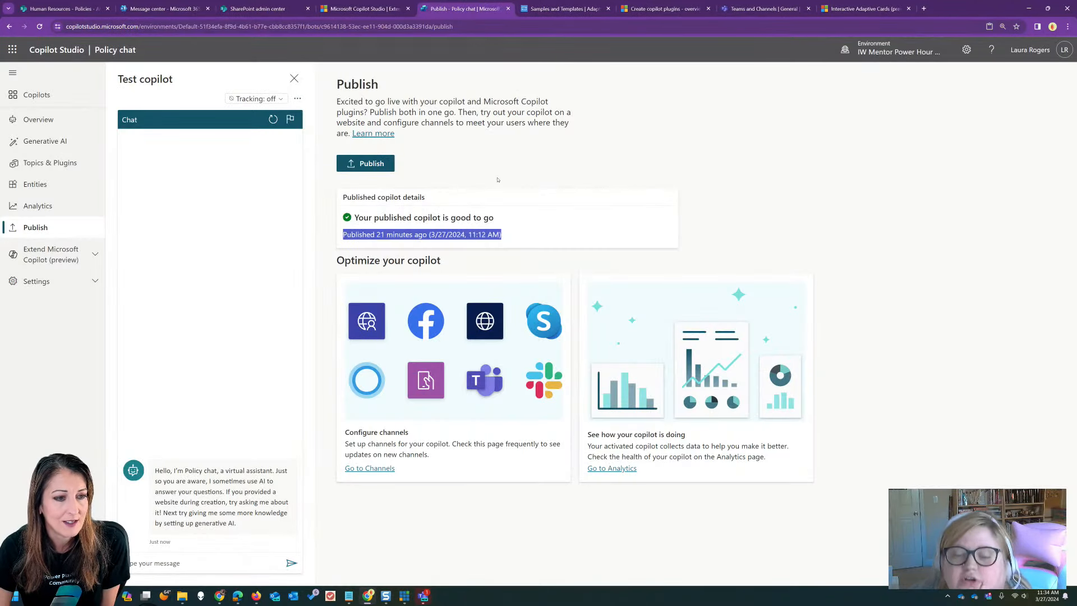
{"action": "left_click", "coordinate": [497, 179]}
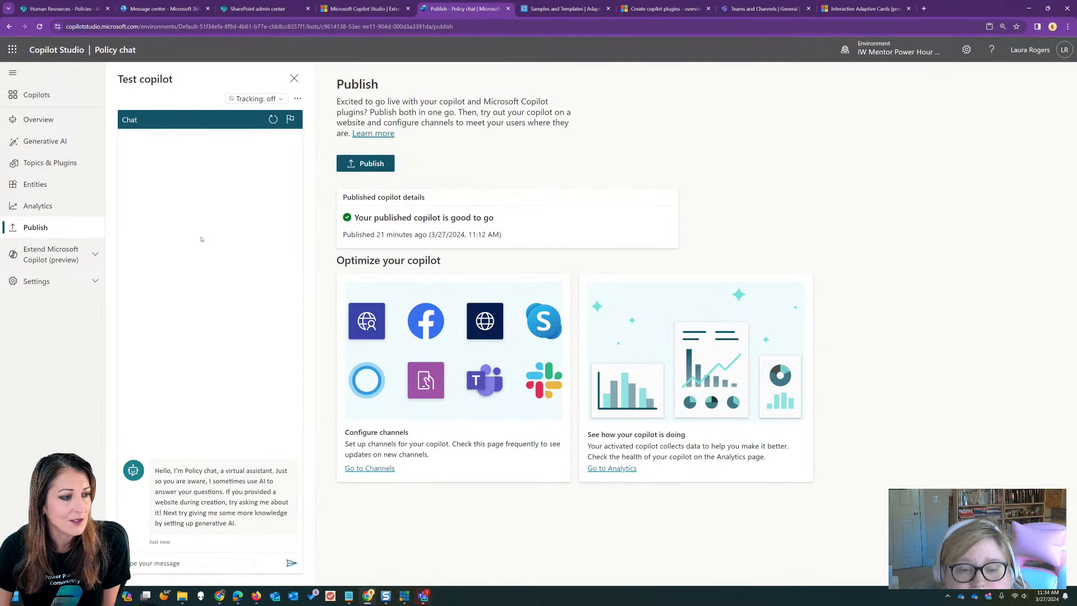
{"action": "left_click", "coordinate": [370, 468]}
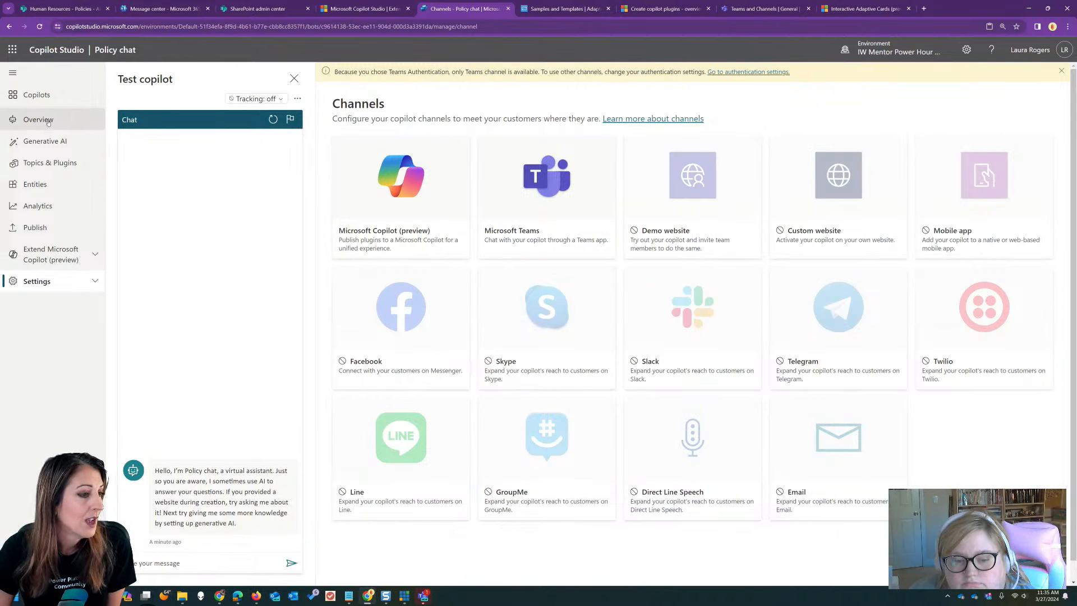
Open the HR general copilot and start a topic from a description, naming it "Human resources"
{"action": "left_click", "coordinate": [52, 96]}
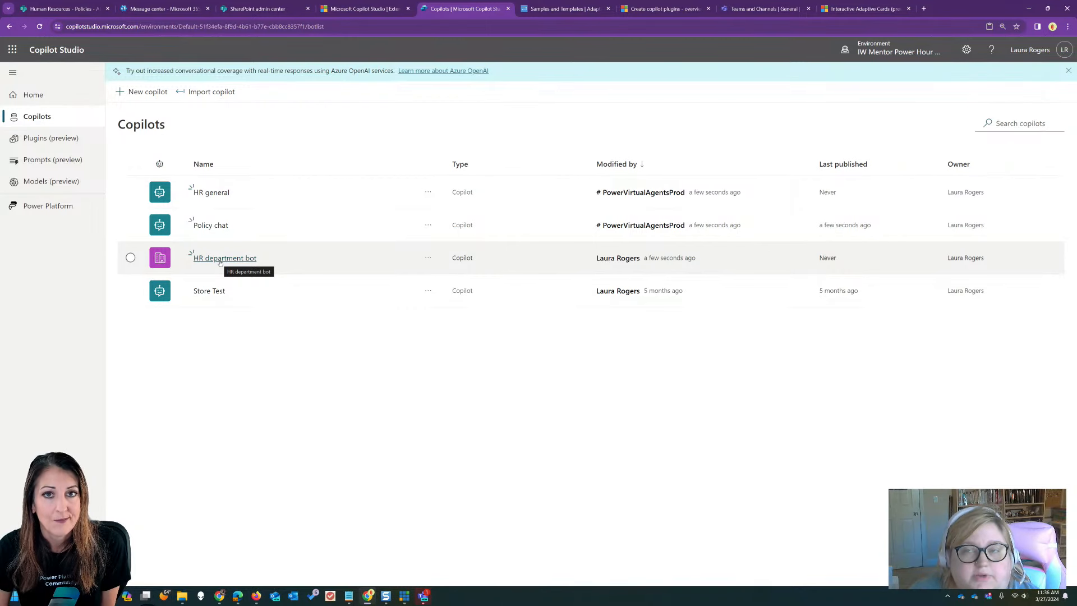
{"action": "left_click", "coordinate": [220, 193]}
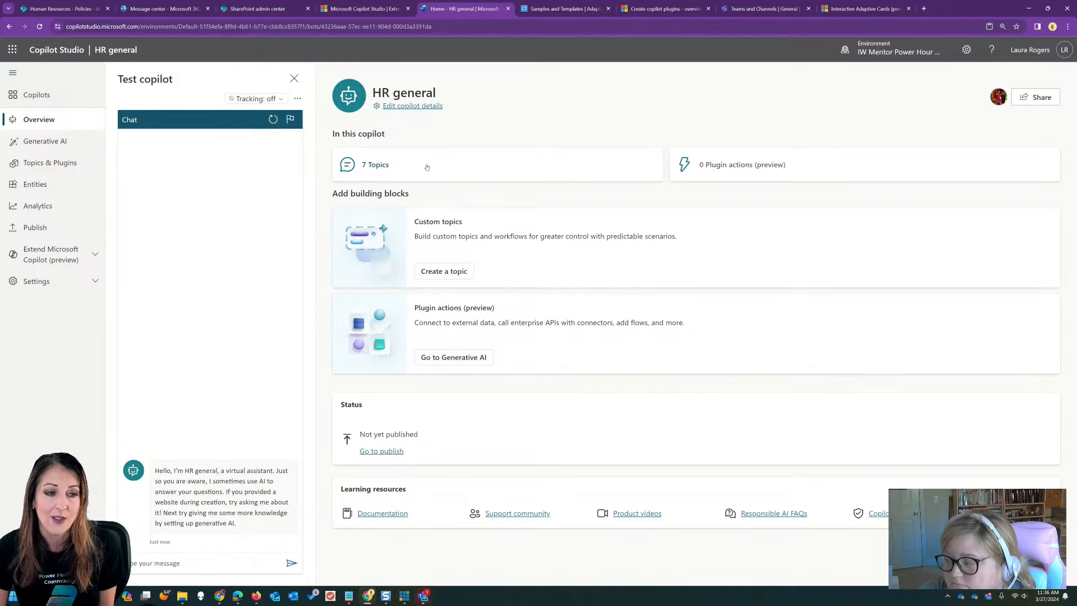
{"action": "left_click", "coordinate": [465, 272]}
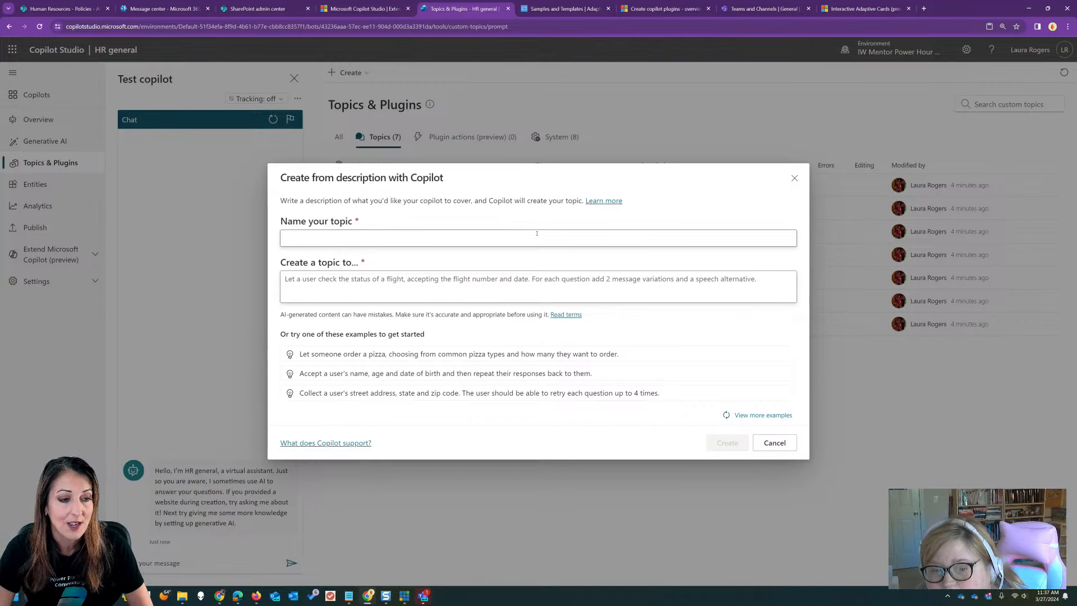
{"action": "left_click", "coordinate": [511, 236]}
{"action": "type", "text": "Human res"}
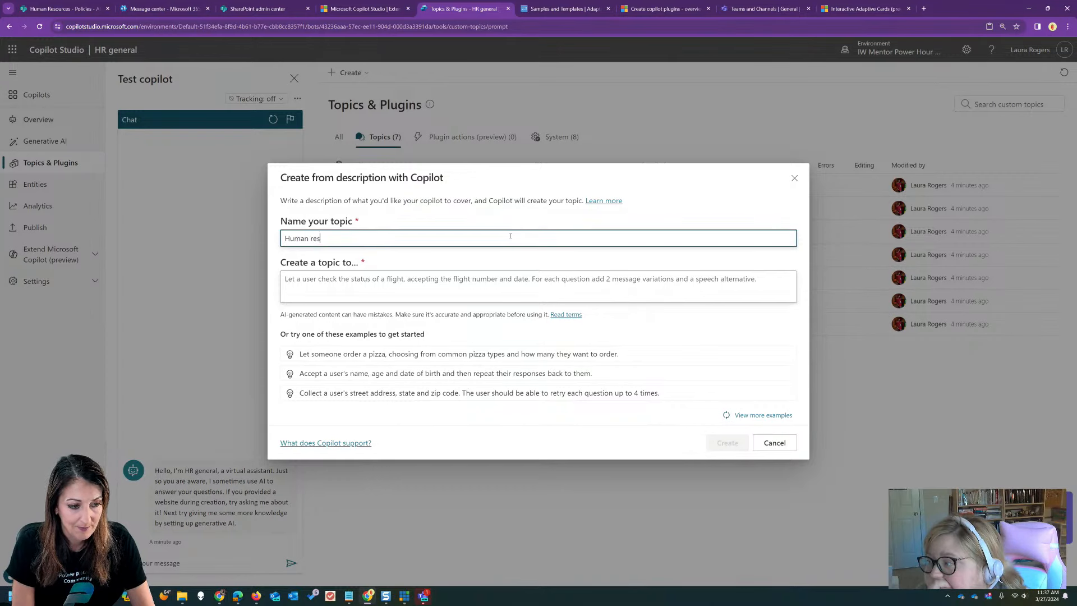
{"action": "type", "text": "ources"}
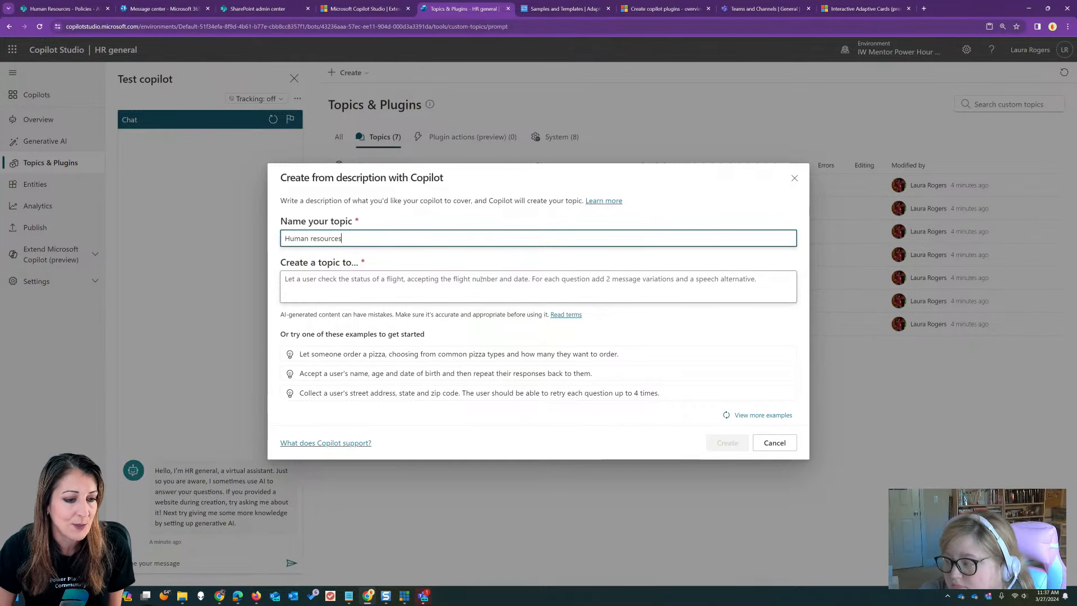
{"action": "left_click", "coordinate": [411, 277]}
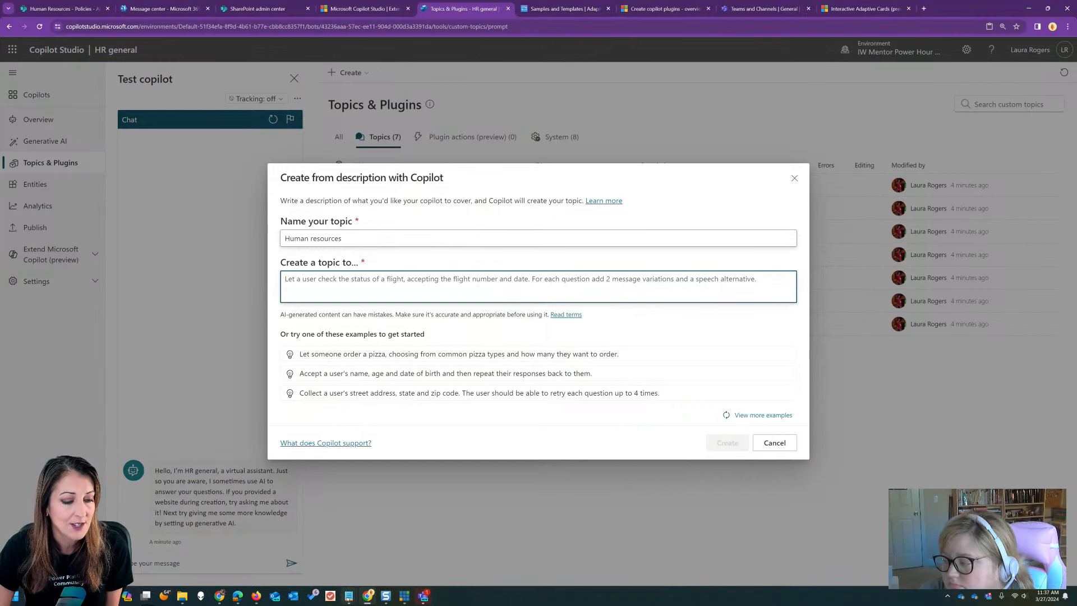
{"action": "mouse_move", "coordinate": [349, 596]}
{"action": "left_click", "coordinate": [388, 547]}
{"action": "left_click_drag", "start_coordinate": [522, 73], "coordinate": [1076, 93]}
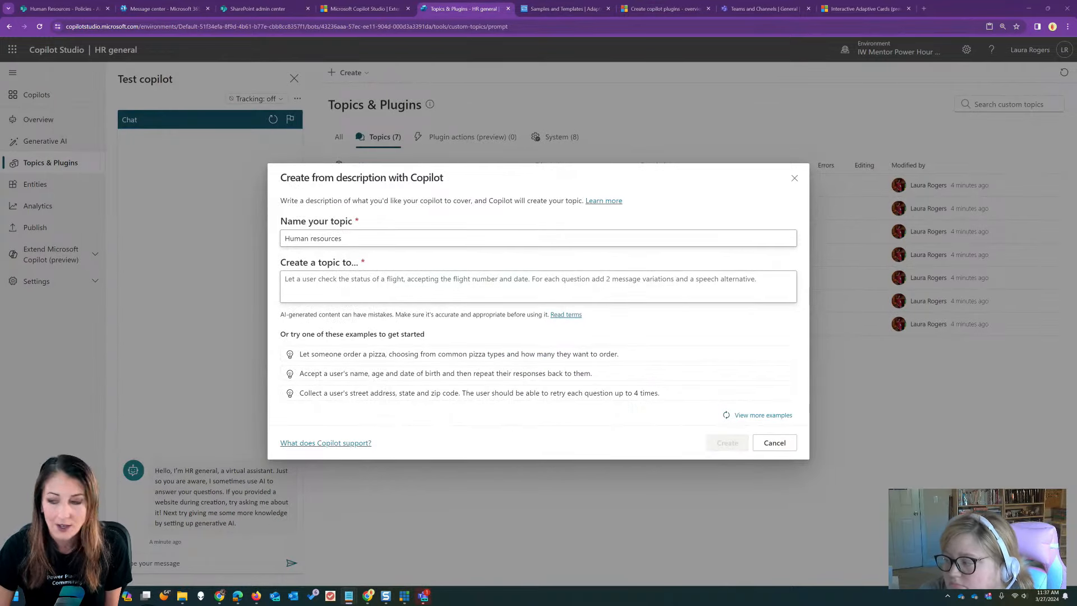
{"action": "left_click", "coordinate": [349, 597]}
{"action": "left_click_drag", "start_coordinate": [713, 161], "coordinate": [1076, 135]}
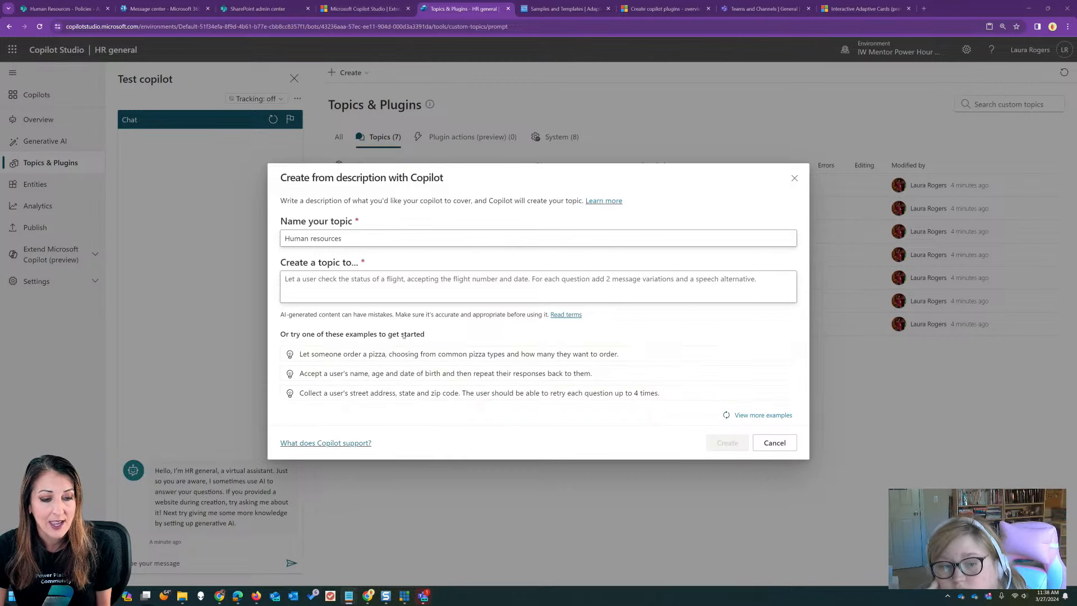
Load more example descriptions and create the topic from the support ticket example with title, severity, description and email address
{"action": "left_click", "coordinate": [763, 416]}
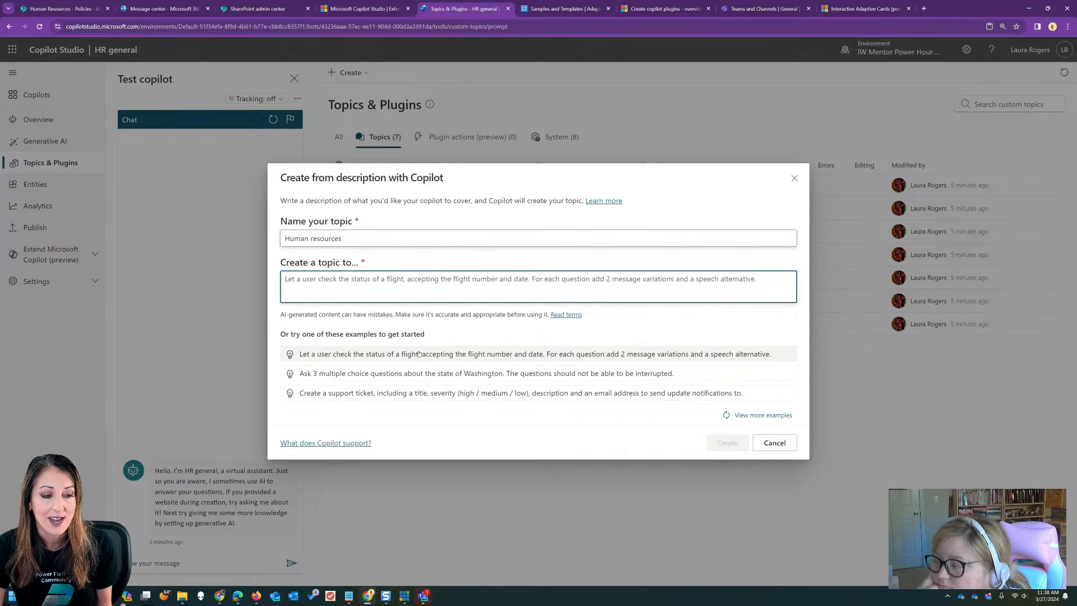
{"action": "left_click", "coordinate": [441, 394]}
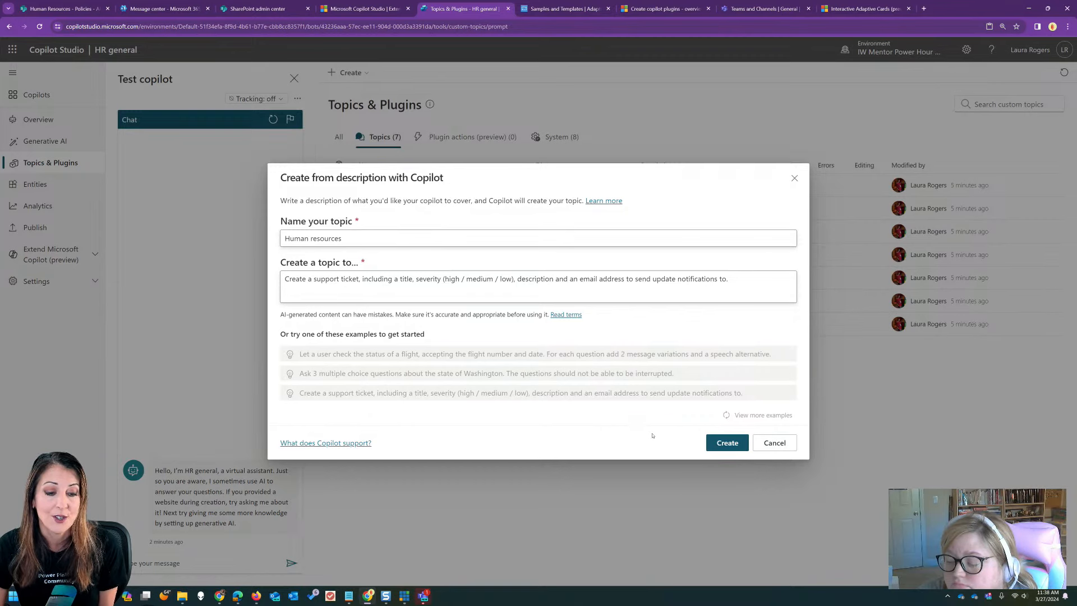
{"action": "left_click", "coordinate": [720, 443]}
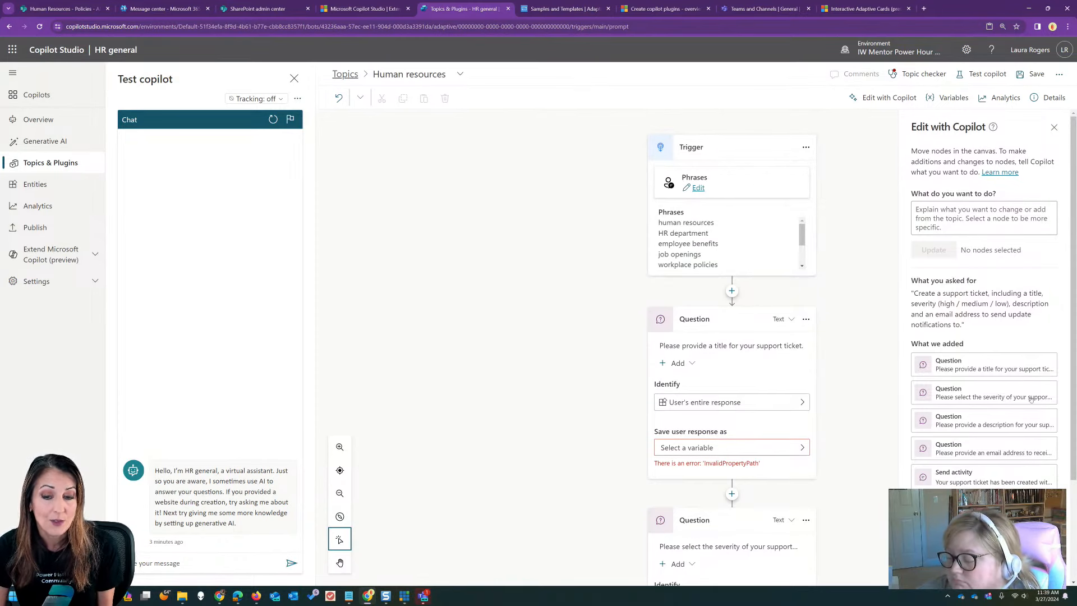
Look over the generated Human resources topic and review the full list of its trigger phrases
{"action": "scroll", "coordinate": [1075, 365], "scroll_direction": "down", "scroll_amount": 3}
{"action": "scroll", "coordinate": [1074, 364], "scroll_direction": "up", "scroll_amount": 3}
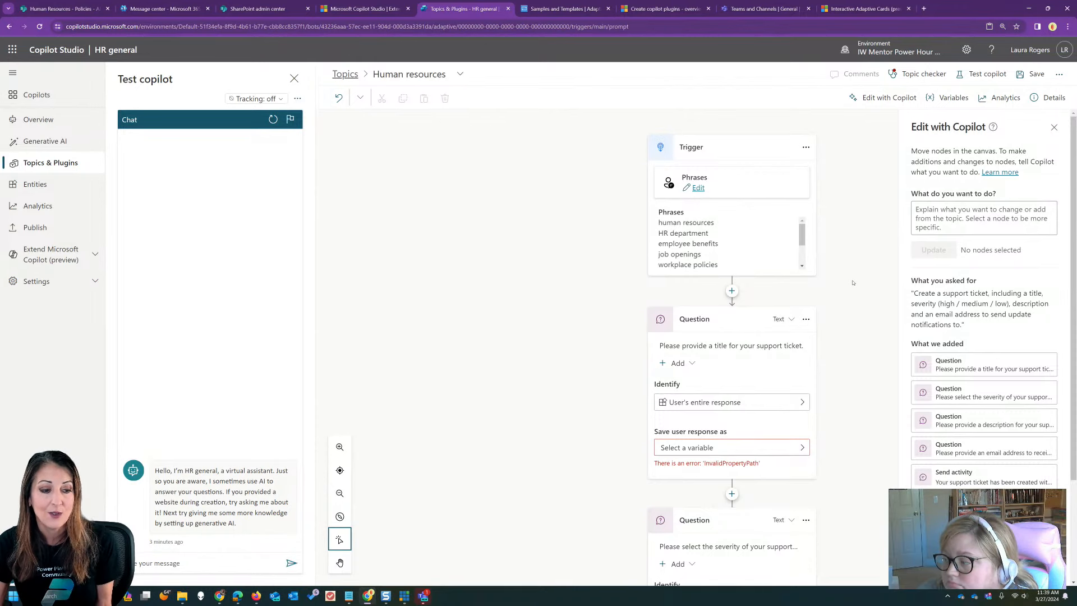
{"action": "left_click", "coordinate": [699, 188]}
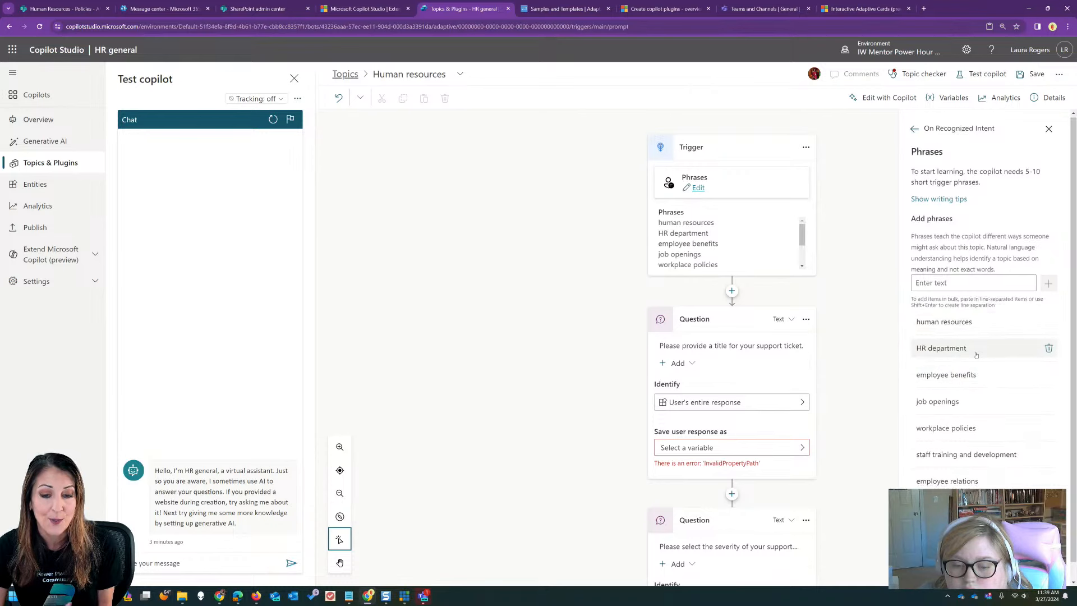
{"action": "scroll", "coordinate": [976, 355], "scroll_direction": "down", "scroll_amount": 1}
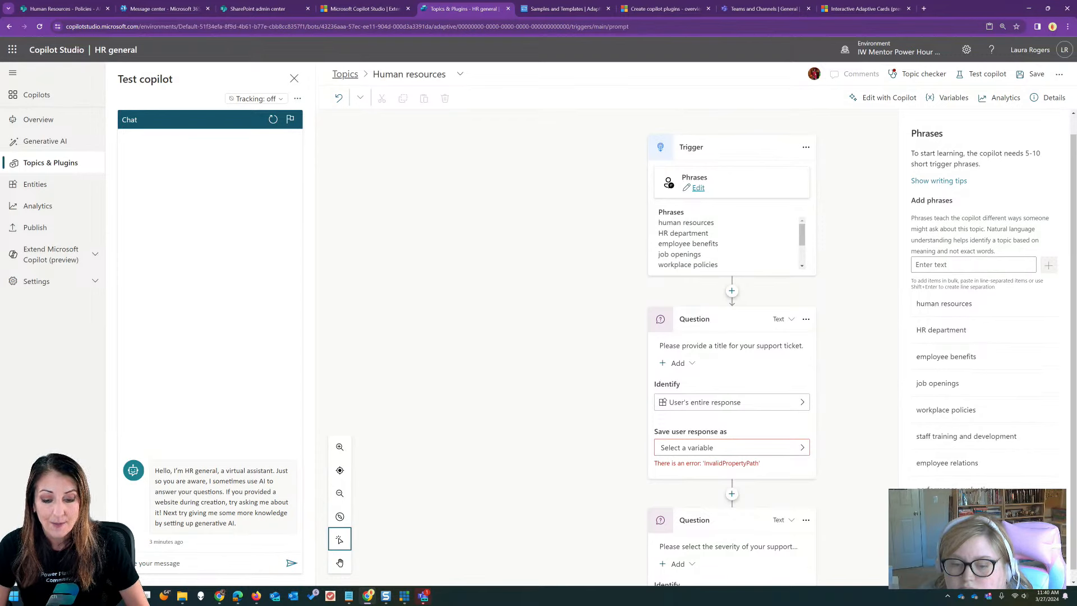
{"action": "scroll", "coordinate": [940, 318], "scroll_direction": "down", "scroll_amount": 1}
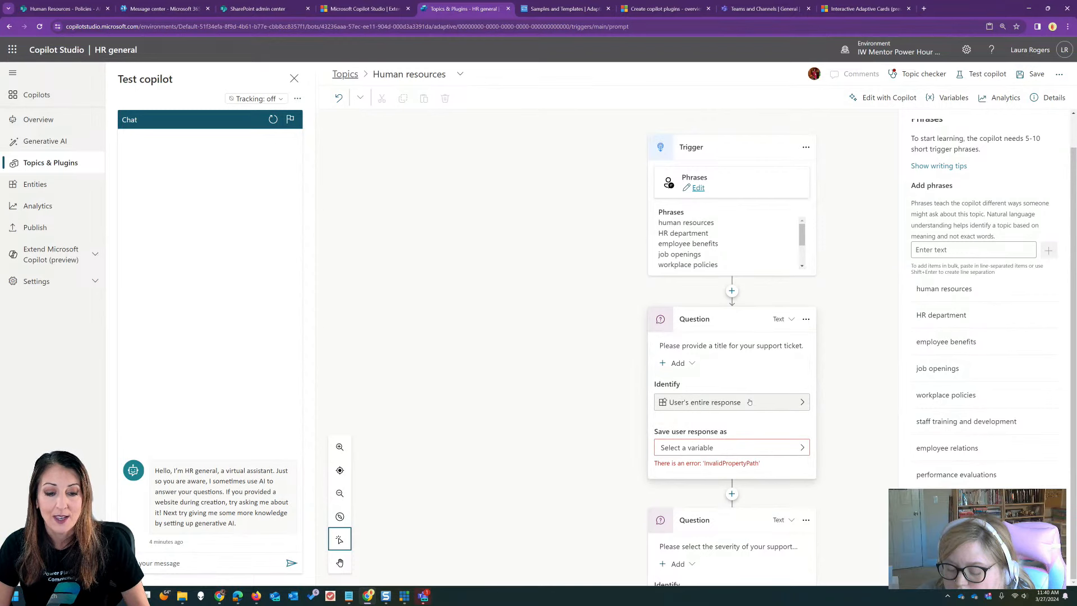
Save the response to the support ticket title question in a new variable
{"action": "left_click", "coordinate": [800, 447]}
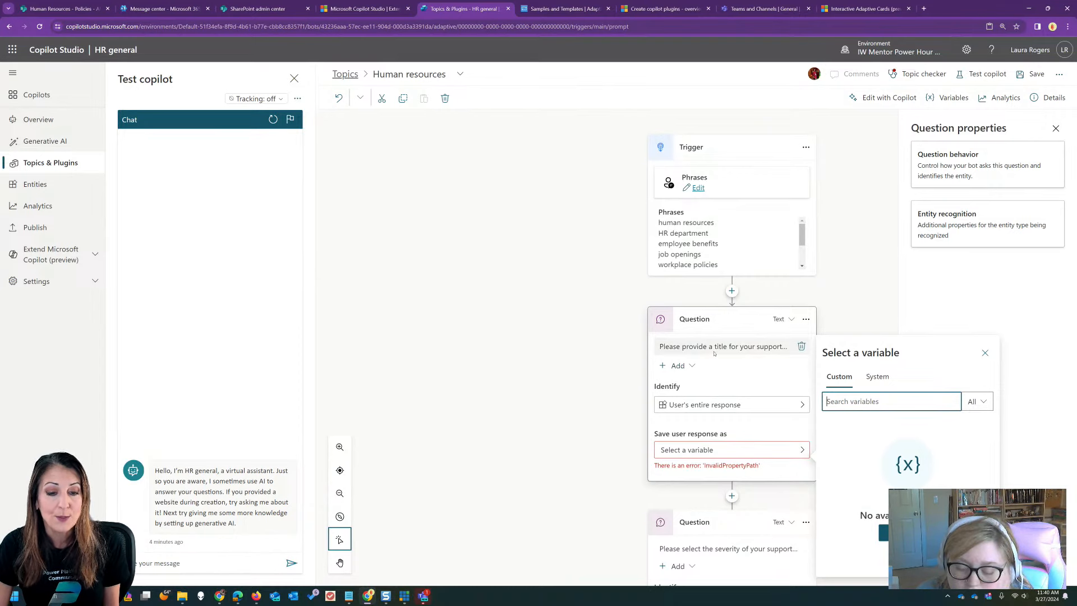
{"action": "left_click", "coordinate": [755, 346]}
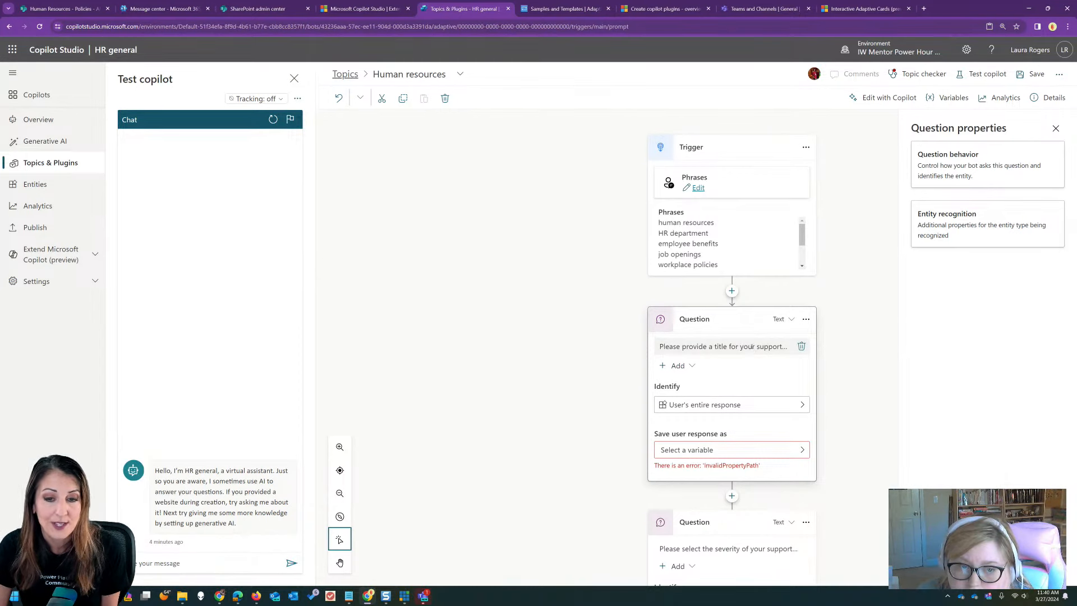
{"action": "left_click", "coordinate": [753, 348]}
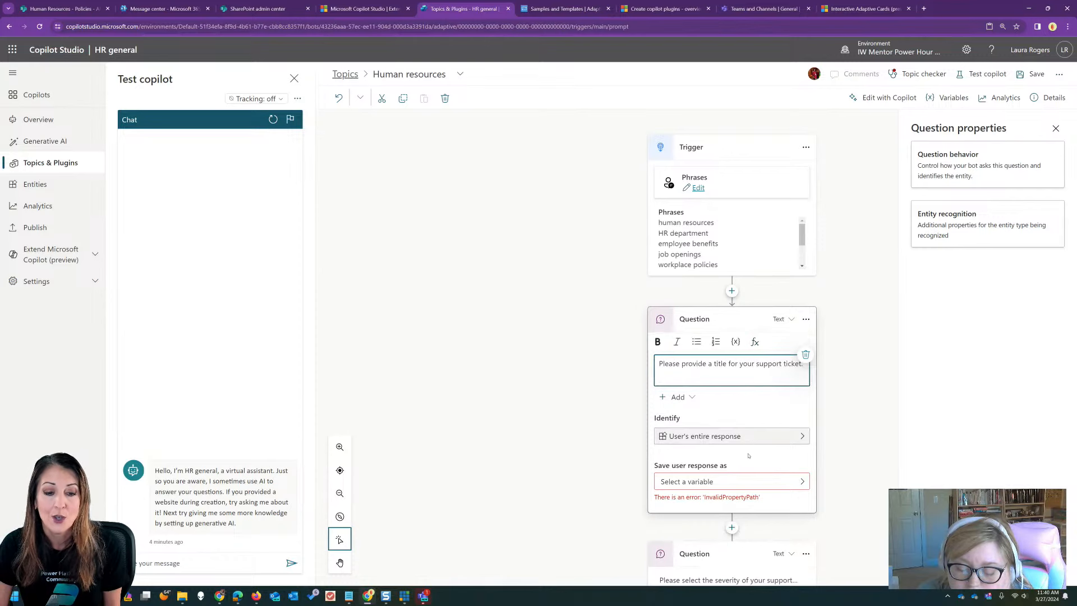
{"action": "left_click", "coordinate": [775, 481]}
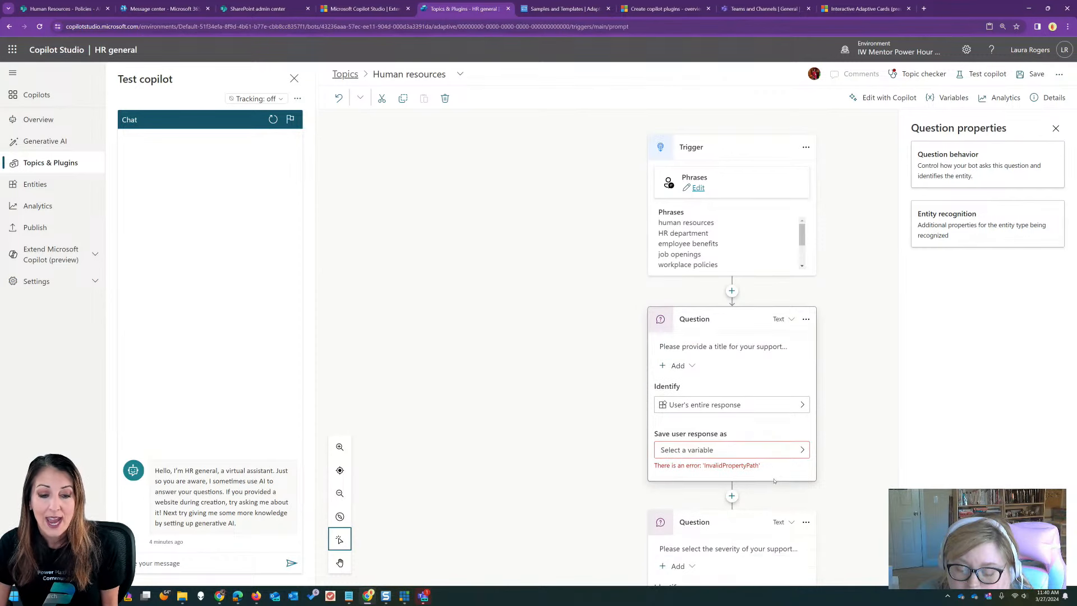
{"action": "left_click", "coordinate": [786, 452]}
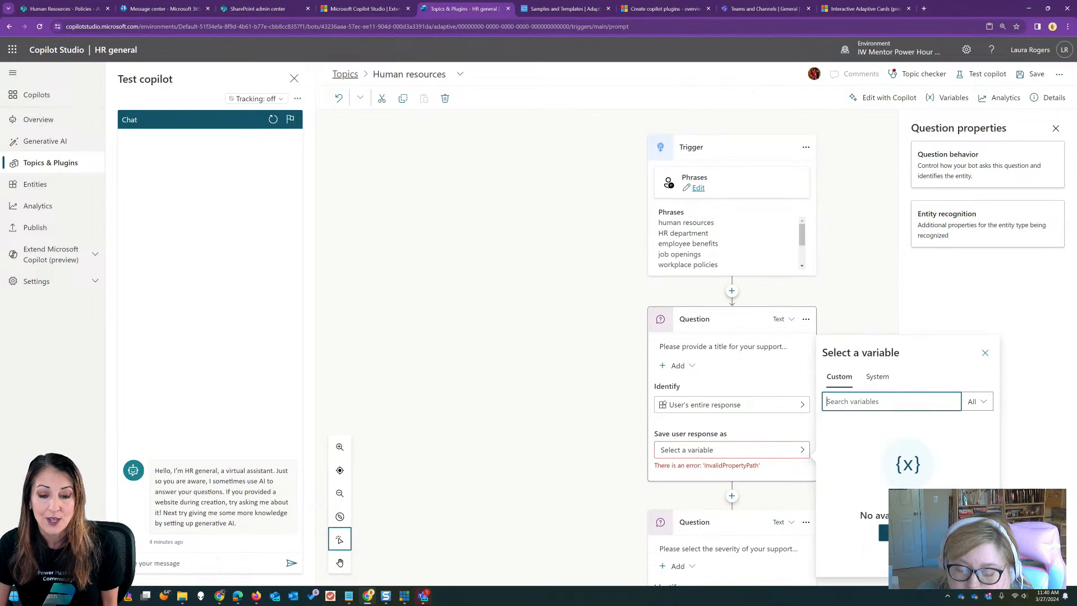
{"action": "left_click", "coordinate": [905, 533]}
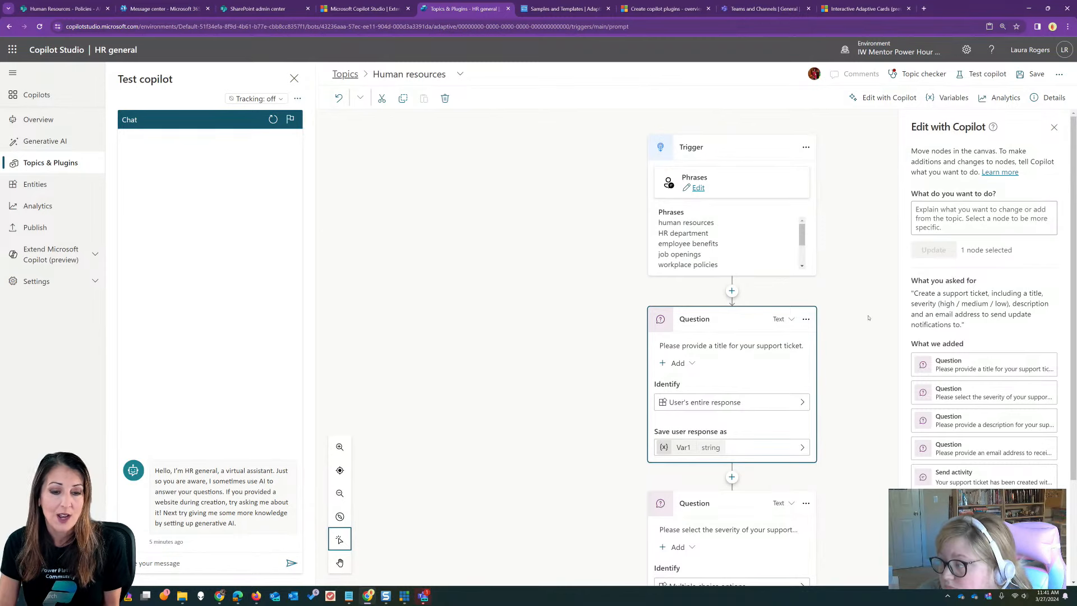
Save the response to the support ticket severity question in a new variable
{"action": "scroll", "coordinate": [848, 351], "scroll_direction": "down", "scroll_amount": 5}
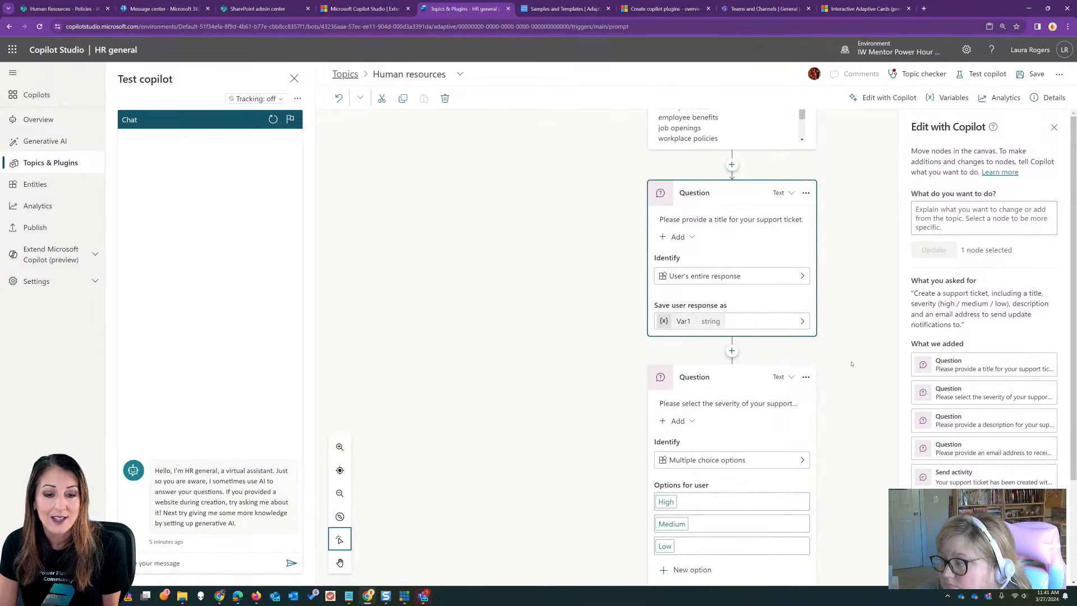
{"action": "scroll", "coordinate": [851, 364], "scroll_direction": "down", "scroll_amount": 3}
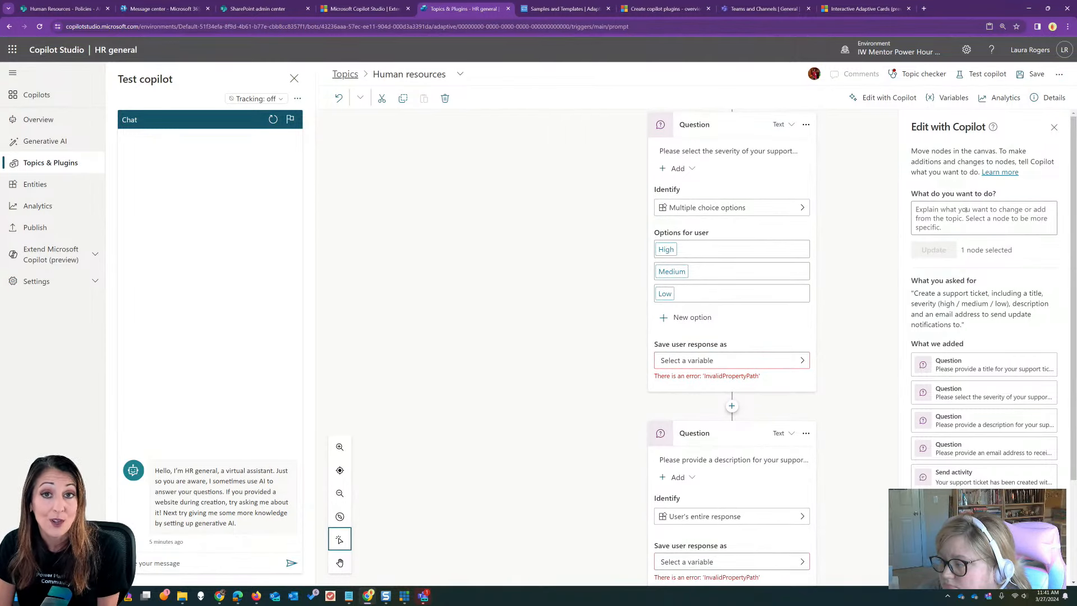
{"action": "left_click", "coordinate": [966, 210]}
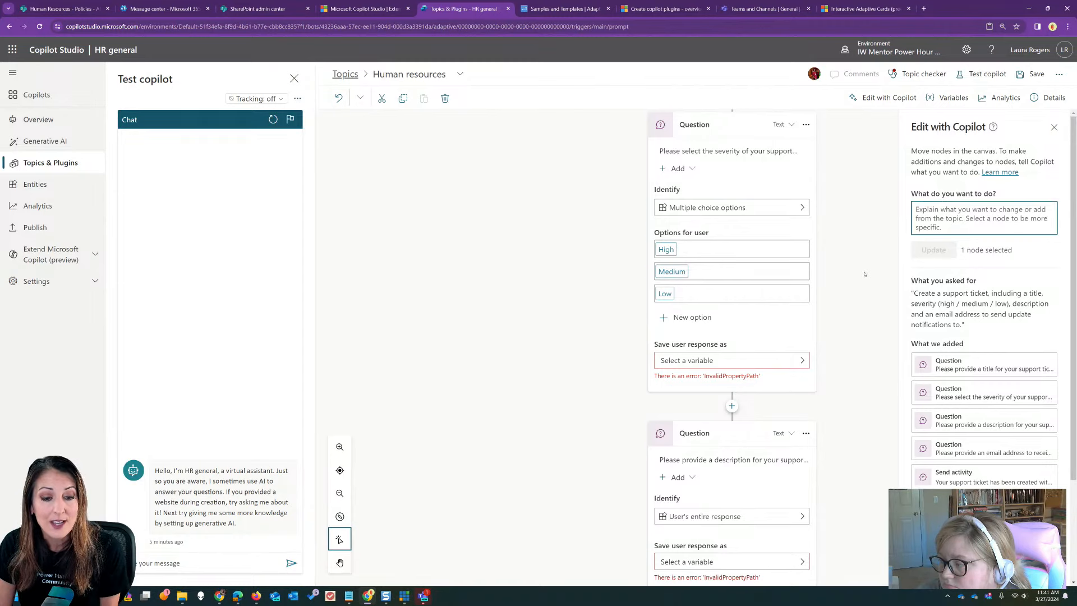
{"action": "scroll", "coordinate": [865, 274], "scroll_direction": "down", "scroll_amount": 1}
{"action": "scroll", "coordinate": [866, 275], "scroll_direction": "up", "scroll_amount": 9}
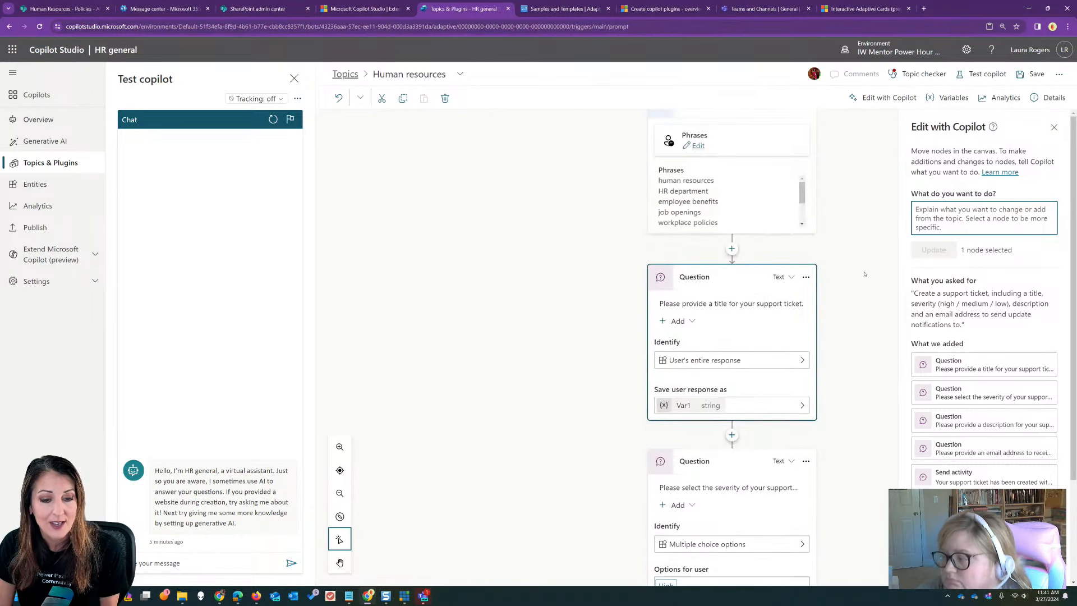
{"action": "scroll", "coordinate": [865, 274], "scroll_direction": "down", "scroll_amount": 7}
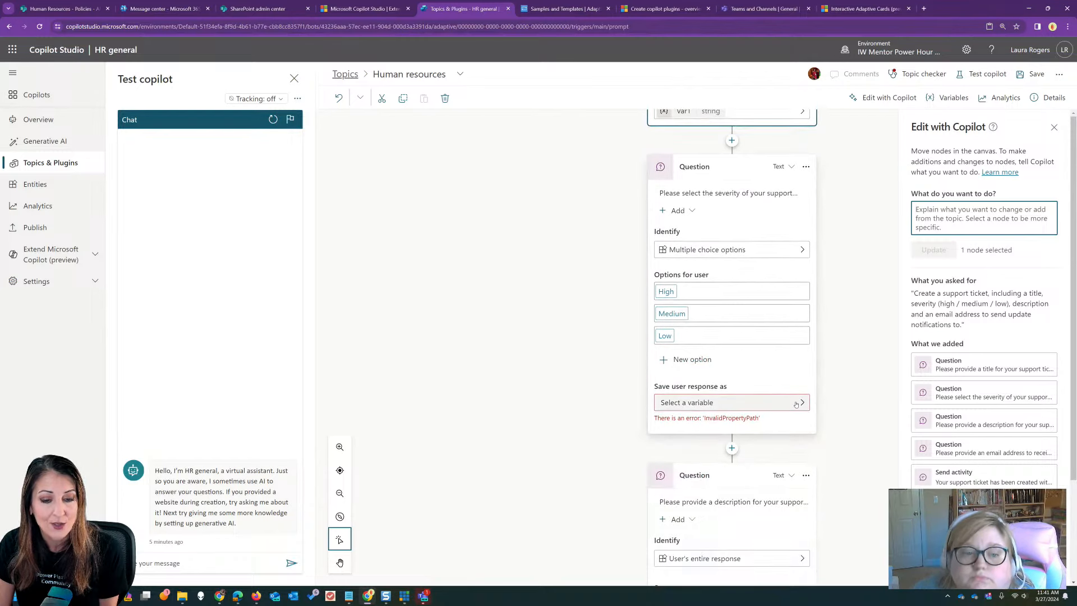
{"action": "left_click", "coordinate": [796, 404]}
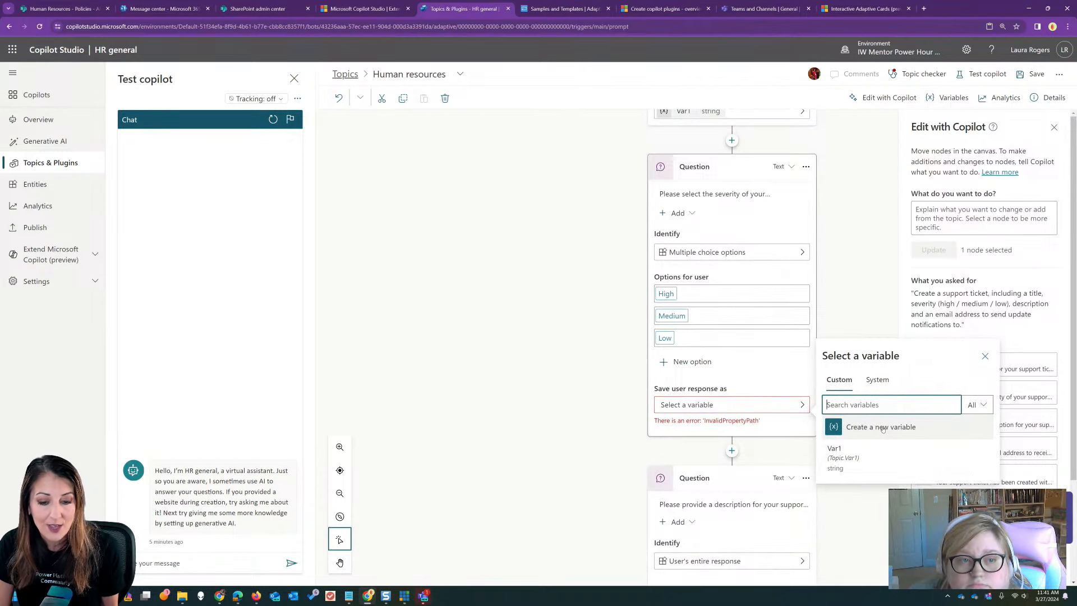
{"action": "left_click", "coordinate": [859, 429]}
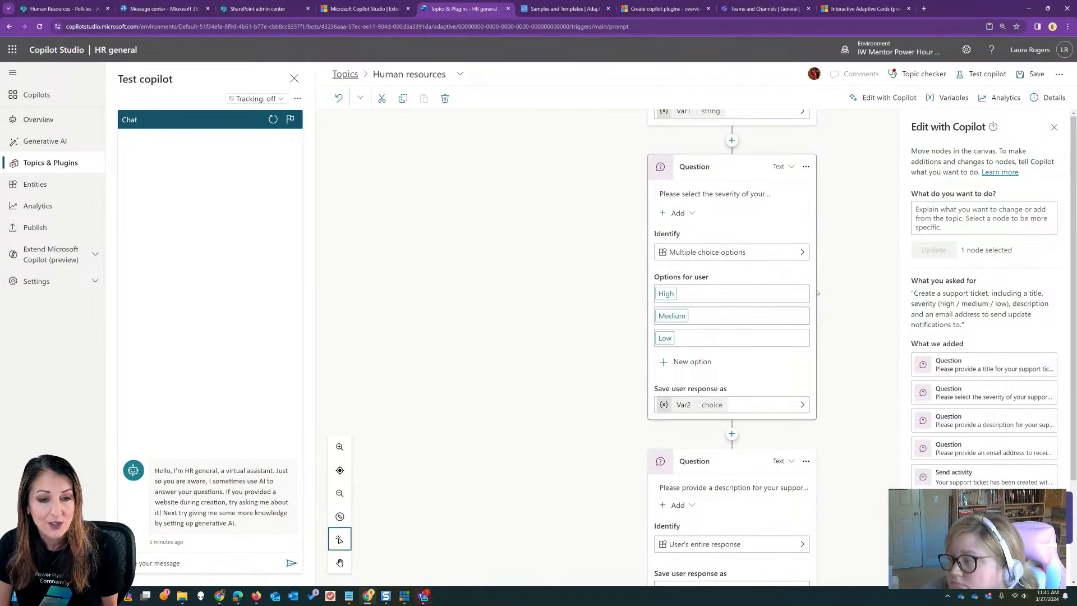
Create a new variable for the response to the description question and another for the email address question
{"action": "scroll", "coordinate": [819, 291], "scroll_direction": "down", "scroll_amount": 4}
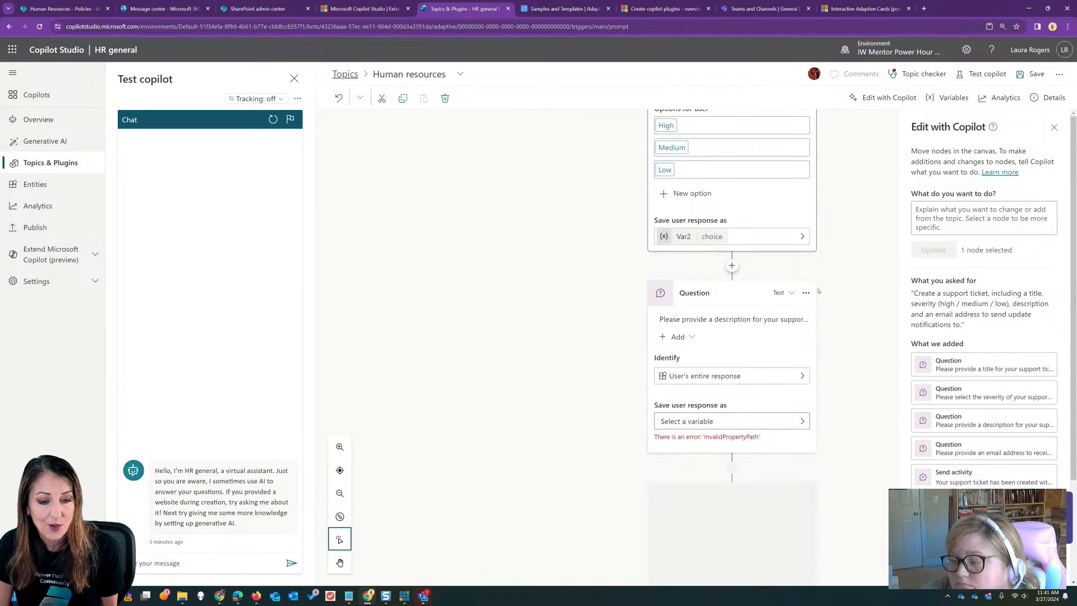
{"action": "left_click", "coordinate": [790, 421]}
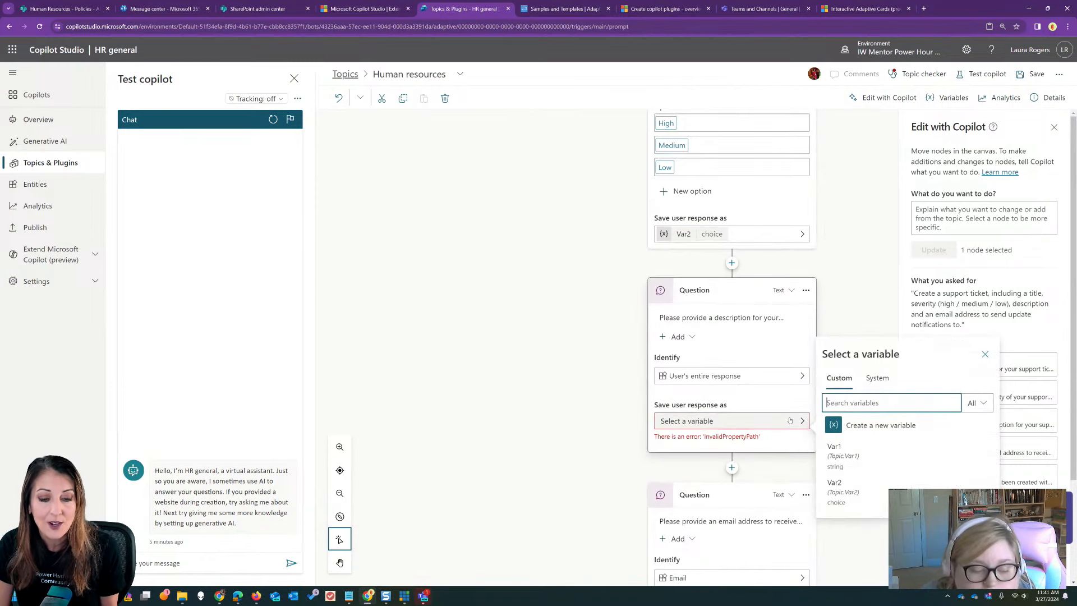
{"action": "left_click", "coordinate": [873, 425]}
{"action": "scroll", "coordinate": [739, 426], "scroll_direction": "down", "scroll_amount": 3}
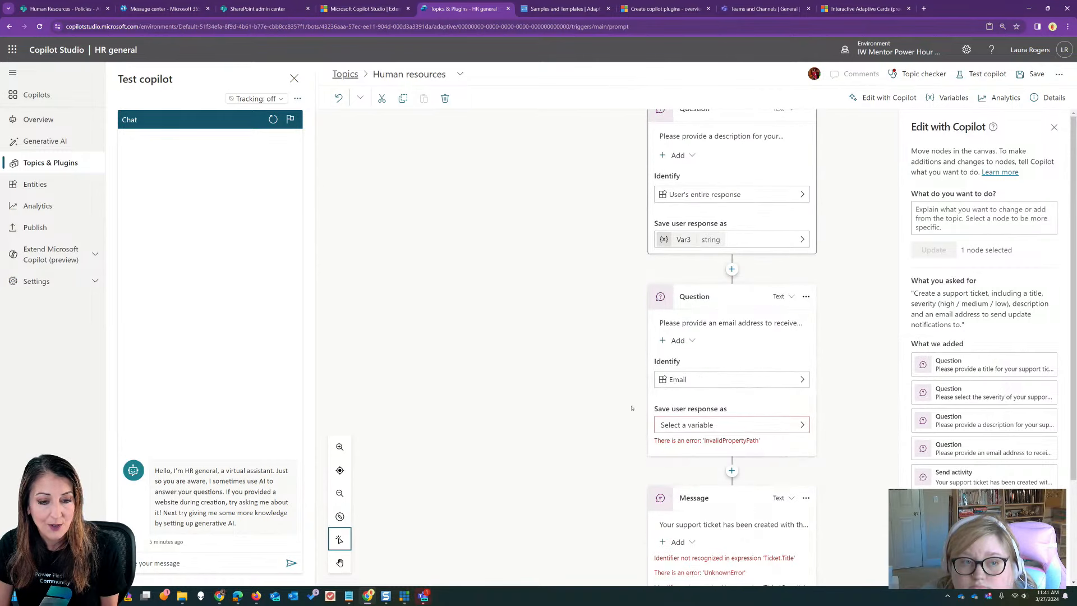
{"action": "left_click", "coordinate": [739, 425]}
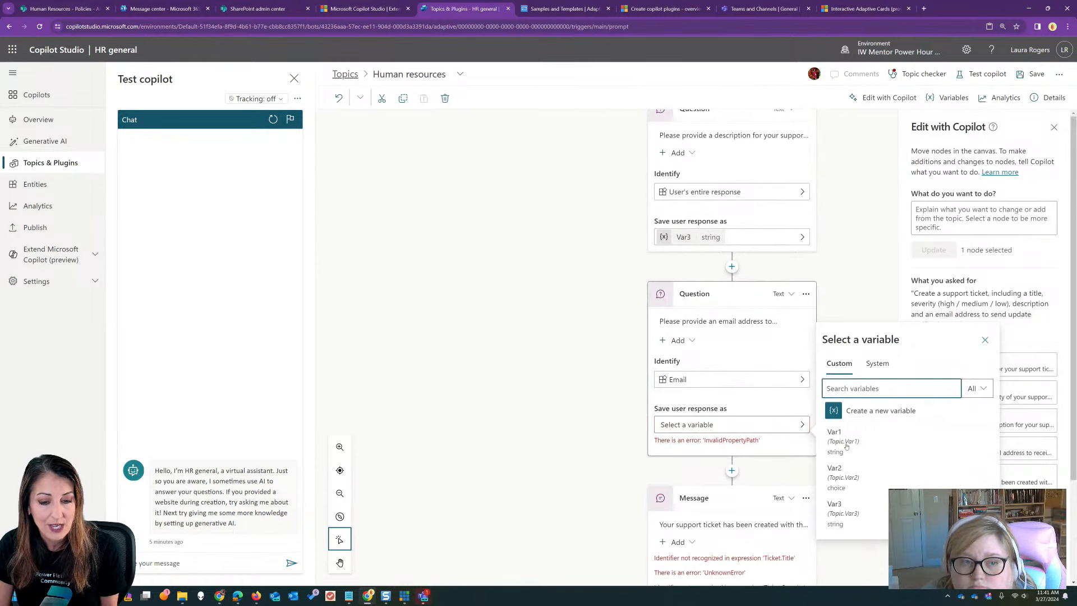
{"action": "left_click", "coordinate": [875, 415]}
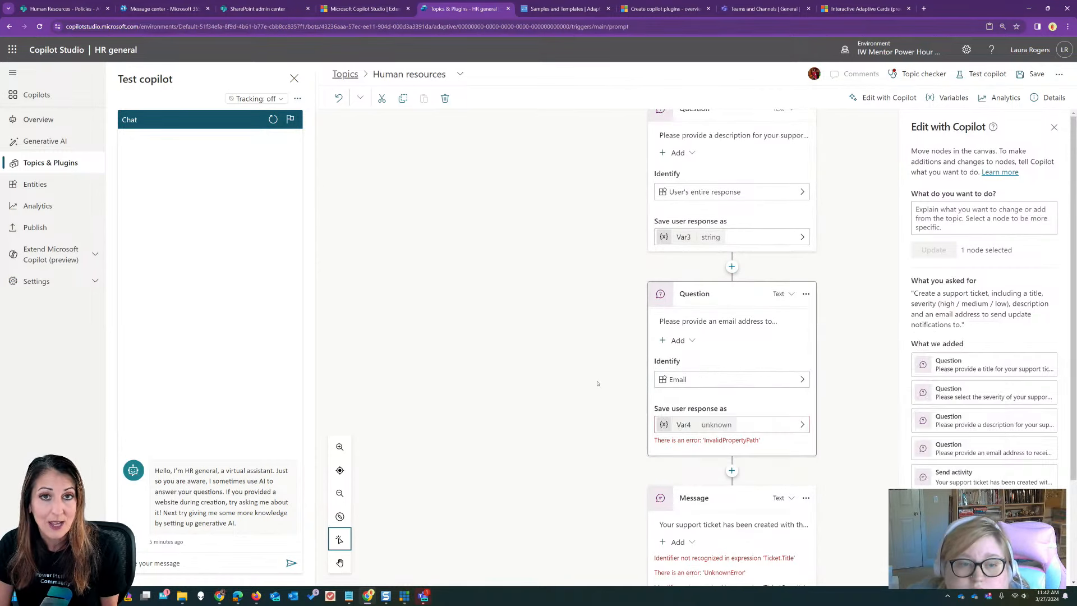
Select the support ticket confirmation message at the end of the topic and inspect its expression errors
{"action": "scroll", "coordinate": [597, 385], "scroll_direction": "down", "scroll_amount": 2}
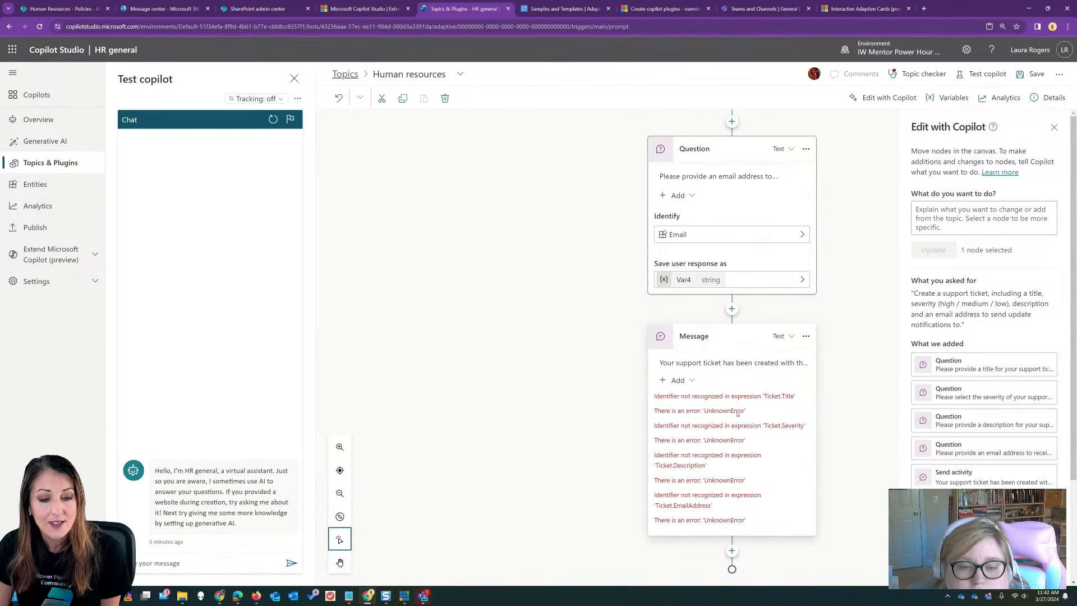
{"action": "left_click", "coordinate": [756, 406]}
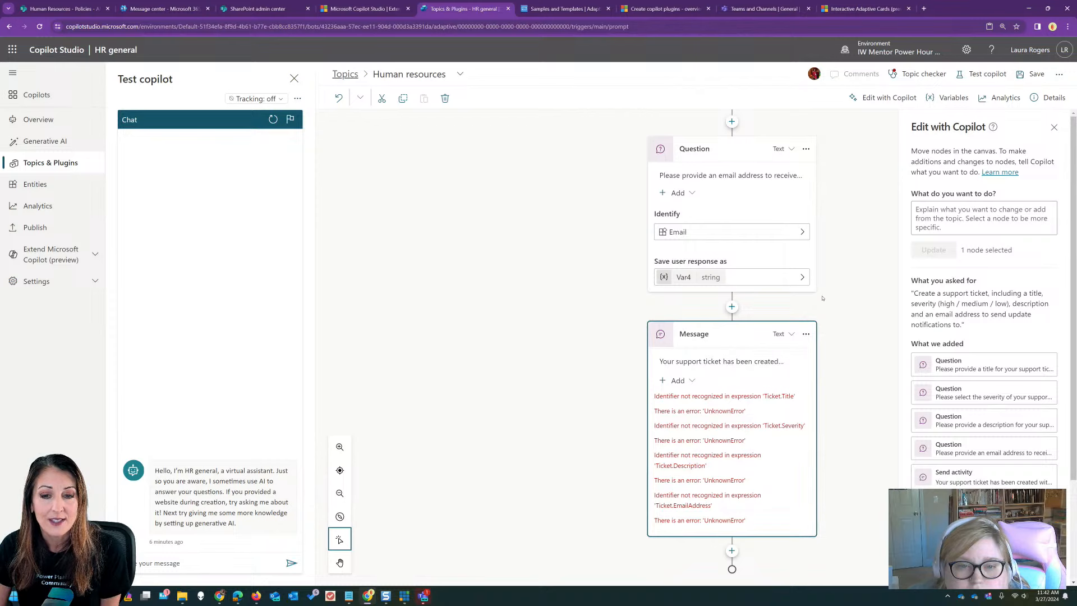
Delete the support ticket confirmation message and view the node types that can be added after the email address question
{"action": "left_click", "coordinate": [806, 334]}
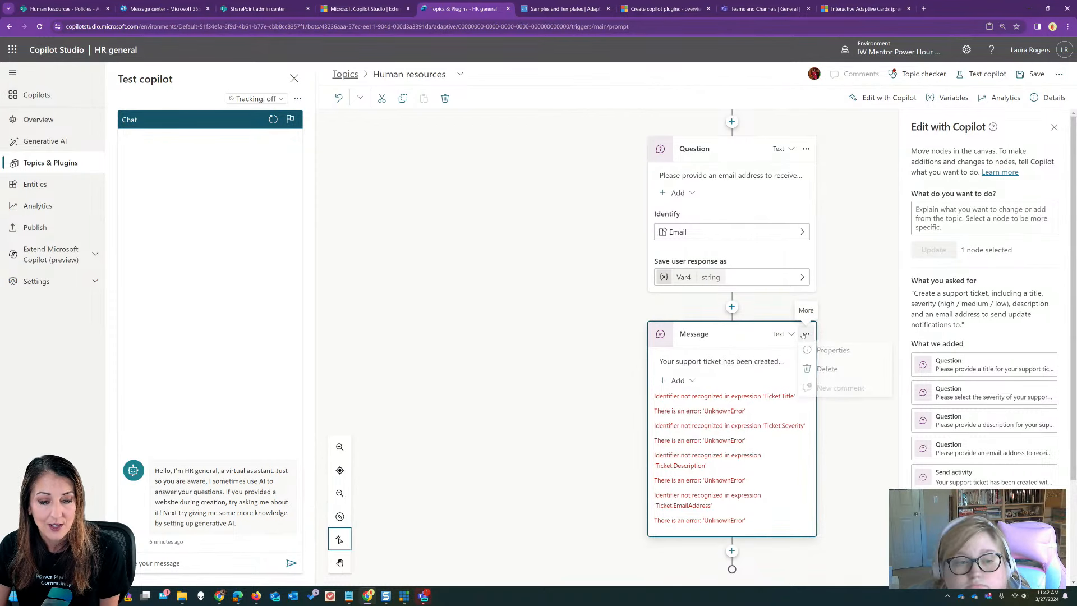
{"action": "left_click", "coordinate": [828, 372]}
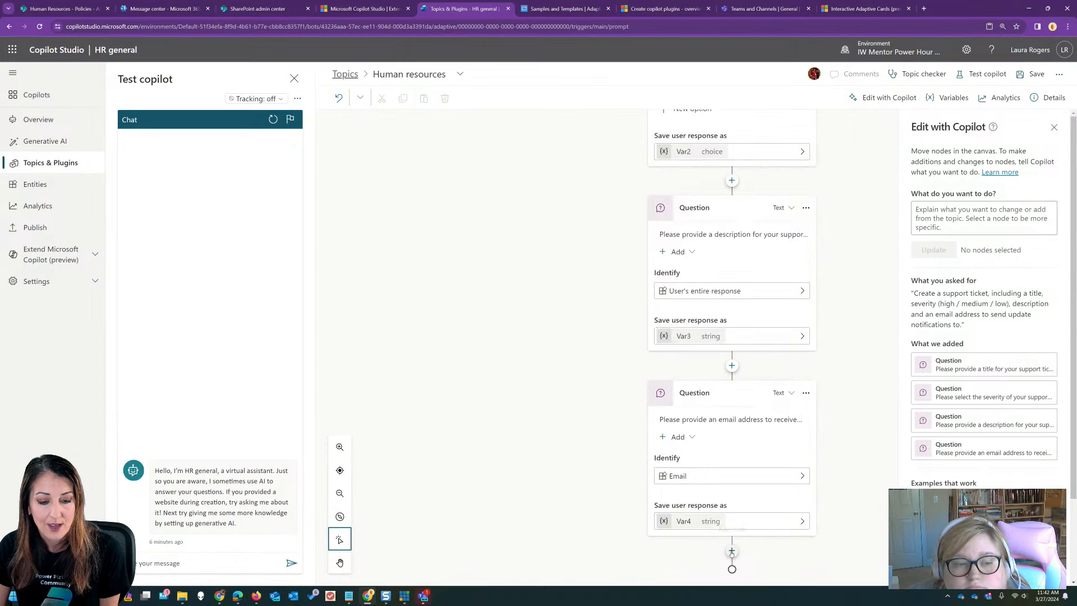
{"action": "left_click", "coordinate": [732, 551]}
{"action": "scroll", "coordinate": [868, 493], "scroll_direction": "down", "scroll_amount": 2}
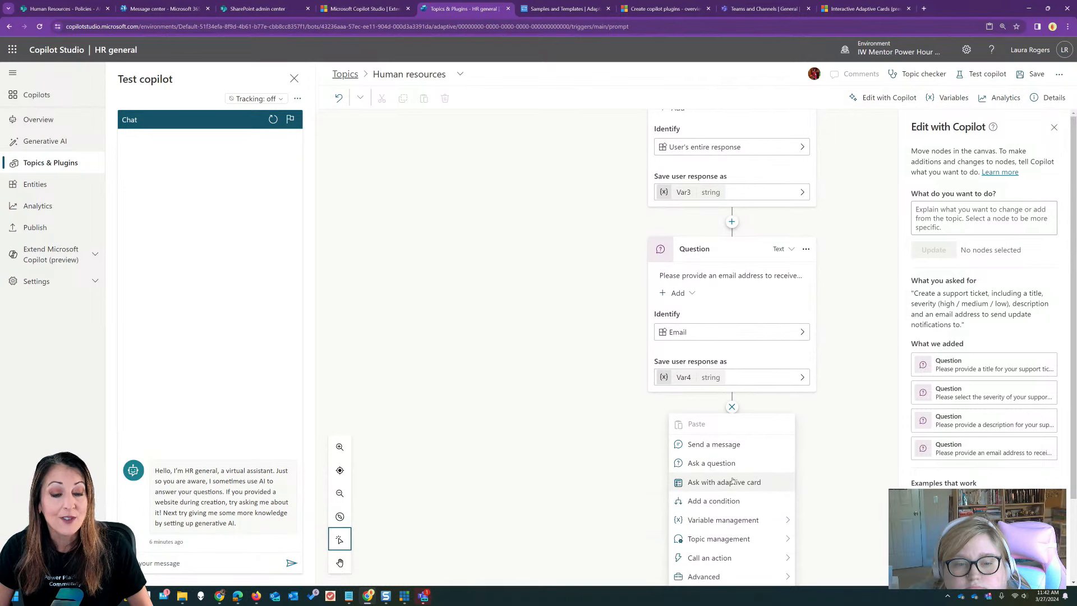
{"action": "scroll", "coordinate": [892, 233], "scroll_direction": "up", "scroll_amount": 2}
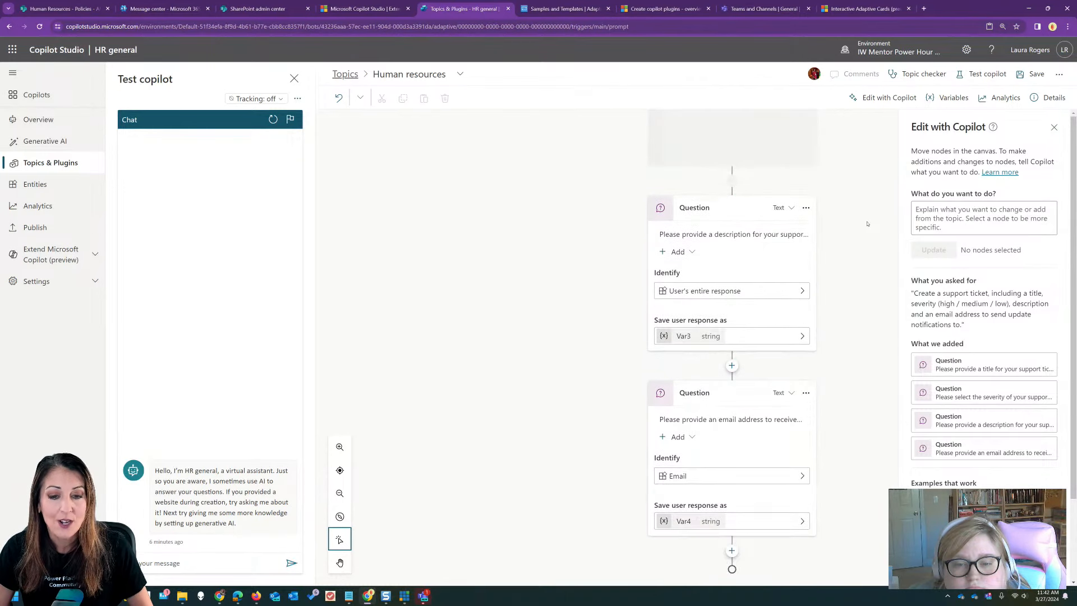
Have Copilot update the topic with the request "Summarize the information gathered from the user in an Adaptive Card."
{"action": "left_click", "coordinate": [952, 213]}
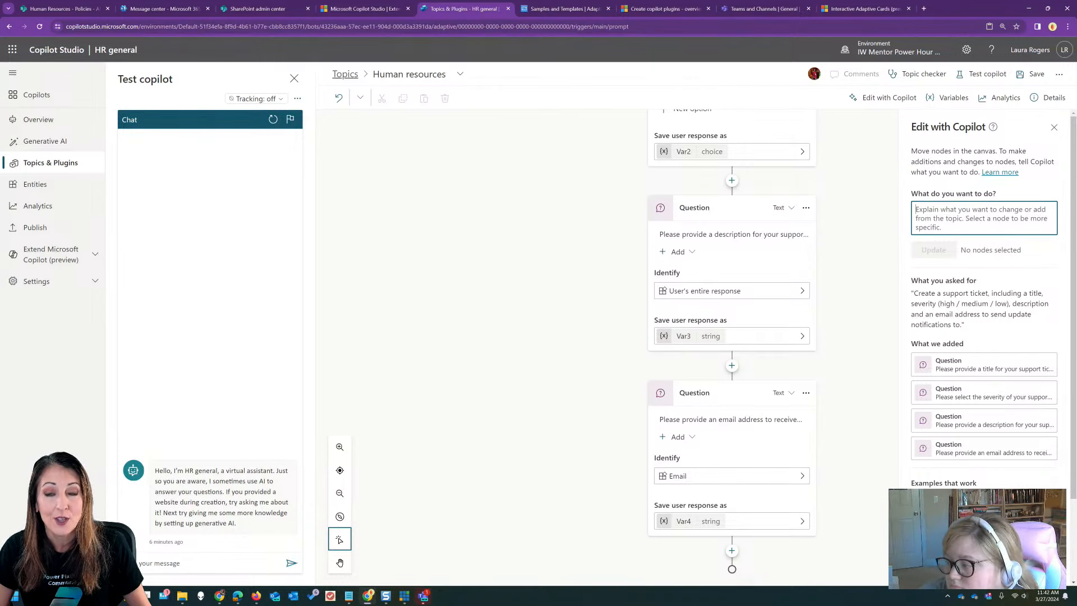
{"action": "type", "text": "Summarize the information gathered from the user in an Adaptive Card."}
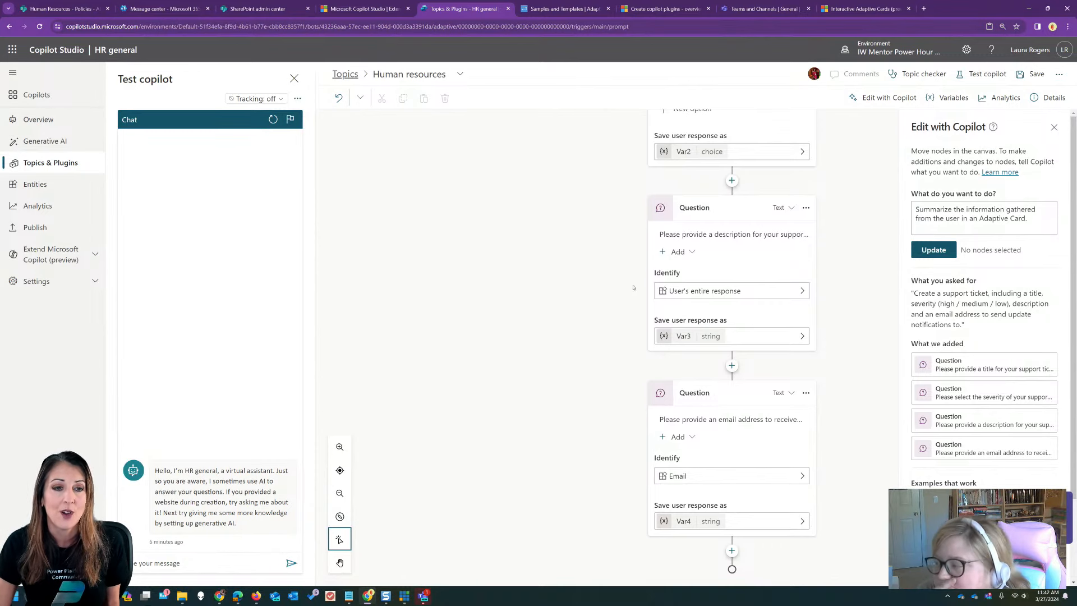
{"action": "left_click", "coordinate": [608, 8]}
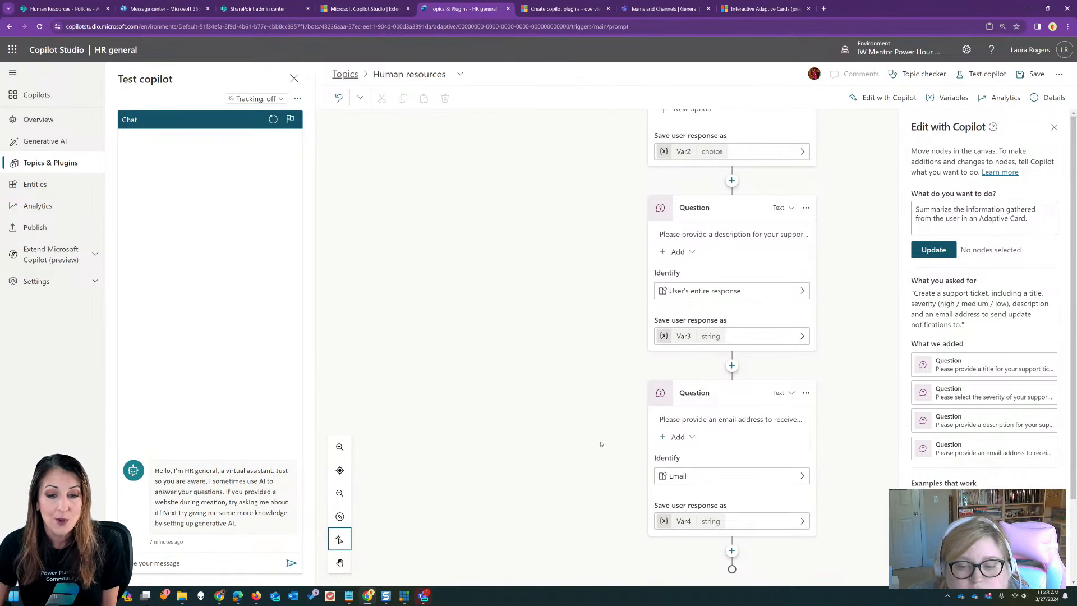
{"action": "left_click", "coordinate": [987, 231]}
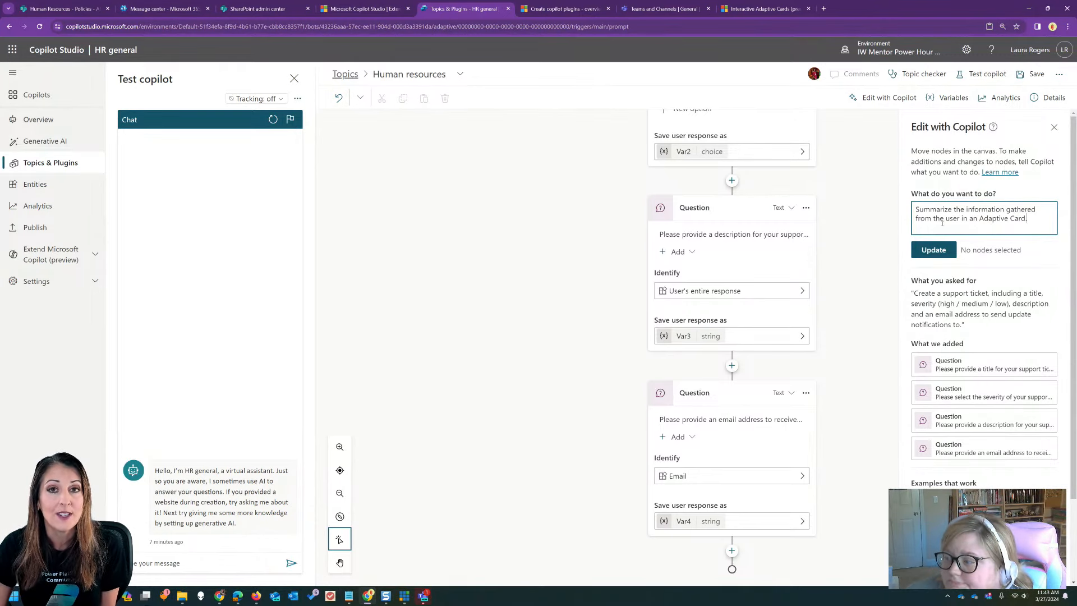
{"action": "left_click", "coordinate": [936, 251]}
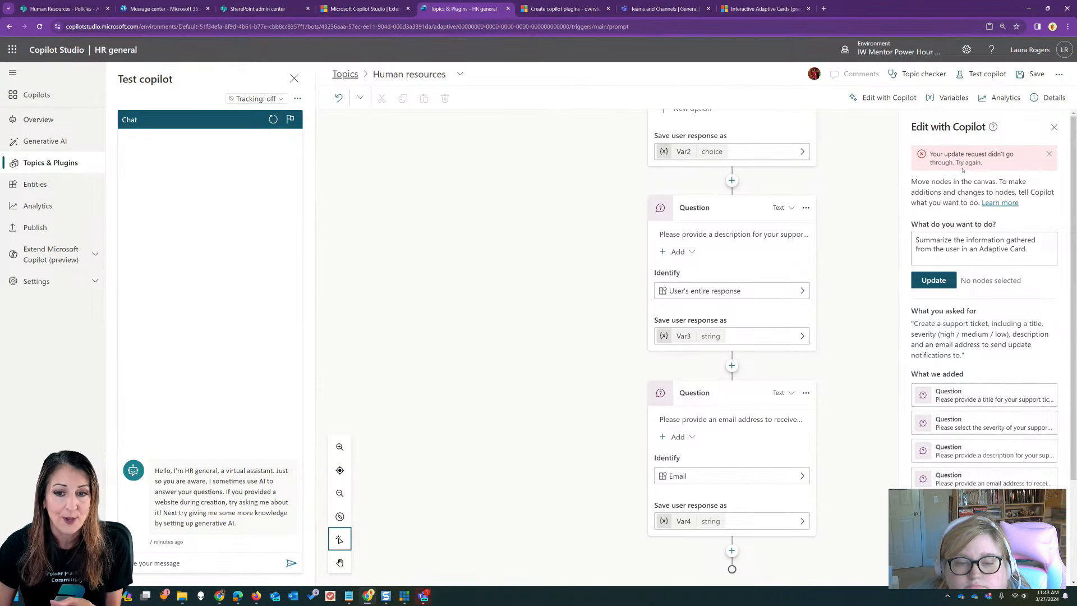
{"action": "left_click", "coordinate": [936, 280]}
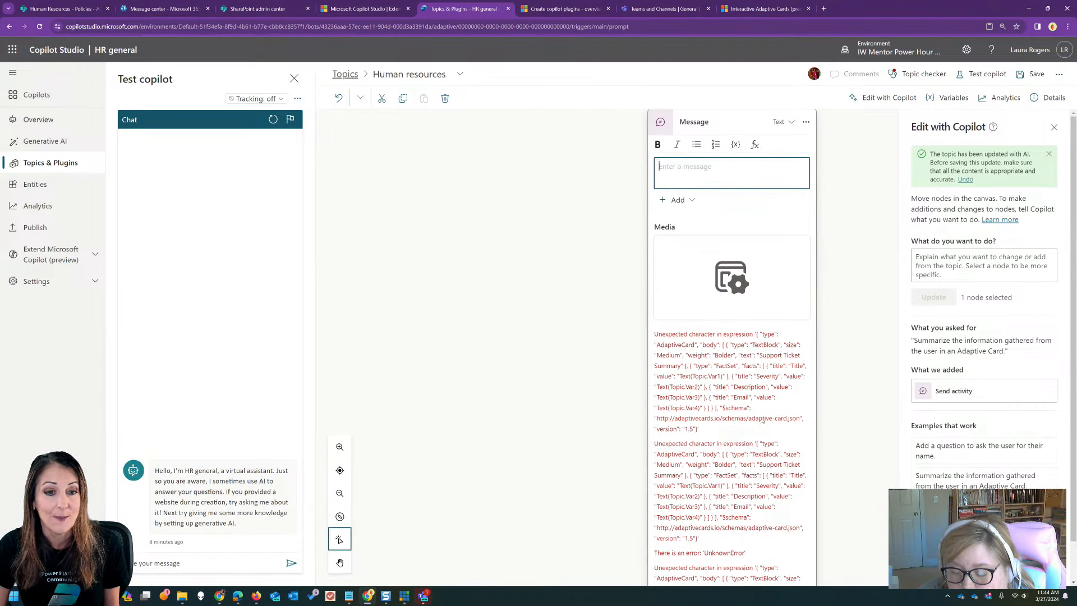
Open the properties of the generated Adaptive Card and copy its entire formula code
{"action": "left_click", "coordinate": [806, 122]}
{"action": "left_click", "coordinate": [823, 140]}
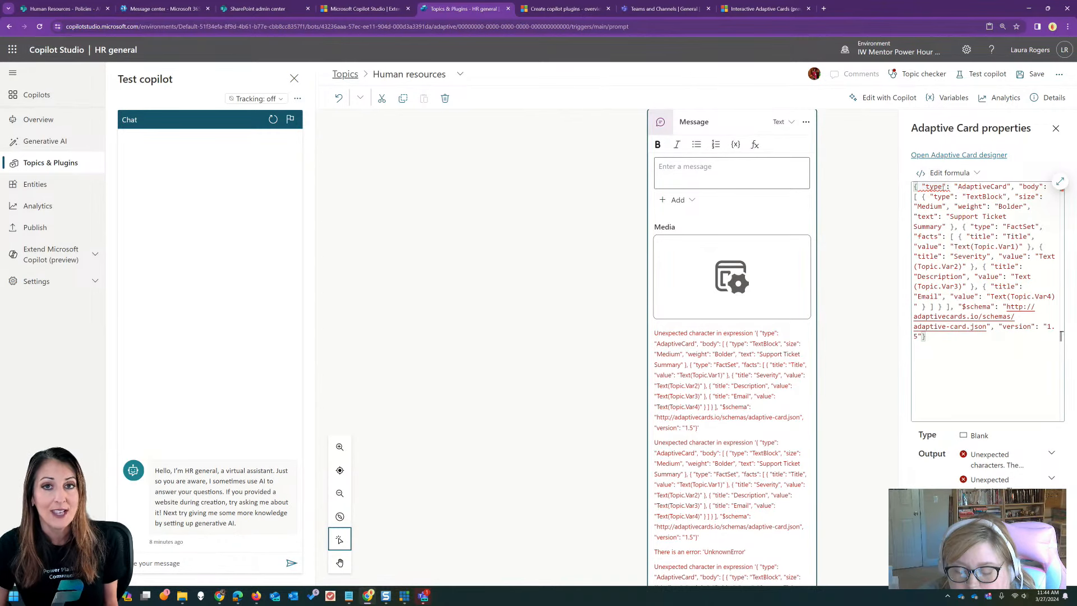
{"action": "left_click", "coordinate": [969, 173]}
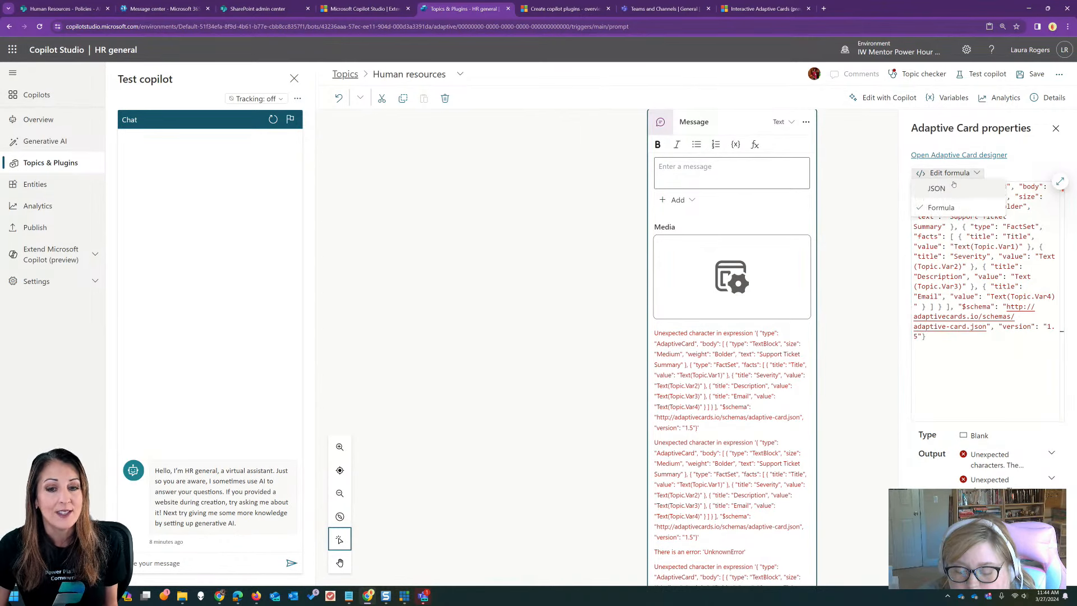
{"action": "left_click", "coordinate": [1009, 176]}
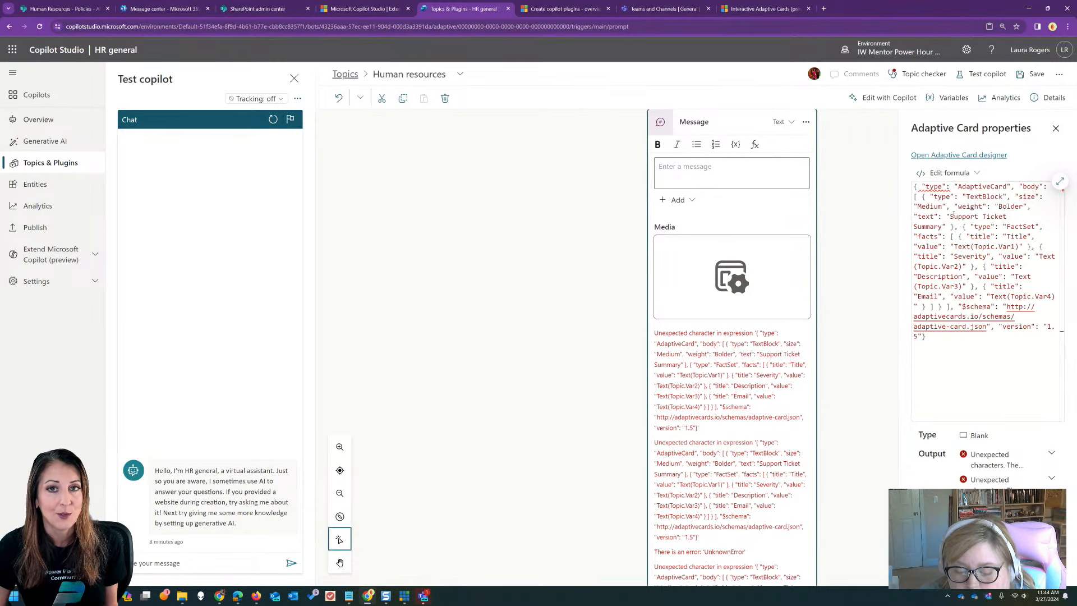
{"action": "left_click_drag", "start_coordinate": [939, 340], "coordinate": [924, 185]}
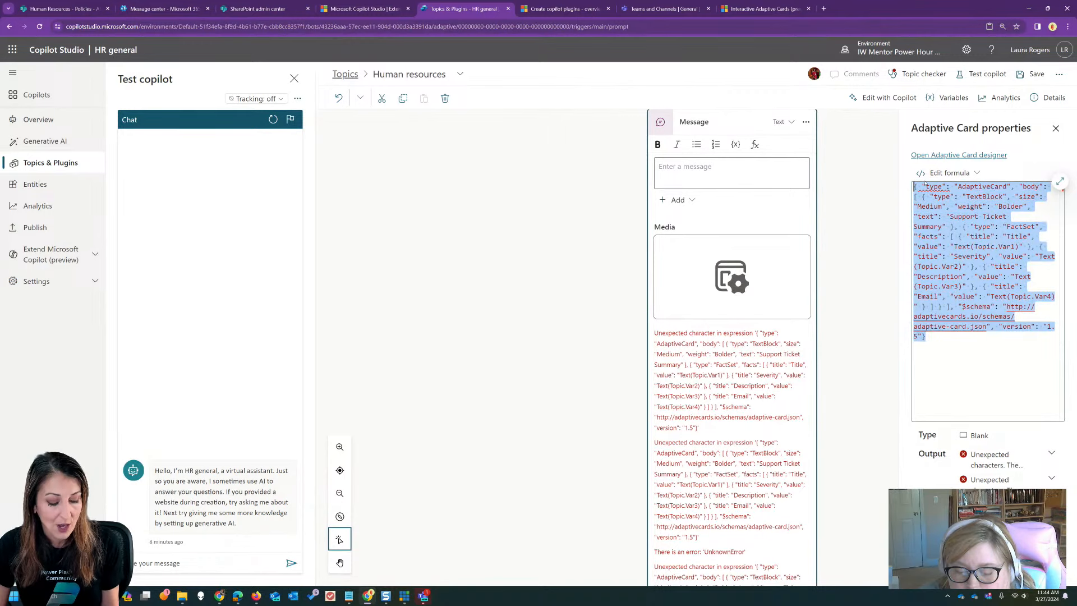
Switch the card to JSON editing, discarding its content, and replace the default JSON with the copied card code
{"action": "left_click", "coordinate": [949, 173]}
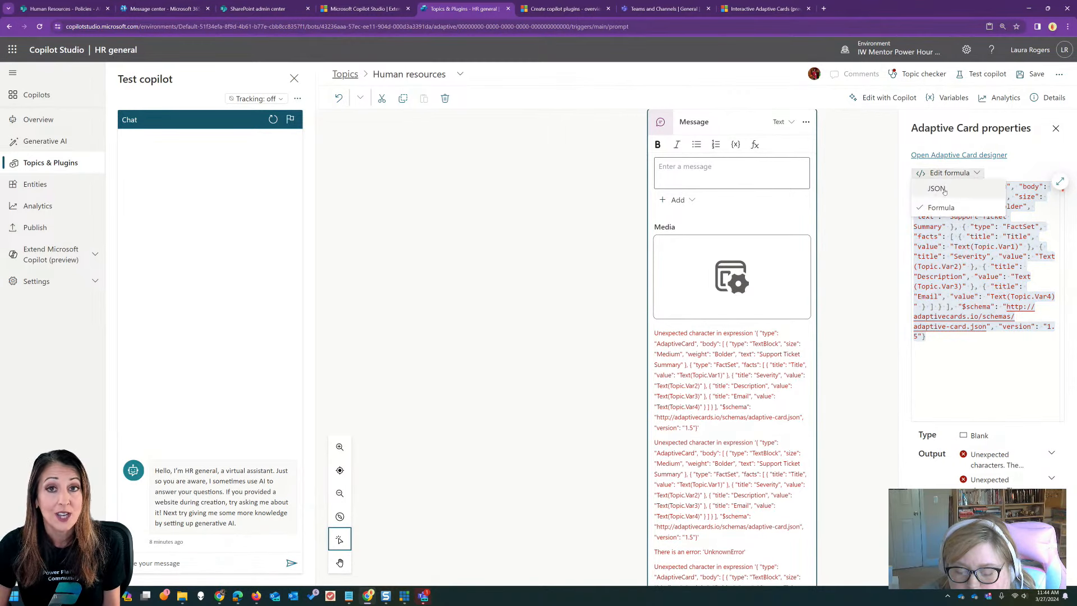
{"action": "left_click", "coordinate": [936, 189]}
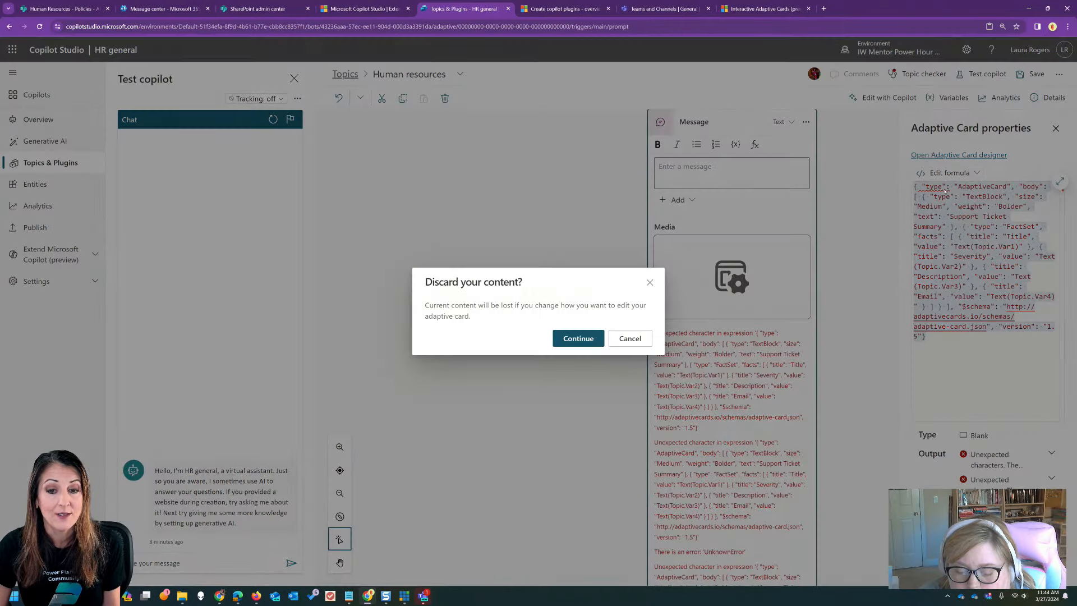
{"action": "left_click", "coordinate": [584, 340]}
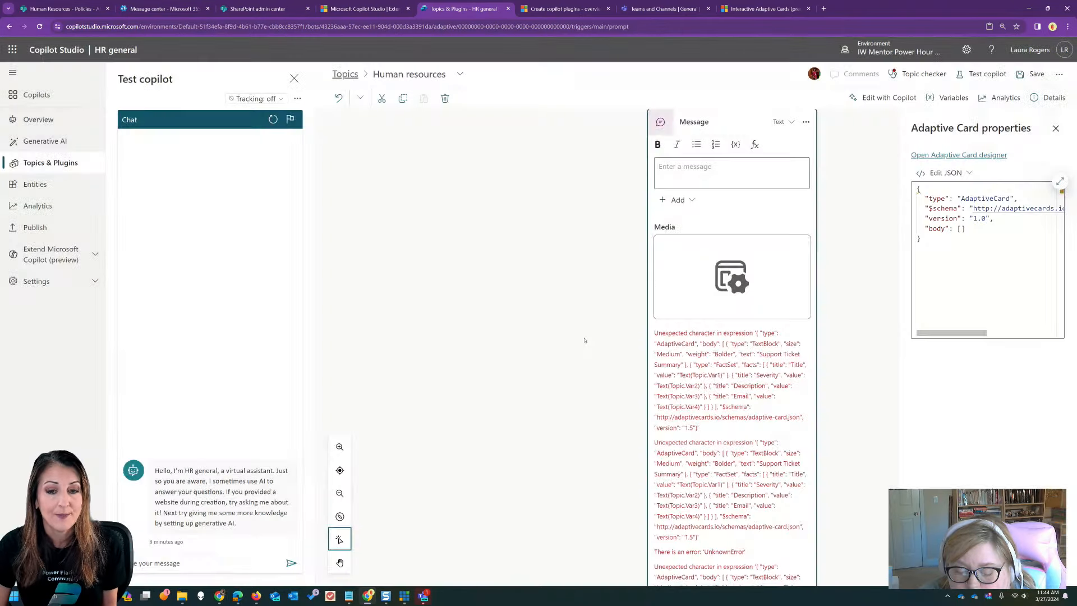
{"action": "left_click", "coordinate": [927, 243]}
{"action": "key", "text": "ctrl+a"}
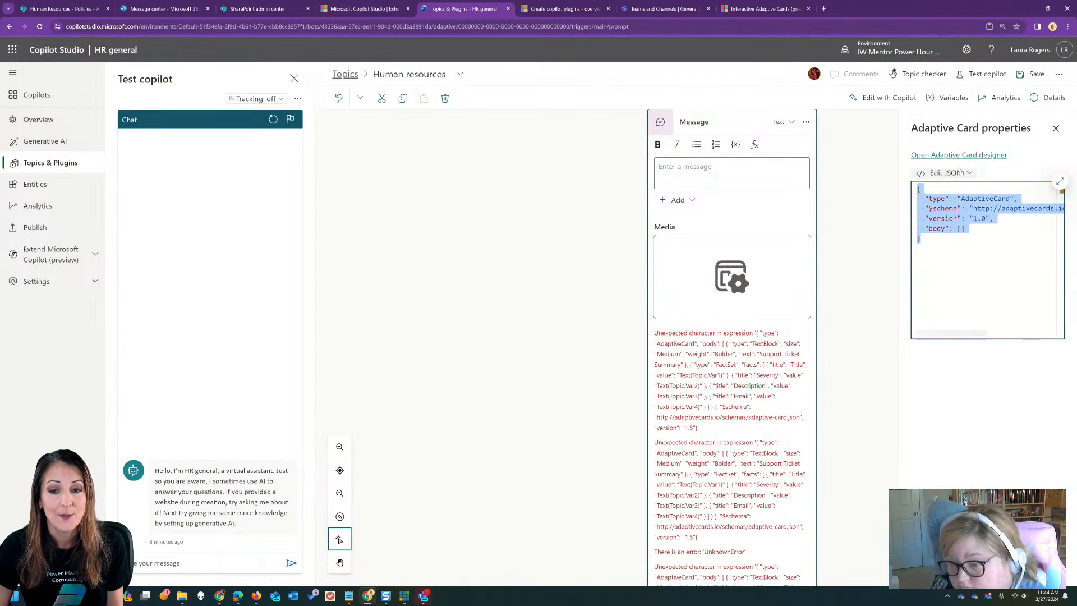
{"action": "left_click", "coordinate": [1059, 181]}
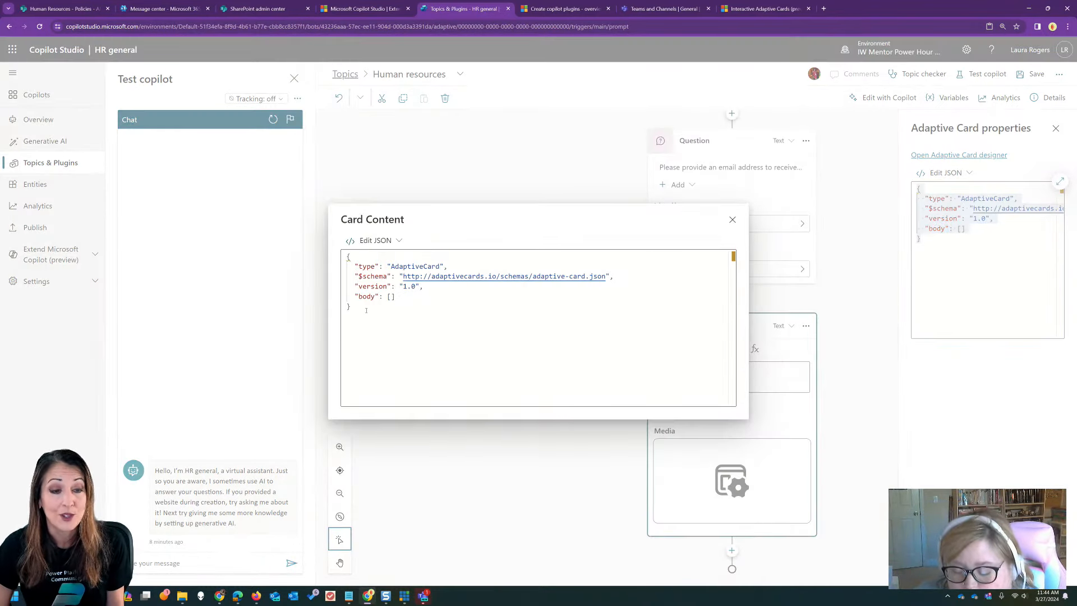
{"action": "left_click_drag", "start_coordinate": [410, 304], "coordinate": [331, 279]}
{"action": "key", "text": "ctrl+a"}
{"action": "key", "text": "ctrl+v"}
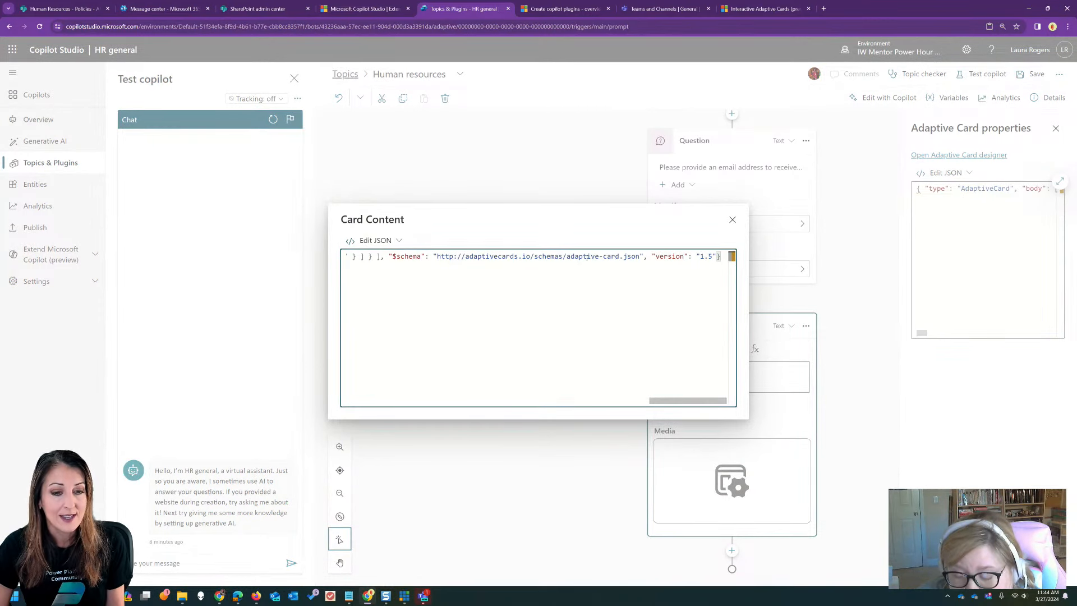
Format the card's JSON document, check it from the start, and close the expanded editor
{"action": "left_click", "coordinate": [668, 256]}
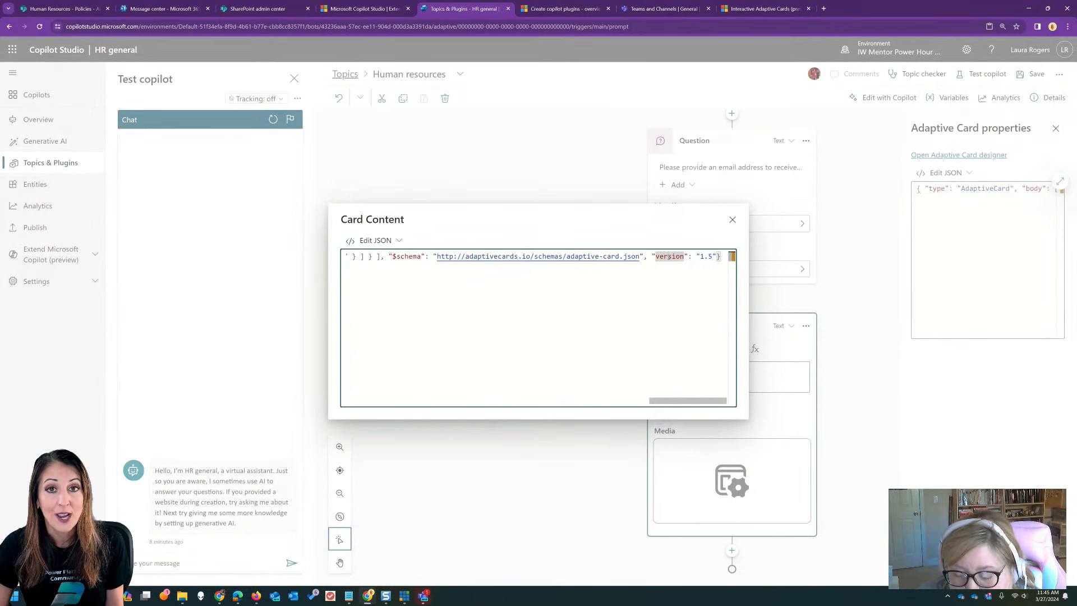
{"action": "right_click", "coordinate": [669, 257]}
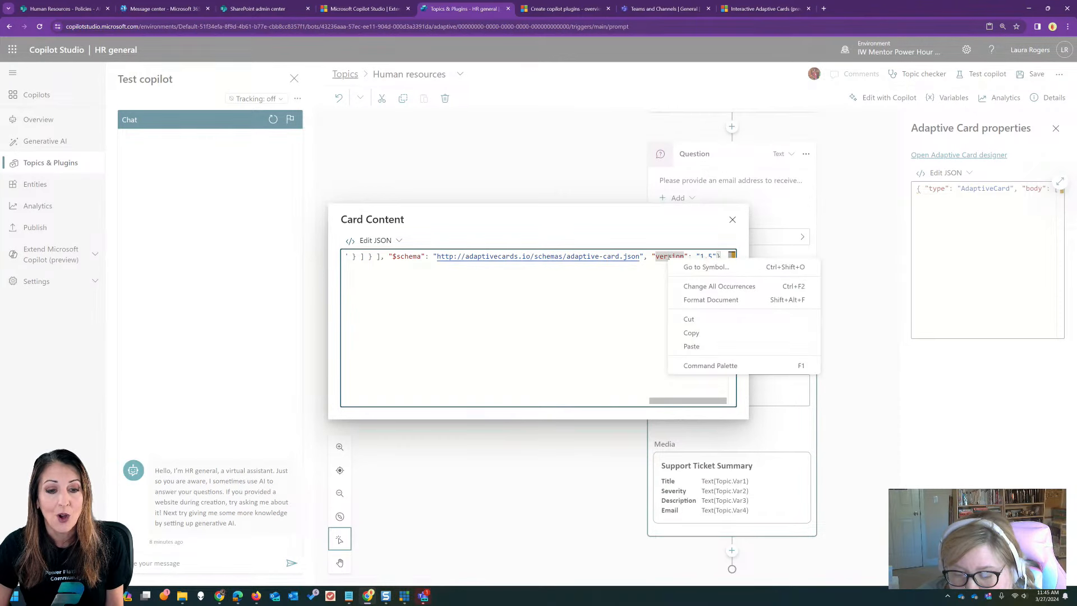
{"action": "left_click", "coordinate": [713, 302]}
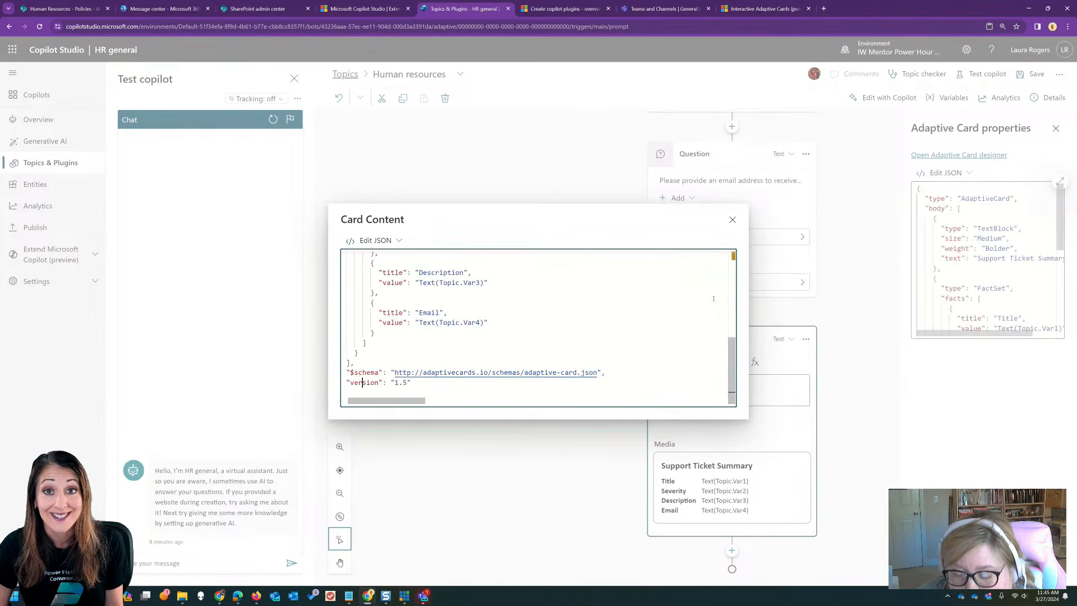
{"action": "left_click_drag", "start_coordinate": [731, 357], "coordinate": [727, 251]}
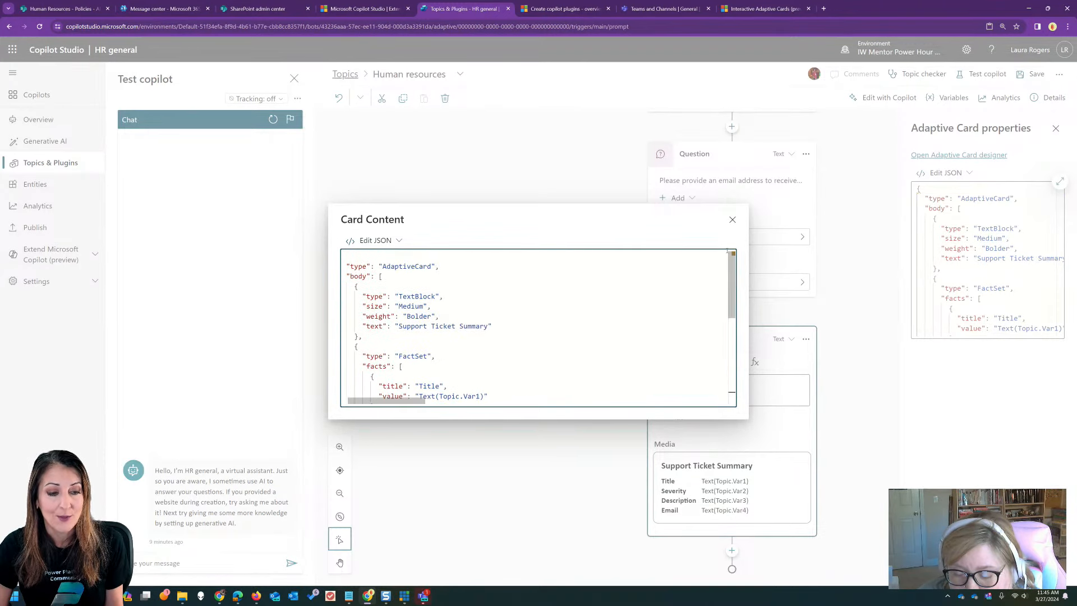
{"action": "left_click", "coordinate": [732, 219]}
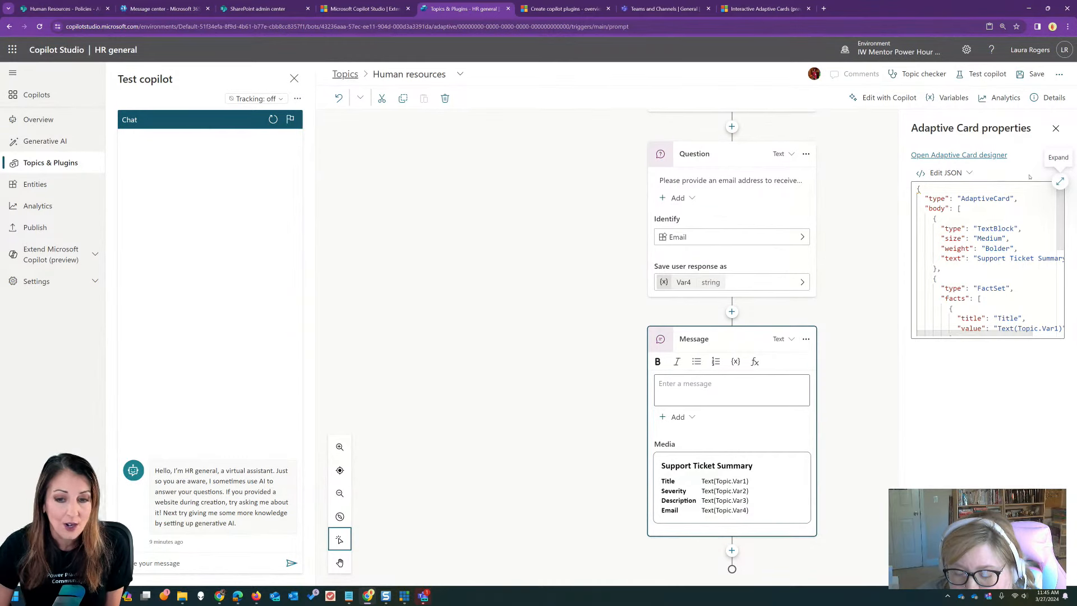
Review the fact values in the expanded card JSON and convert the card content to formula editing
{"action": "left_click", "coordinate": [1060, 181]}
{"action": "scroll", "coordinate": [470, 363], "scroll_direction": "down", "scroll_amount": 4}
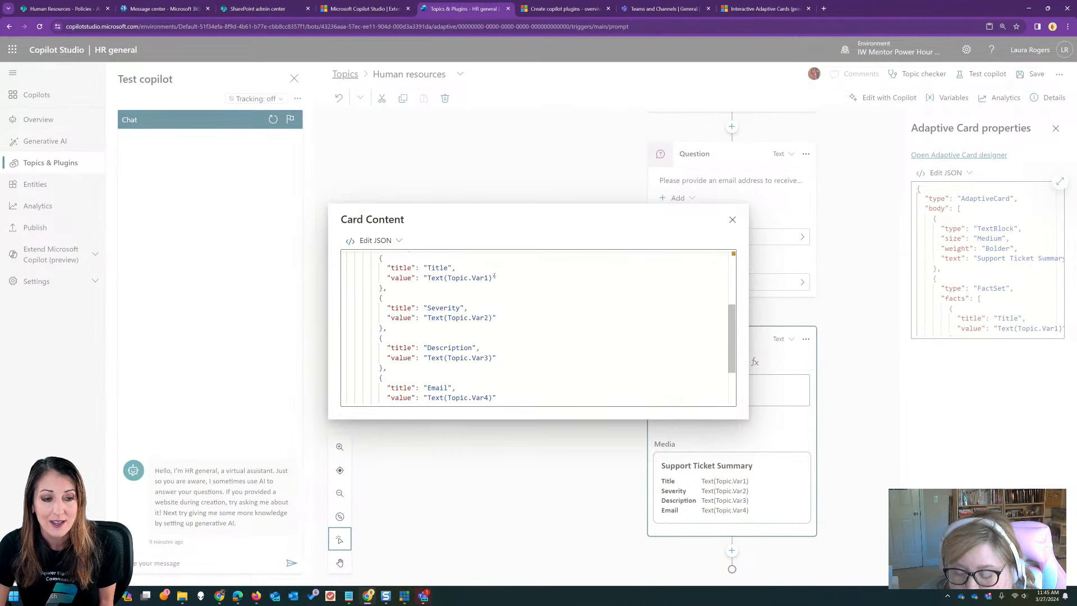
{"action": "left_click", "coordinate": [383, 242]}
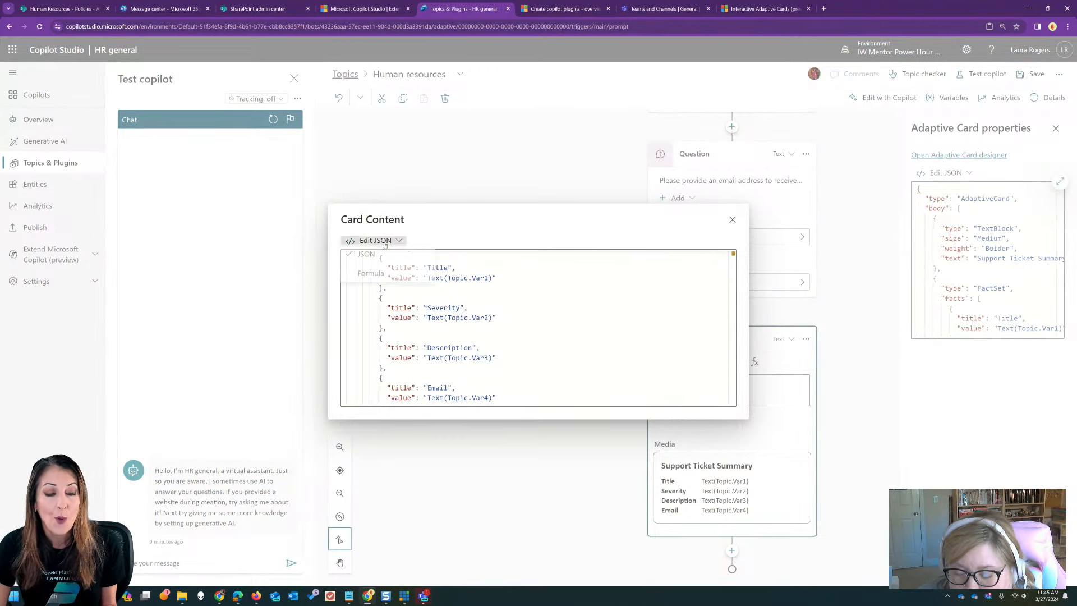
{"action": "left_click", "coordinate": [382, 257]}
{"action": "left_click_drag", "start_coordinate": [428, 277], "coordinate": [493, 277]}
{"action": "left_click", "coordinate": [496, 278]}
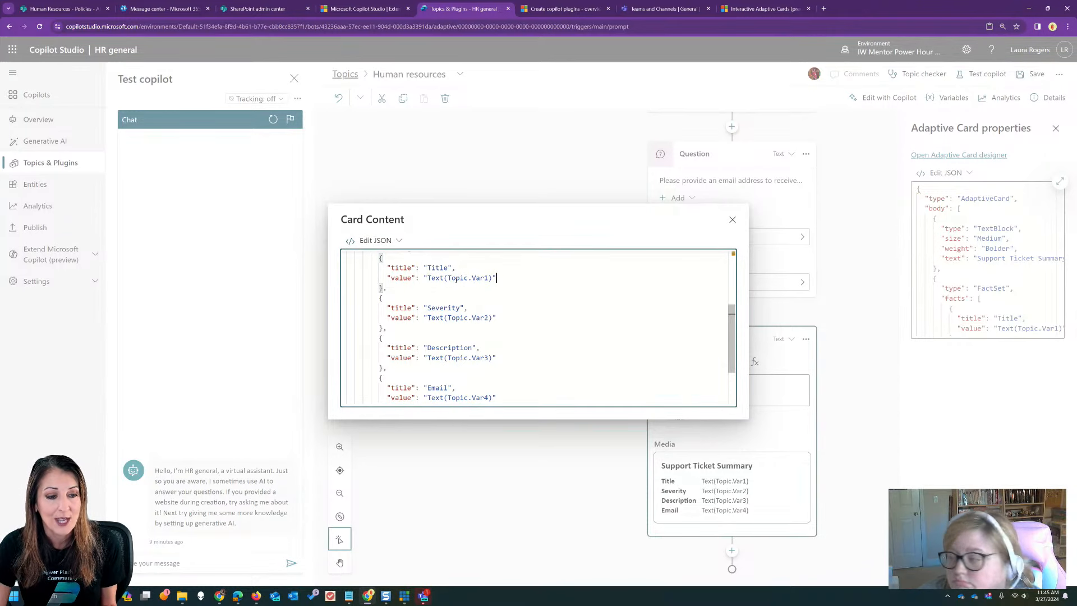
{"action": "left_click", "coordinate": [386, 242]}
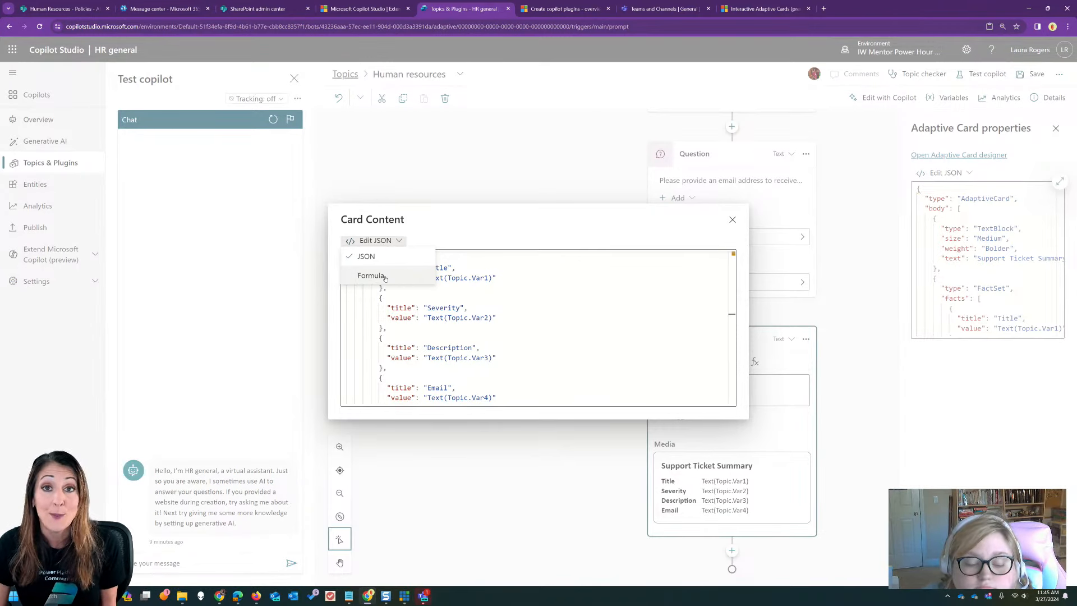
{"action": "left_click", "coordinate": [385, 278]}
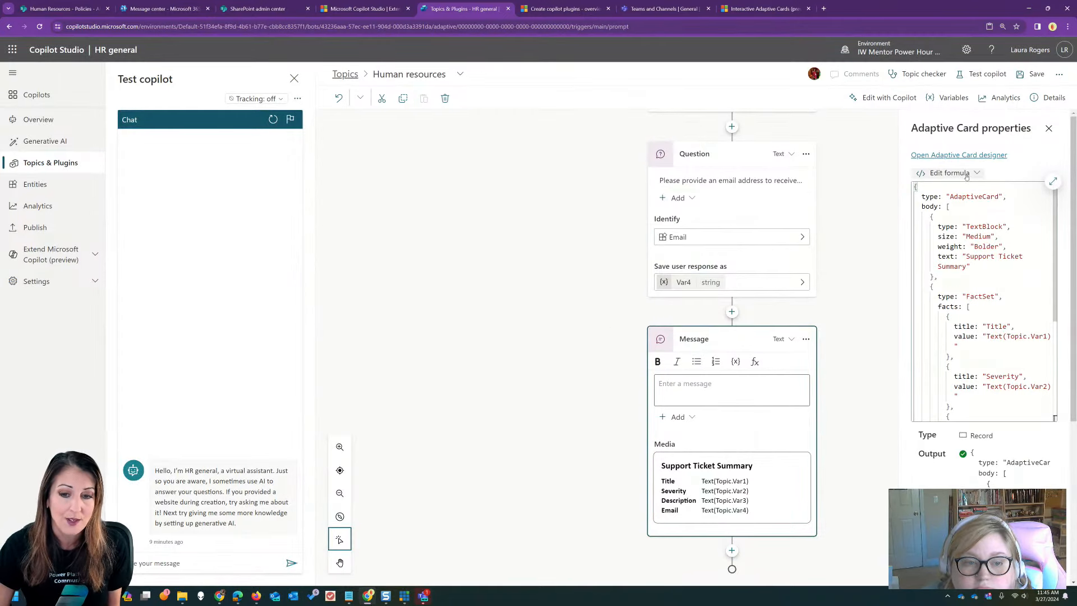
Examine the topic variable references in the expanded card formula and compare them with the support ticket title question's variable
{"action": "left_click", "coordinate": [1053, 181]}
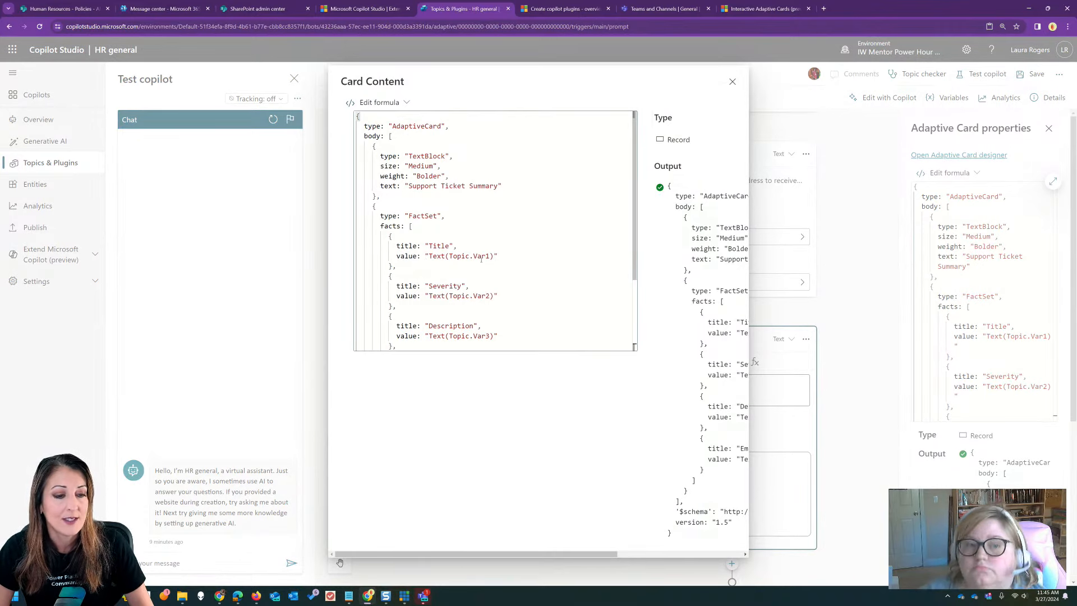
{"action": "key", "text": "ctrl+End"}
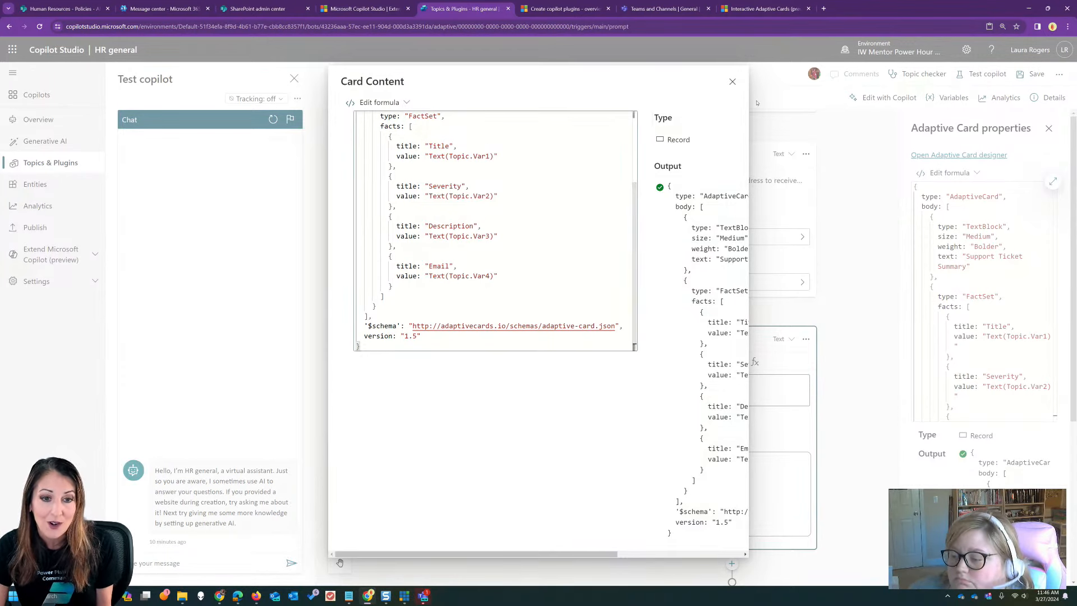
{"action": "left_click", "coordinate": [732, 82]}
{"action": "scroll", "coordinate": [868, 259], "scroll_direction": "up", "scroll_amount": 3}
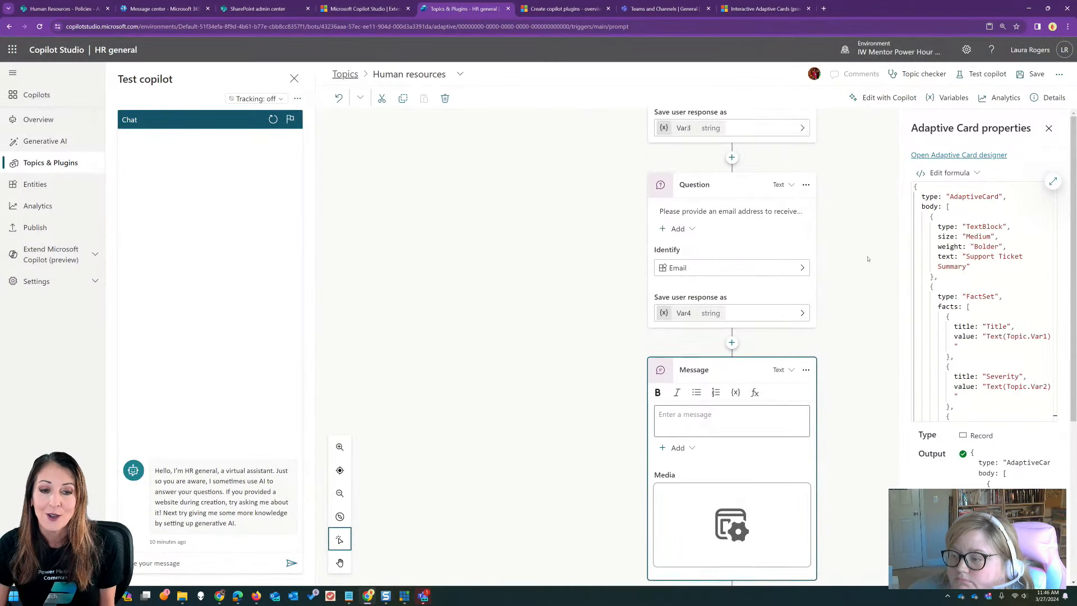
{"action": "scroll", "coordinate": [868, 258], "scroll_direction": "up", "scroll_amount": 5}
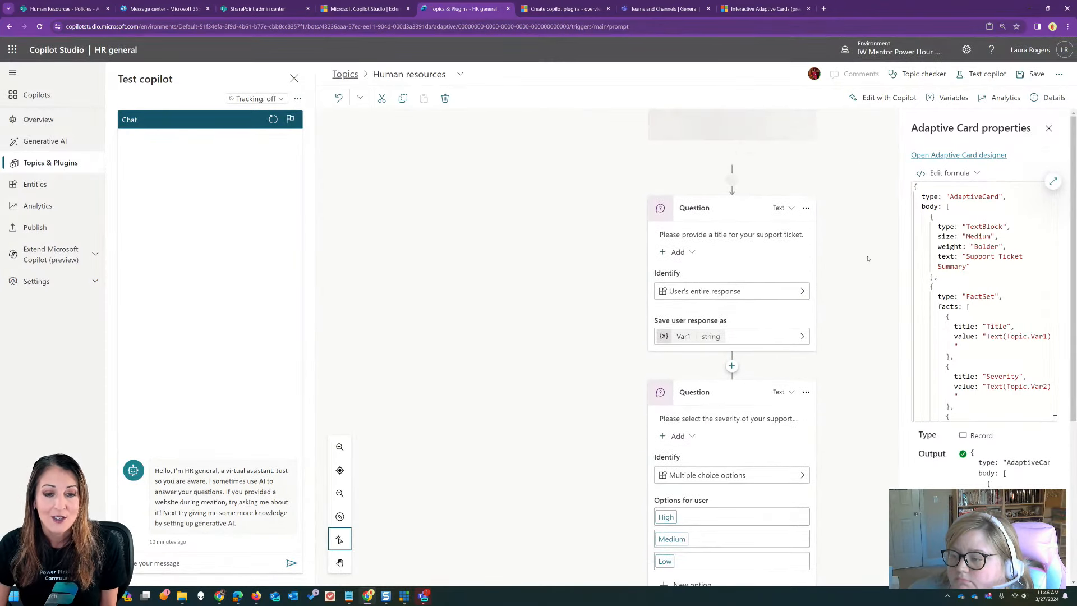
{"action": "scroll", "coordinate": [861, 280], "scroll_direction": "up", "scroll_amount": 2}
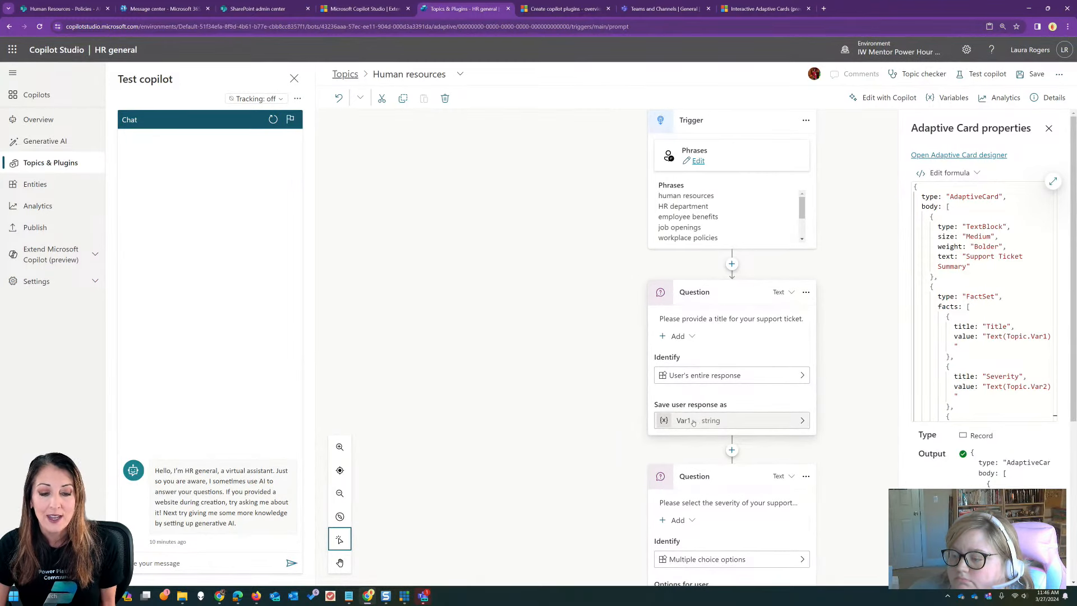
Rename the variable that stores the support ticket title question's response as Title
{"action": "left_click", "coordinate": [738, 423]}
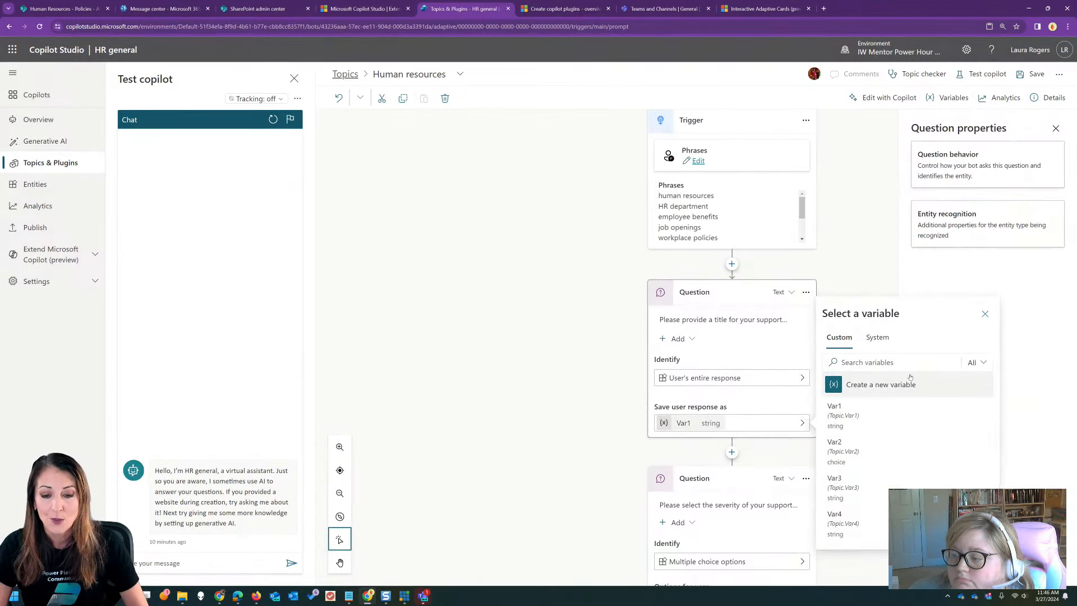
{"action": "mouse_move", "coordinate": [879, 419]}
{"action": "left_click", "coordinate": [926, 421]}
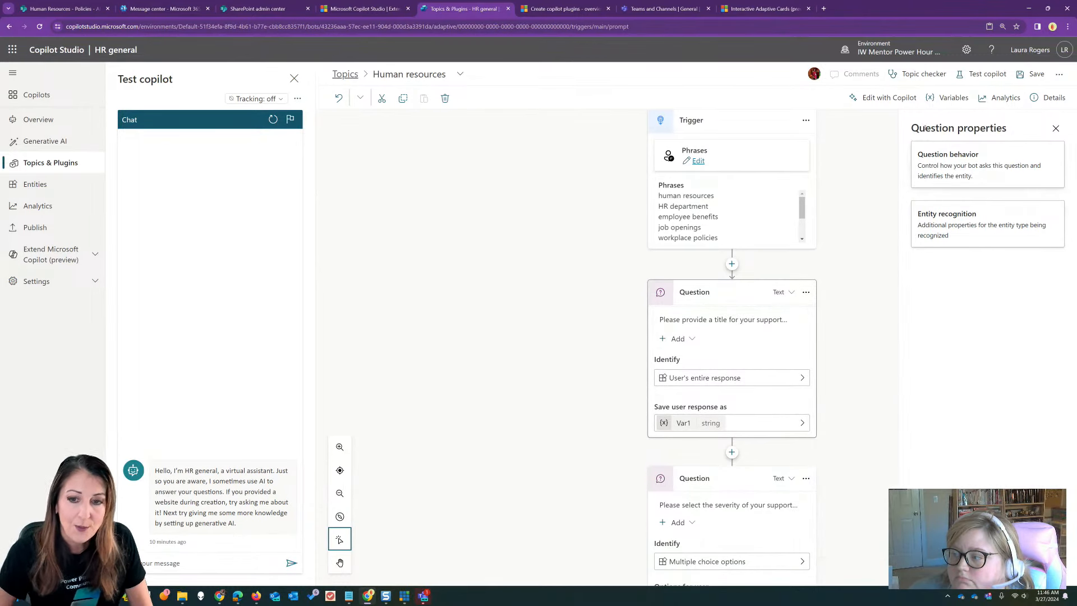
{"action": "left_click", "coordinate": [954, 98]}
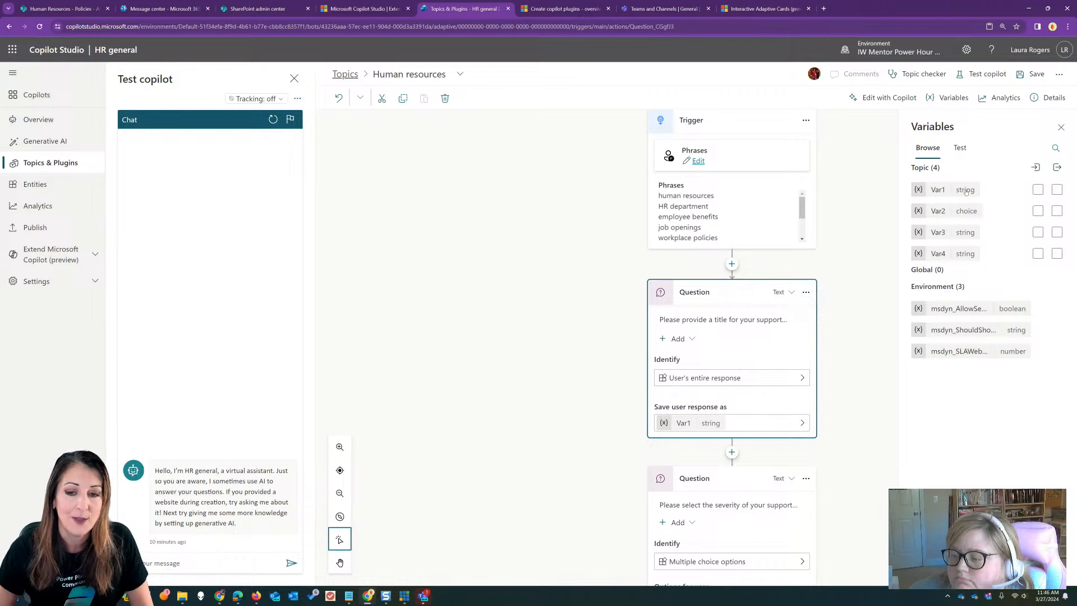
{"action": "left_click", "coordinate": [936, 192]}
{"action": "left_click_drag", "start_coordinate": [936, 165], "coordinate": [904, 166]}
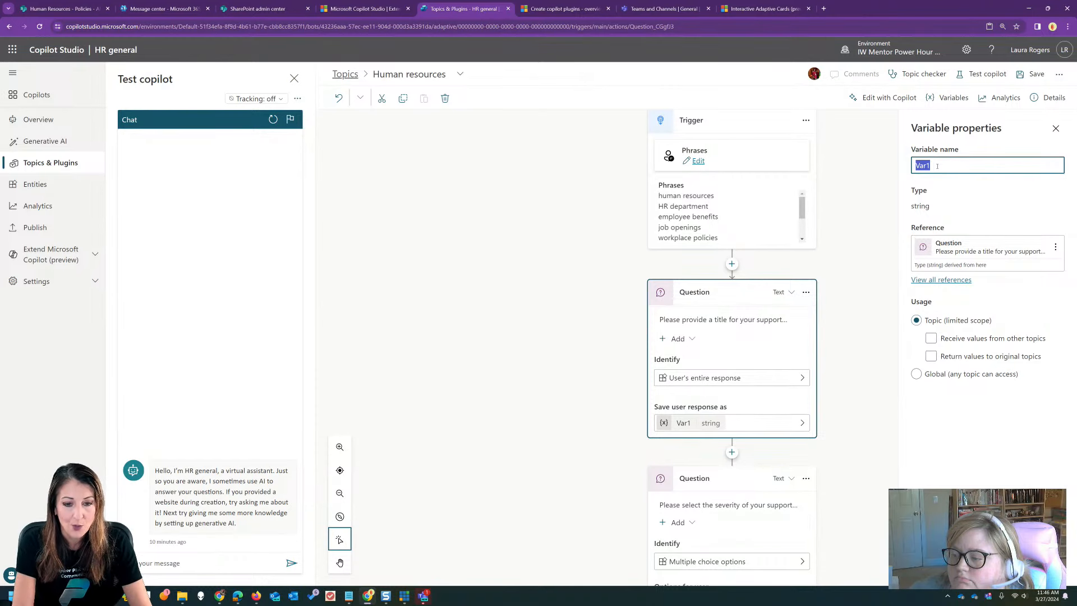
{"action": "type", "text": "Title"}
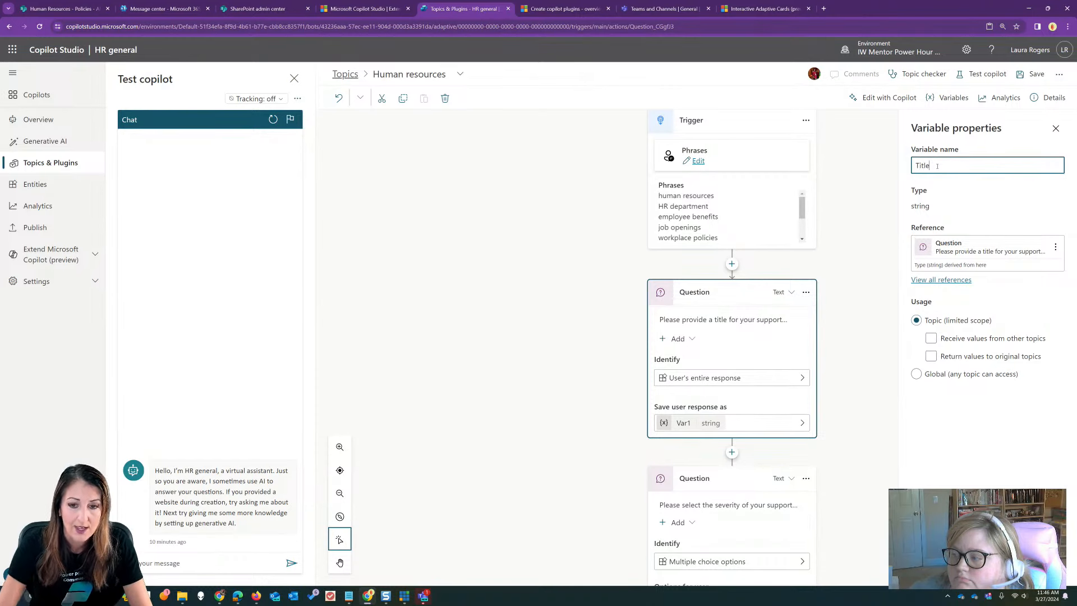
{"action": "left_click", "coordinate": [950, 209]}
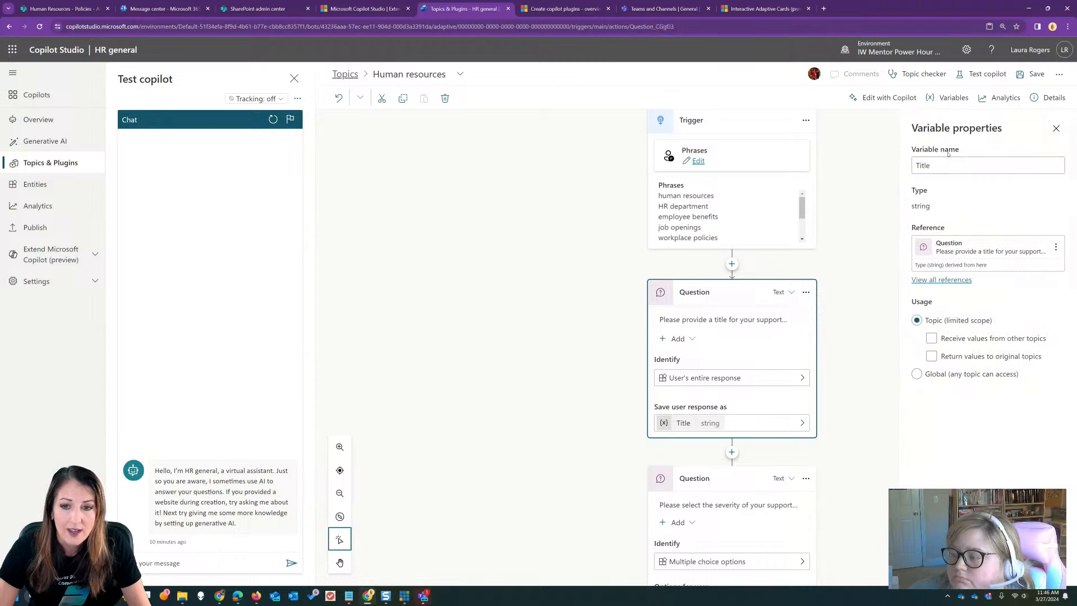
{"action": "left_click", "coordinate": [1056, 128]}
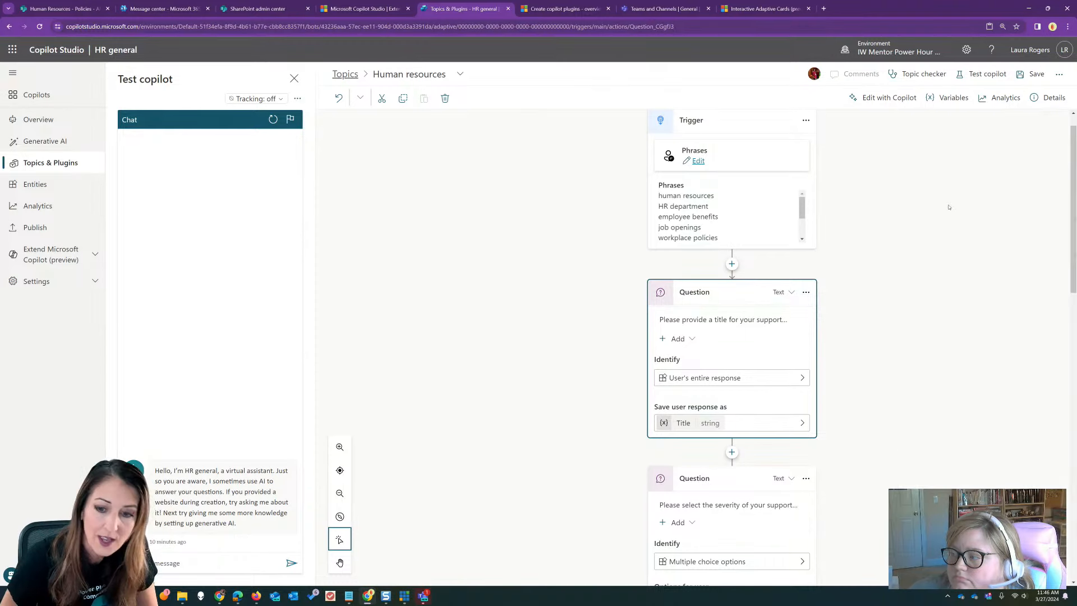
Rename the variable that stores the severity question's choice as Severity
{"action": "left_click", "coordinate": [943, 99]}
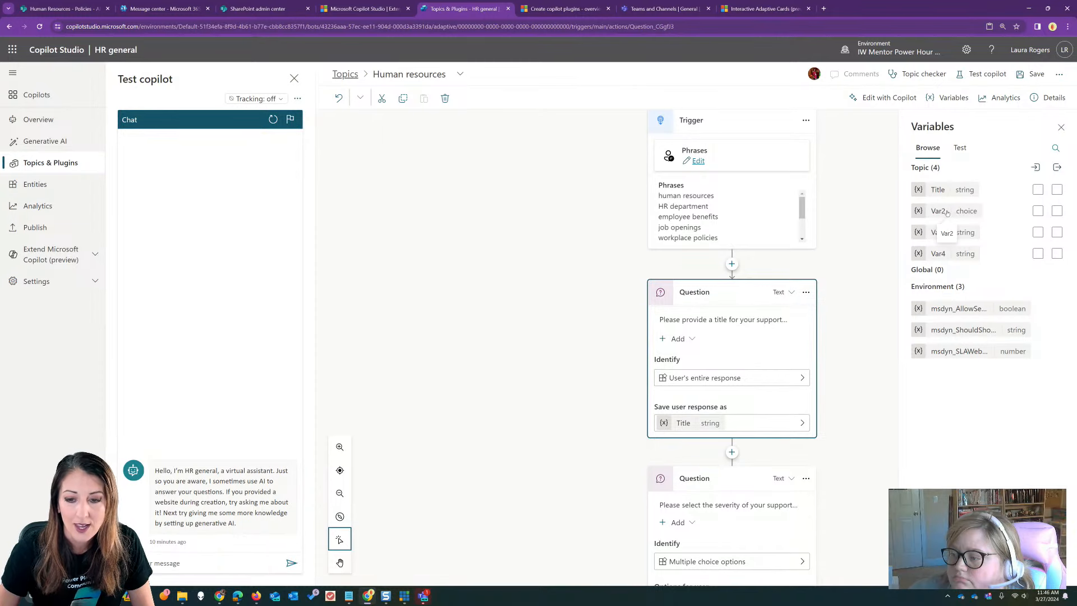
{"action": "scroll", "coordinate": [830, 324], "scroll_direction": "down", "scroll_amount": 2}
{"action": "scroll", "coordinate": [830, 325], "scroll_direction": "down", "scroll_amount": 5}
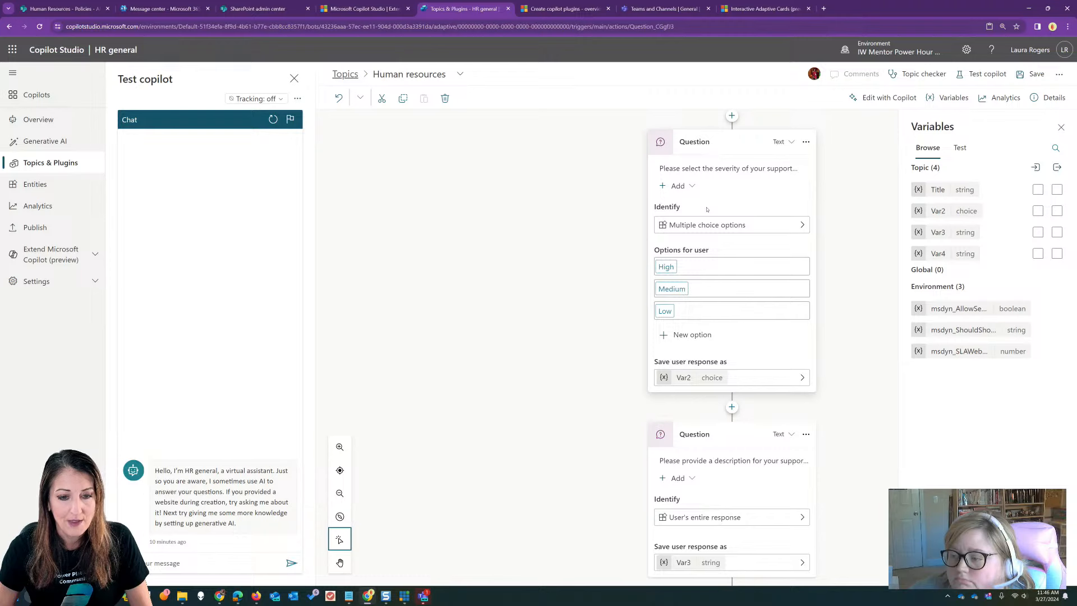
{"action": "left_click", "coordinate": [971, 212]}
{"action": "double_click", "coordinate": [918, 166]}
{"action": "type", "text": "Severity"}
{"action": "left_click", "coordinate": [1056, 128]}
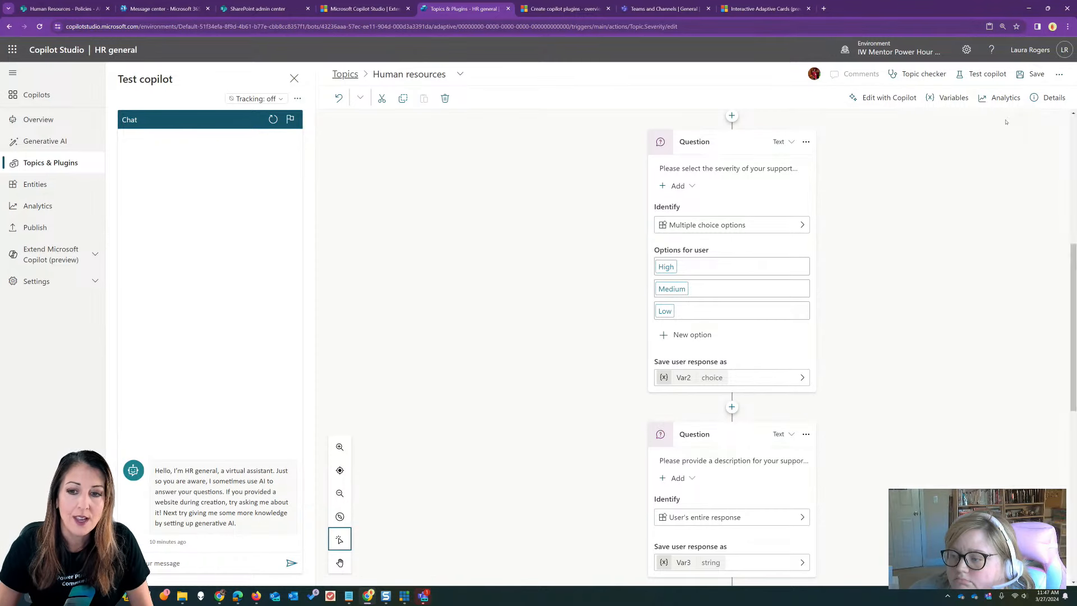
{"action": "left_click", "coordinate": [1057, 128]}
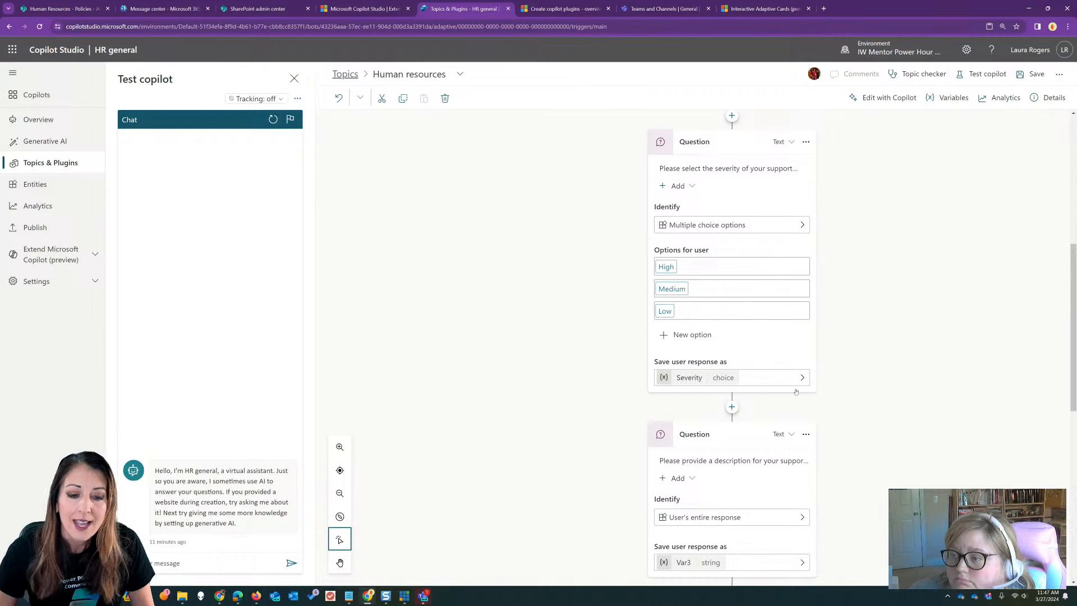
Rename the variable that stores the ticket description question's response as Description
{"action": "scroll", "coordinate": [773, 294], "scroll_direction": "down", "scroll_amount": 6}
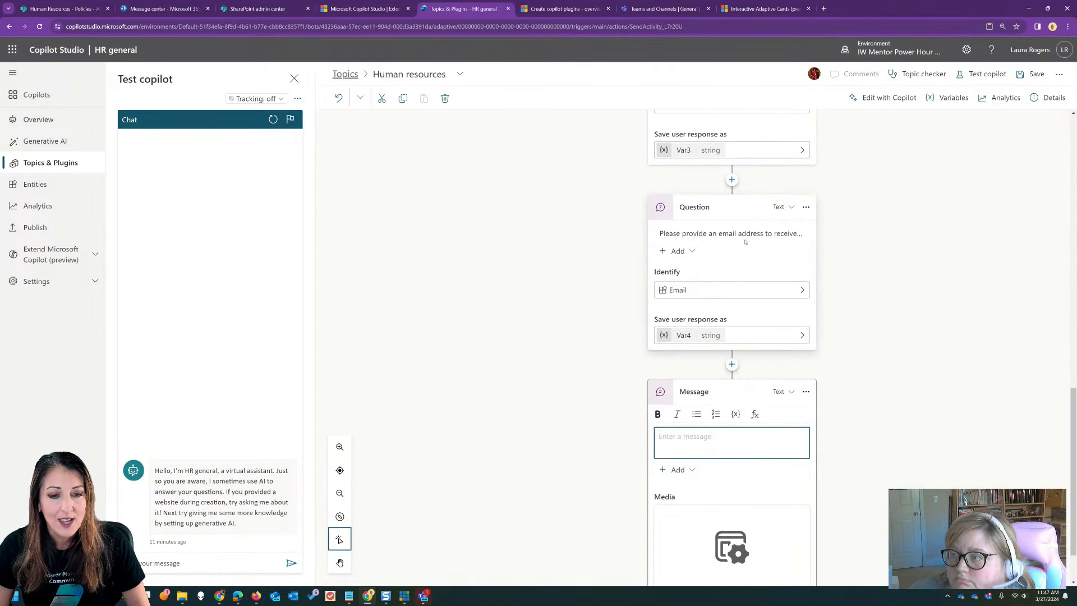
{"action": "scroll", "coordinate": [746, 242], "scroll_direction": "up", "scroll_amount": 3}
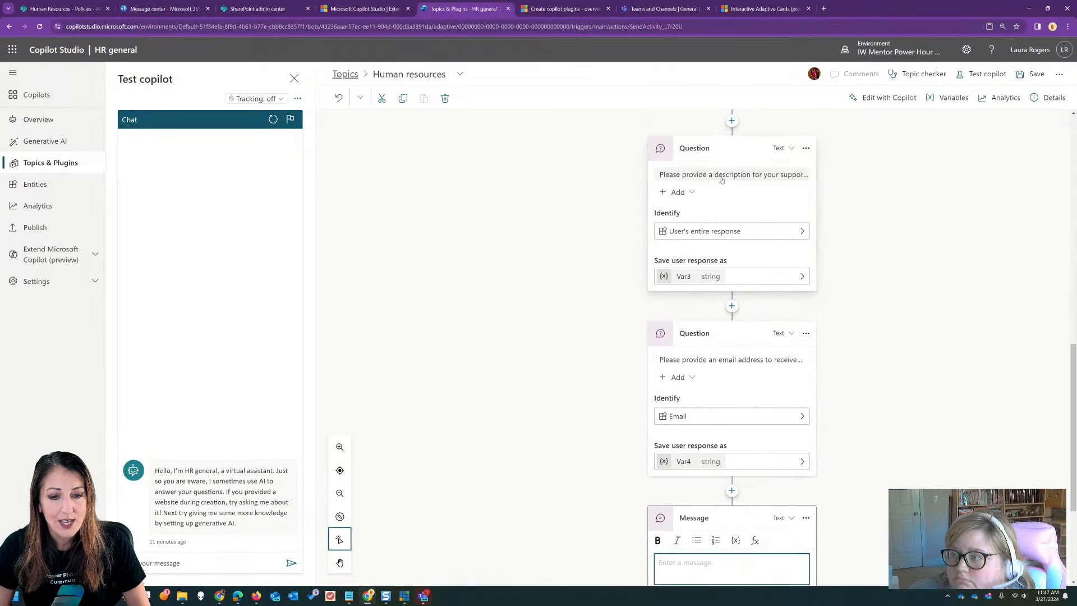
{"action": "left_click", "coordinate": [686, 276]}
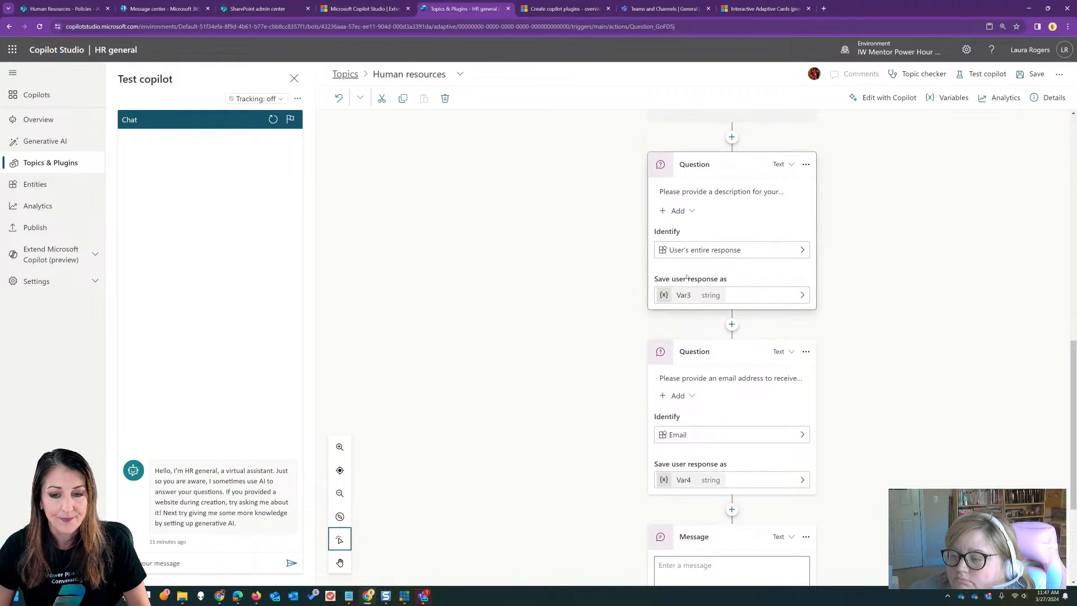
{"action": "left_click", "coordinate": [948, 99]}
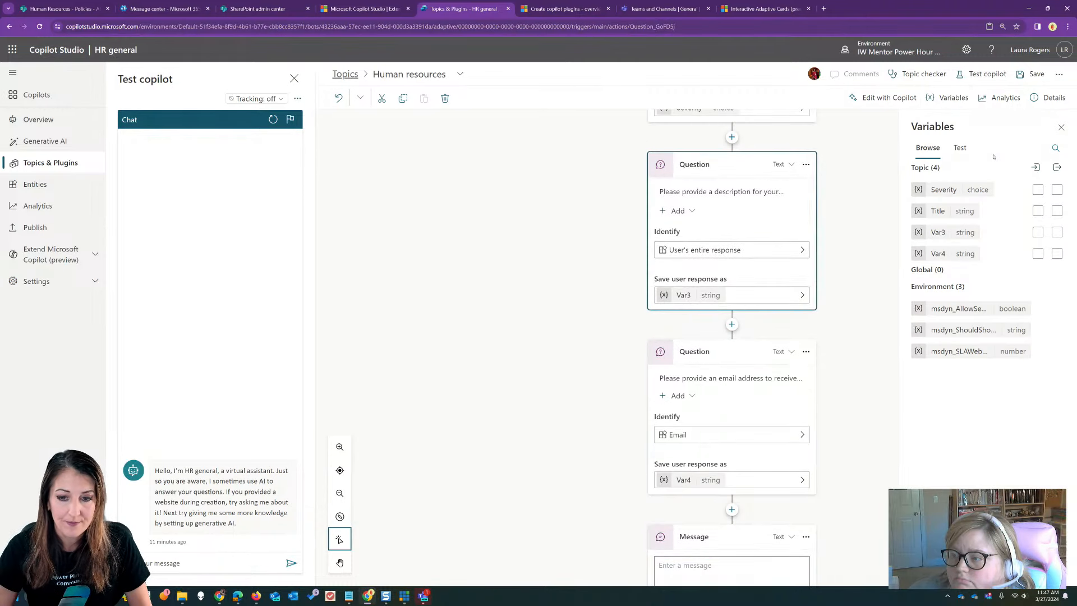
{"action": "left_click", "coordinate": [939, 232]}
{"action": "left_click", "coordinate": [928, 165]}
{"action": "left_click_drag", "start_coordinate": [930, 166], "coordinate": [913, 166]}
{"action": "type", "text": "Des"}
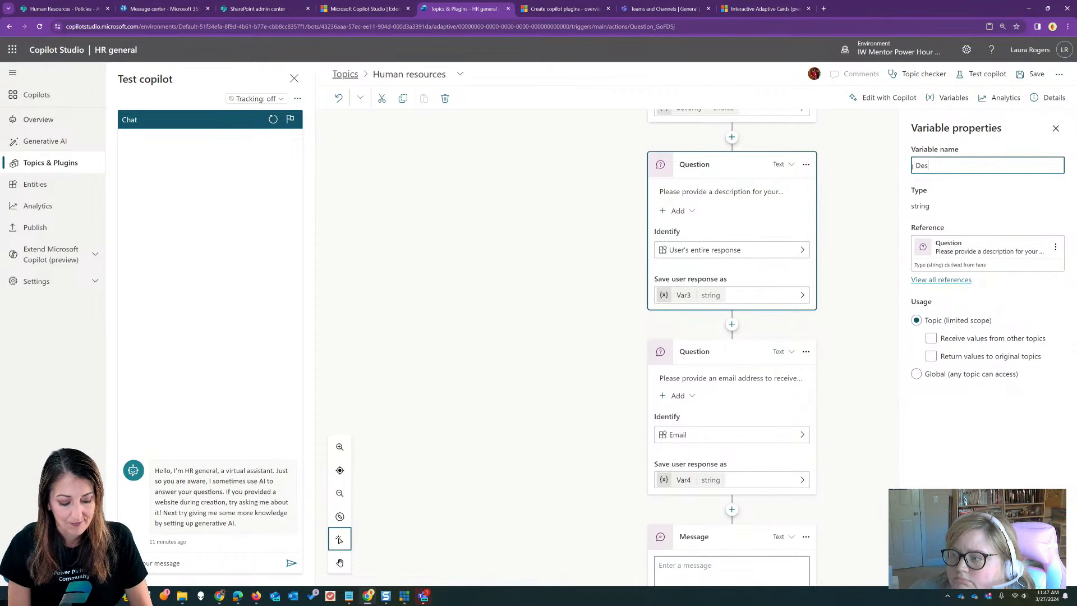
{"action": "type", "text": "cript"}
{"action": "type", "text": "ption"}
{"action": "left_click", "coordinate": [731, 343]}
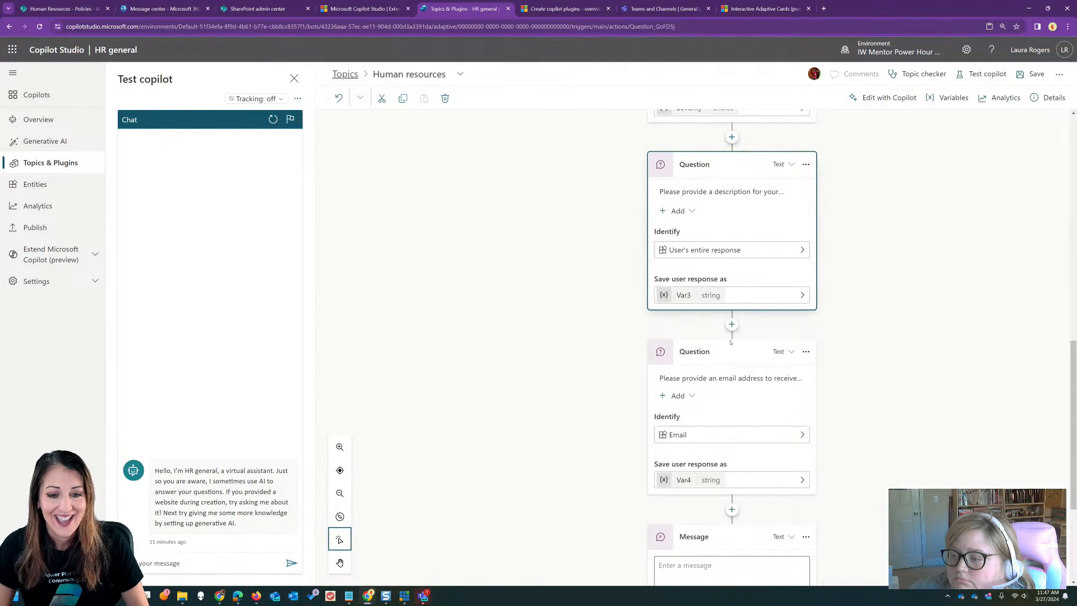
Rename the variable that stores the email address question's response as Email
{"action": "left_click", "coordinate": [950, 98]}
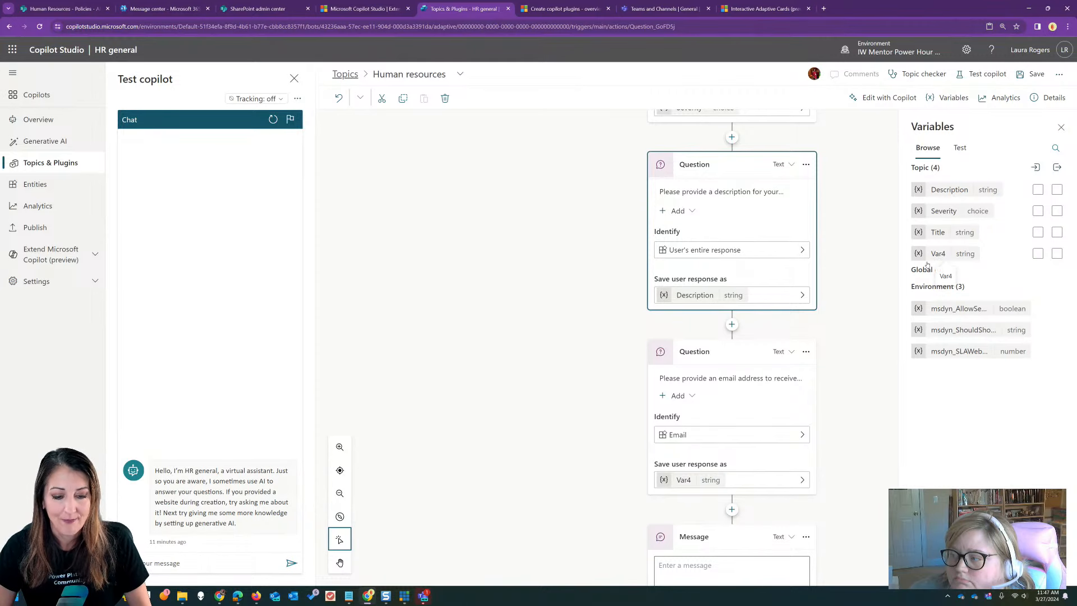
{"action": "left_click", "coordinate": [938, 253]}
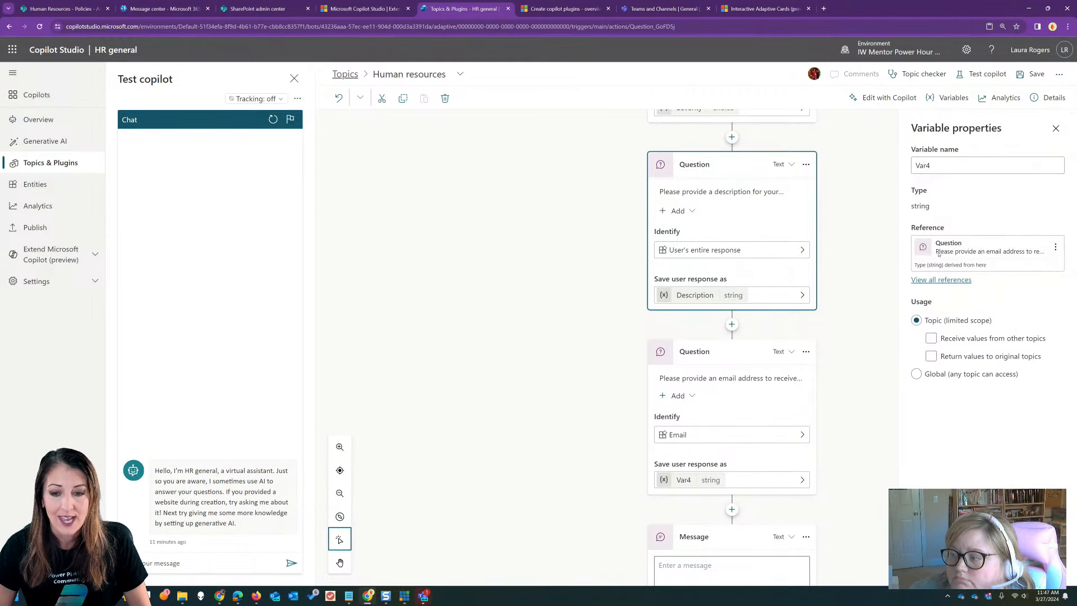
{"action": "left_click_drag", "start_coordinate": [932, 166], "coordinate": [905, 167]}
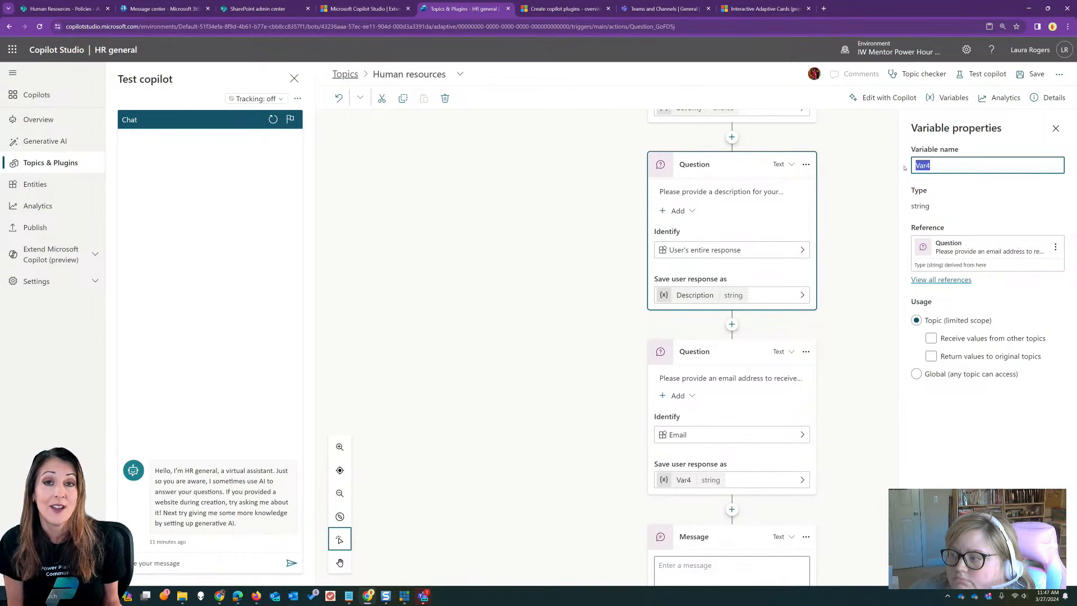
{"action": "type", "text": "Email"}
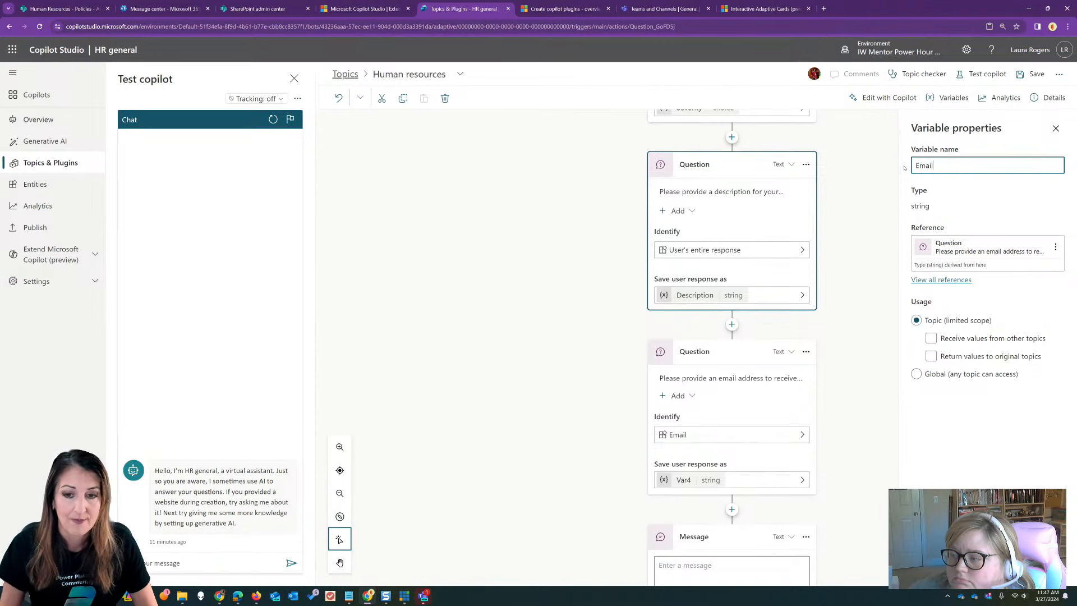
{"action": "left_click", "coordinate": [949, 98]}
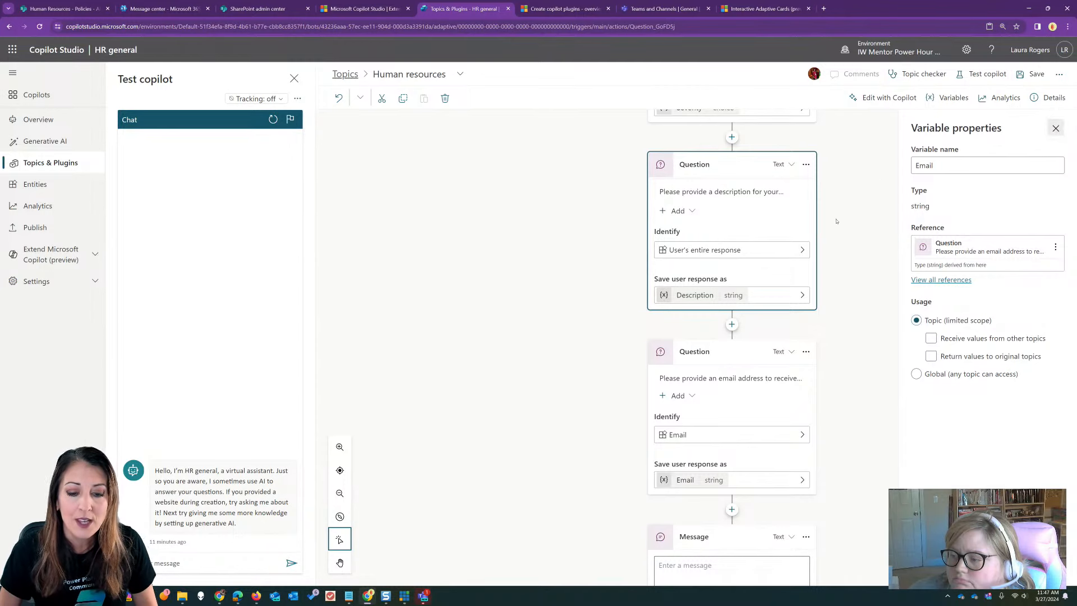
Expand the final message's Adaptive Card formula and replace the Title fact's quoted value with the variable reference Topic.Title
{"action": "scroll", "coordinate": [597, 260], "scroll_direction": "down", "scroll_amount": 3}
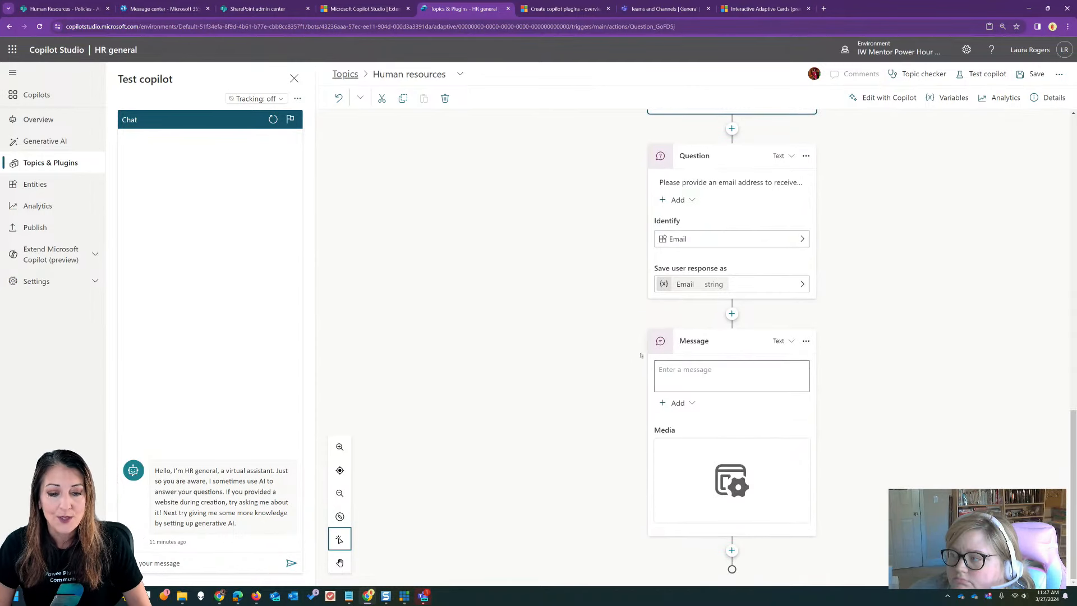
{"action": "left_click", "coordinate": [806, 438]}
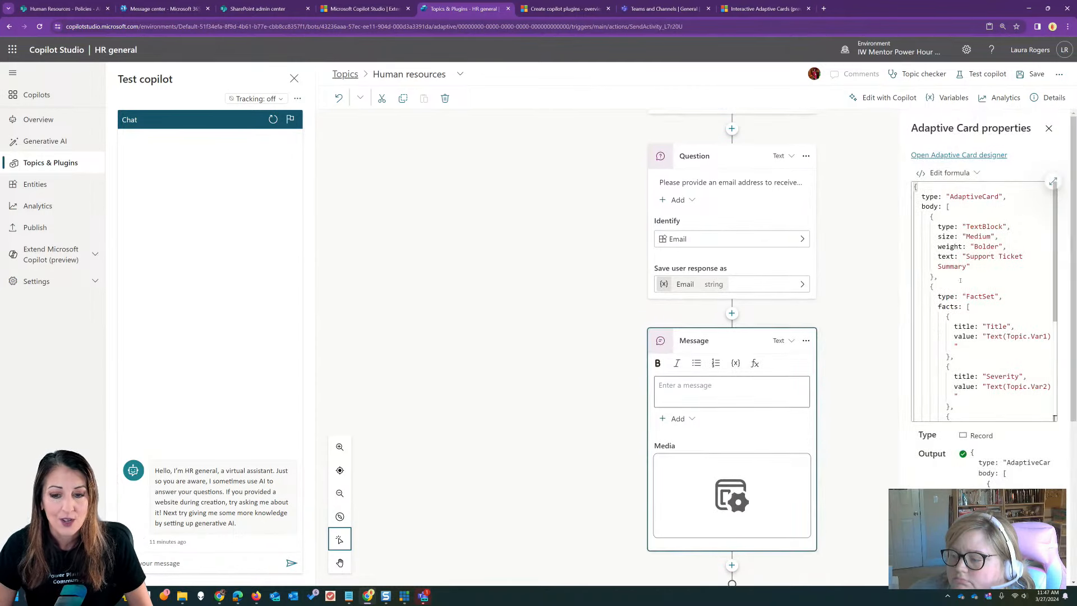
{"action": "left_click", "coordinate": [1025, 336]}
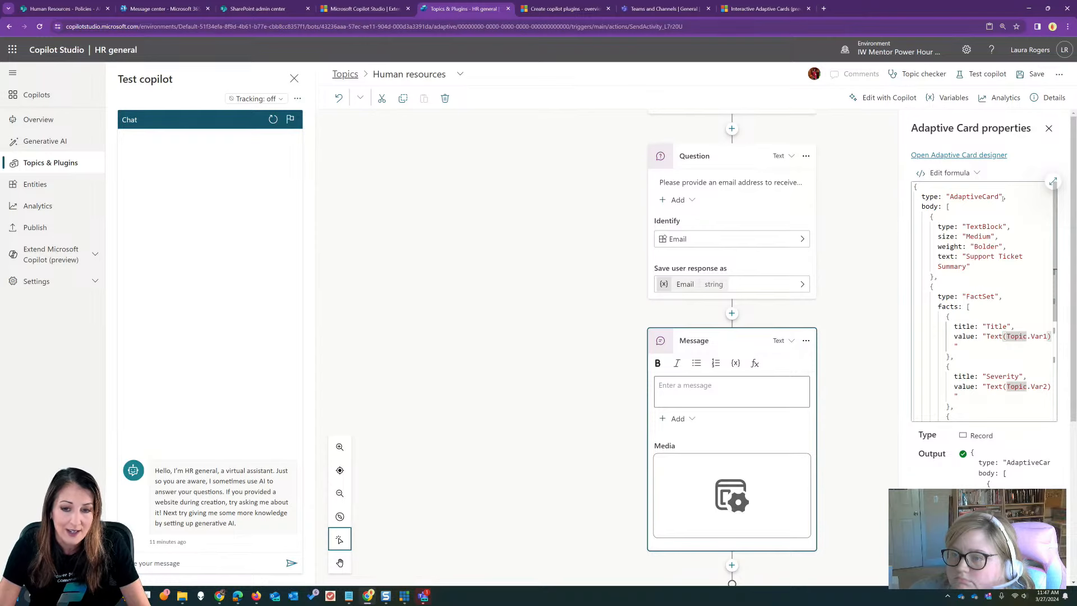
{"action": "left_click", "coordinate": [1053, 182]}
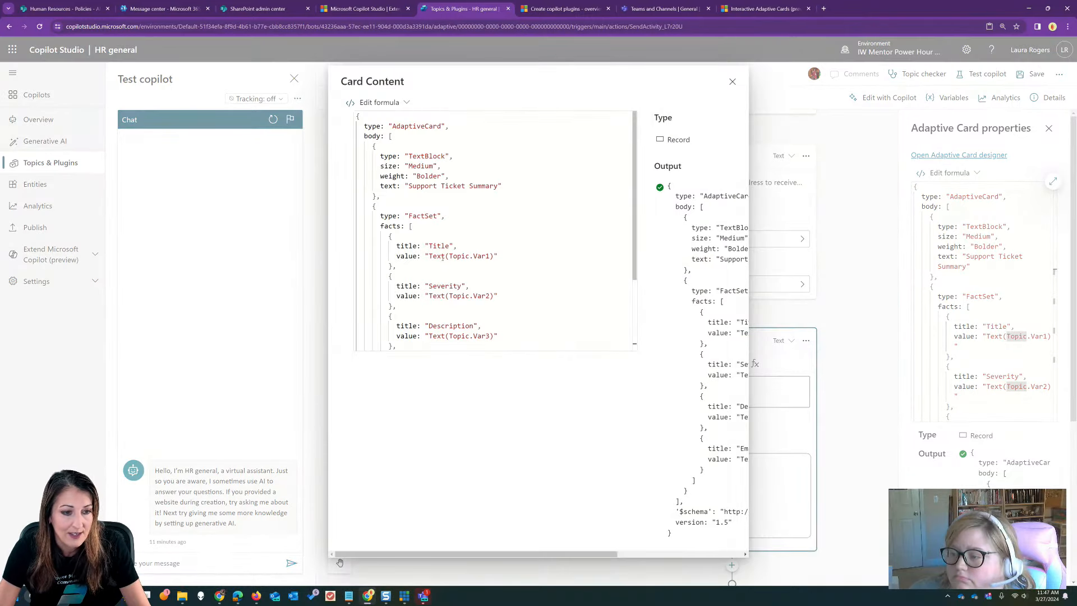
{"action": "left_click_drag", "start_coordinate": [426, 256], "coordinate": [499, 256]}
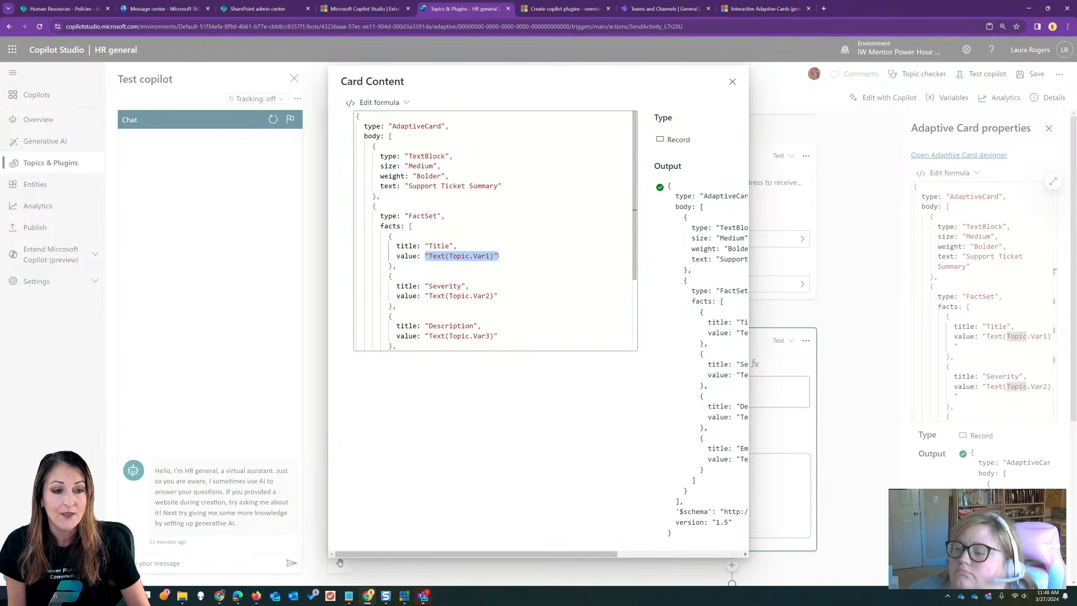
{"action": "key", "text": "BackSpace"}
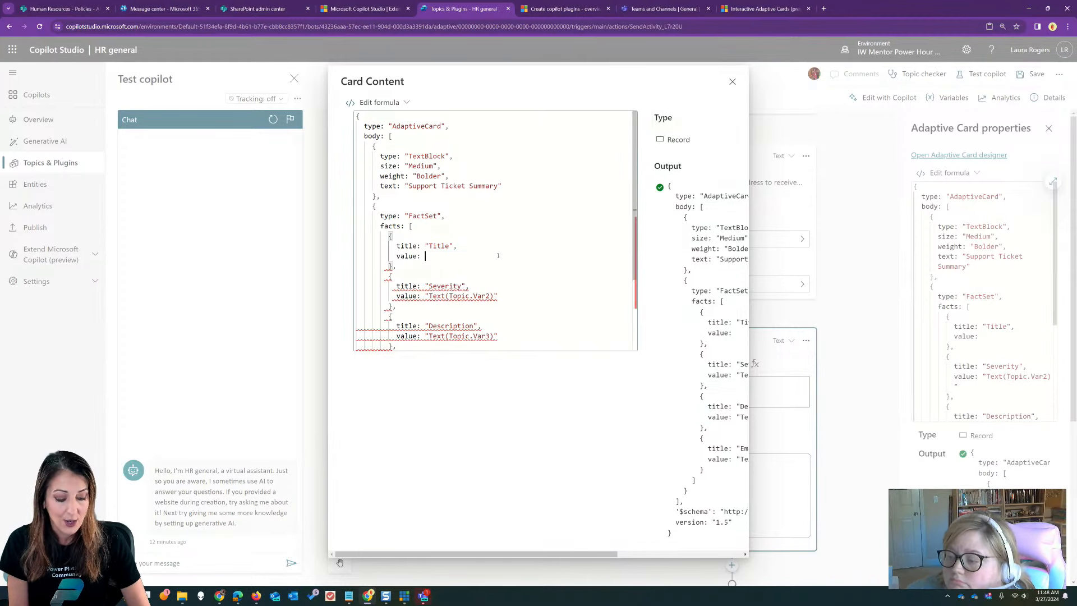
{"action": "type", "text": "Topic"}
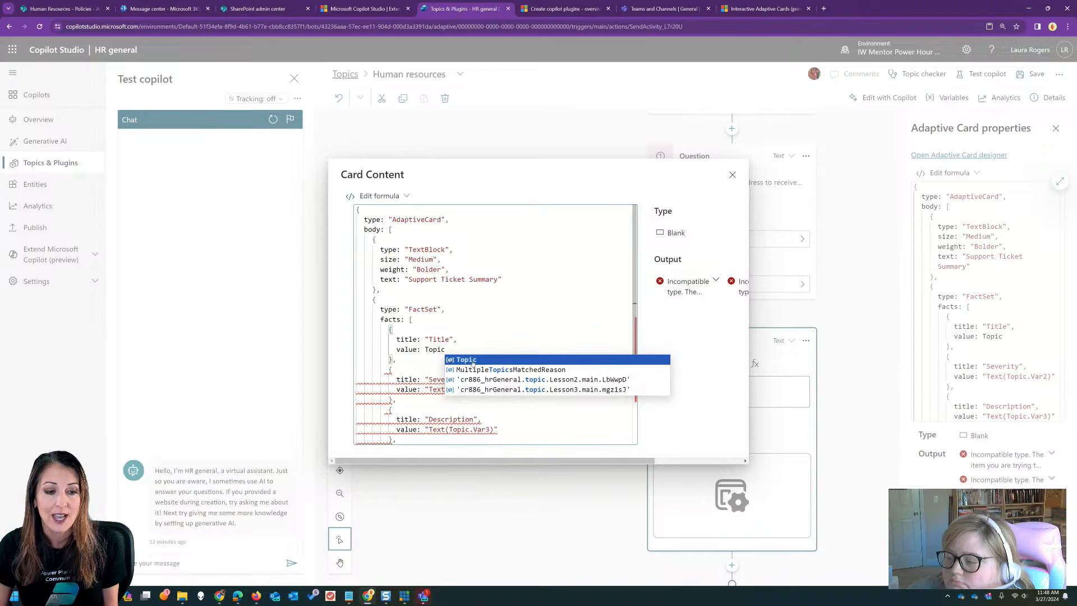
{"action": "left_click", "coordinate": [472, 361]}
{"action": "type", "text": "."}
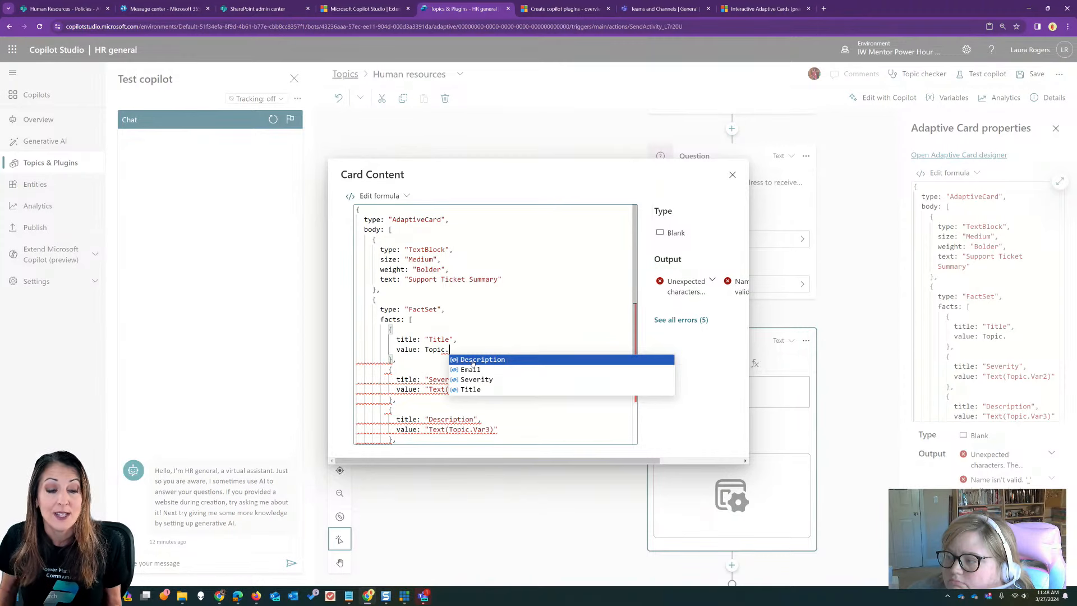
{"action": "left_click", "coordinate": [470, 390]}
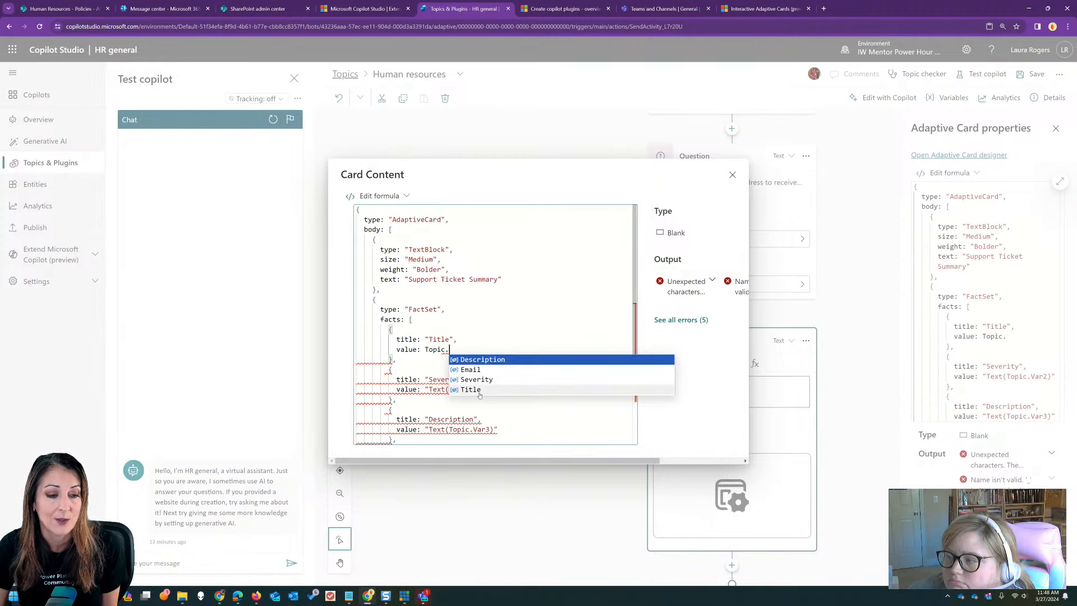
Replace the Severity fact's quoted value in the card formula with Topic.Severity
{"action": "left_click_drag", "start_coordinate": [498, 296], "coordinate": [426, 296]}
{"action": "type", "text": "Topic."}
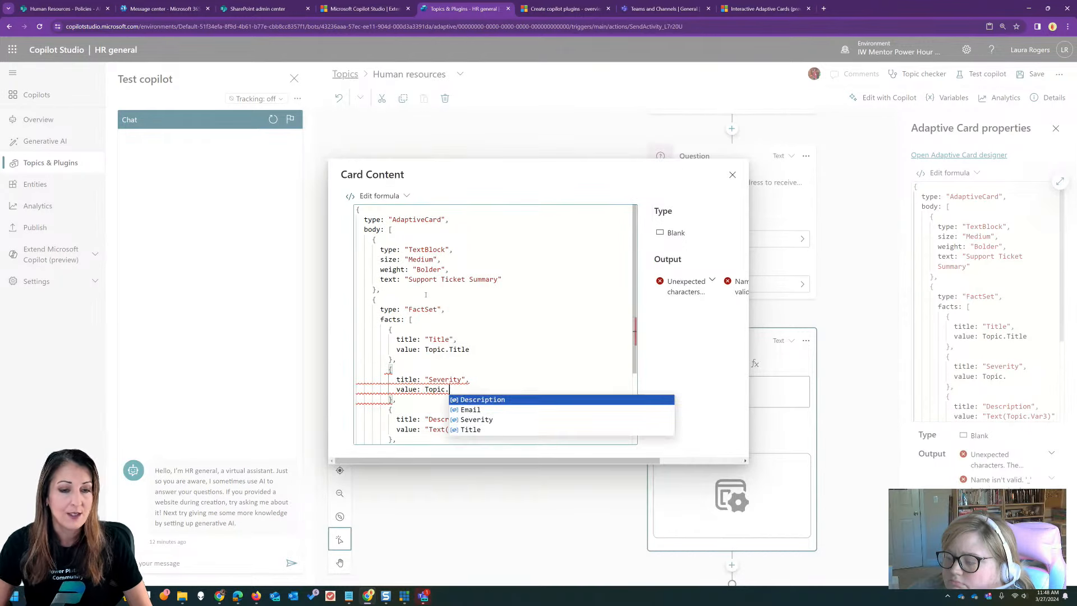
{"action": "left_click", "coordinate": [490, 419]}
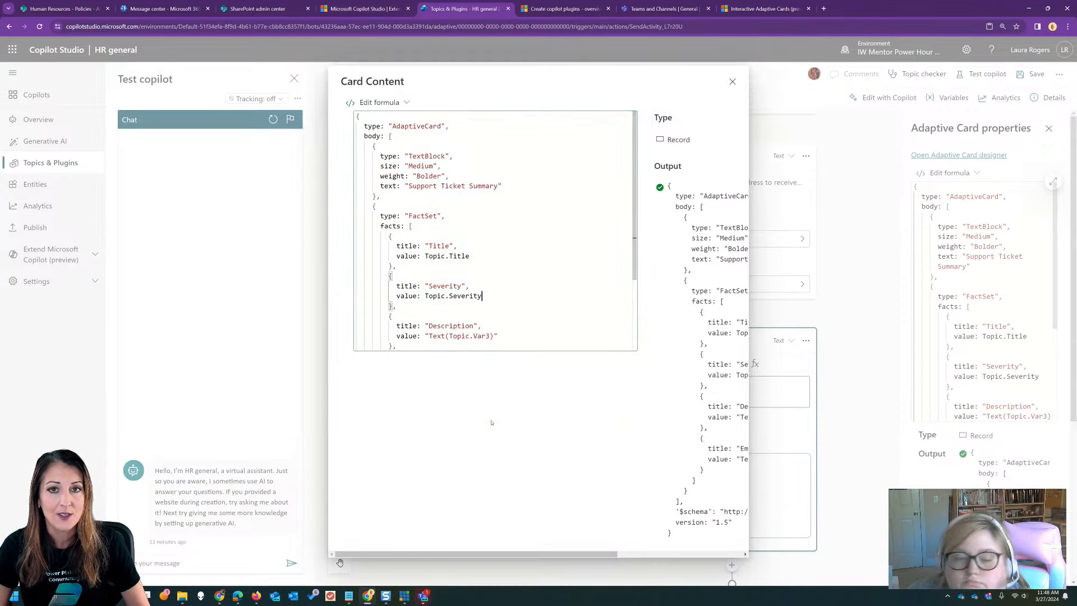
Replace the Description fact's quoted value in the card formula with Topic.Description
{"action": "scroll", "coordinate": [439, 257], "scroll_direction": "down", "scroll_amount": 3}
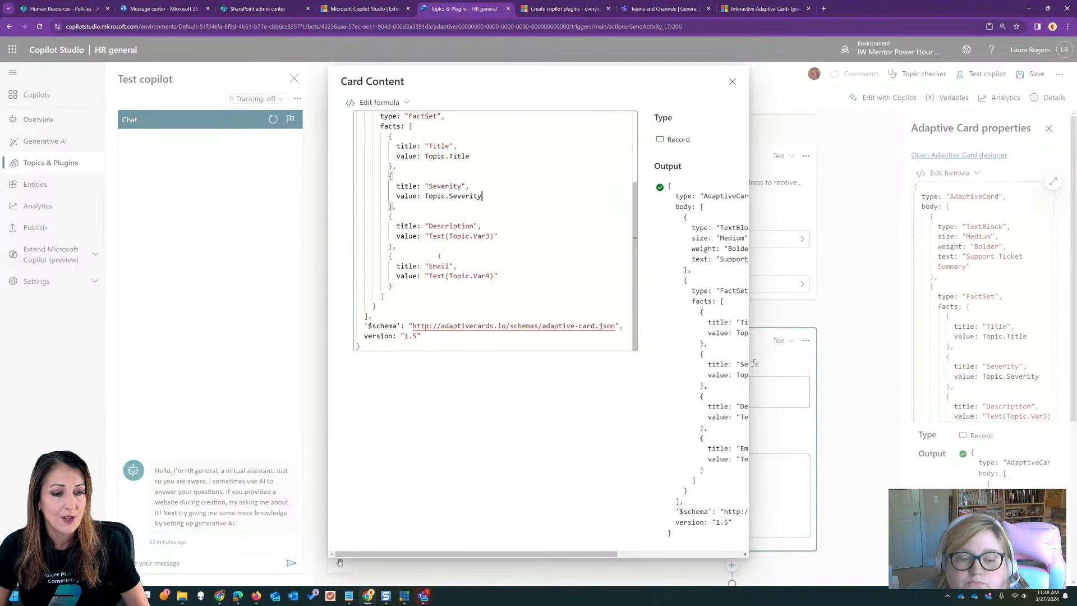
{"action": "left_click_drag", "start_coordinate": [425, 236], "coordinate": [498, 236]}
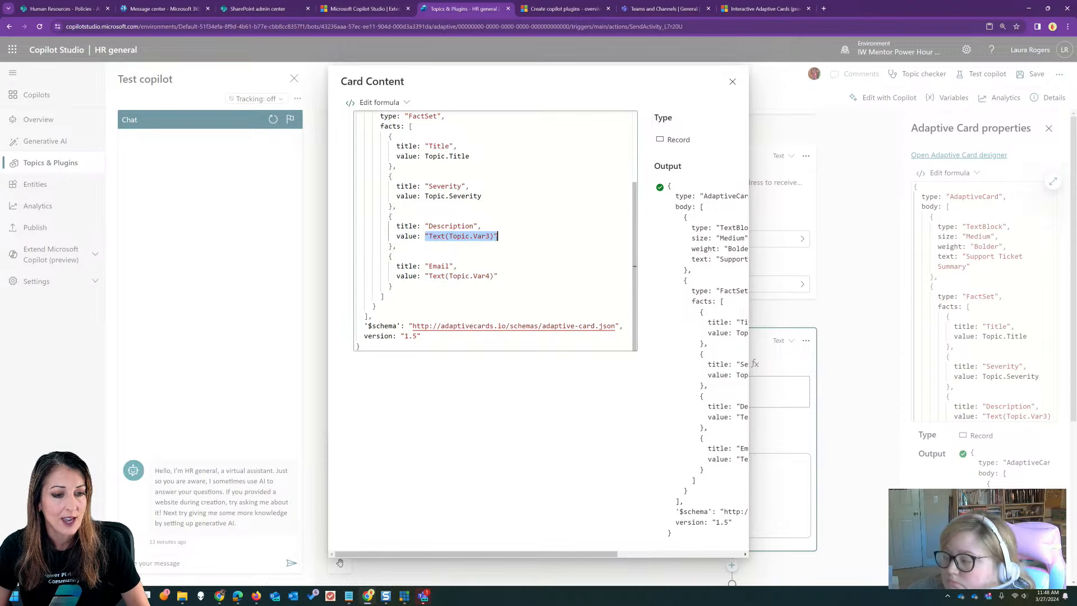
{"action": "type", "text": "Topic"}
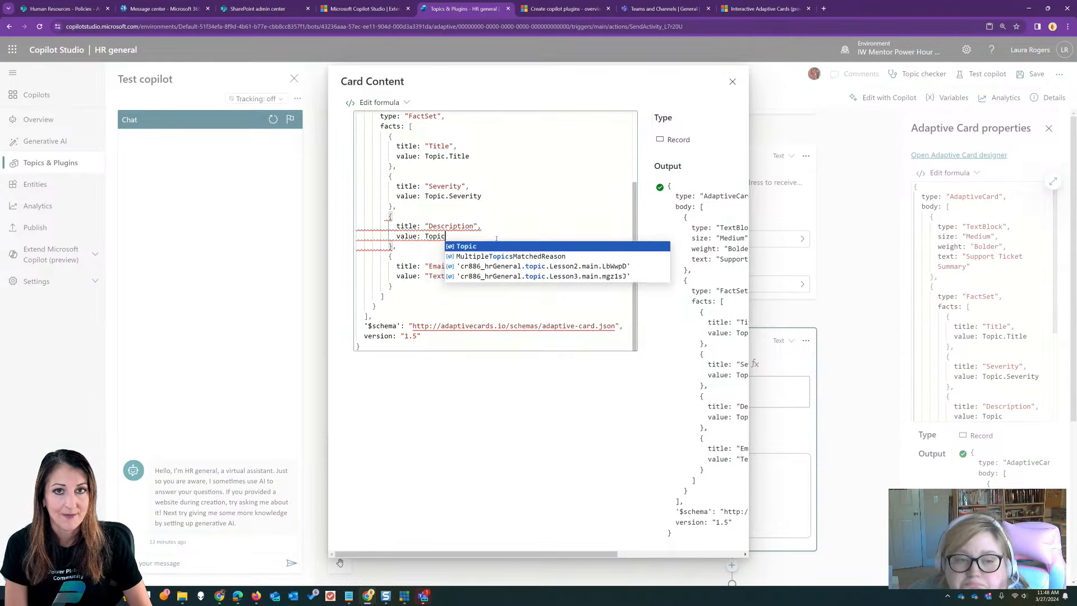
{"action": "type", "text": ".d"}
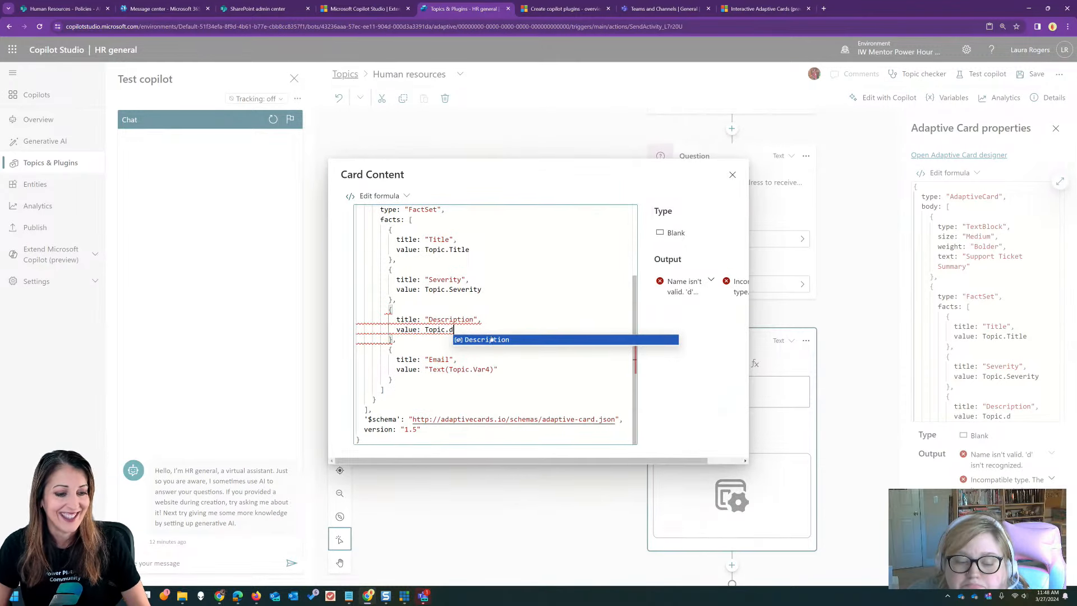
{"action": "left_click", "coordinate": [491, 340]}
Replace the Email fact's quoted value with Topic.Email and close the expanded card formula editor
{"action": "left_click_drag", "start_coordinate": [426, 276], "coordinate": [497, 276]}
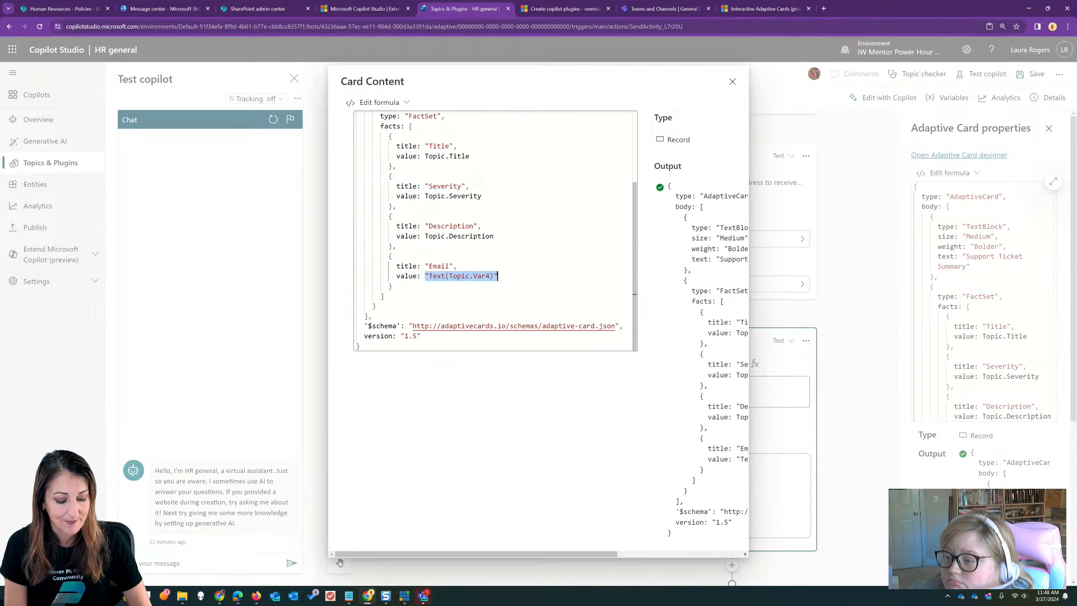
{"action": "type", "text": "Topic."}
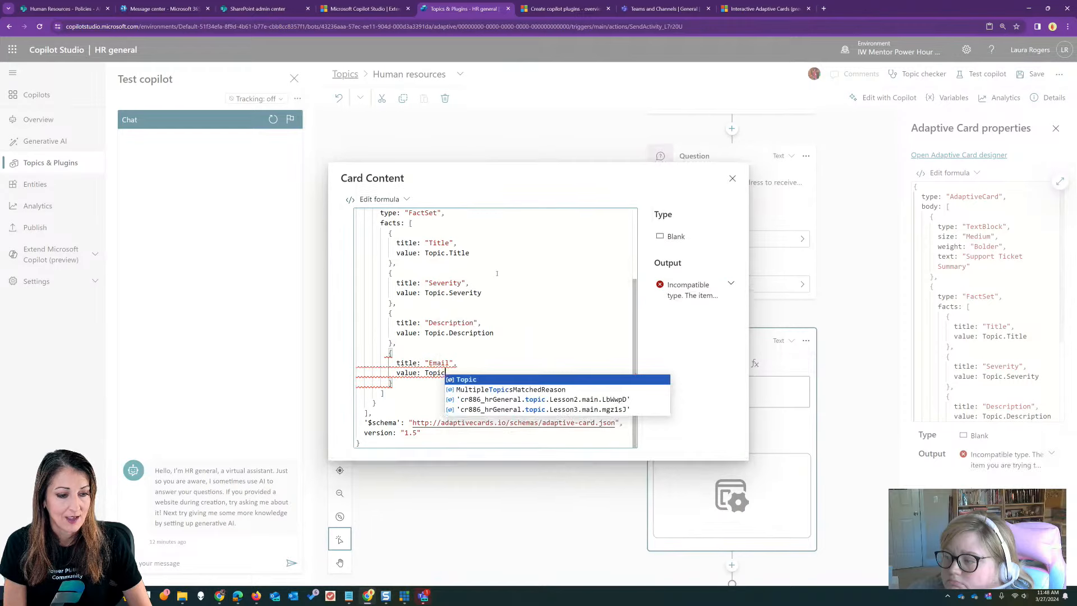
{"action": "left_click", "coordinate": [492, 389]}
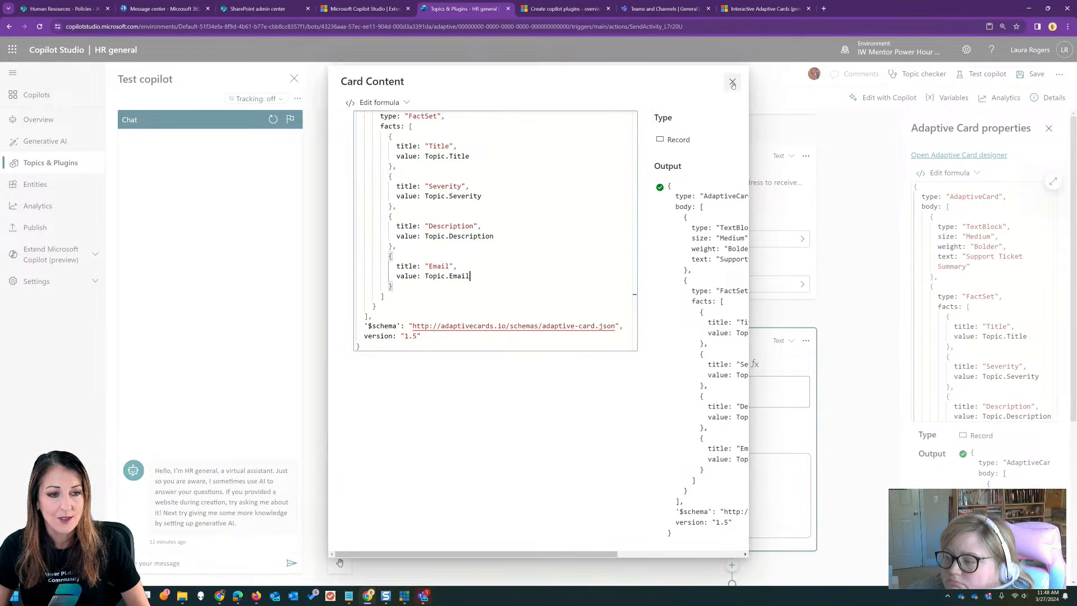
{"action": "left_click", "coordinate": [732, 81]}
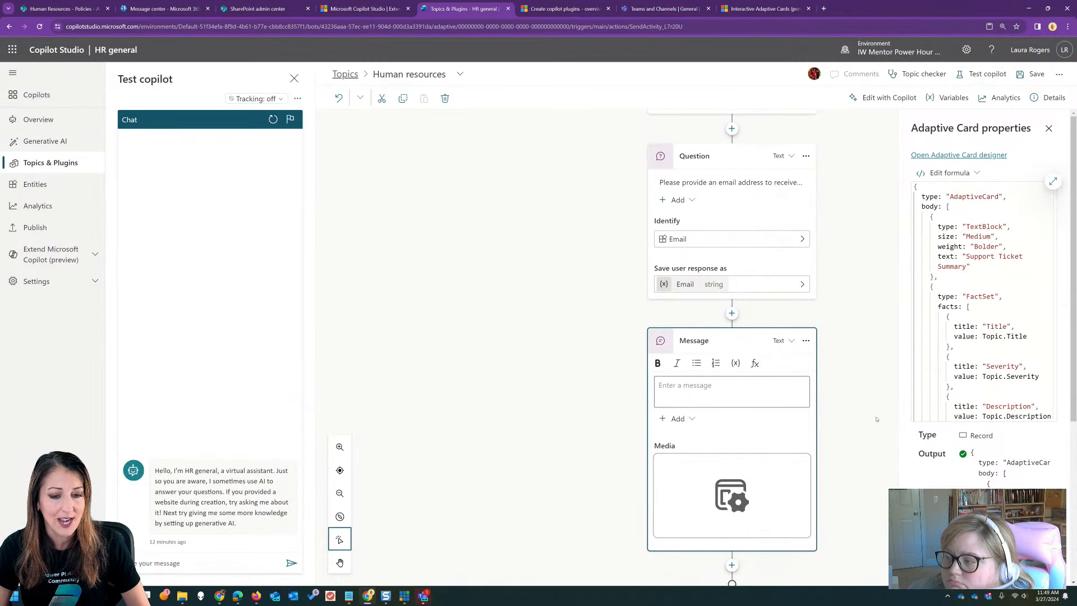
Trigger the Human resources topic in the test chat by sending the phrase "employee benefits"
{"action": "scroll", "coordinate": [808, 449], "scroll_direction": "down", "scroll_amount": 1}
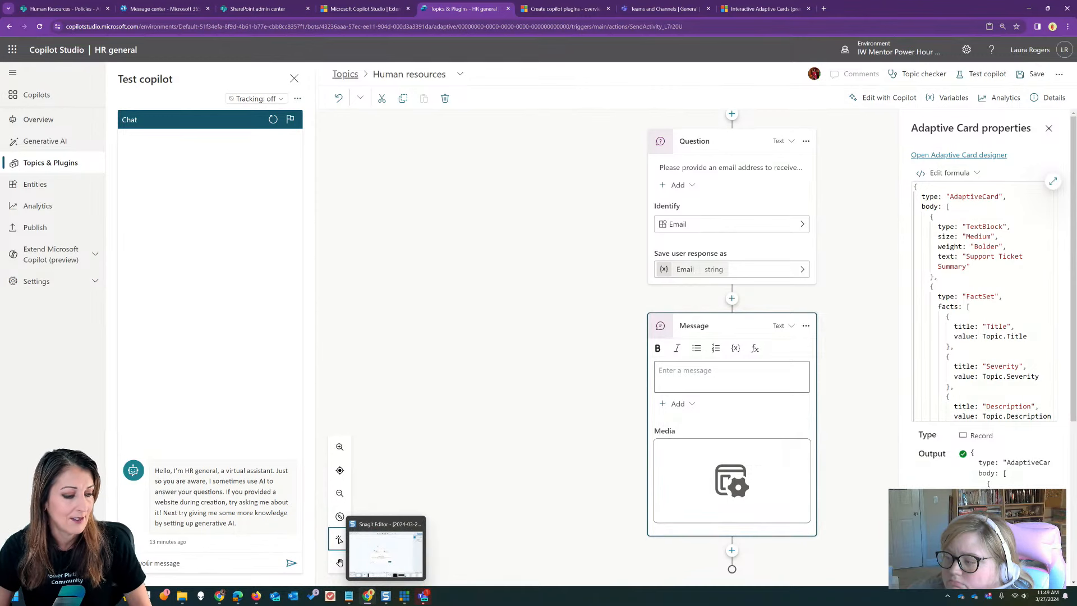
{"action": "left_click", "coordinate": [218, 564]}
{"action": "scroll", "coordinate": [550, 421], "scroll_direction": "up", "scroll_amount": 10}
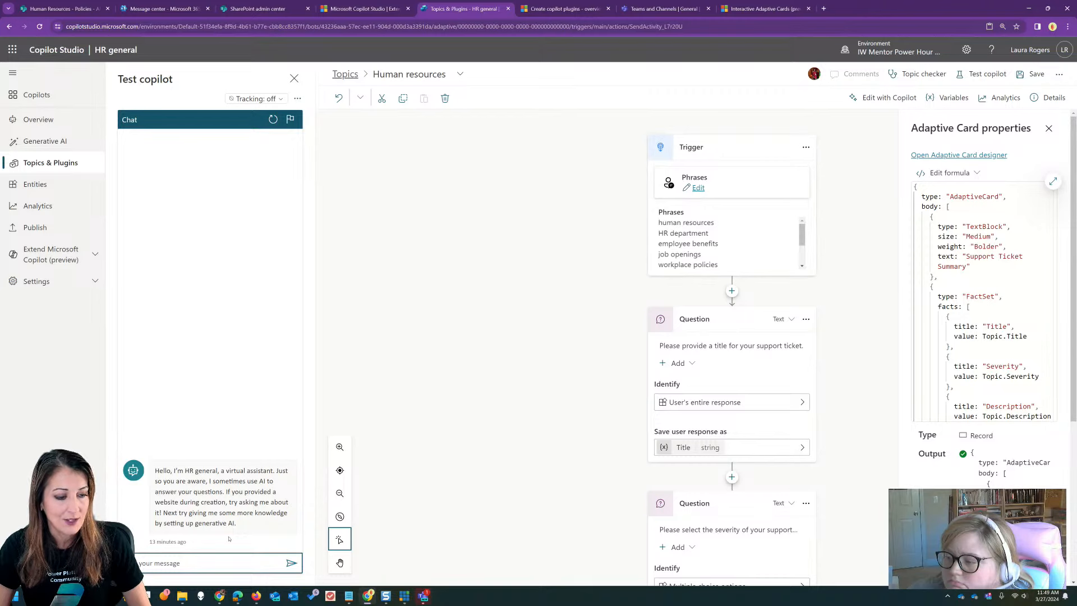
{"action": "type", "text": "employ"}
{"action": "type", "text": "ee be"}
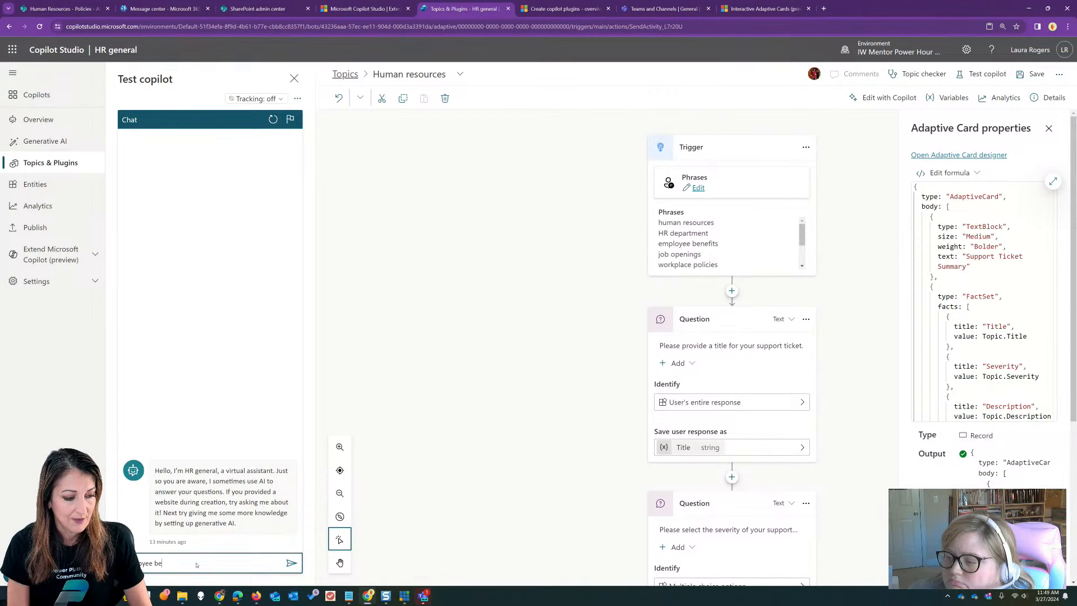
{"action": "type", "text": "nefits"}
{"action": "key", "text": "Return"}
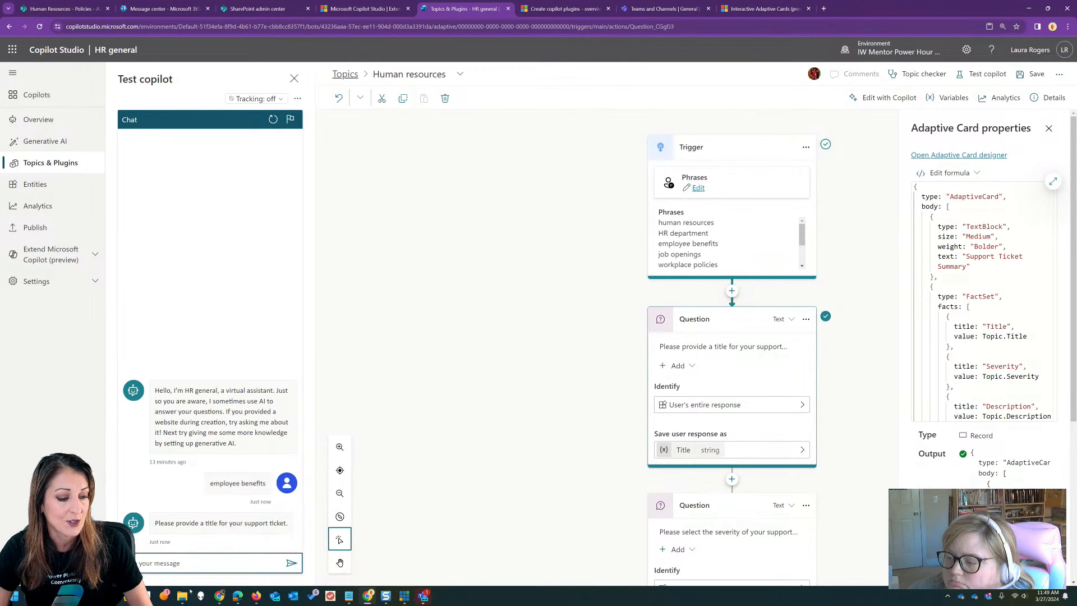
Answer the test chat's ticket title question with BSOD and choose High as the severity
{"action": "left_click", "coordinate": [194, 561]}
{"action": "left_click", "coordinate": [193, 563]}
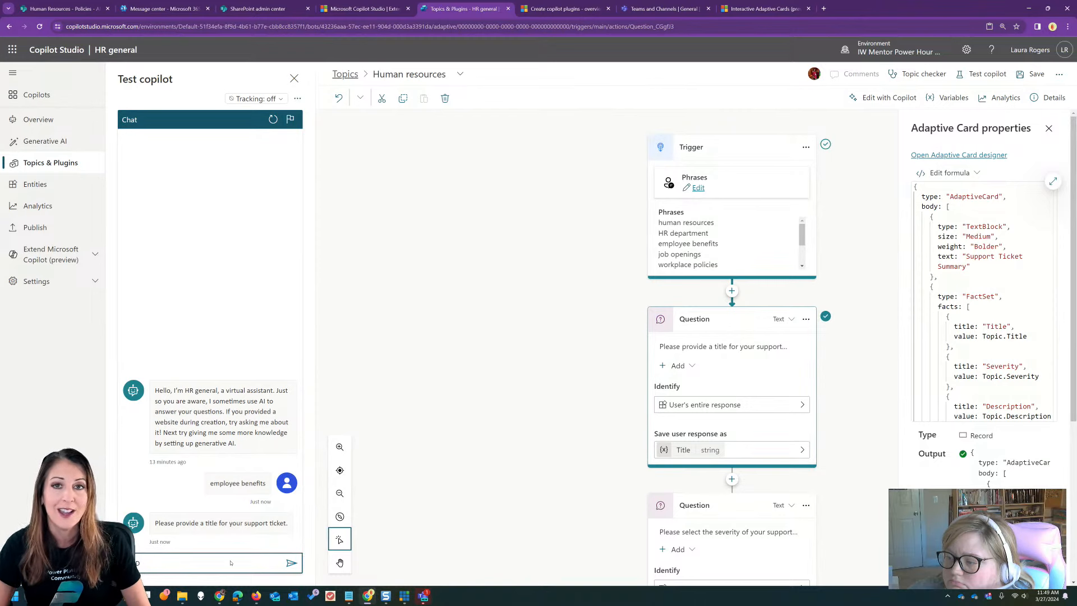
{"action": "type", "text": "BSOD"}
{"action": "key", "text": "Return"}
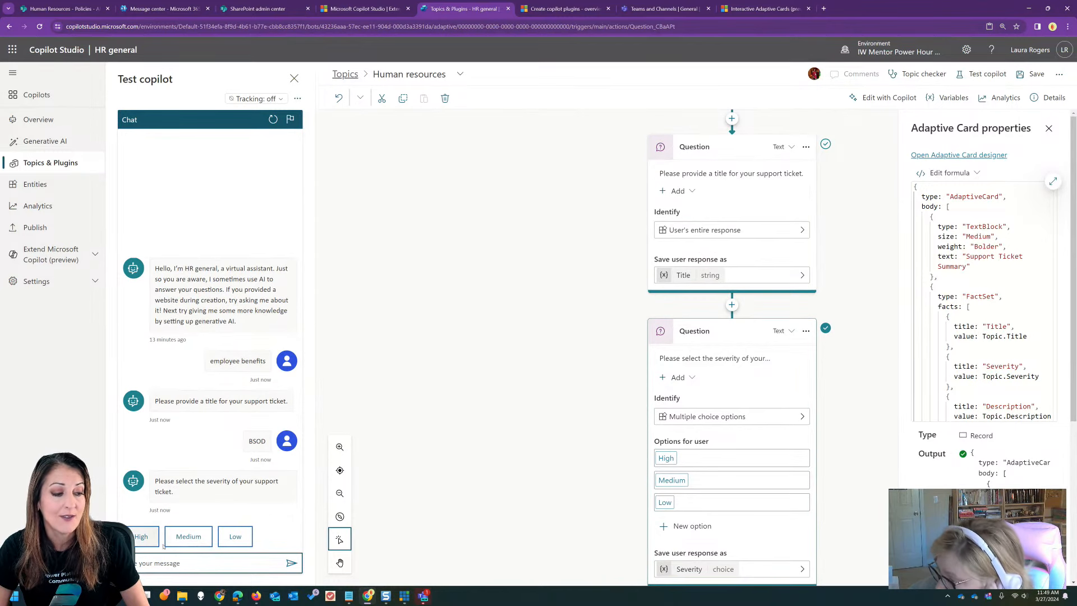
{"action": "left_click", "coordinate": [143, 538]}
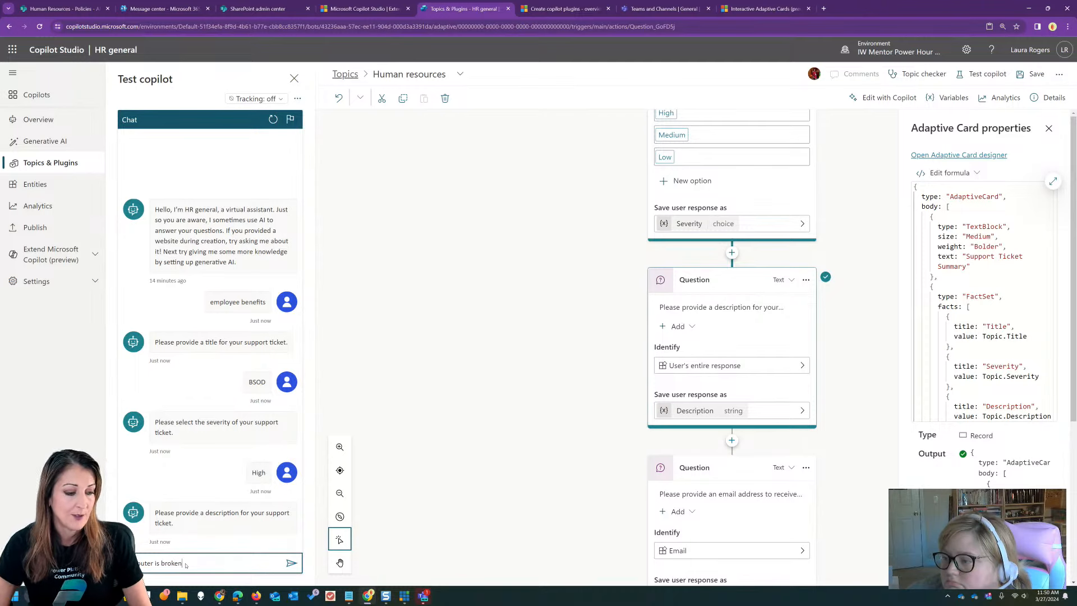
Send "Computer is broken" as the ticket description and enter an email address for the update notifications
{"action": "left_click", "coordinate": [292, 563]}
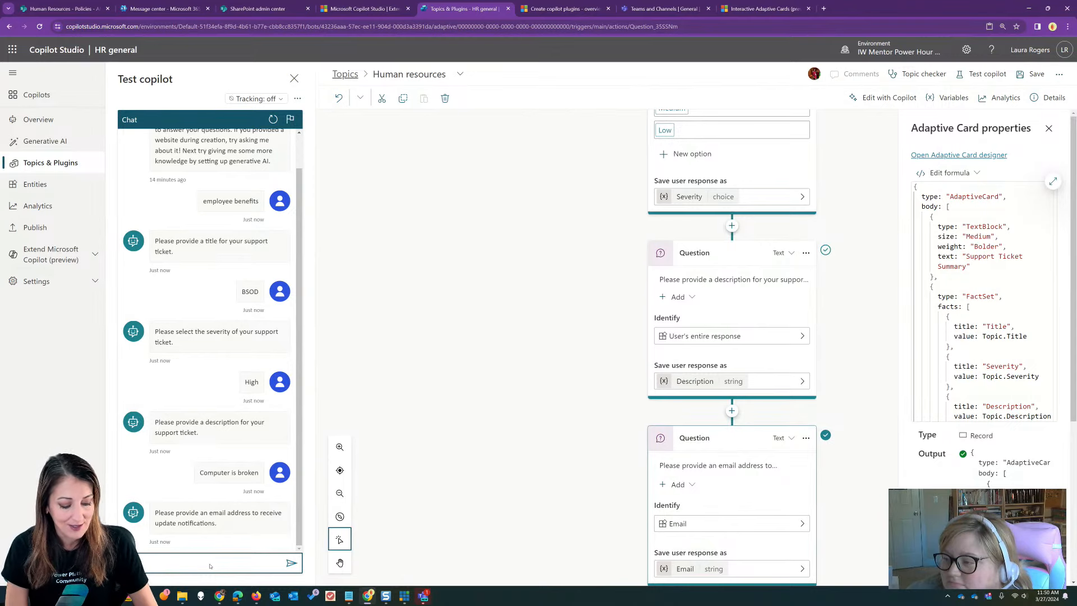
{"action": "type", "text": ".com"}
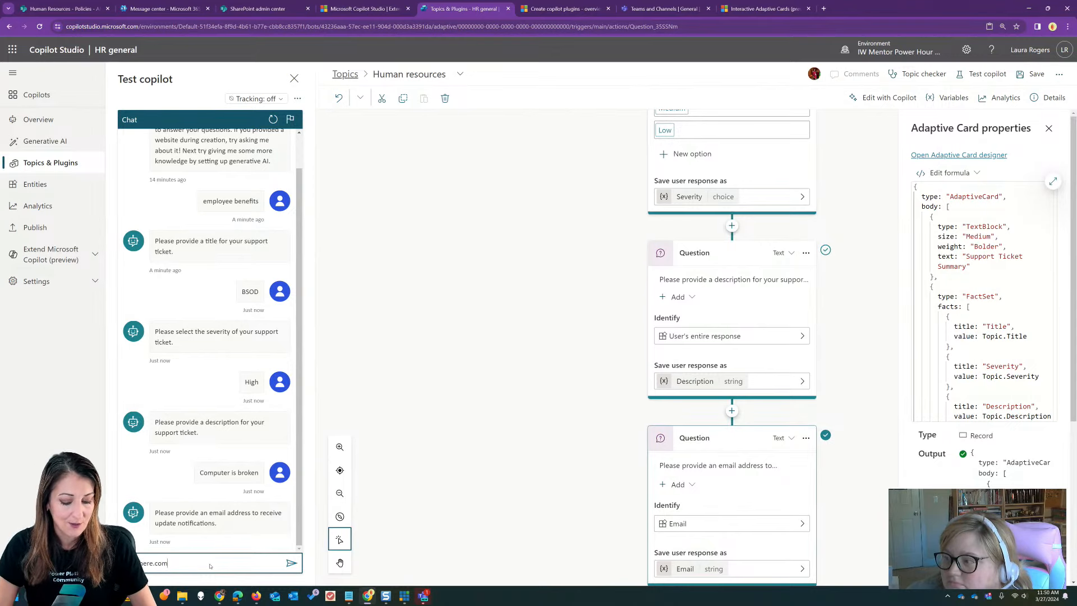
{"action": "key", "text": "Return"}
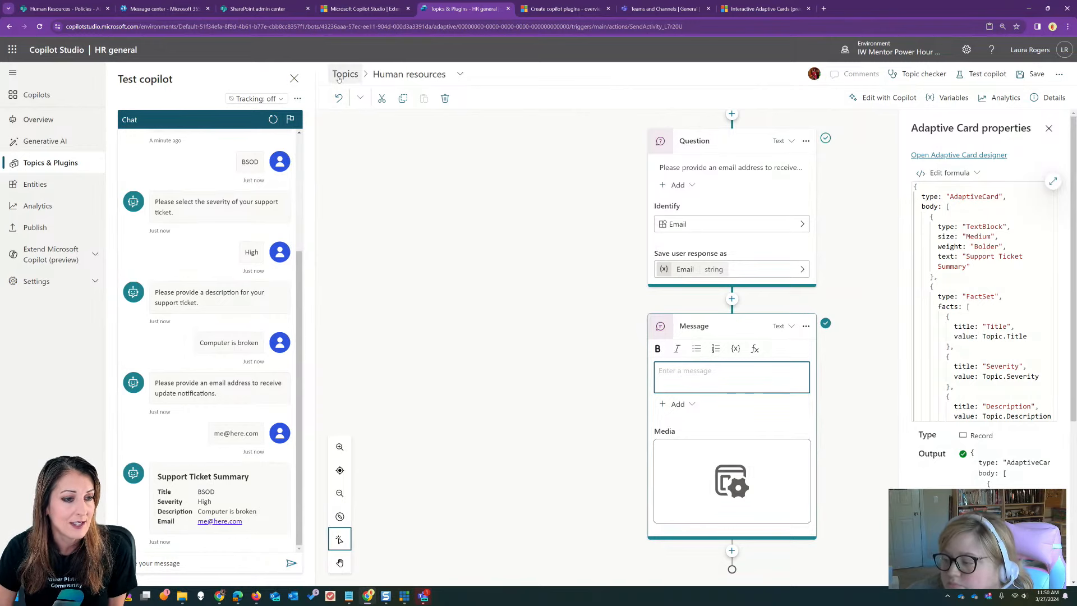
Save the Human resources topic and publish the HR general copilot, confirming the publication
{"action": "left_click", "coordinate": [1030, 73]}
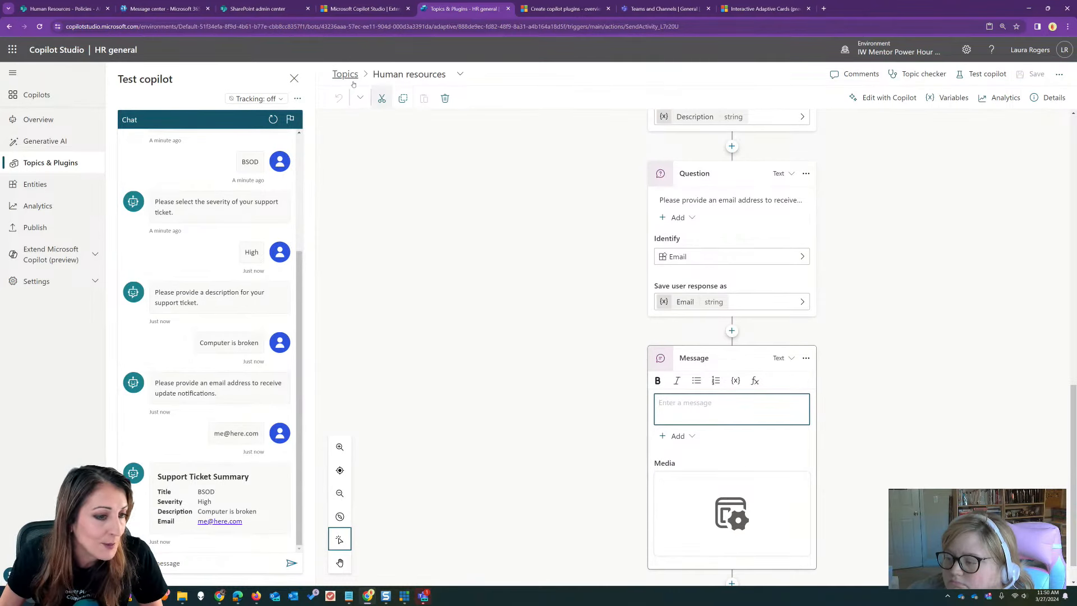
{"action": "left_click", "coordinate": [56, 167]}
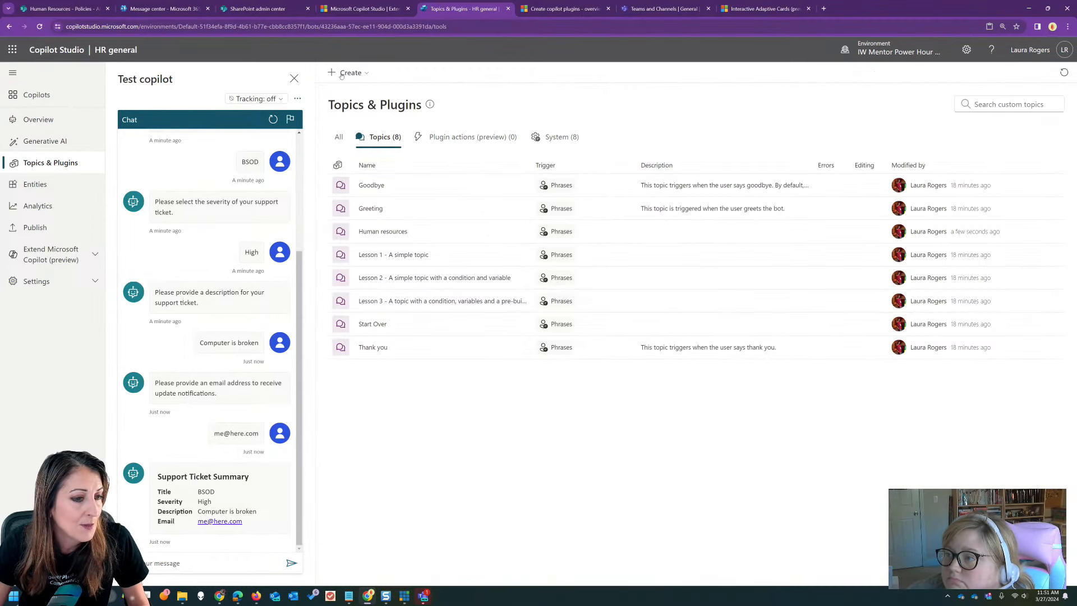
{"action": "left_click", "coordinate": [39, 119]}
{"action": "left_click", "coordinate": [44, 227]}
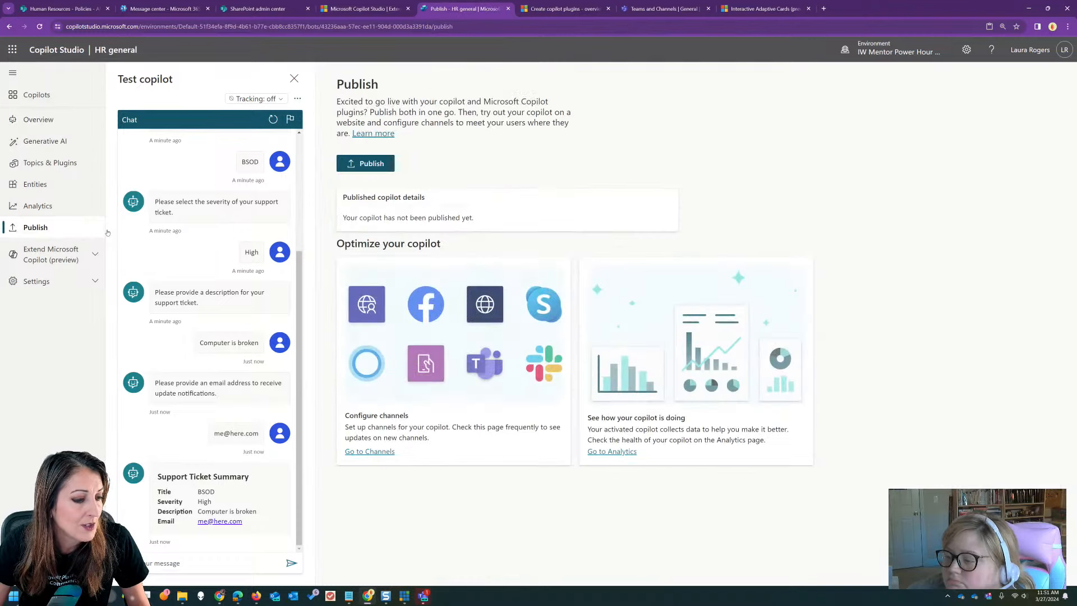
{"action": "left_click", "coordinate": [371, 165]}
{"action": "left_click", "coordinate": [586, 335]}
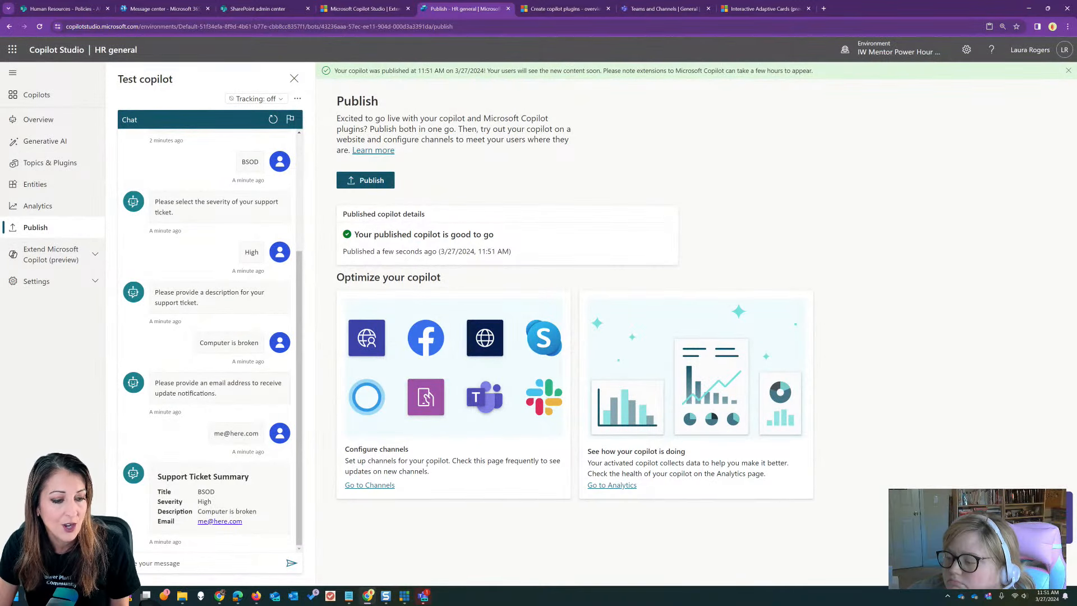
From the channels page, go to the copilot's authentication settings, change them to No authentication and save the configuration
{"action": "left_click", "coordinate": [380, 486]}
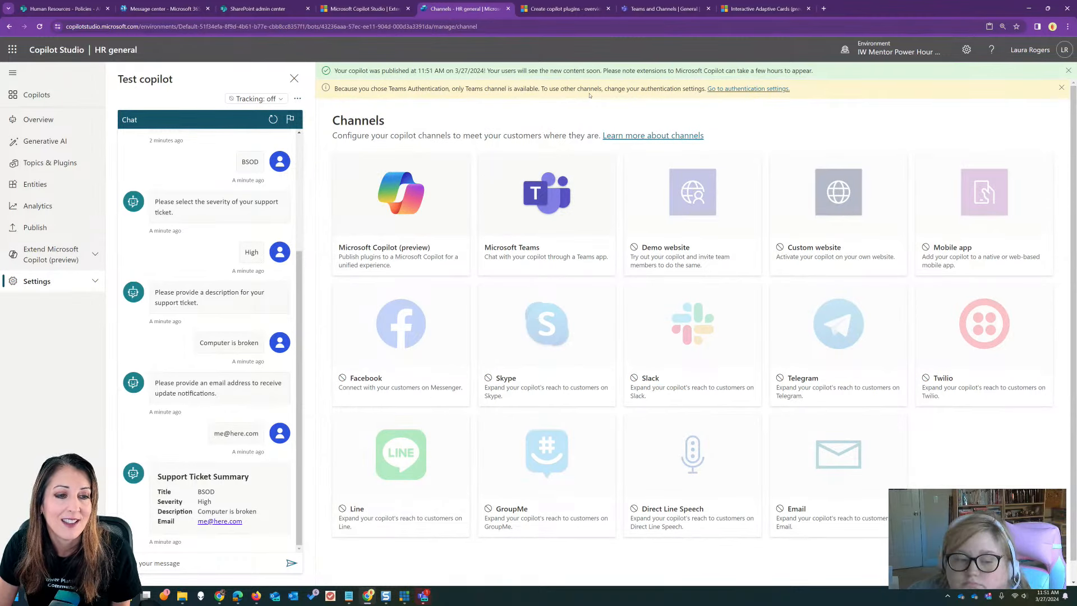
{"action": "left_click", "coordinate": [729, 88]}
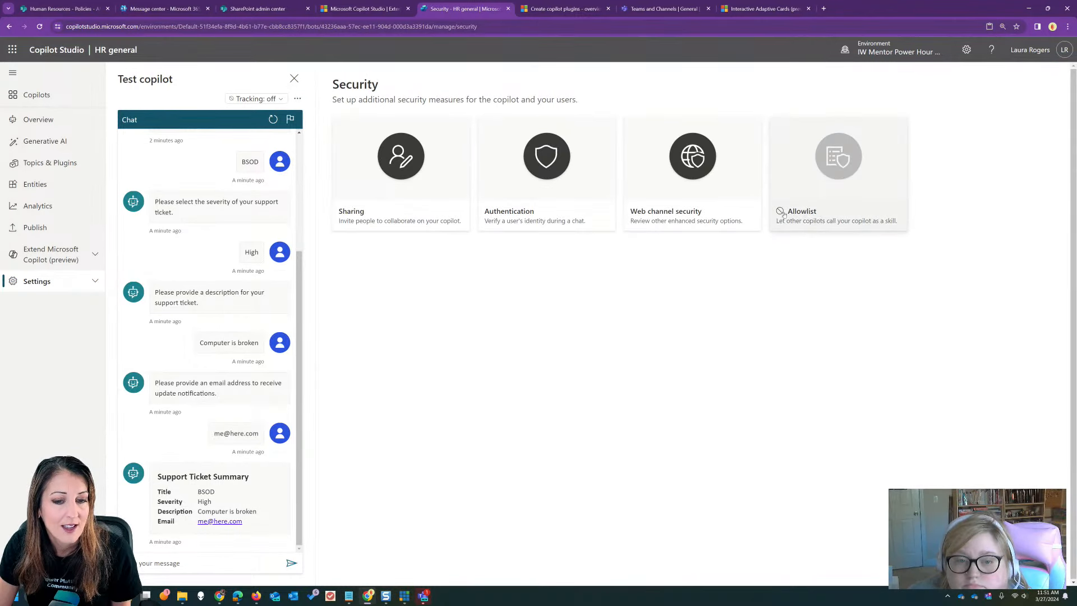
{"action": "left_click", "coordinate": [593, 214]}
{"action": "left_click", "coordinate": [756, 129]}
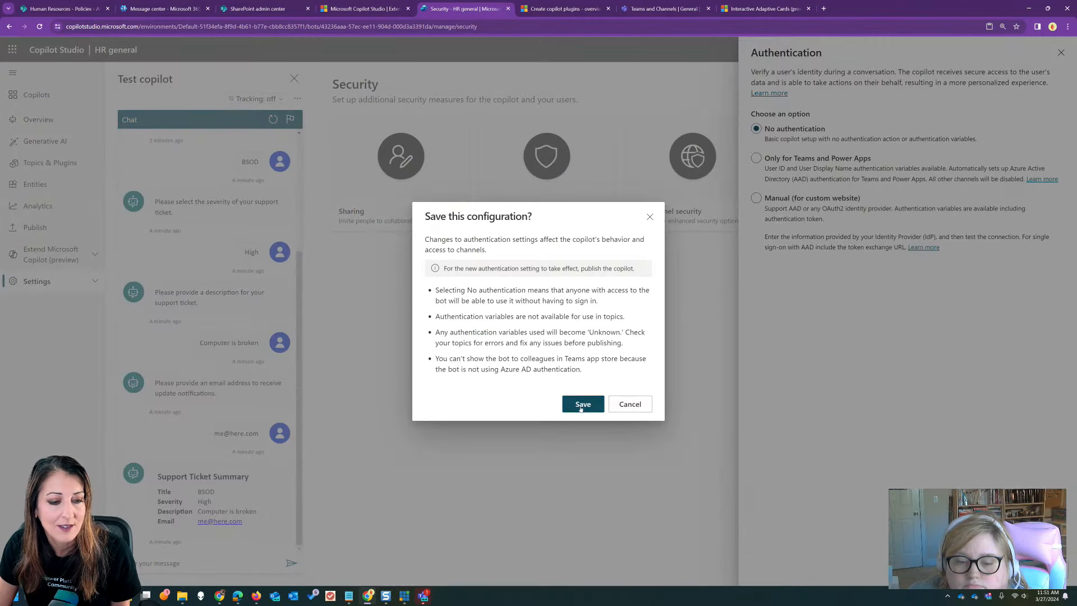
{"action": "left_click", "coordinate": [580, 405]}
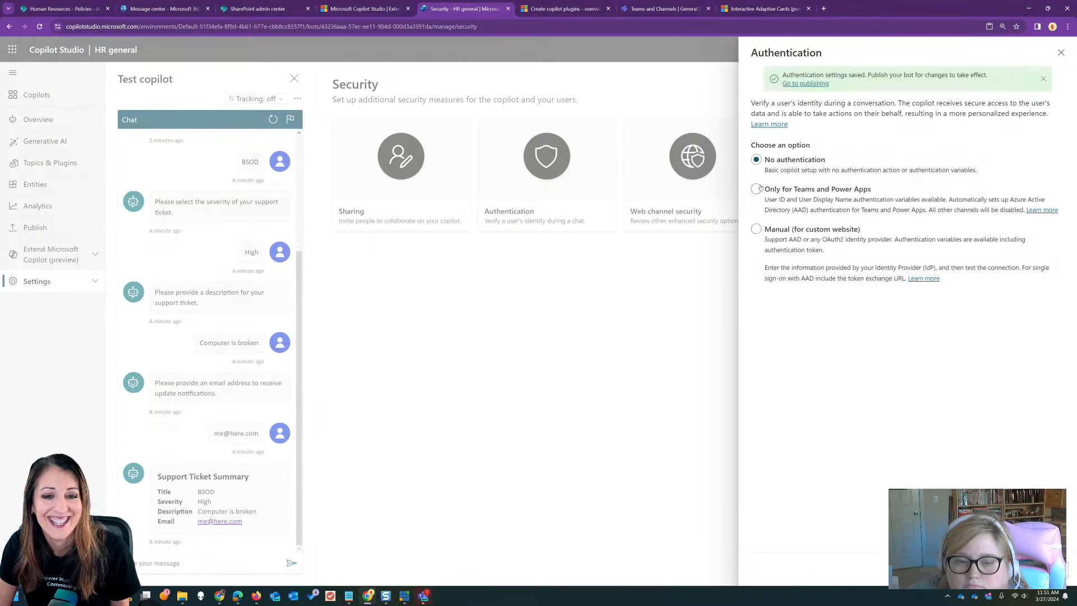
{"action": "left_click", "coordinate": [1062, 52]}
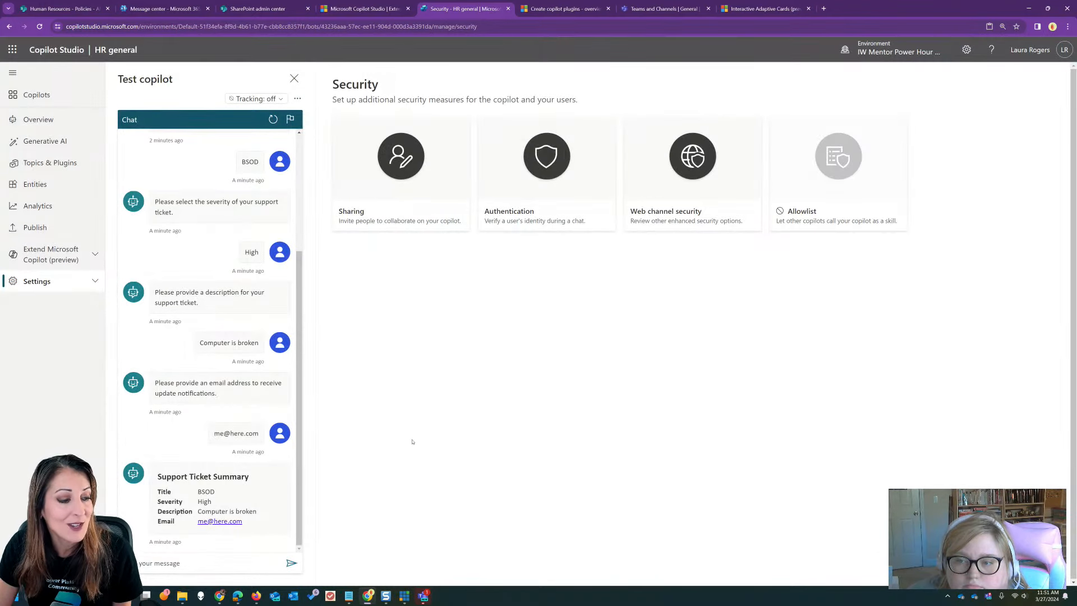
Open the Demo website channel's settings, copy its sharing link and close the settings
{"action": "left_click", "coordinate": [57, 234]}
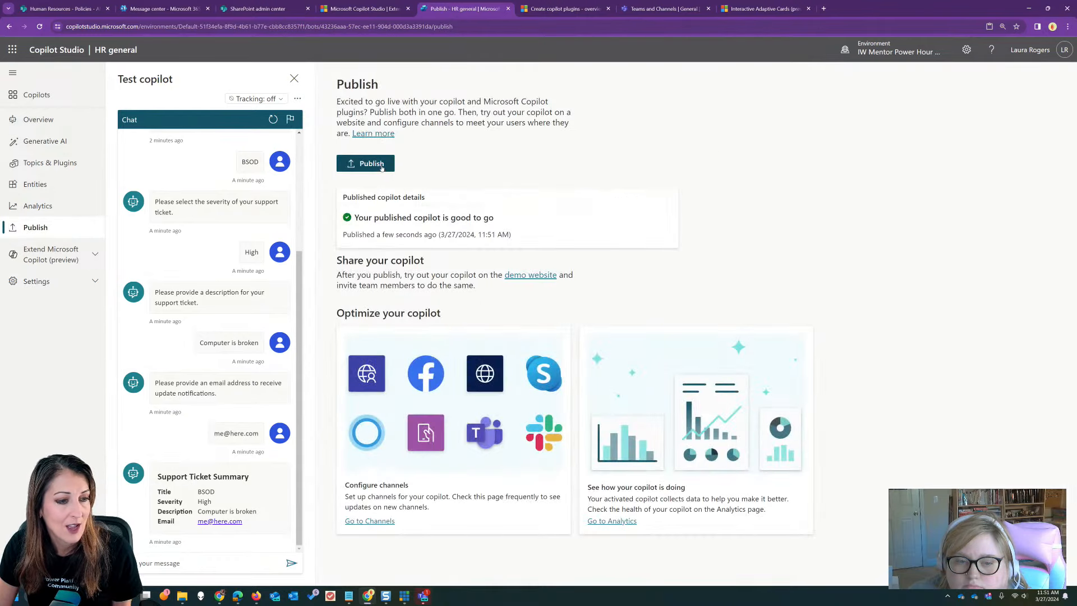
{"action": "left_click", "coordinate": [377, 522]}
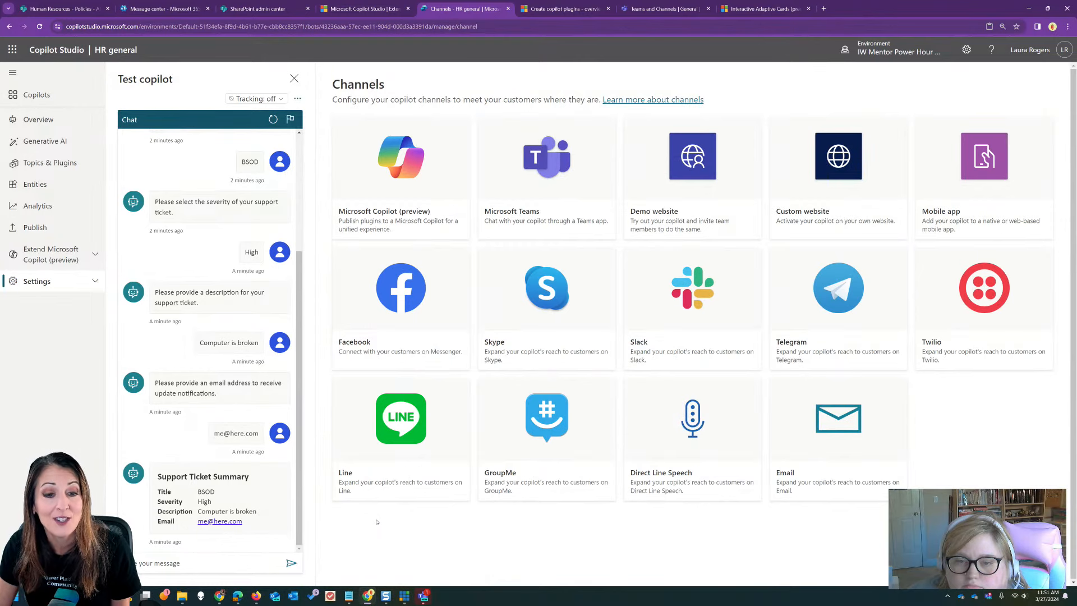
{"action": "left_click", "coordinate": [679, 222]}
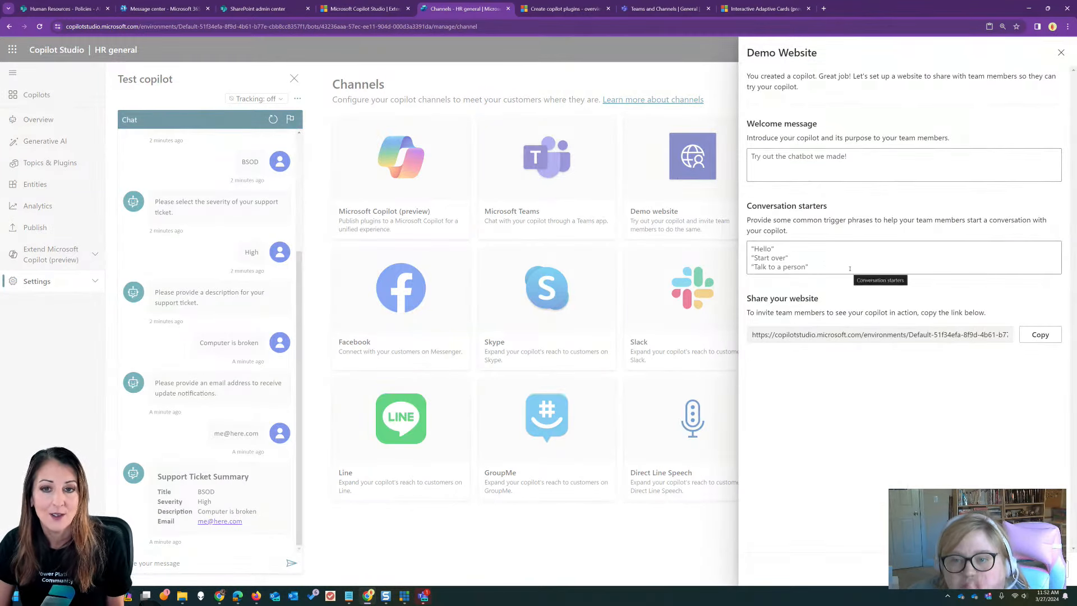
{"action": "left_click", "coordinate": [1039, 335]}
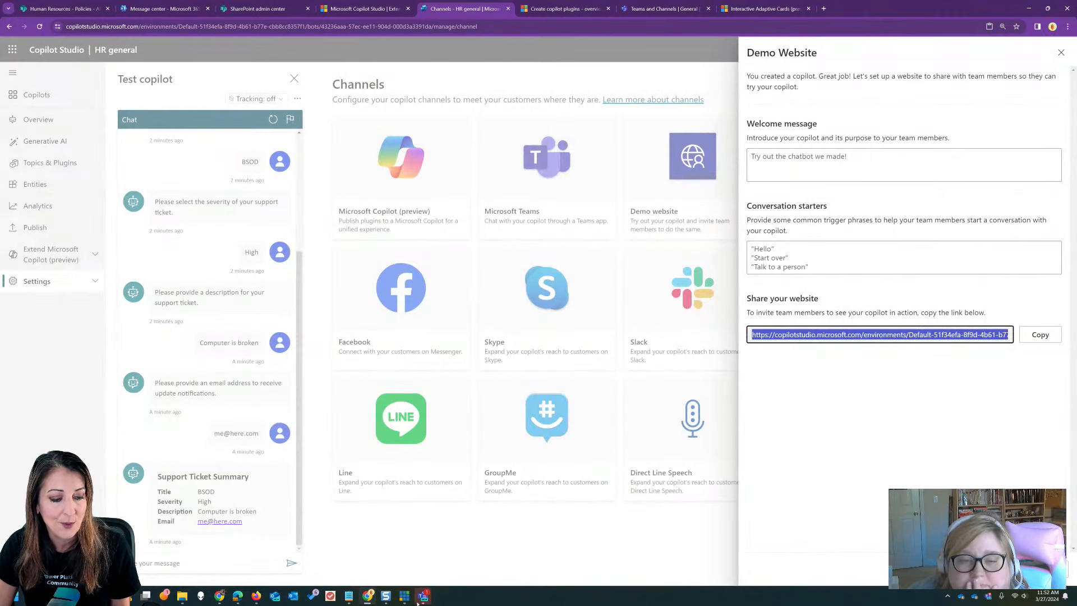
{"action": "left_click", "coordinate": [421, 599]}
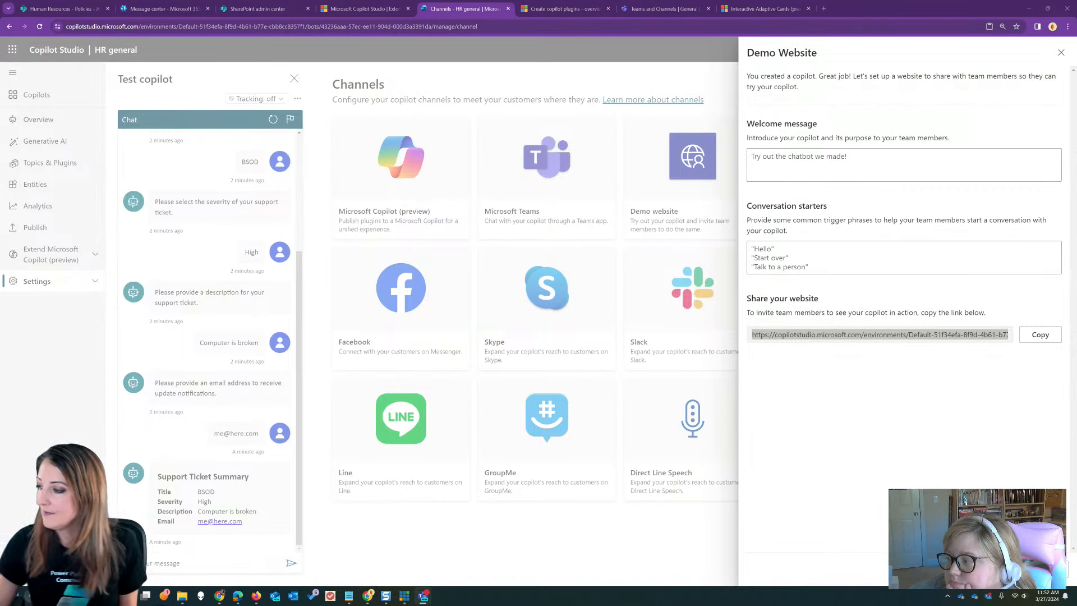
{"action": "left_click", "coordinate": [1060, 53]}
Open the copied demo website link in a new browser tab and activate the chatbot's message field
{"action": "key", "text": "ctrl+t"}
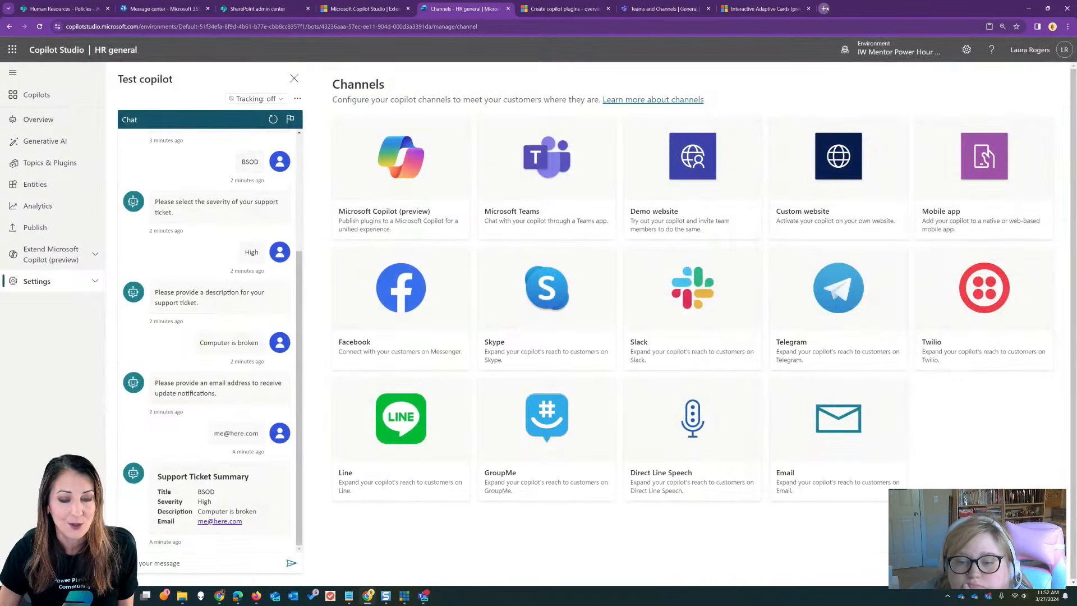
{"action": "key", "text": "ctrl+v"}
{"action": "key", "text": "Return"}
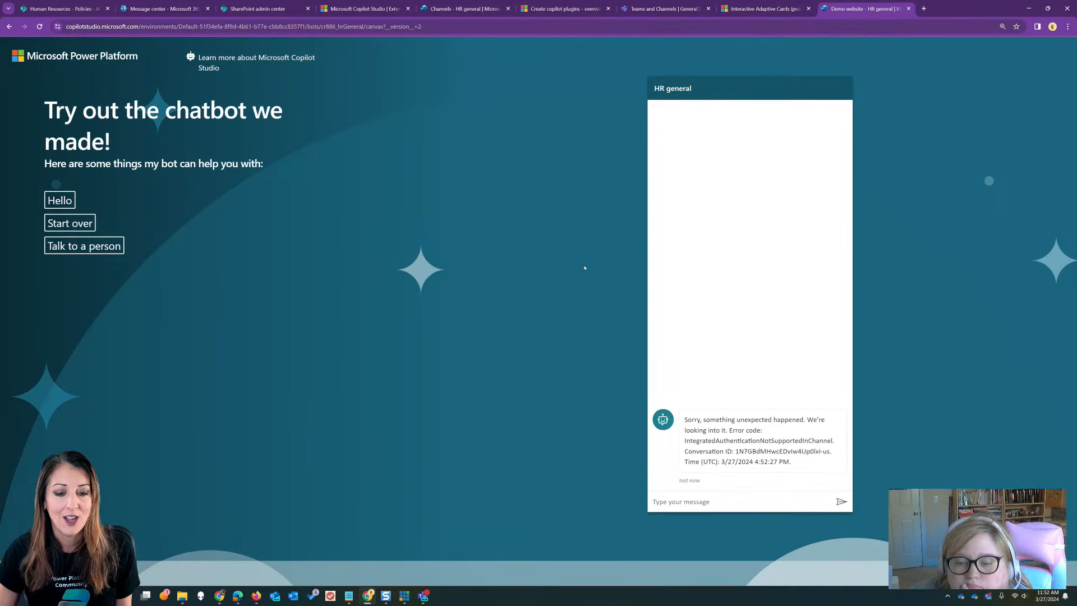
{"action": "left_click", "coordinate": [717, 501]}
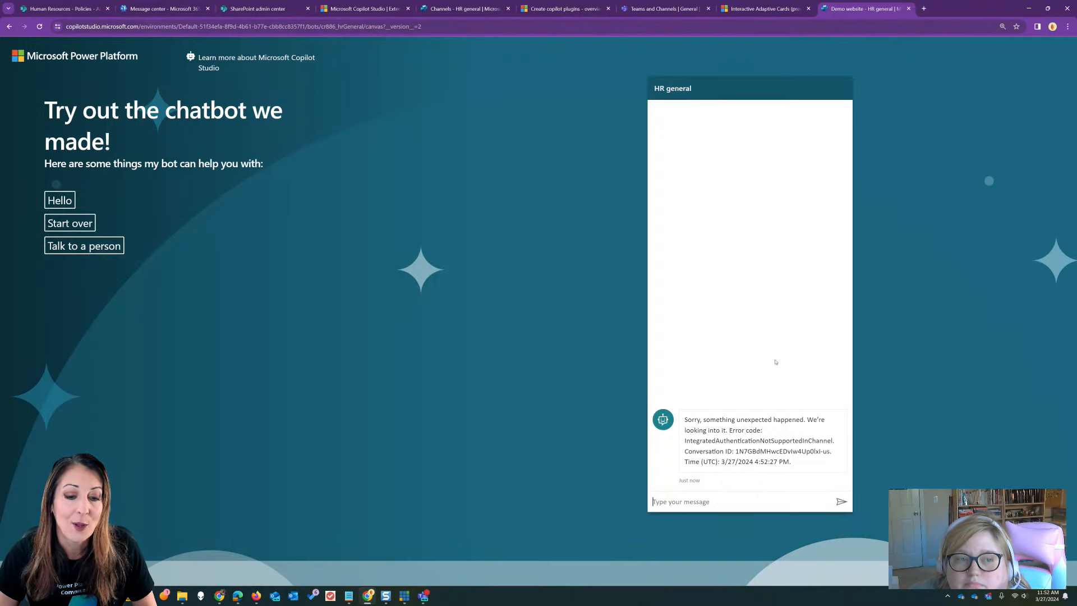
Close the demo website and review the flow of the topic "Lesson 2 - A simple topic with a condition and variable"
{"action": "left_click", "coordinate": [909, 9]}
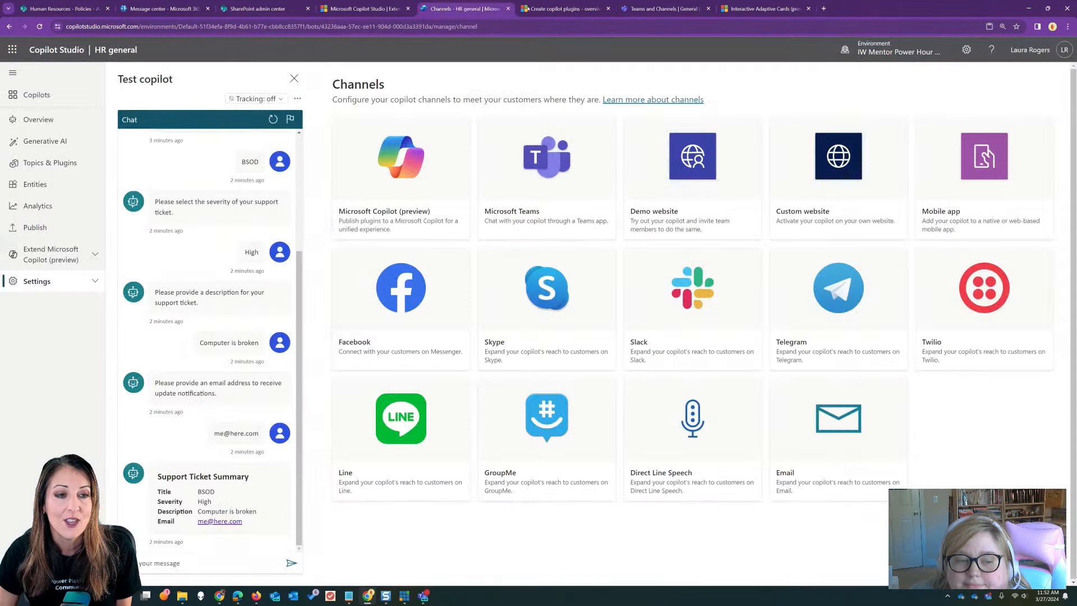
{"action": "left_click", "coordinate": [62, 163]}
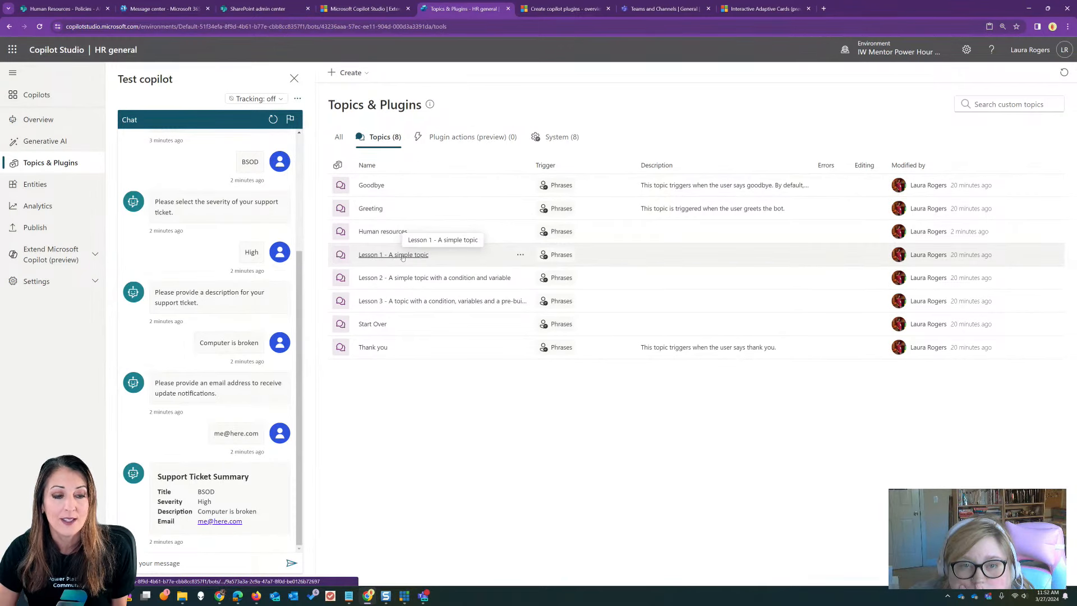
{"action": "left_click", "coordinate": [431, 279]}
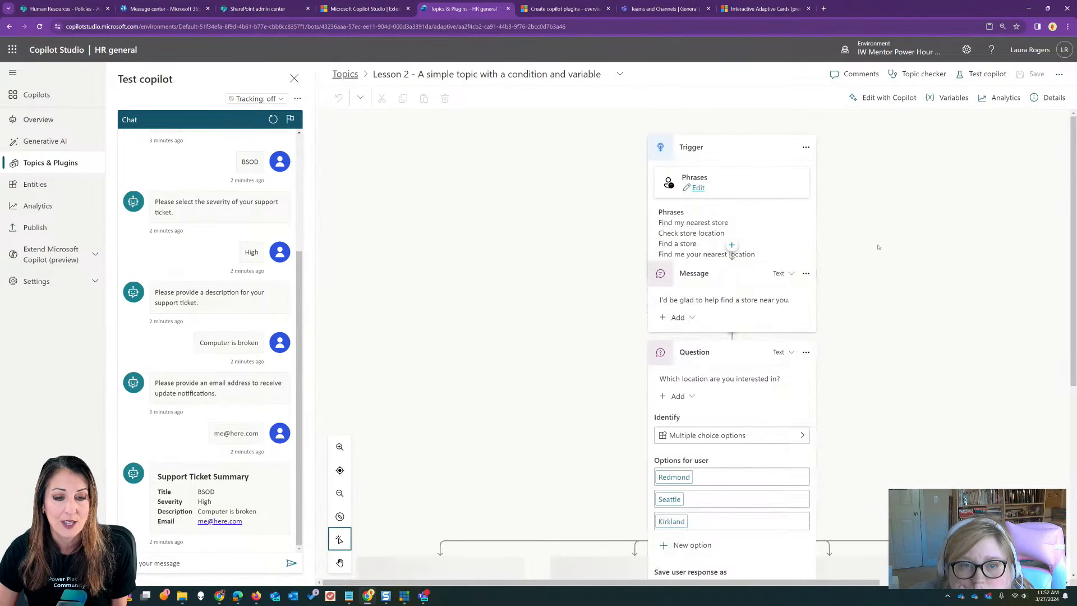
{"action": "scroll", "coordinate": [952, 350], "scroll_direction": "down", "scroll_amount": 7}
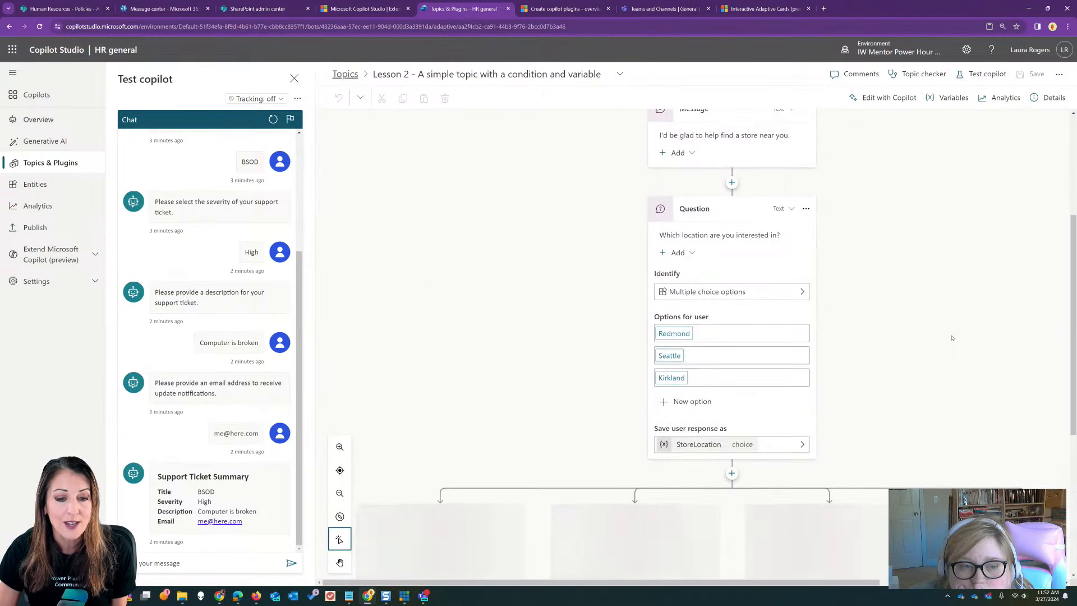
{"action": "scroll", "coordinate": [913, 244], "scroll_direction": "down", "scroll_amount": 3}
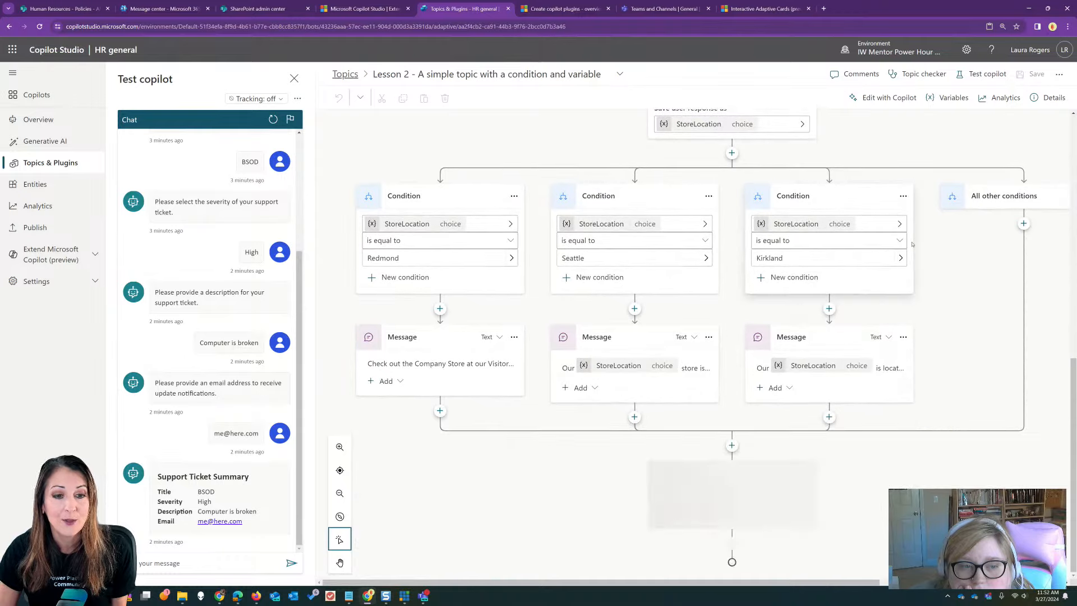
{"action": "scroll", "coordinate": [912, 269], "scroll_direction": "down", "scroll_amount": 1}
{"action": "scroll", "coordinate": [911, 281], "scroll_direction": "up", "scroll_amount": 10}
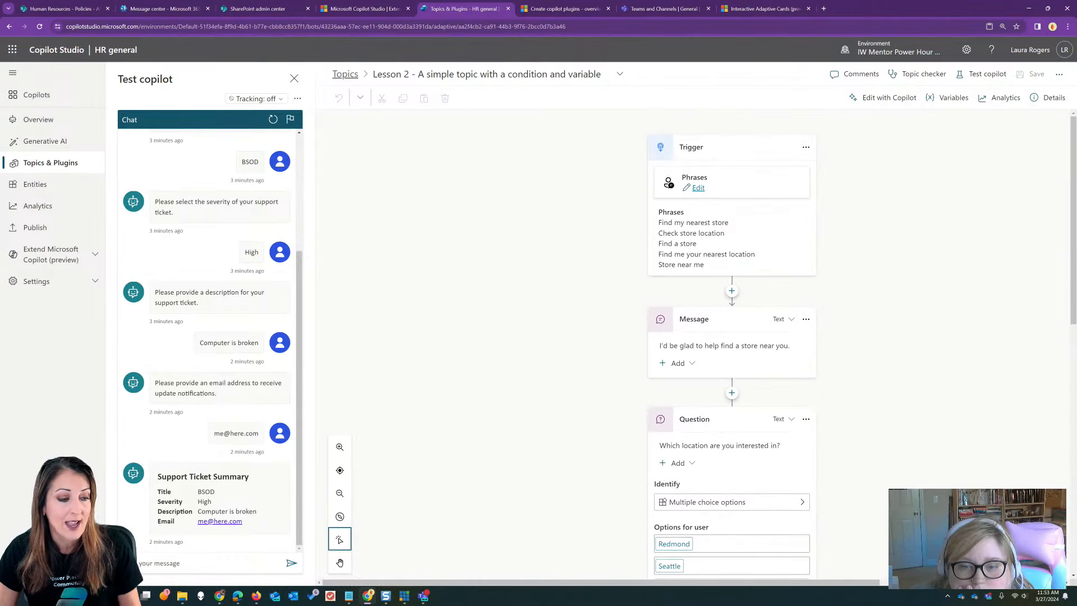
Restart the test copilot conversation and send the message "store location" to trigger the Lesson 2 topic
{"action": "left_click", "coordinate": [179, 563]}
{"action": "type", "text": "find"}
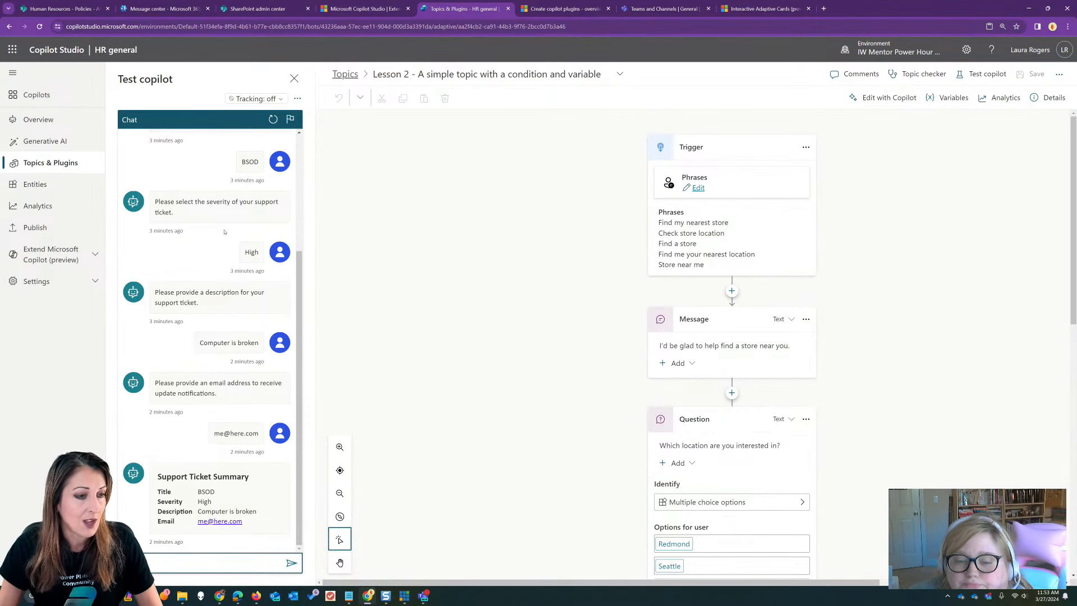
{"action": "left_click", "coordinate": [273, 119]}
{"action": "left_click", "coordinate": [195, 561]}
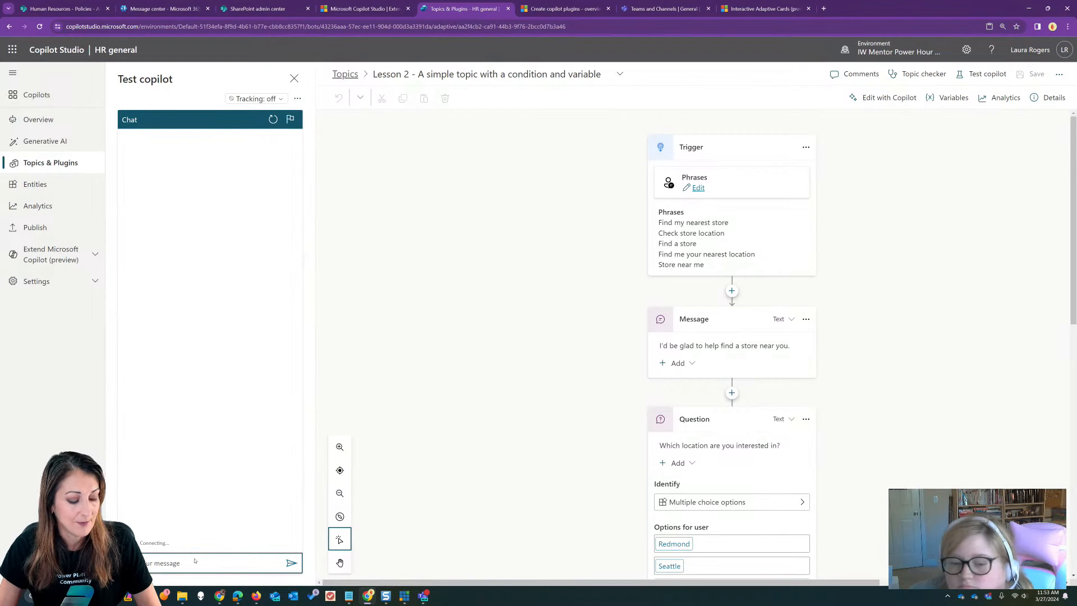
{"action": "type", "text": "store location"}
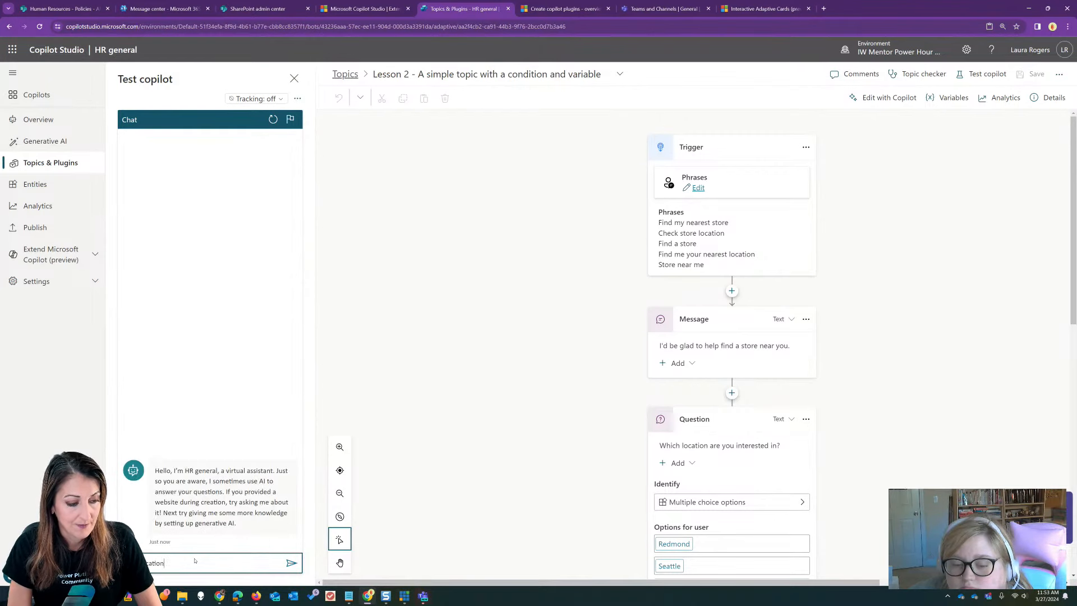
{"action": "key", "text": "Return"}
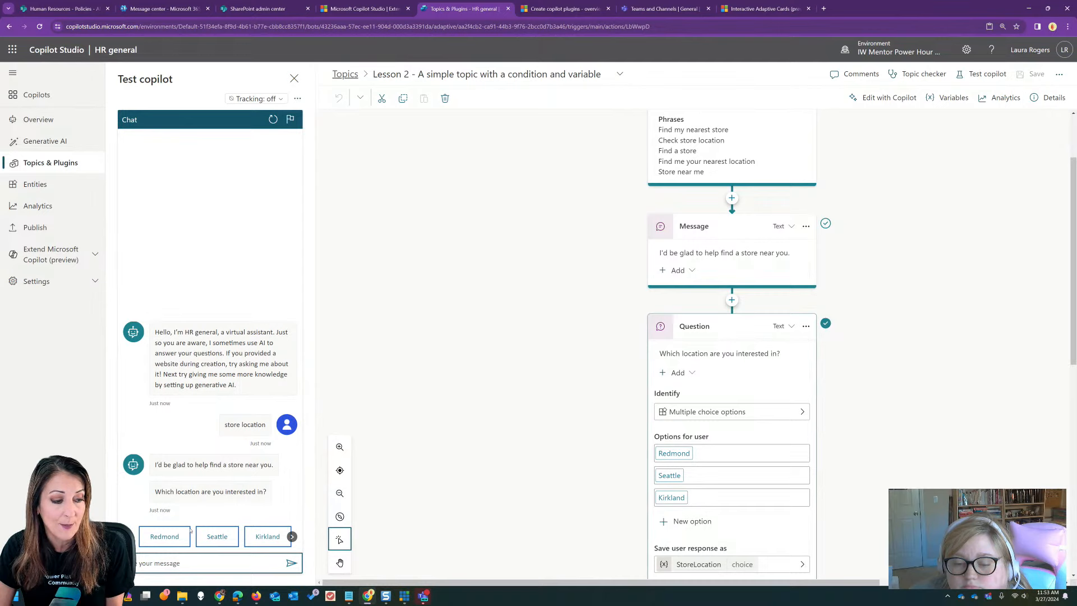
Complete the test conversation by choosing Redmond, answering Yes to the follow-up question and rating the experience 5 stars
{"action": "left_click", "coordinate": [165, 537]}
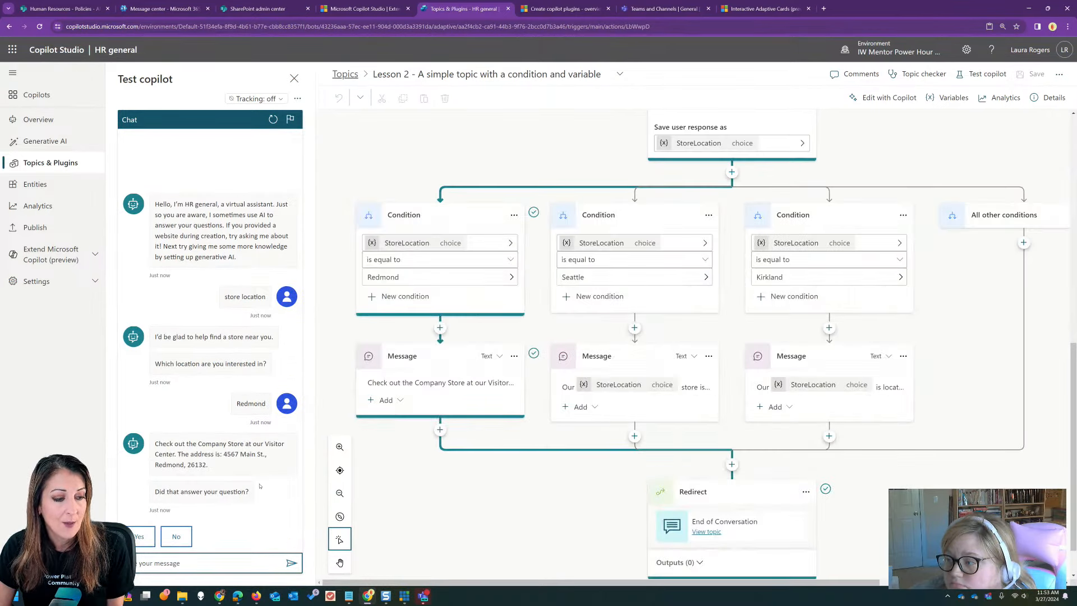
{"action": "left_click", "coordinate": [142, 537]}
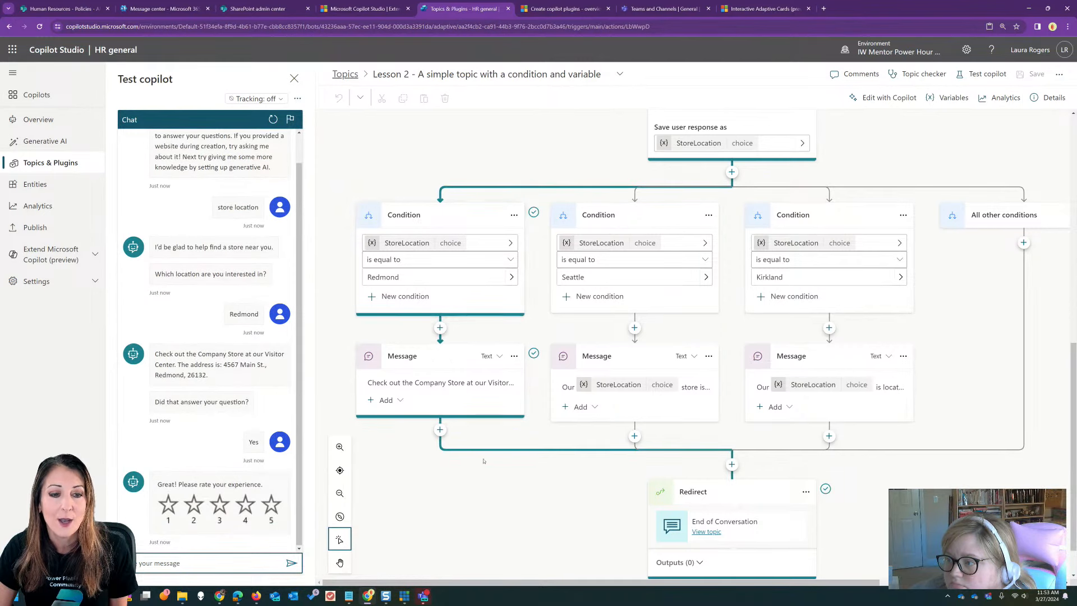
{"action": "left_click", "coordinate": [272, 505]}
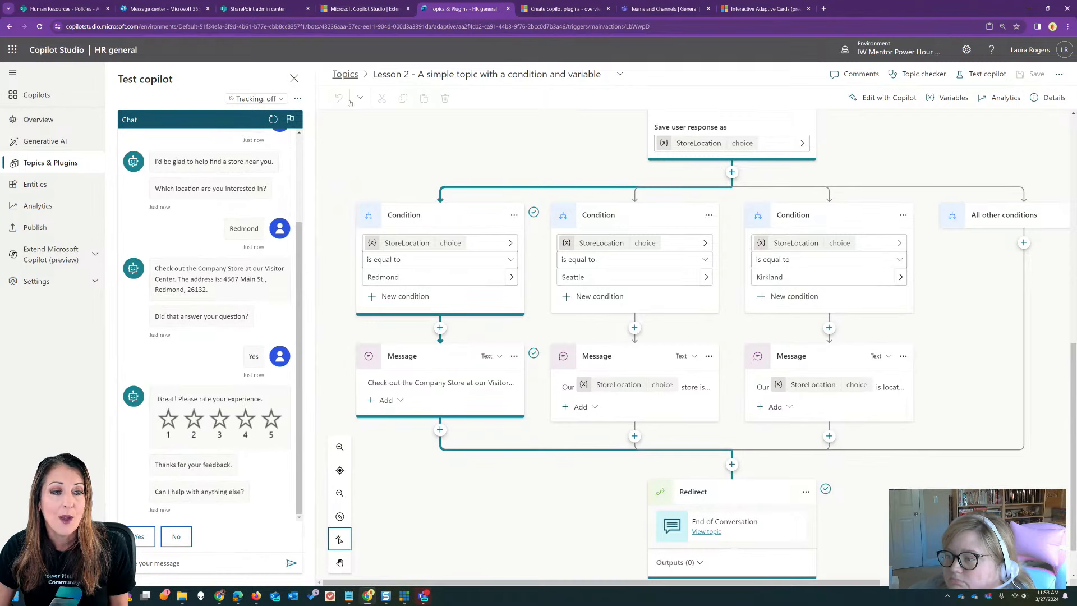
Reopen the Lesson 2 topic from the topics list and view the End of Conversation topic its redirect leads to
{"action": "left_click", "coordinate": [344, 75]}
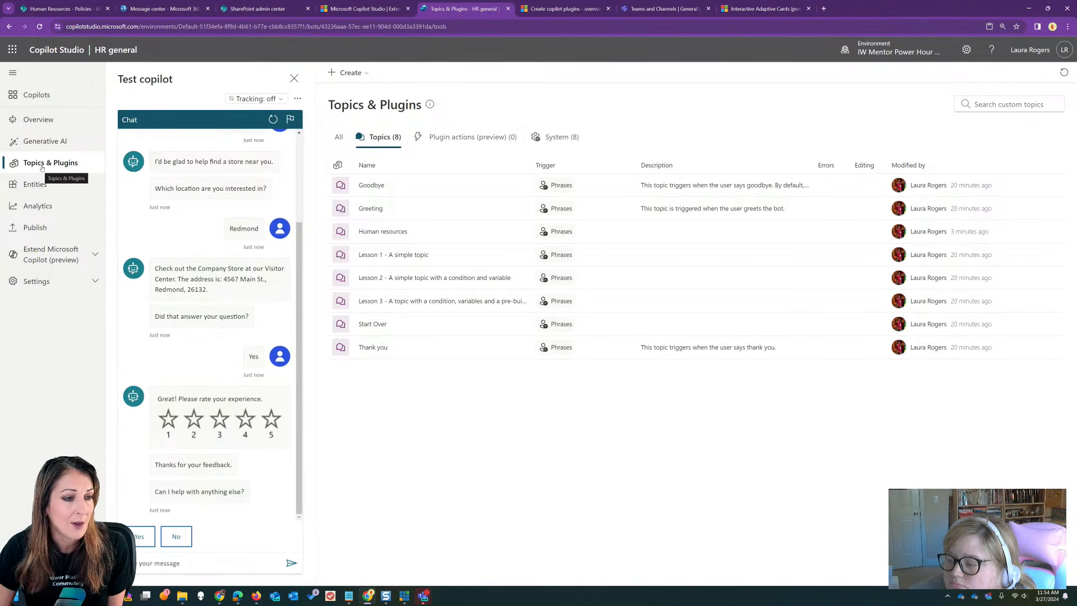
{"action": "left_click", "coordinate": [411, 279]}
{"action": "scroll", "coordinate": [931, 360], "scroll_direction": "down", "scroll_amount": 4}
{"action": "scroll", "coordinate": [930, 360], "scroll_direction": "down", "scroll_amount": 5}
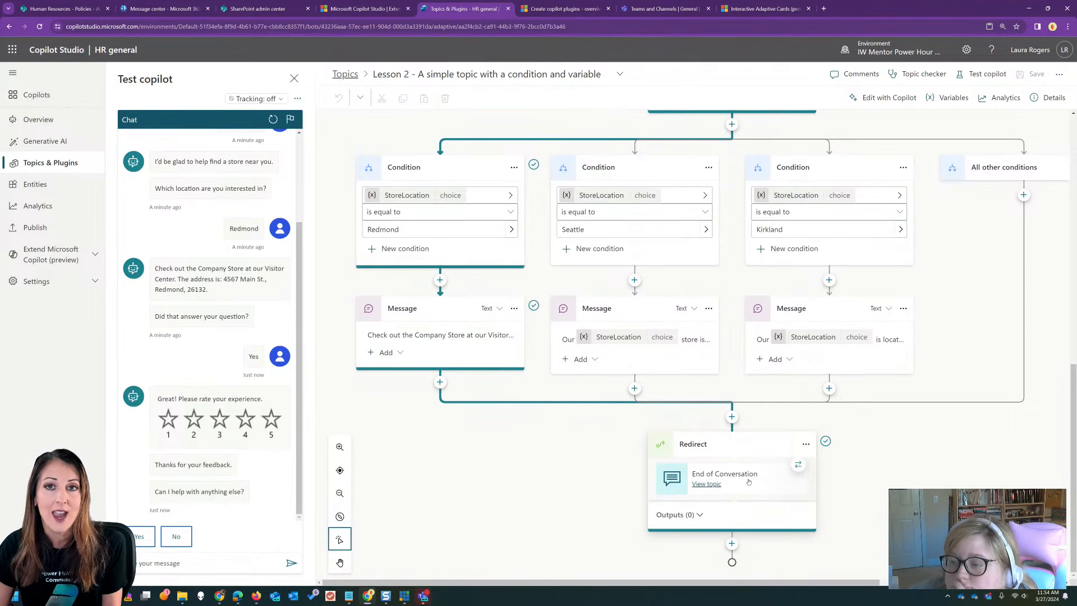
{"action": "left_click", "coordinate": [707, 485]}
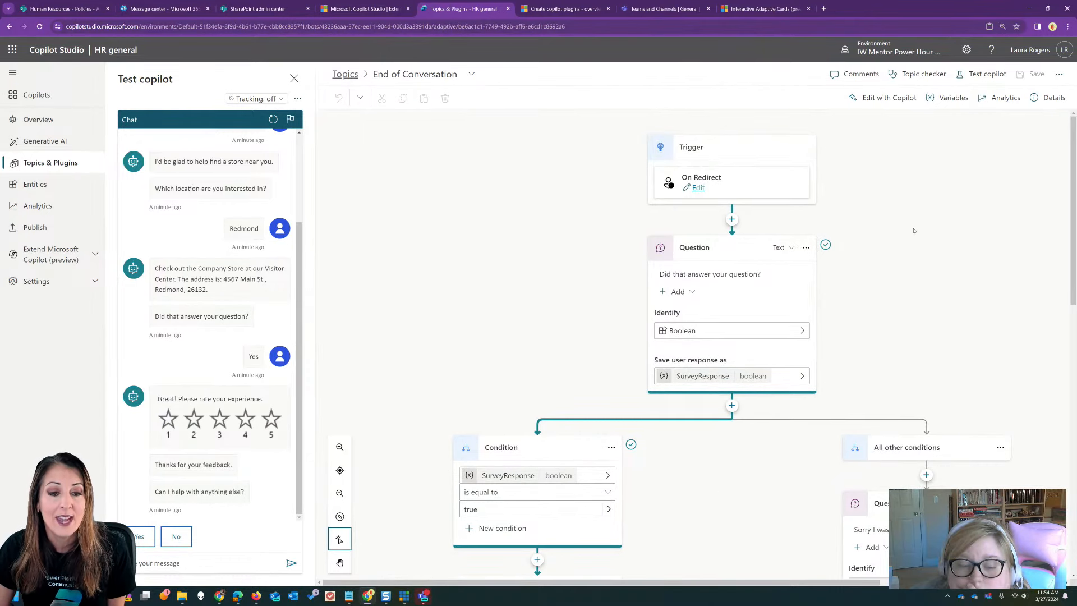
Examine the End of Conversation topic's survey condition, rating question and follow-up branches
{"action": "scroll", "coordinate": [782, 227], "scroll_direction": "down", "scroll_amount": 5}
{"action": "scroll", "coordinate": [783, 227], "scroll_direction": "down", "scroll_amount": 4}
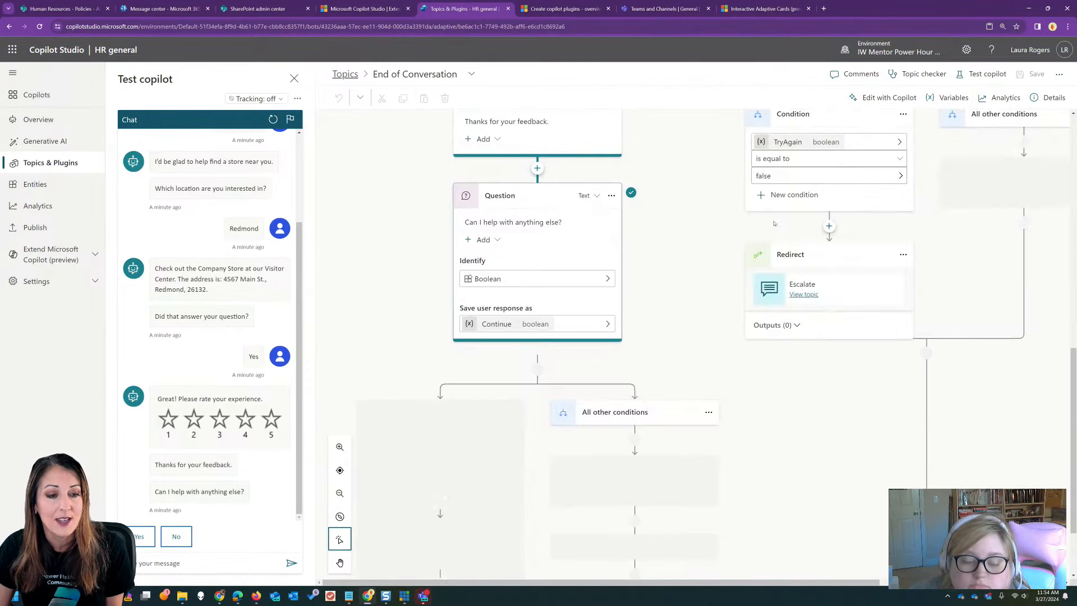
{"action": "scroll", "coordinate": [752, 221], "scroll_direction": "up", "scroll_amount": 3}
{"action": "scroll", "coordinate": [745, 219], "scroll_direction": "up", "scroll_amount": 4}
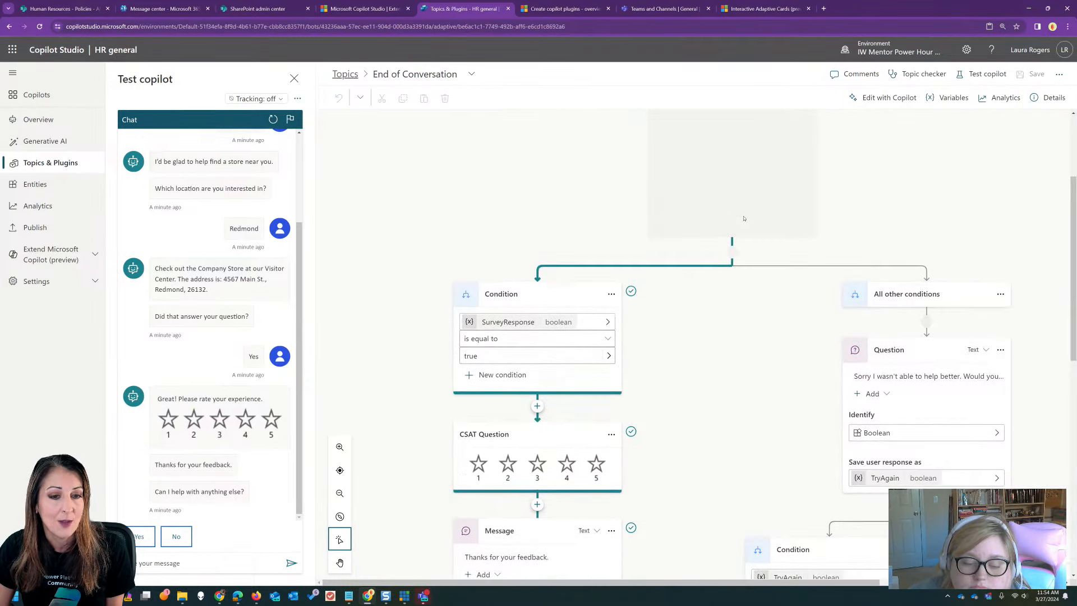
{"action": "scroll", "coordinate": [590, 434], "scroll_direction": "down", "scroll_amount": 2}
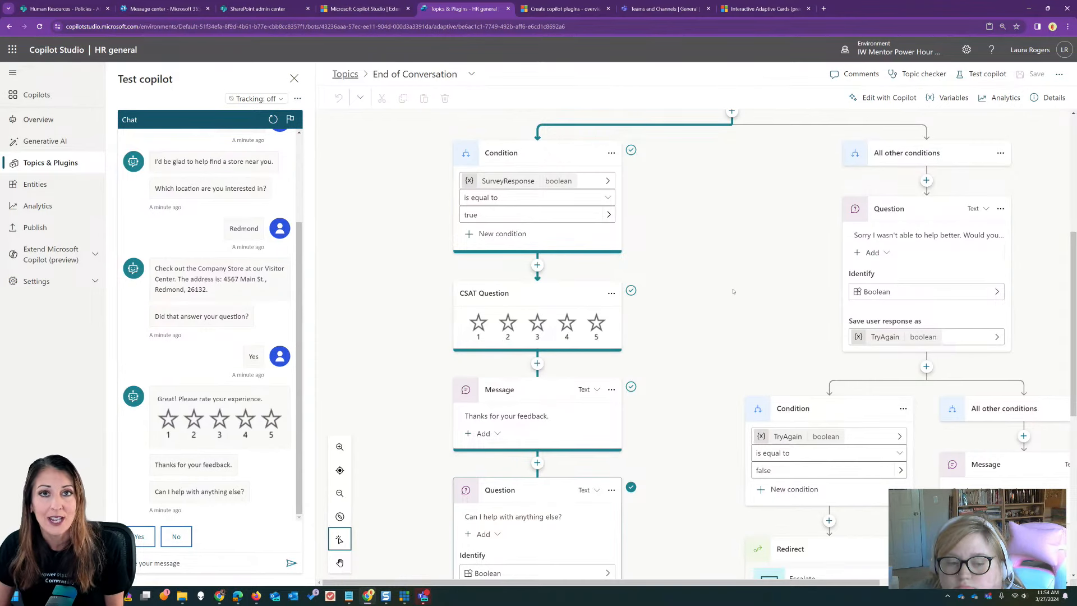
From the Human resources topic's final message, open the Adaptive Card's properties and its online designer, and enlarge the card payload editor
{"action": "left_click", "coordinate": [51, 163]}
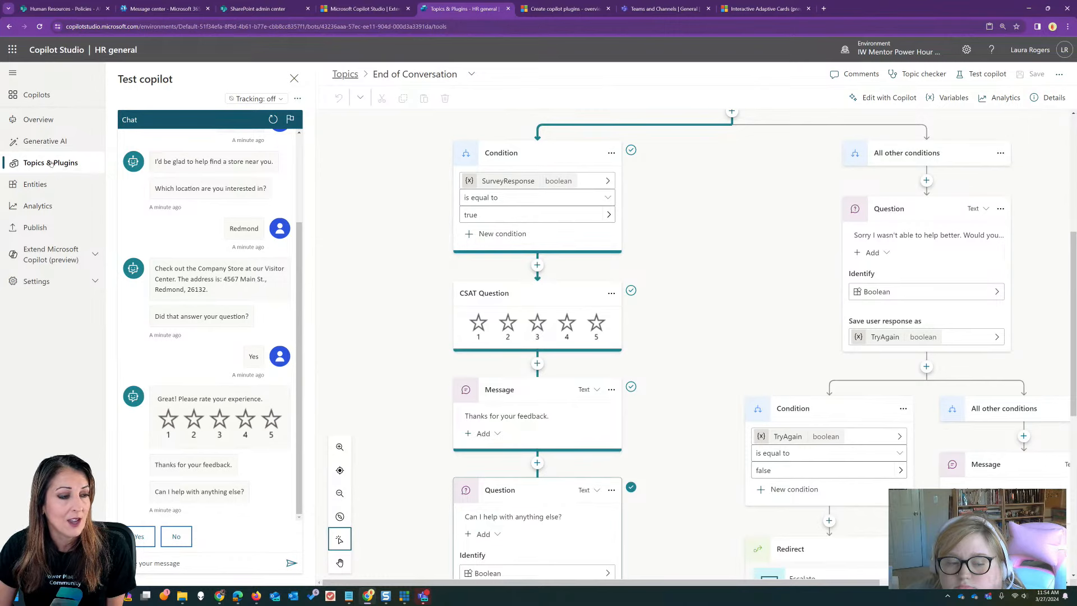
{"action": "left_click", "coordinate": [404, 236]}
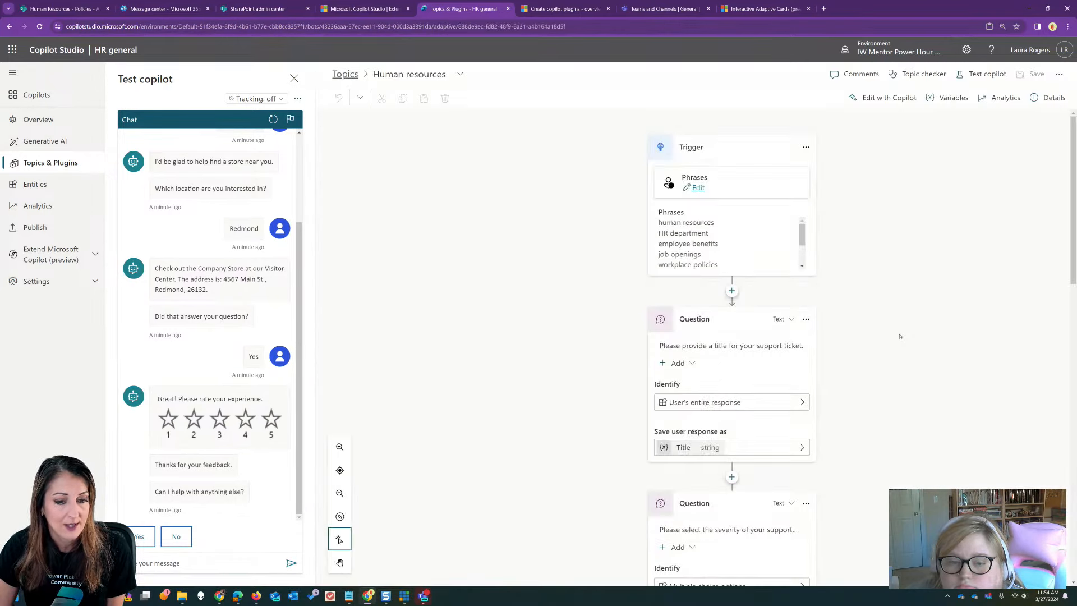
{"action": "scroll", "coordinate": [892, 328], "scroll_direction": "down", "scroll_amount": 10}
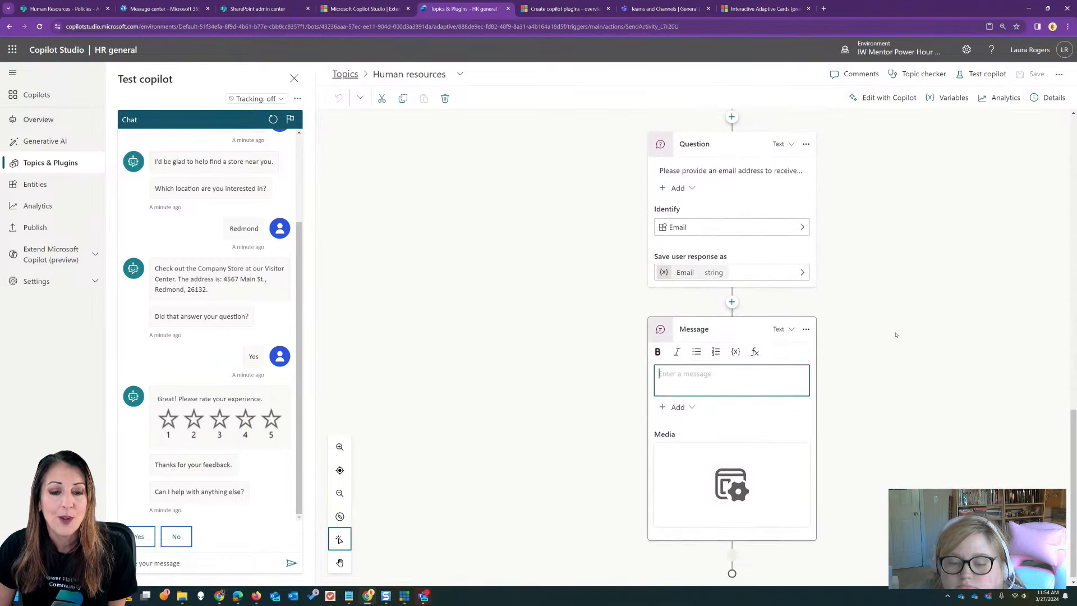
{"action": "left_click", "coordinate": [712, 459]}
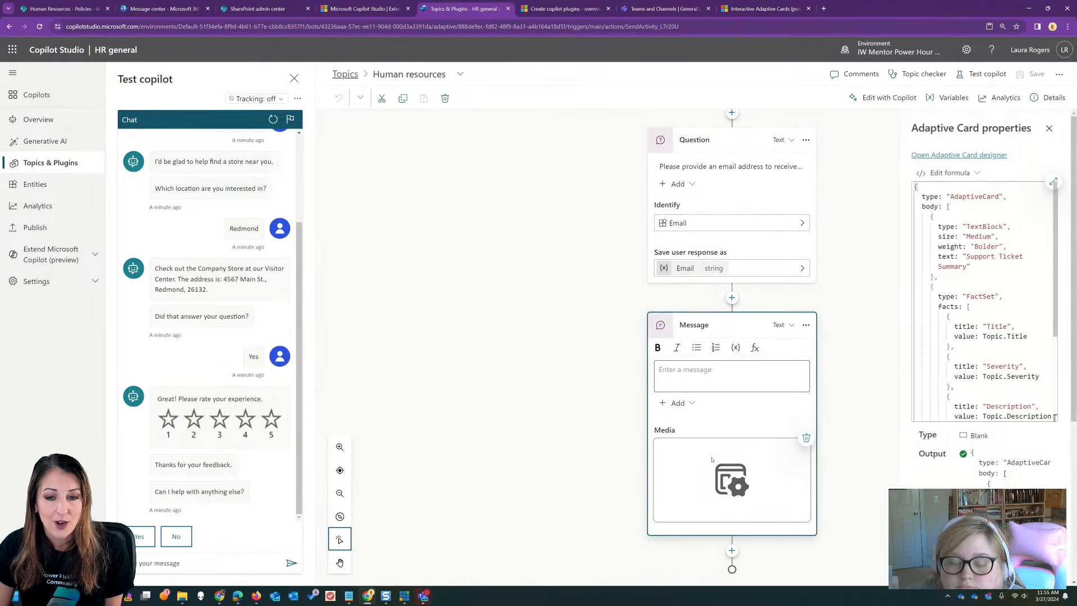
{"action": "left_click", "coordinate": [939, 156]}
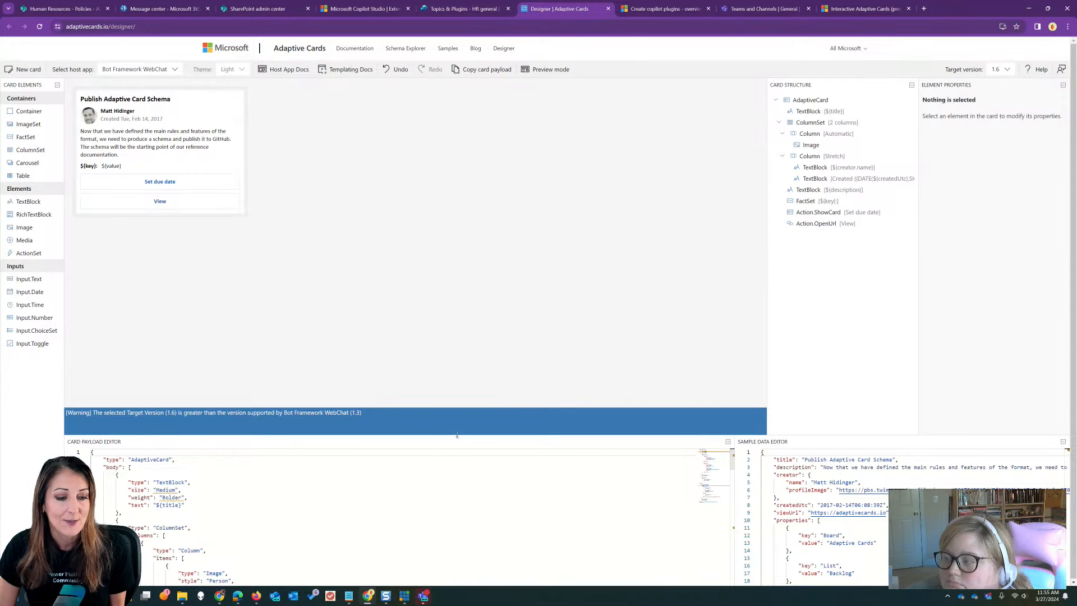
{"action": "left_click_drag", "start_coordinate": [459, 435], "coordinate": [365, 311]}
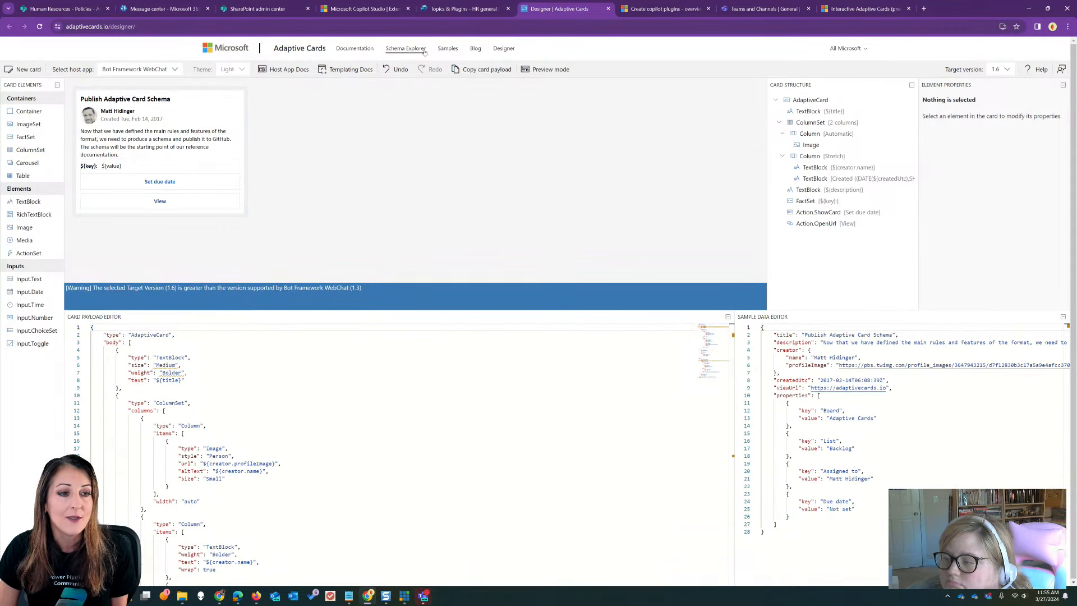
Browse the Adaptive Cards samples, viewing the Image gallery and Calendar reminder templates and their JSON
{"action": "left_click", "coordinate": [449, 50]}
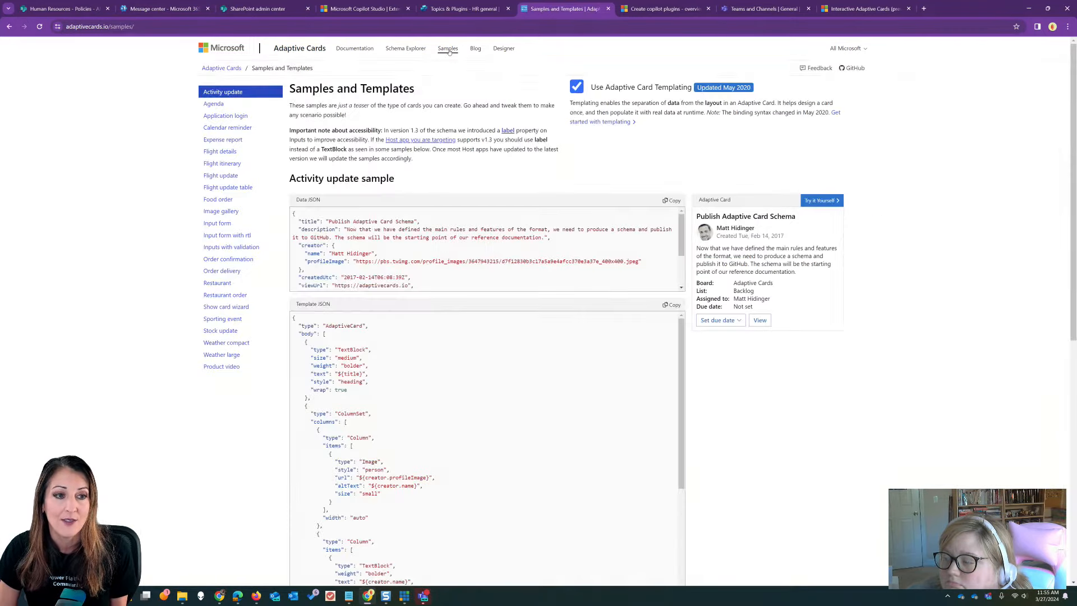
{"action": "left_click", "coordinate": [221, 211]}
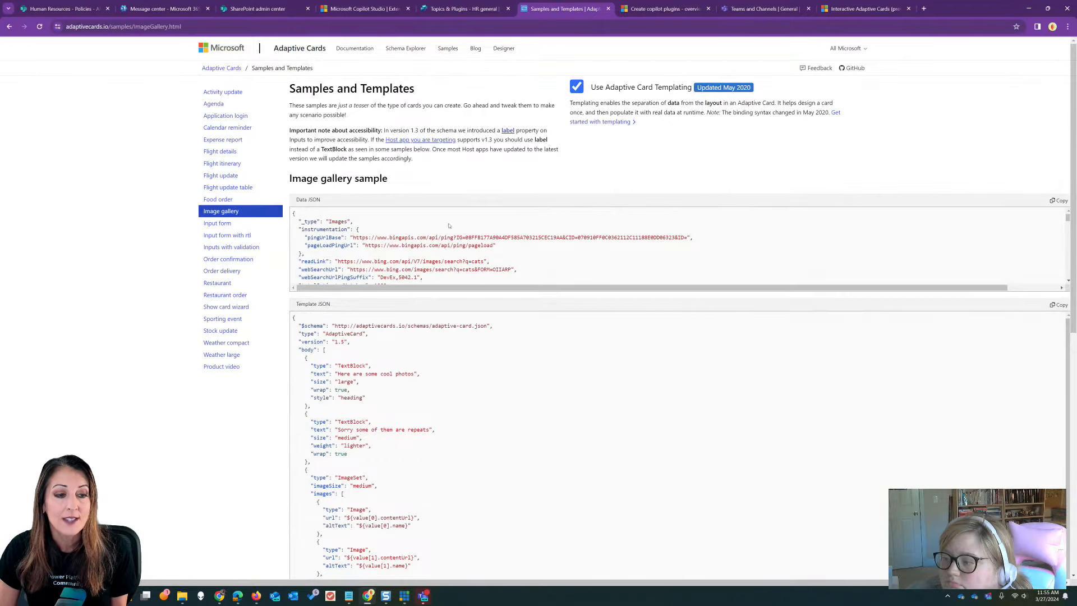
{"action": "scroll", "coordinate": [478, 198], "scroll_direction": "down", "scroll_amount": 5}
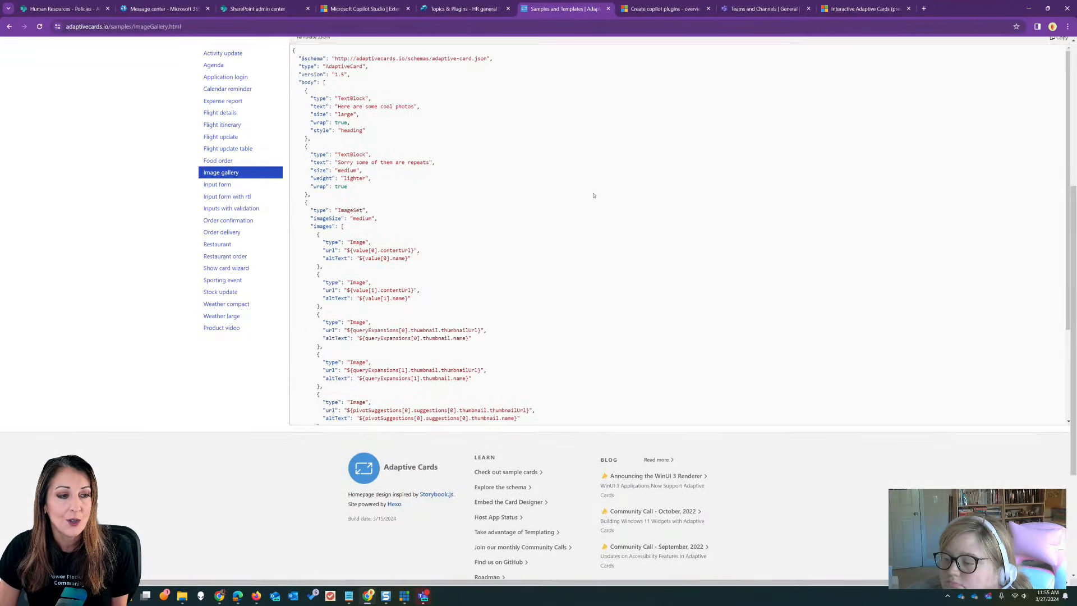
{"action": "scroll", "coordinate": [392, 186], "scroll_direction": "up", "scroll_amount": 5}
{"action": "left_click", "coordinate": [228, 127]}
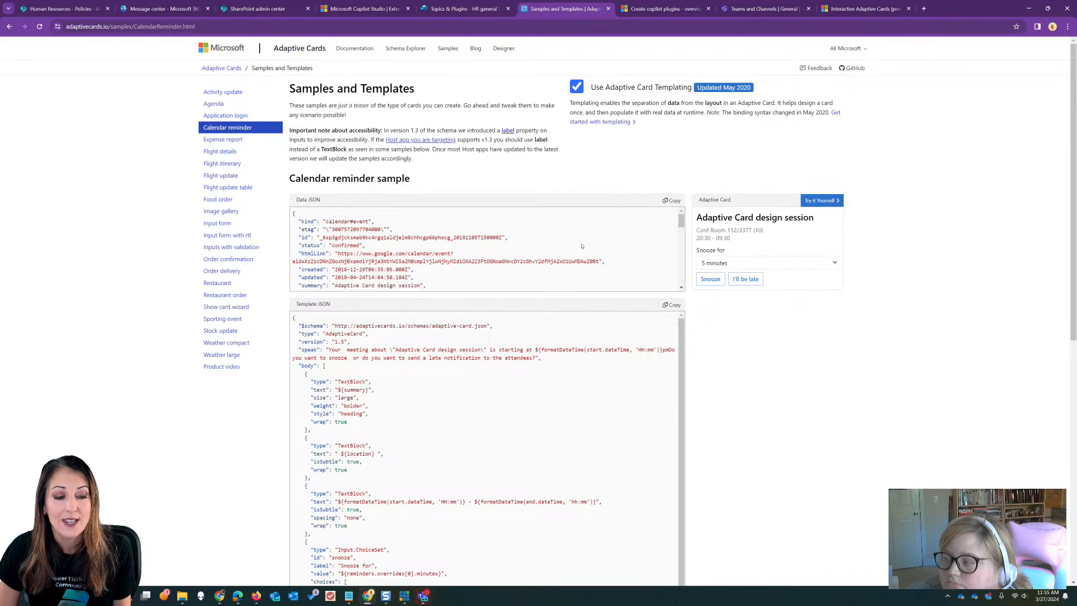
{"action": "mouse_move", "coordinate": [681, 332]}
{"action": "left_mouse_down"}
{"action": "mouse_move", "coordinate": [687, 405]}
{"action": "mouse_move", "coordinate": [680, 338]}
{"action": "left_mouse_up"}
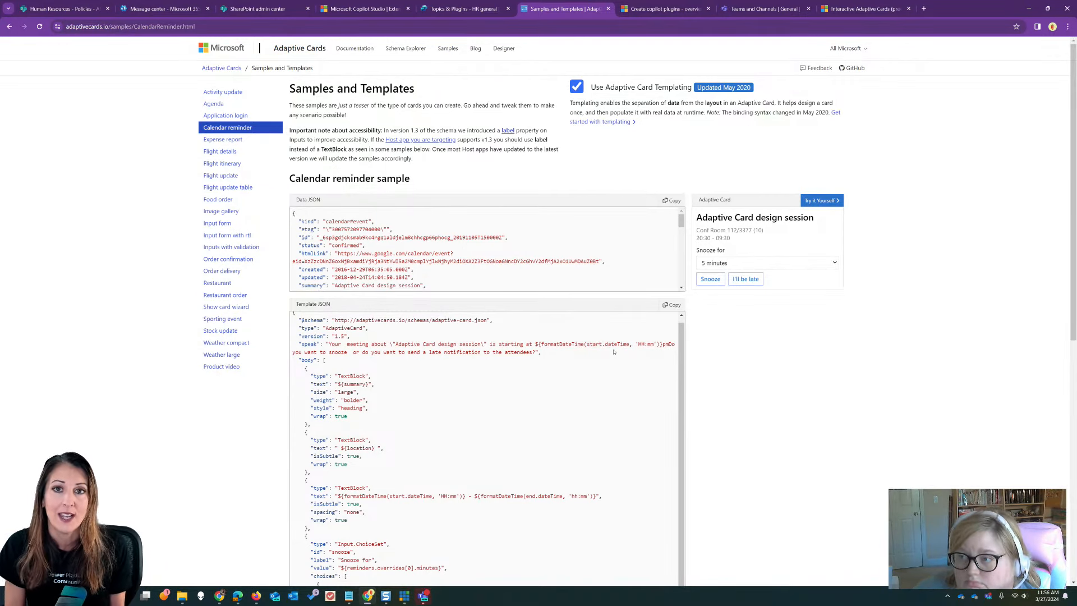
Back in the Human resources topic, show the node types available after the email question, and leave the copilot to view the AI plugins
{"action": "left_click", "coordinate": [464, 9]}
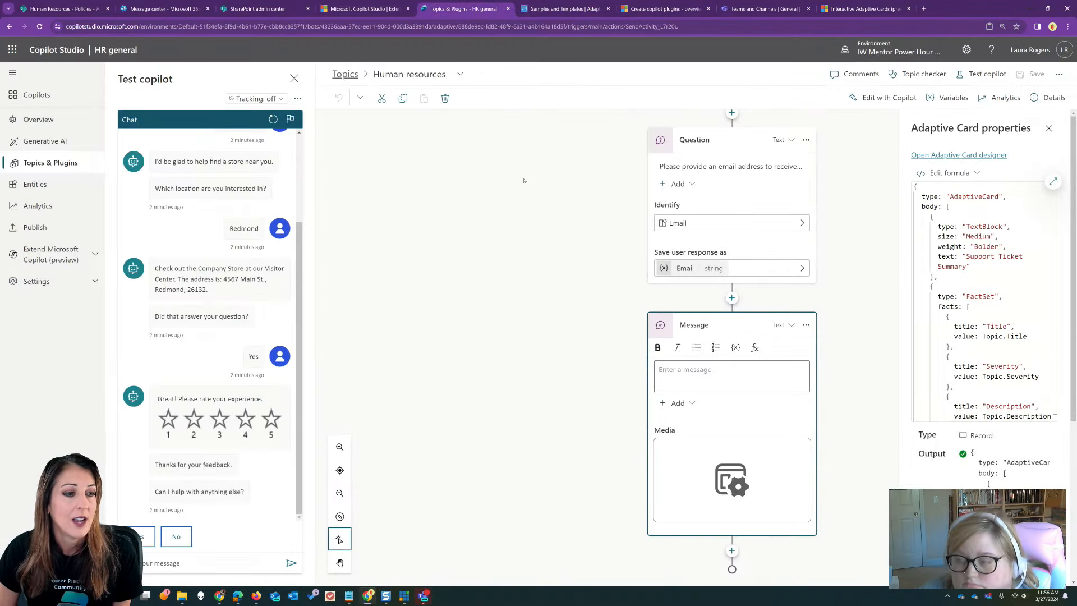
{"action": "left_click", "coordinate": [732, 297]}
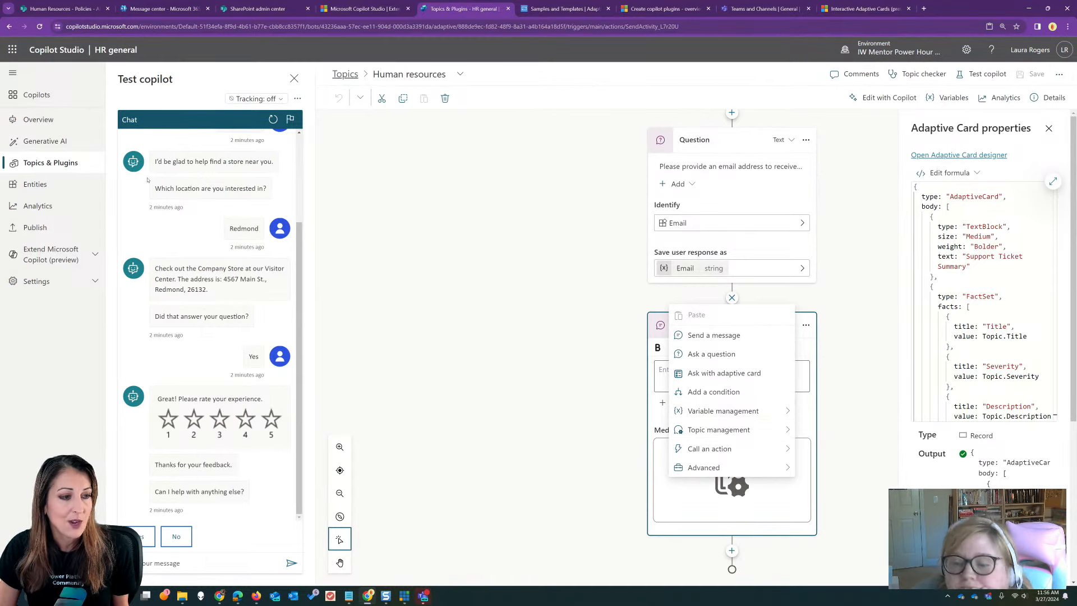
{"action": "left_click", "coordinate": [45, 95]}
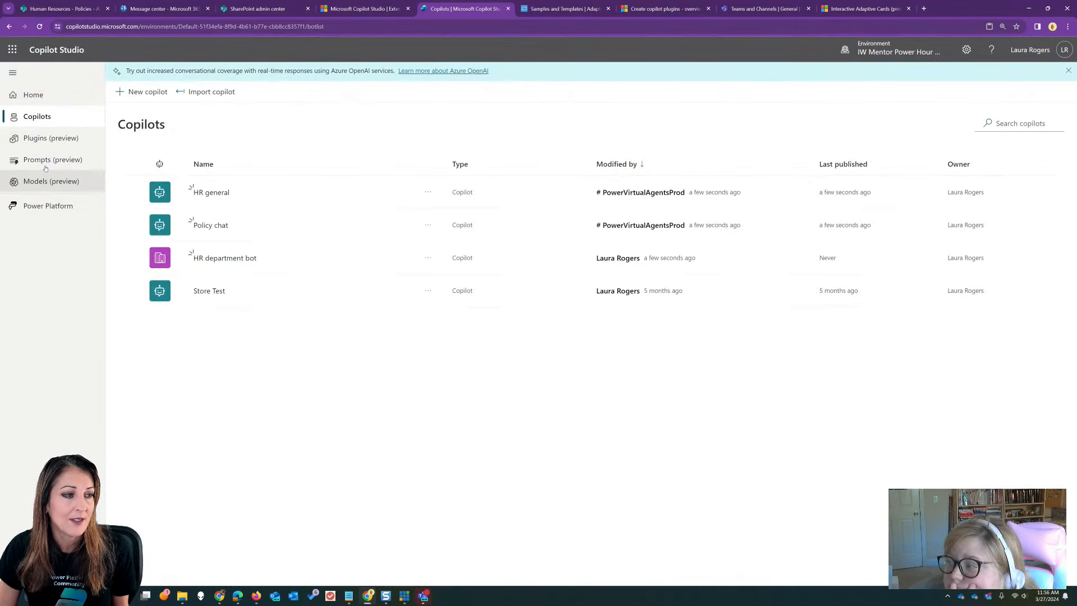
{"action": "left_click", "coordinate": [49, 141]}
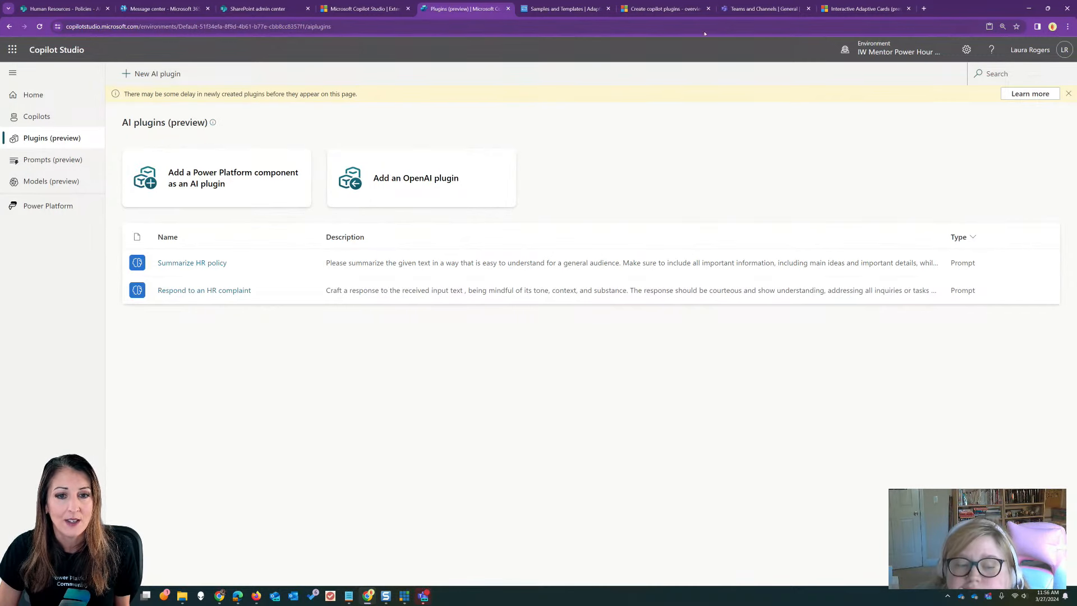
Reopen the HR general copilot and publish its latest content, leaving the publishing to run in the background
{"action": "left_click", "coordinate": [763, 9]}
{"action": "left_click", "coordinate": [564, 8]}
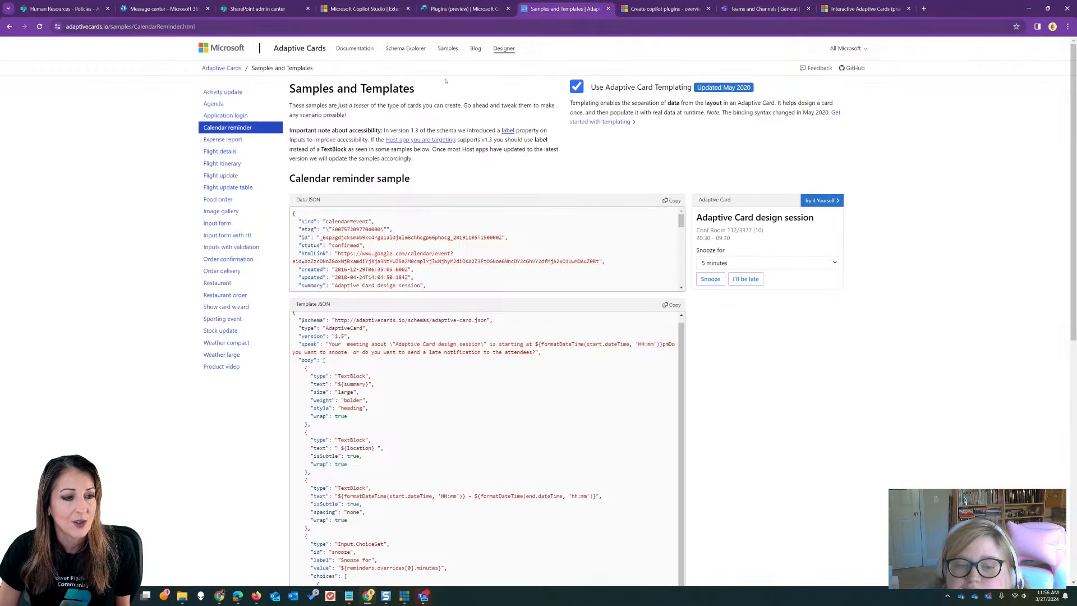
{"action": "left_click", "coordinate": [465, 8]}
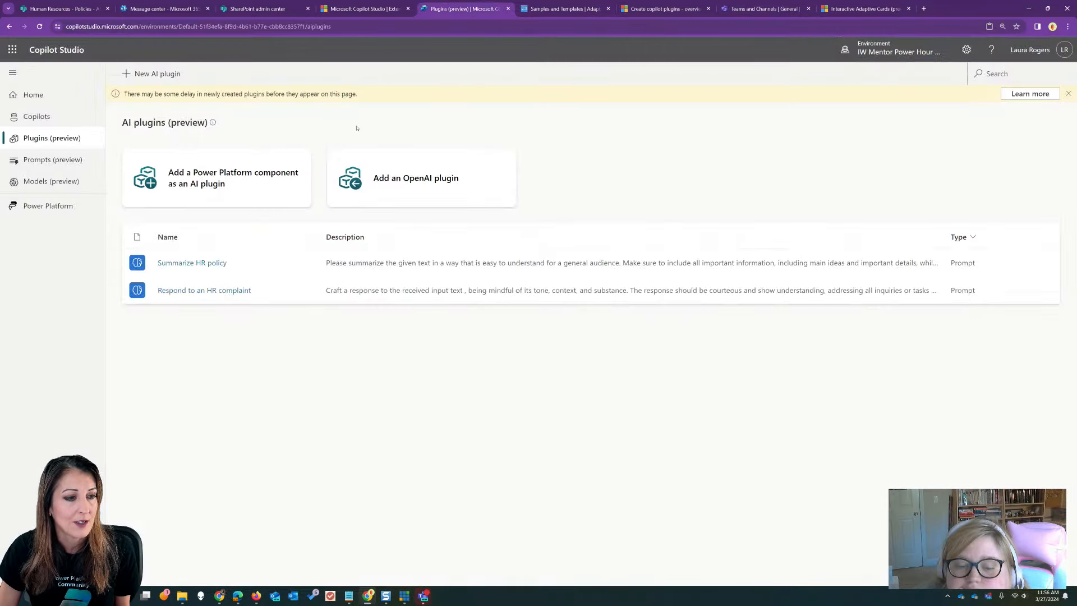
{"action": "left_click", "coordinate": [36, 116]}
{"action": "left_click", "coordinate": [213, 193]}
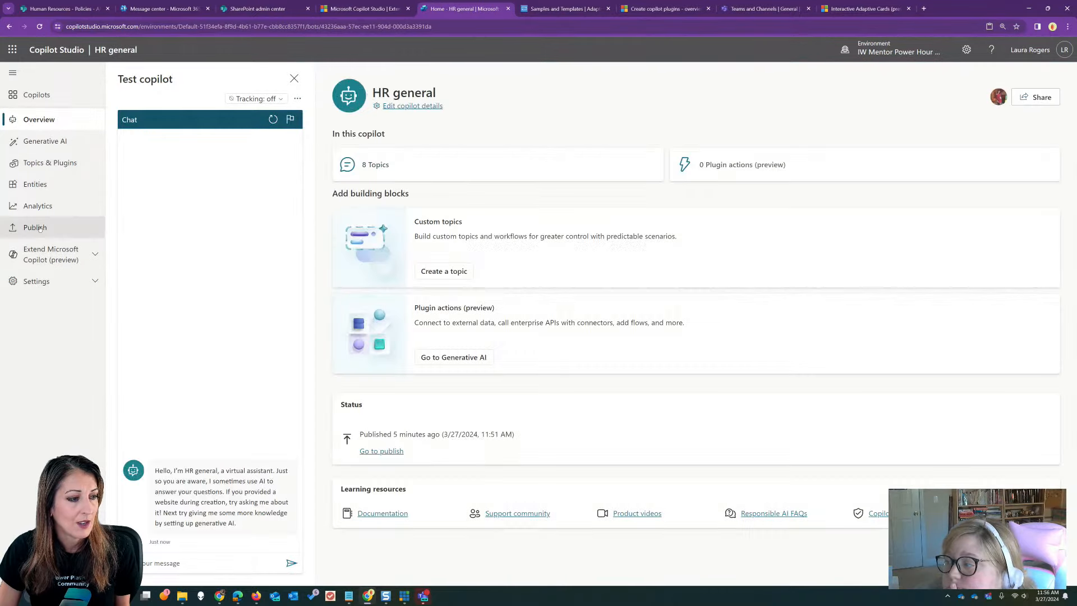
{"action": "left_click", "coordinate": [40, 228]}
{"action": "left_click", "coordinate": [365, 163]}
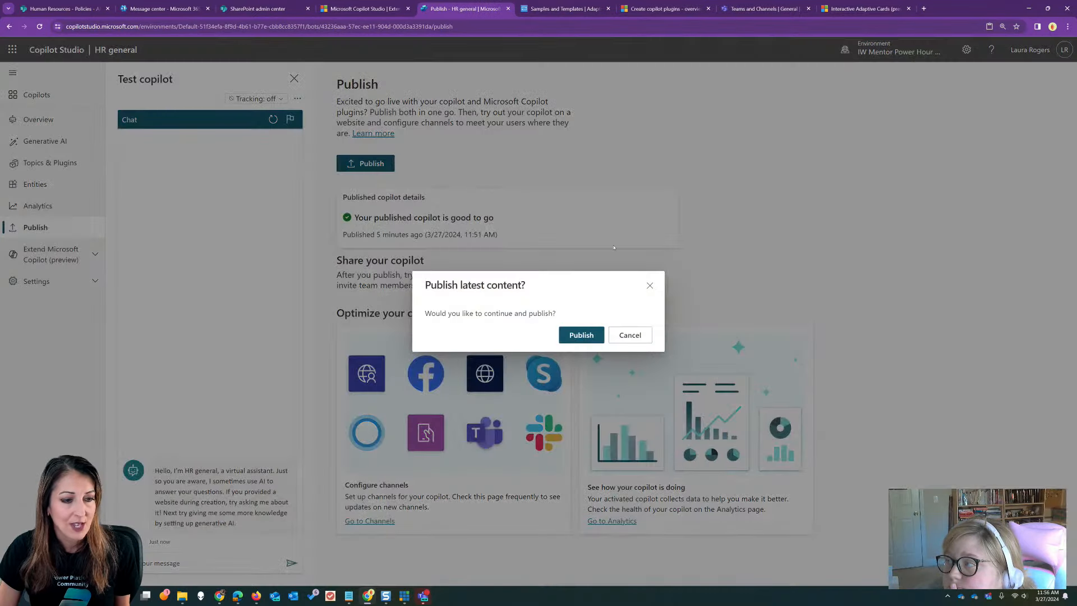
{"action": "left_click", "coordinate": [583, 336]}
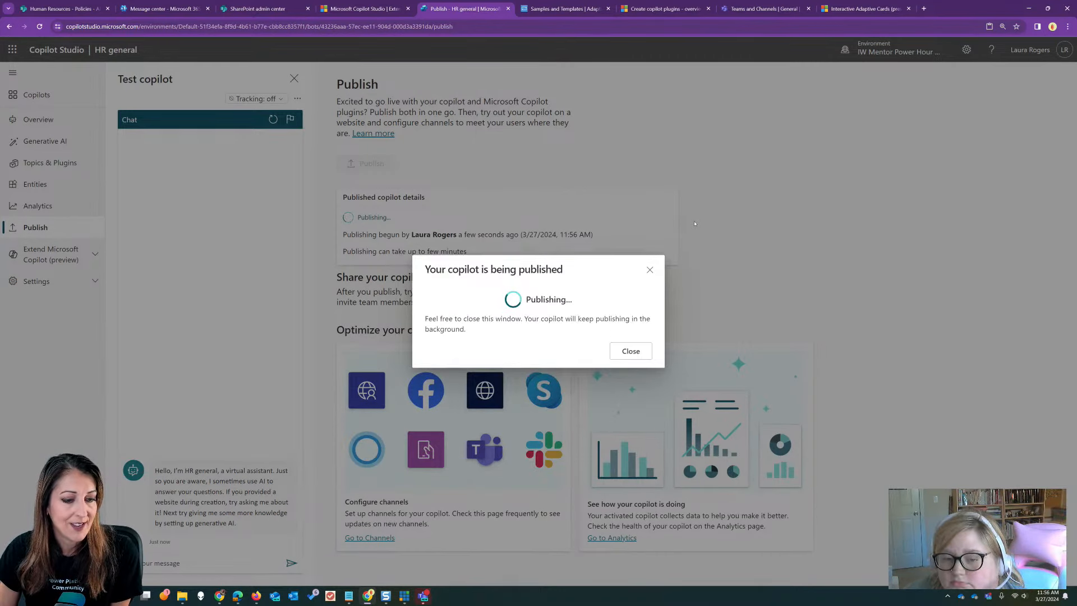
{"action": "left_click", "coordinate": [650, 271]}
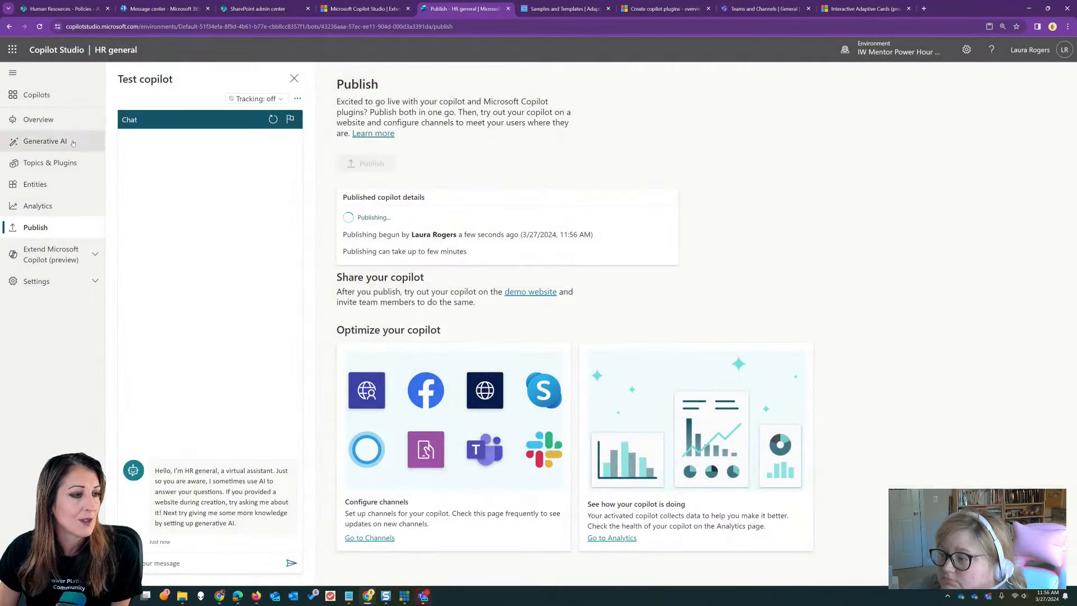
Leave the copilot, view the AI prompts and open the custom prompt "Respond to an HR complaint"
{"action": "left_click", "coordinate": [59, 101]}
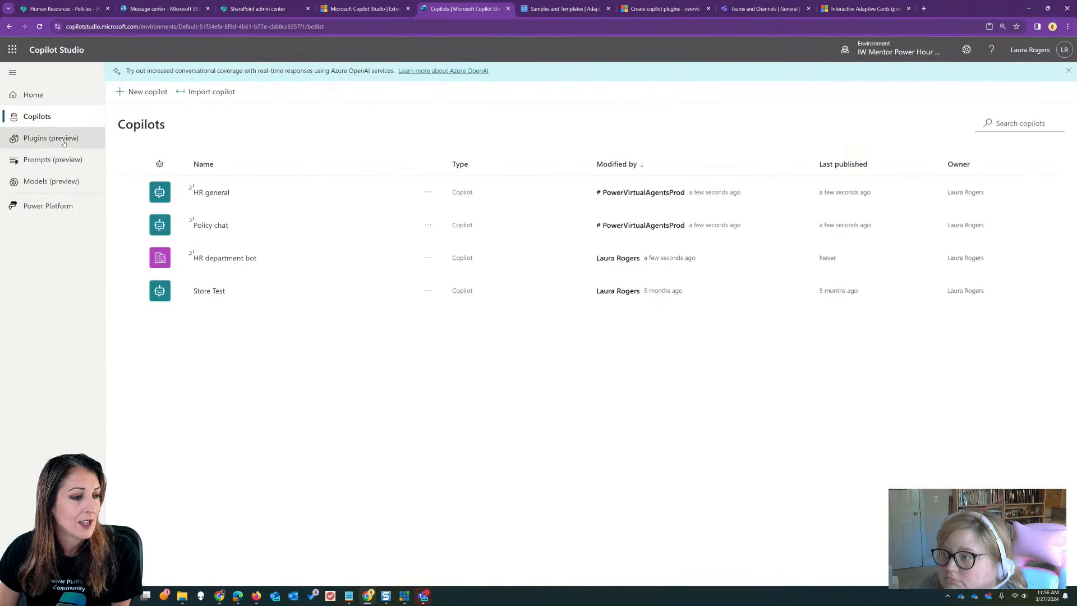
{"action": "left_click", "coordinate": [61, 160]}
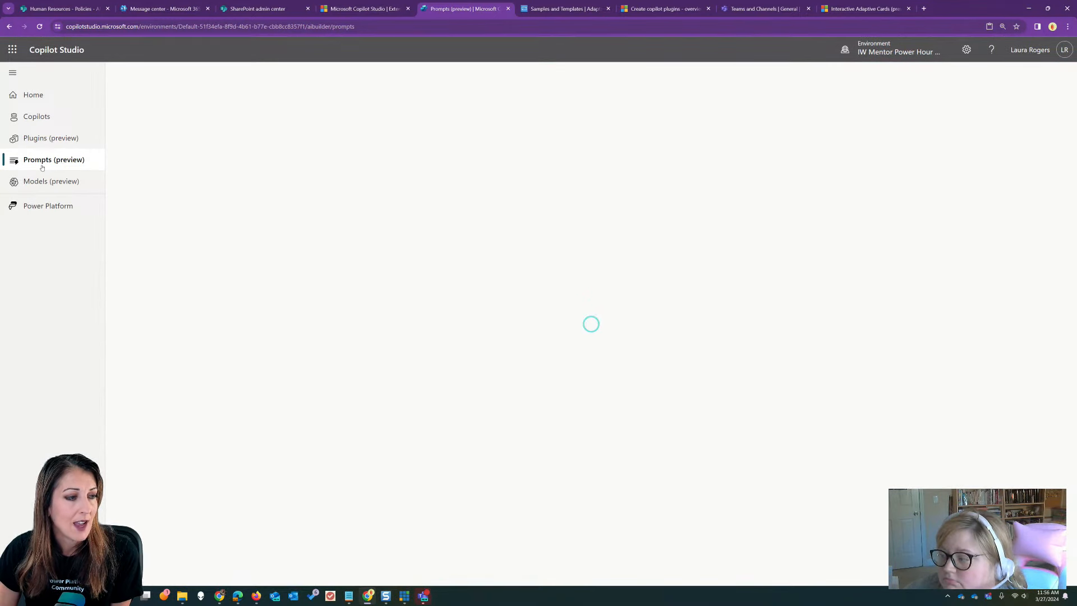
{"action": "left_click", "coordinate": [79, 160]}
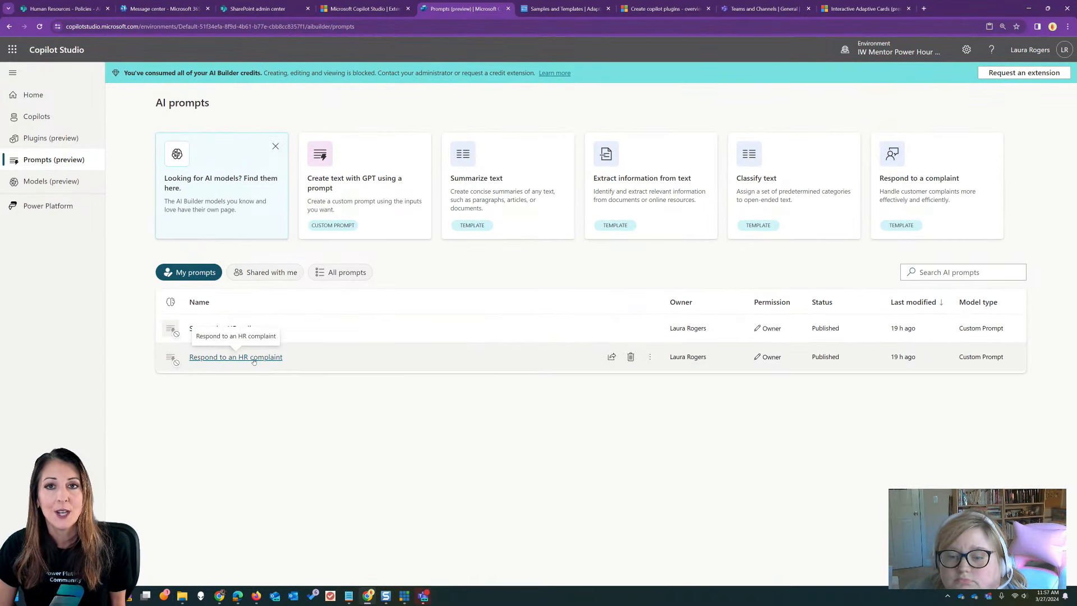
{"action": "left_click", "coordinate": [253, 357]}
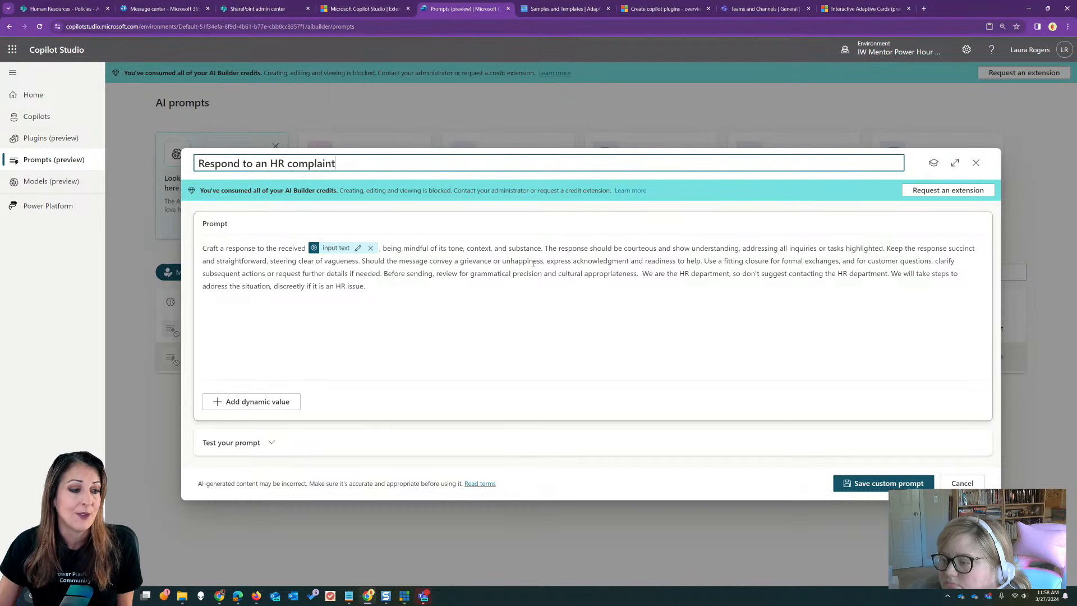
Test the HR complaint prompt with the sample input text "my coworker is wearing a cowboy hat."
{"action": "left_click", "coordinate": [236, 443]}
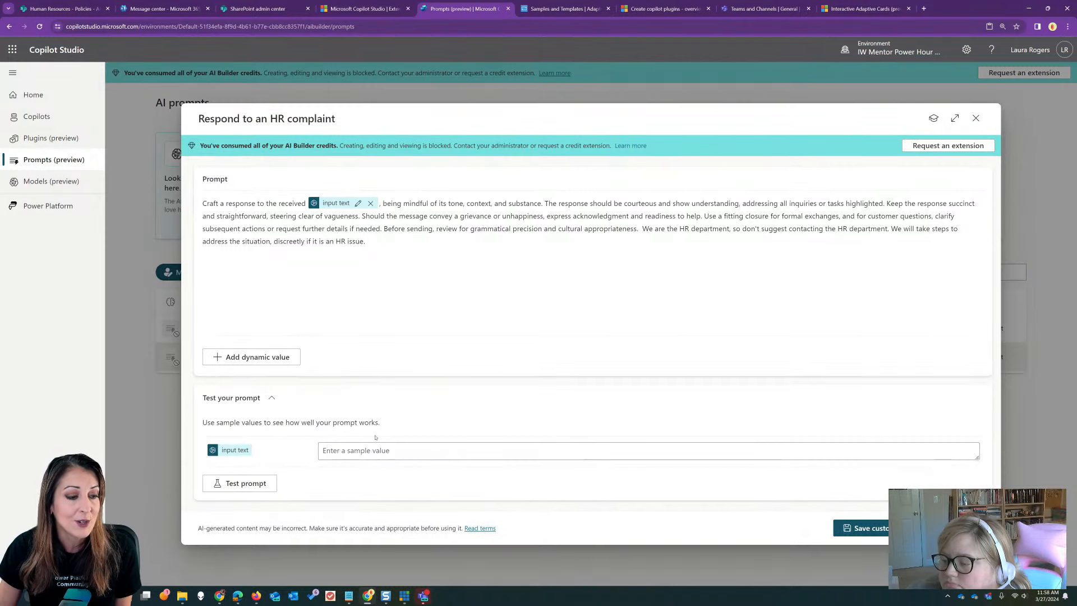
{"action": "left_click", "coordinate": [405, 449]}
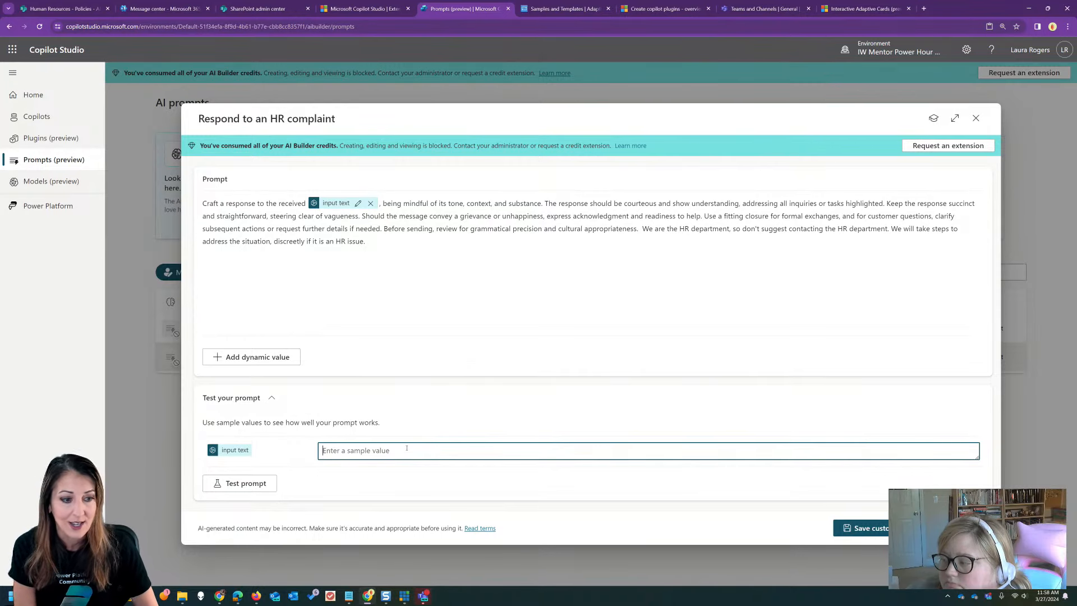
{"action": "type", "text": "my c"}
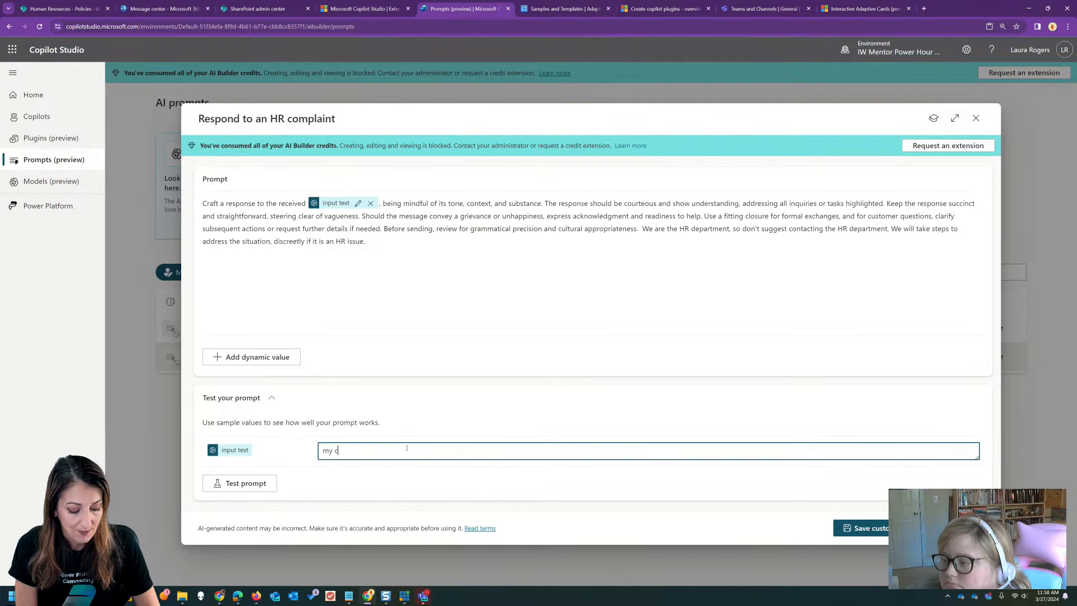
{"action": "type", "text": "owo"}
{"action": "type", "text": "rker is"}
{"action": "type", "text": " war"}
{"action": "type", "text": "ear"}
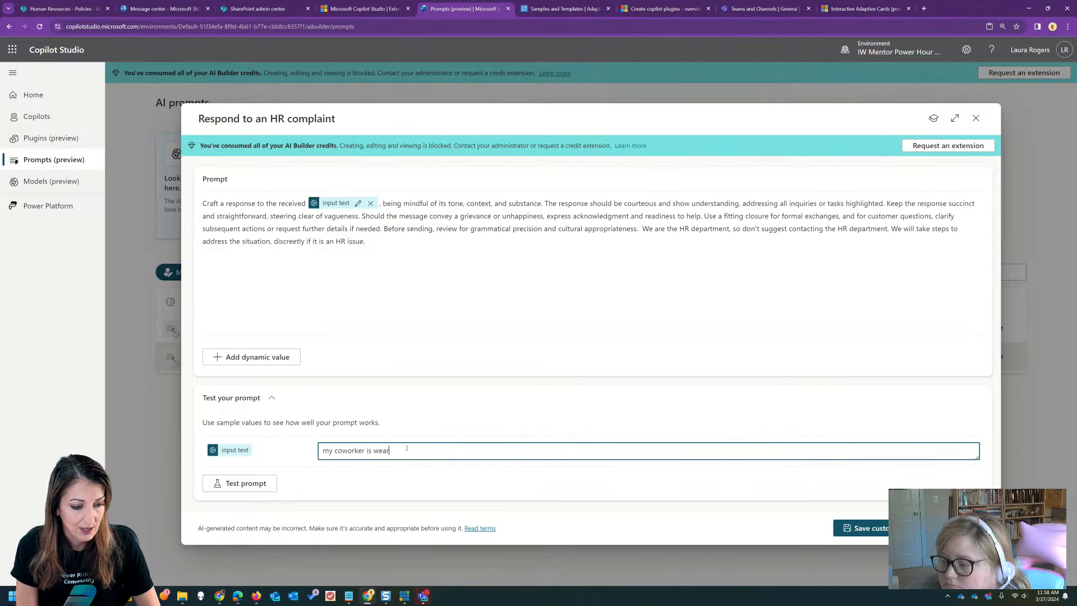
{"action": "type", "text": "ing a cowboy hat"}
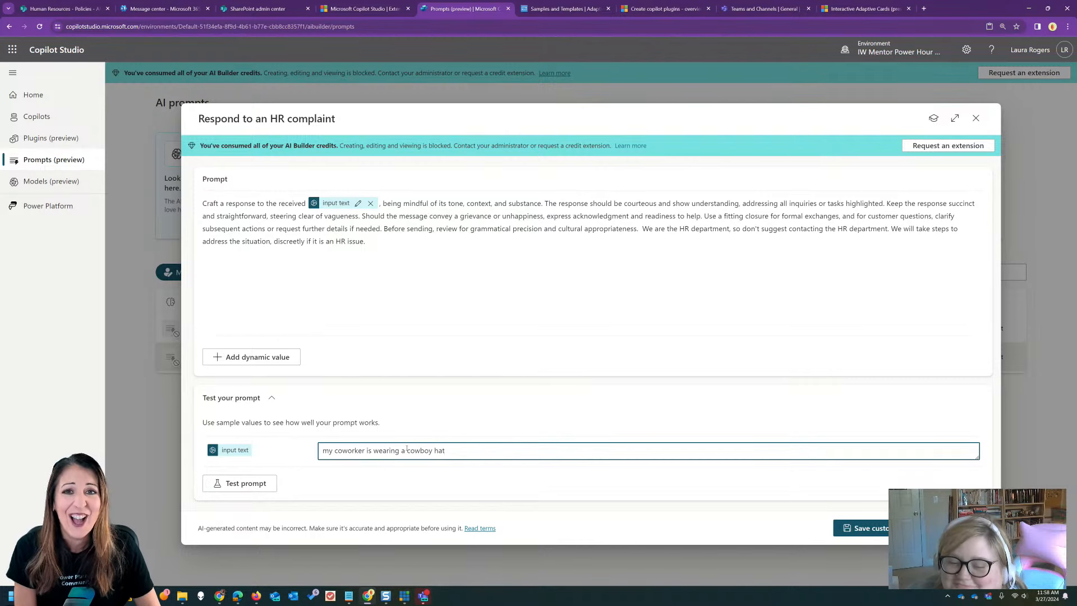
{"action": "type", "text": "."}
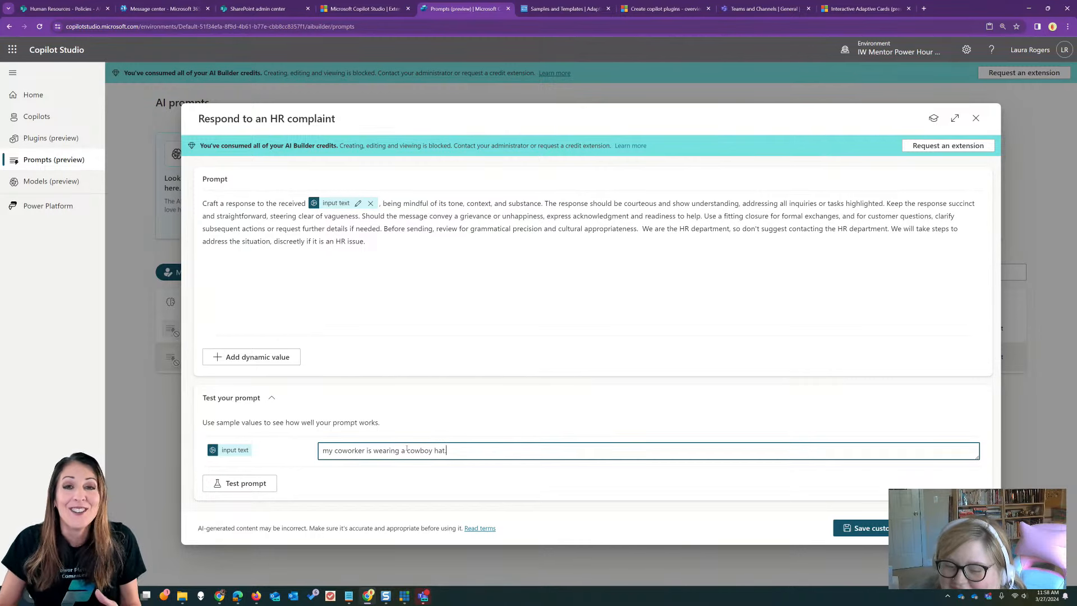
{"action": "left_click", "coordinate": [245, 483]}
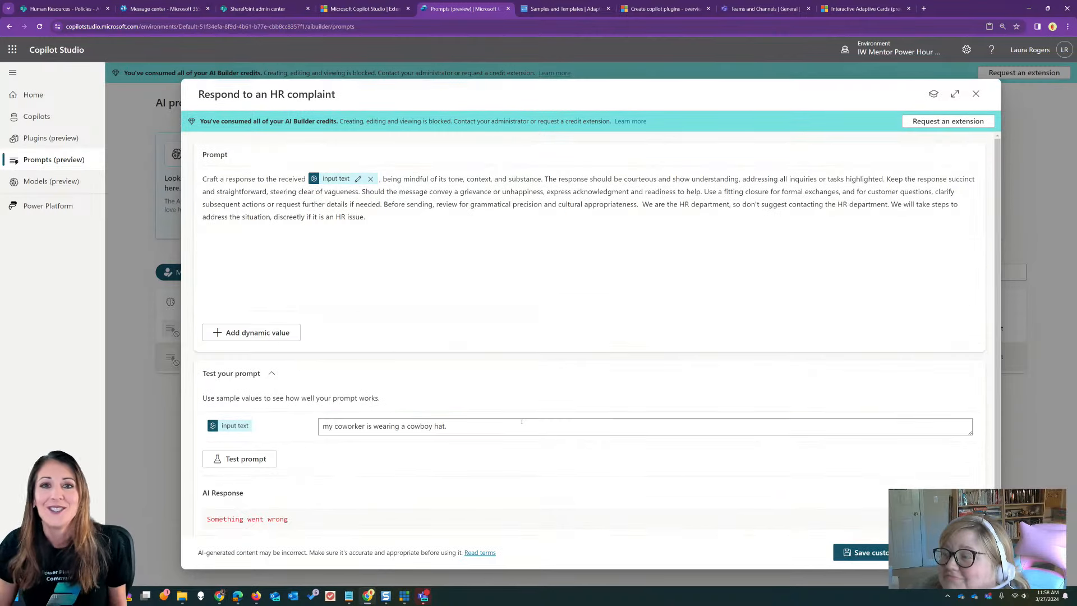
{"action": "left_click", "coordinate": [242, 464]}
{"action": "left_click", "coordinate": [252, 459]}
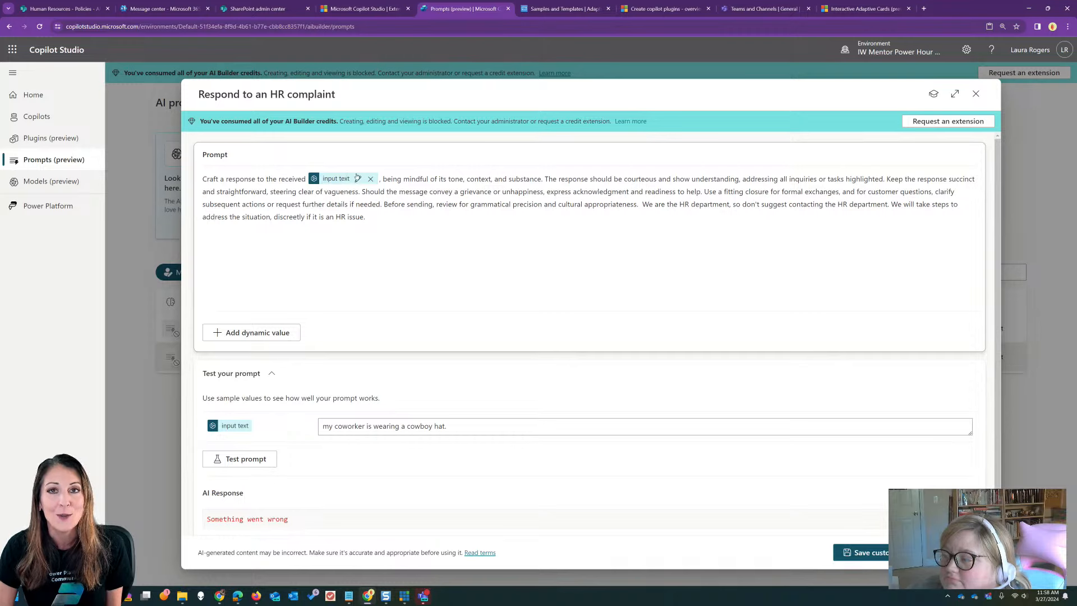
Retest the prompt with the sample input text "funny cloud of smoke in the office" instead, and leave it unsaved for the home page
{"action": "left_click_drag", "start_coordinate": [464, 426], "coordinate": [309, 427]}
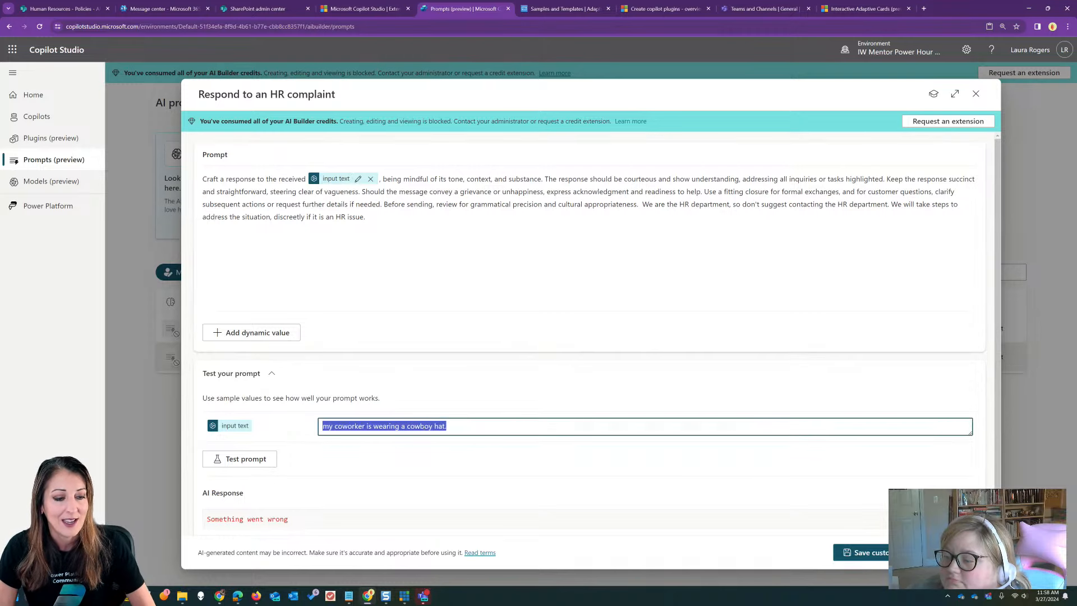
{"action": "left_click", "coordinate": [468, 427]}
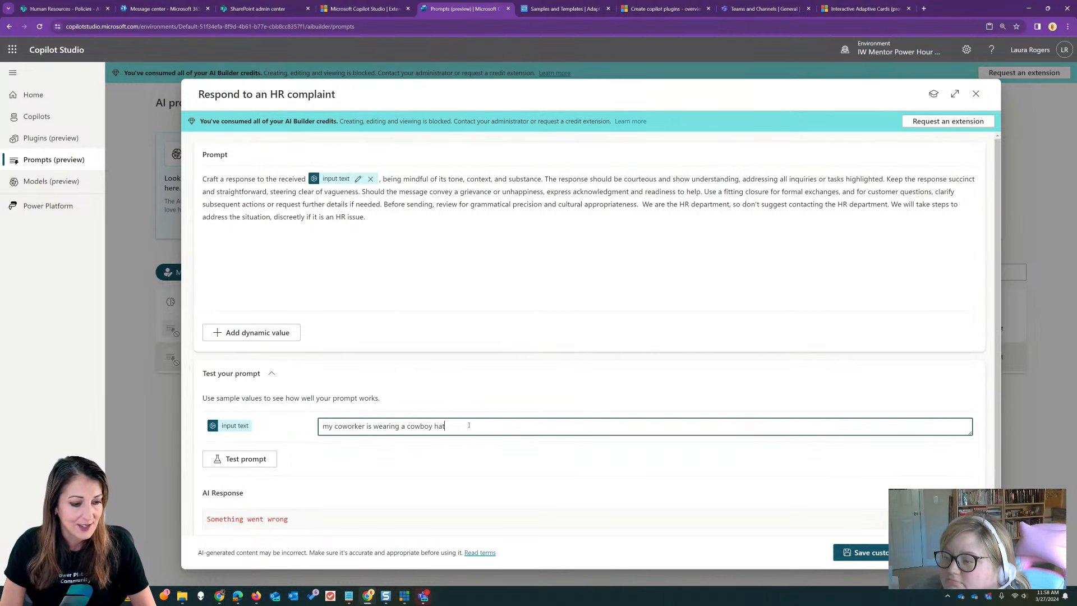
{"action": "key", "text": "BackSpace"}
{"action": "key", "text": "BackSpace"}
{"action": "key", "text": "BackSpace"}
{"action": "key", "text": "BackSpace"}
{"action": "key", "text": "BackSpace"}
{"action": "key", "text": "BackSpace"}
{"action": "key", "text": "BackSpace"}
{"action": "key", "text": "BackSpace"}
{"action": "key", "text": "BackSpace"}
{"action": "key", "text": "BackSpace"}
{"action": "key", "text": "BackSpace"}
{"action": "key", "text": "BackSpace"}
{"action": "key", "text": "BackSpace"}
{"action": "key", "text": "BackSpace"}
{"action": "key", "text": "BackSpace"}
{"action": "key", "text": "BackSpace"}
{"action": "key", "text": "BackSpace"}
{"action": "key", "text": "BackSpace"}
{"action": "key", "text": "BackSpace"}
{"action": "key", "text": "BackSpace"}
{"action": "type", "text": "funny"}
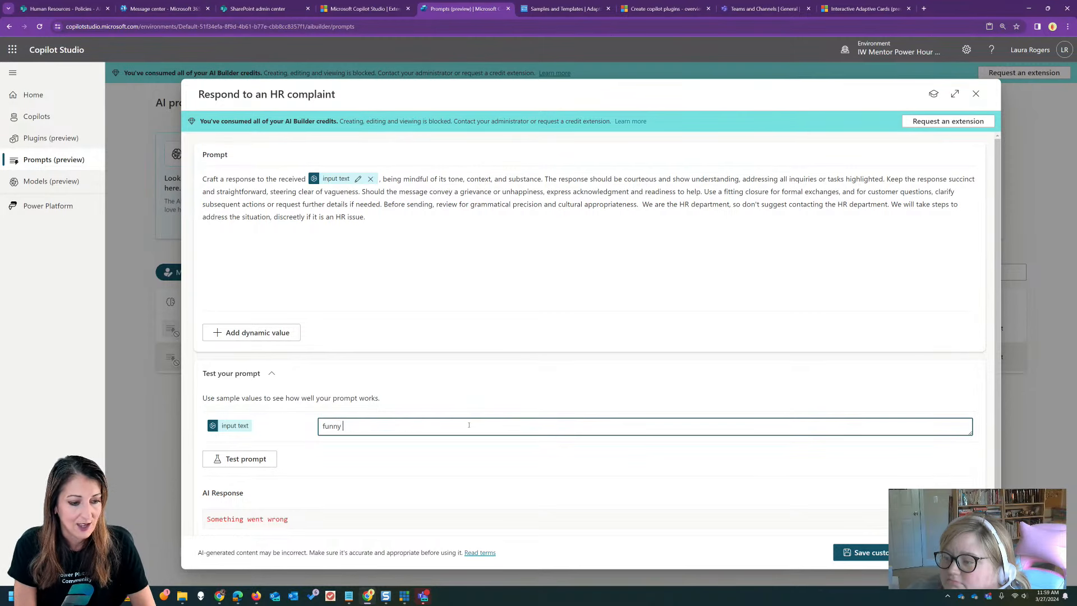
{"action": "type", "text": " clou"}
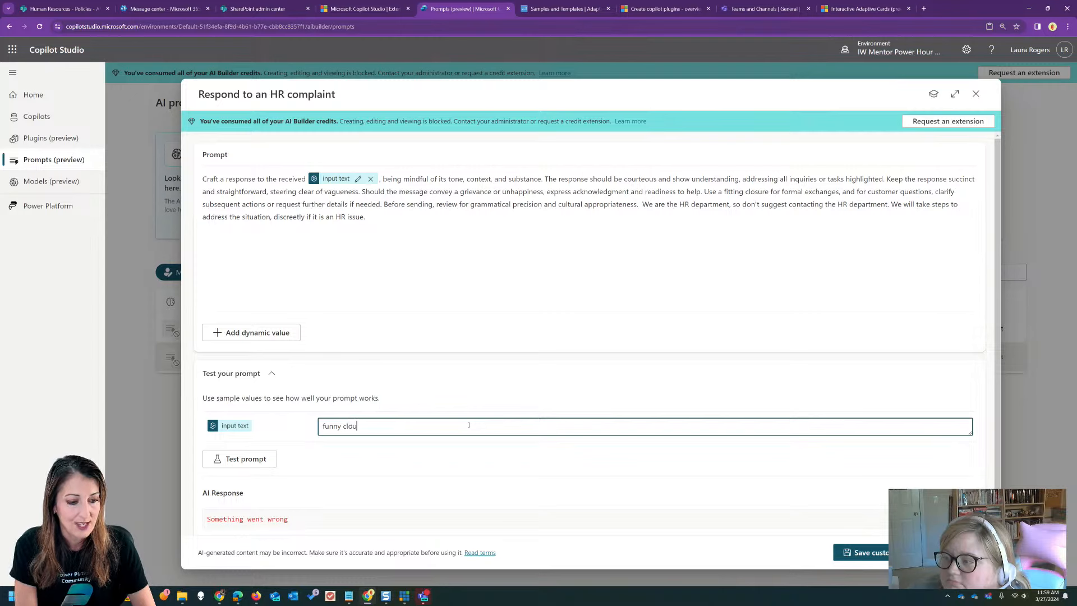
{"action": "type", "text": "d of smo"}
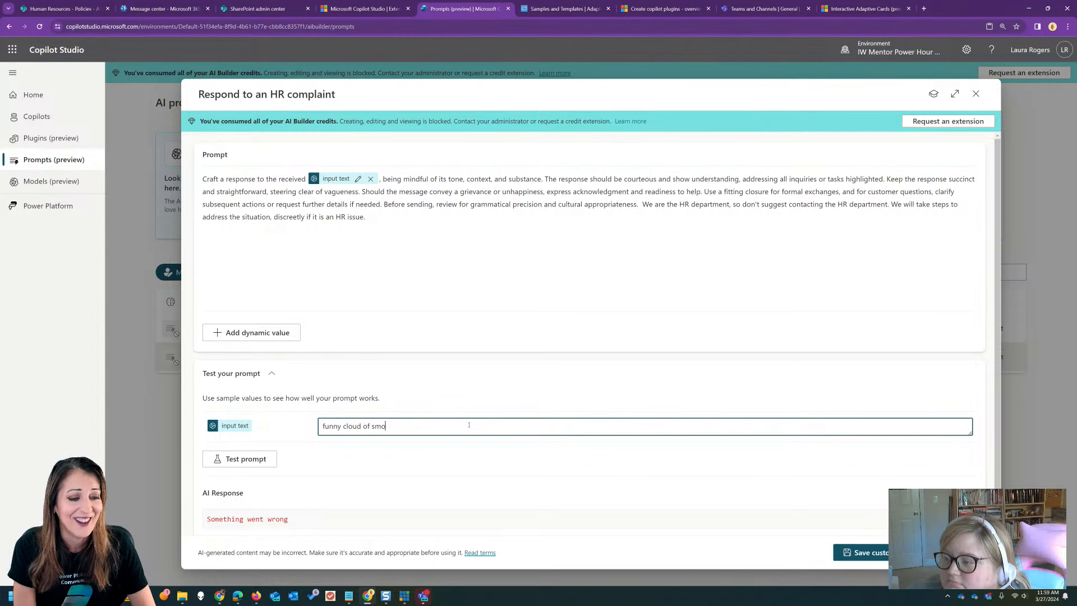
{"action": "type", "text": "ke in the fffice"}
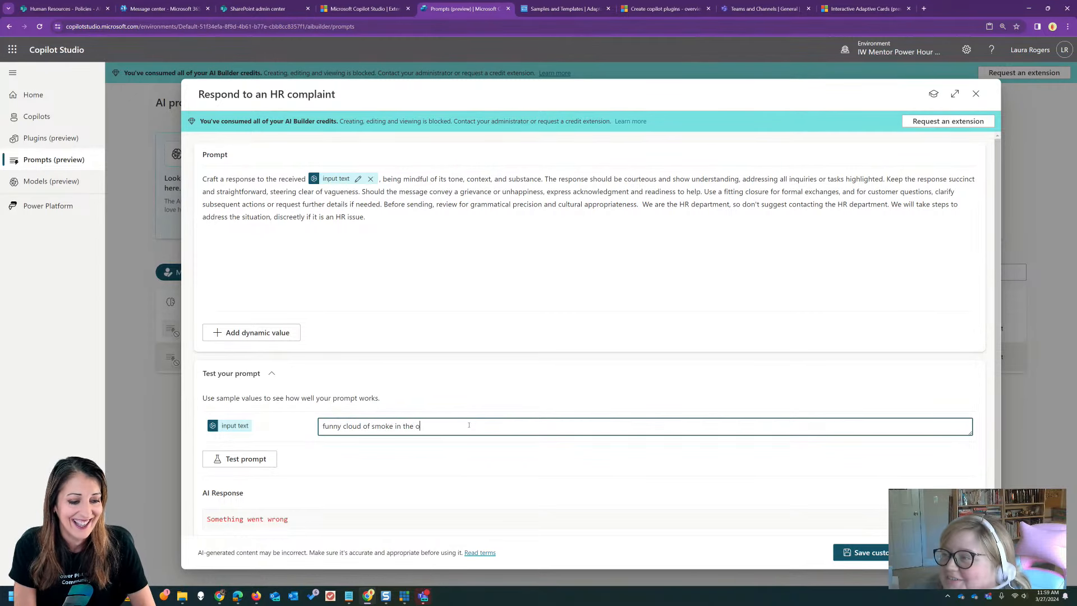
{"action": "key", "text": "Return"}
{"action": "key", "text": "BackSpace"}
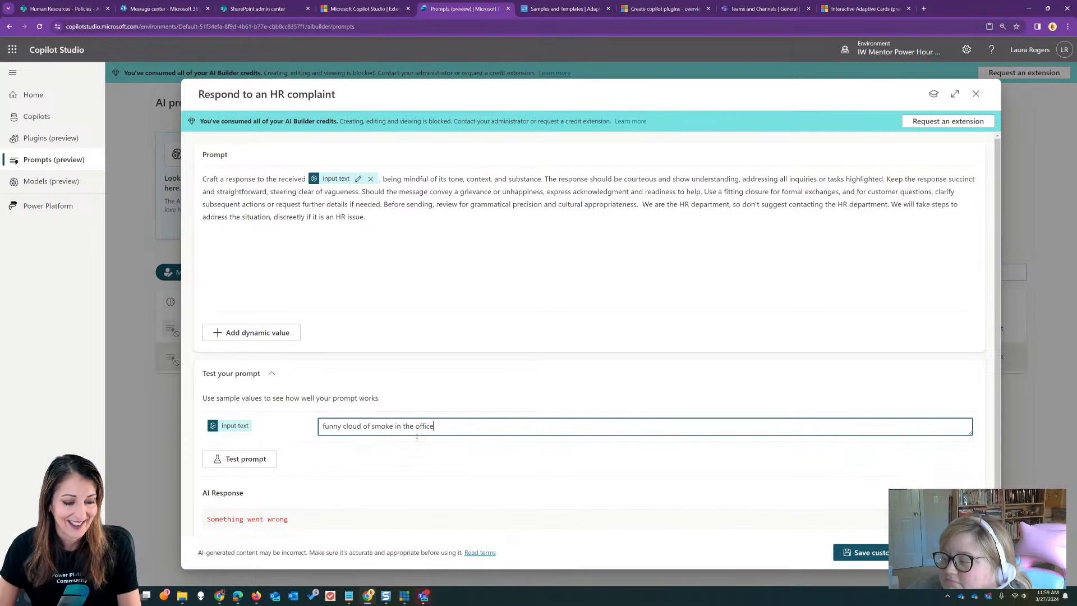
{"action": "left_click", "coordinate": [247, 460]}
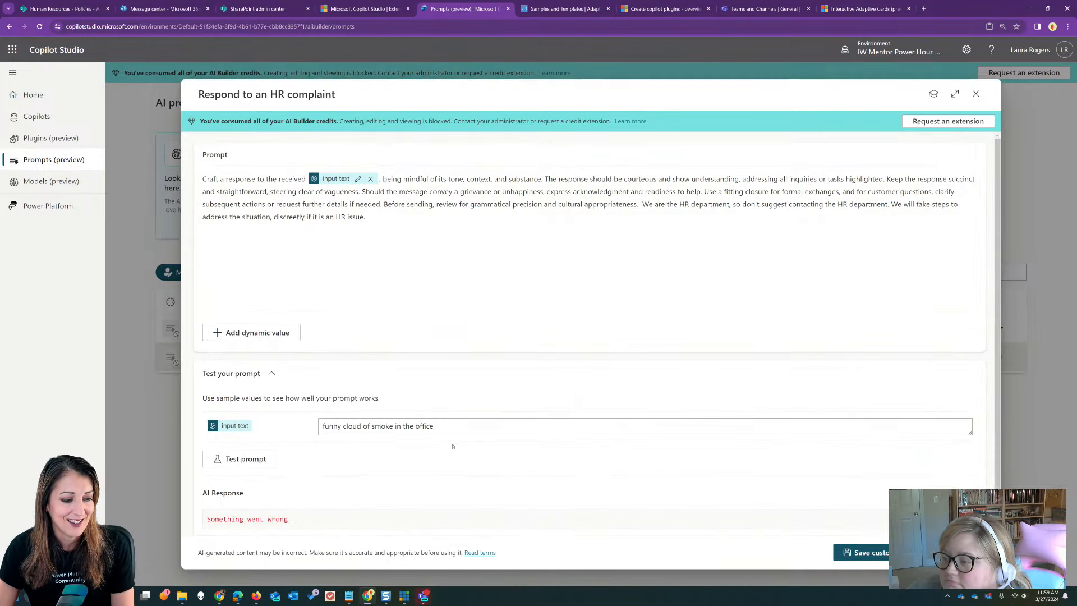
{"action": "left_click", "coordinate": [976, 93]}
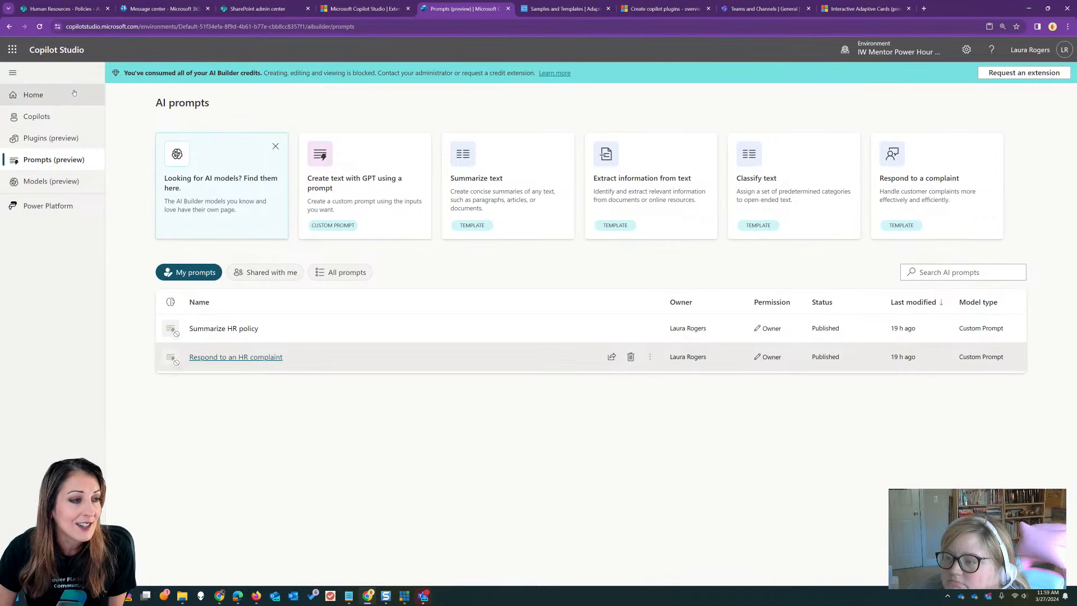
{"action": "left_click", "coordinate": [56, 97]}
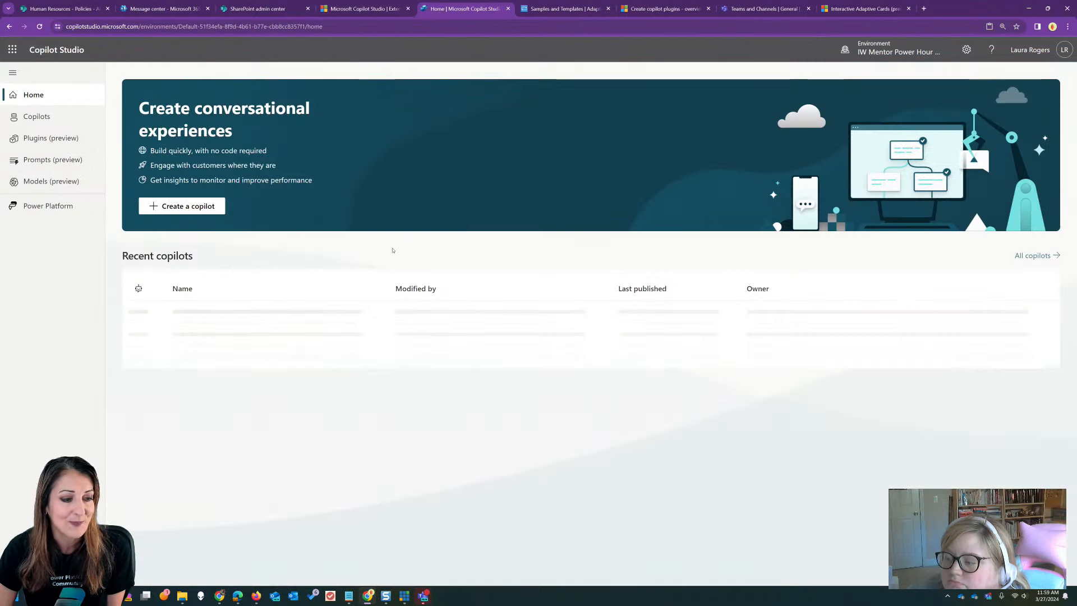